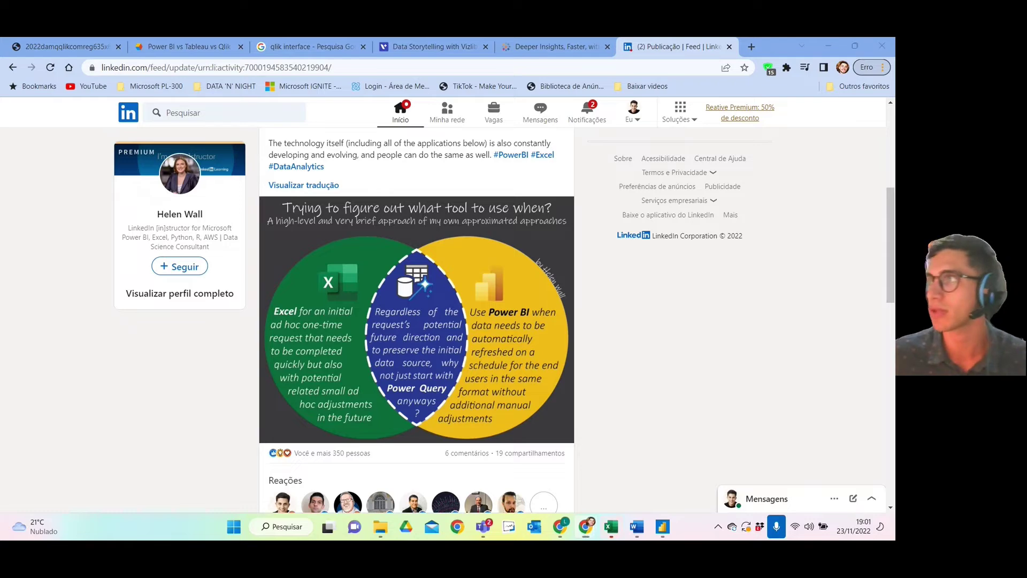
# - Switch to the blank Power BI Desktop report and maximize its window
pyautogui.moveTo(894, 146); pyautogui.dragTo(268, 119)
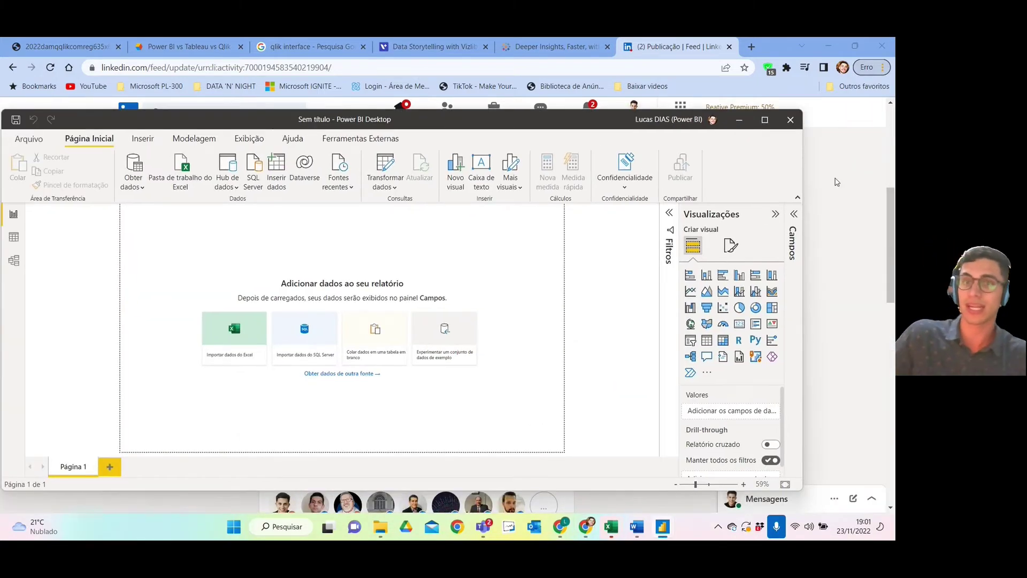
pyautogui.click(766, 119)
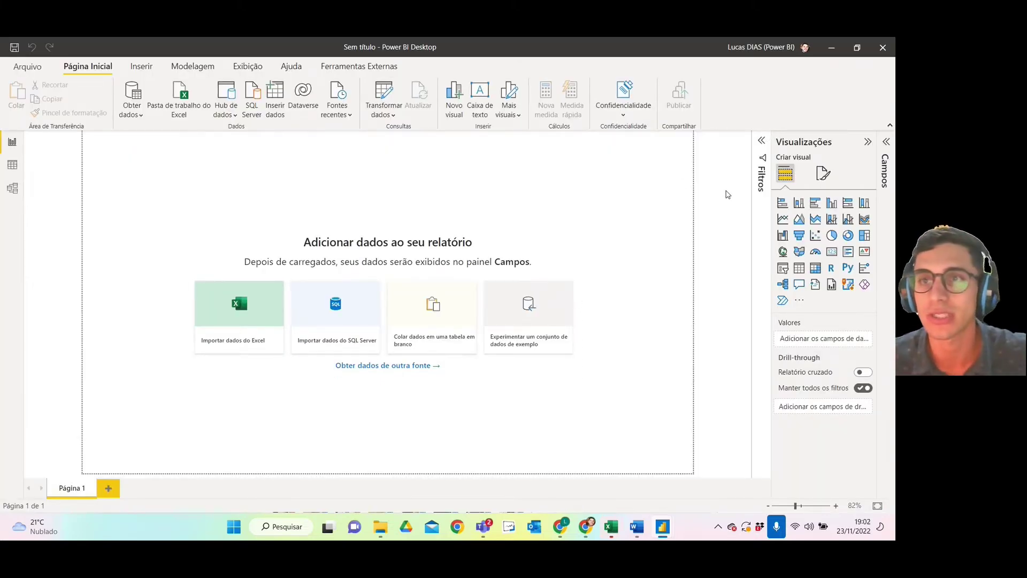
pyautogui.click(856, 47)
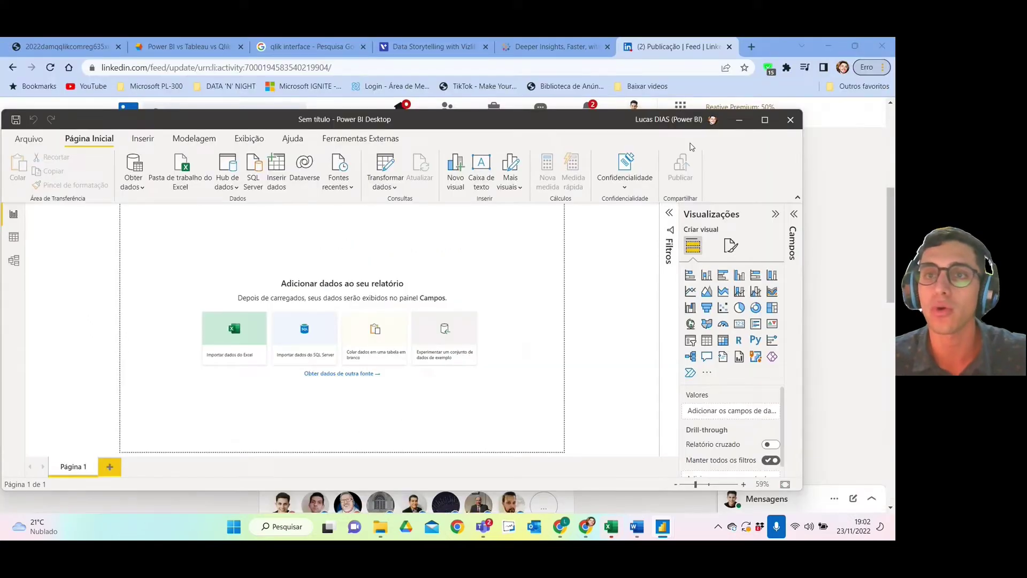
pyautogui.click(765, 120)
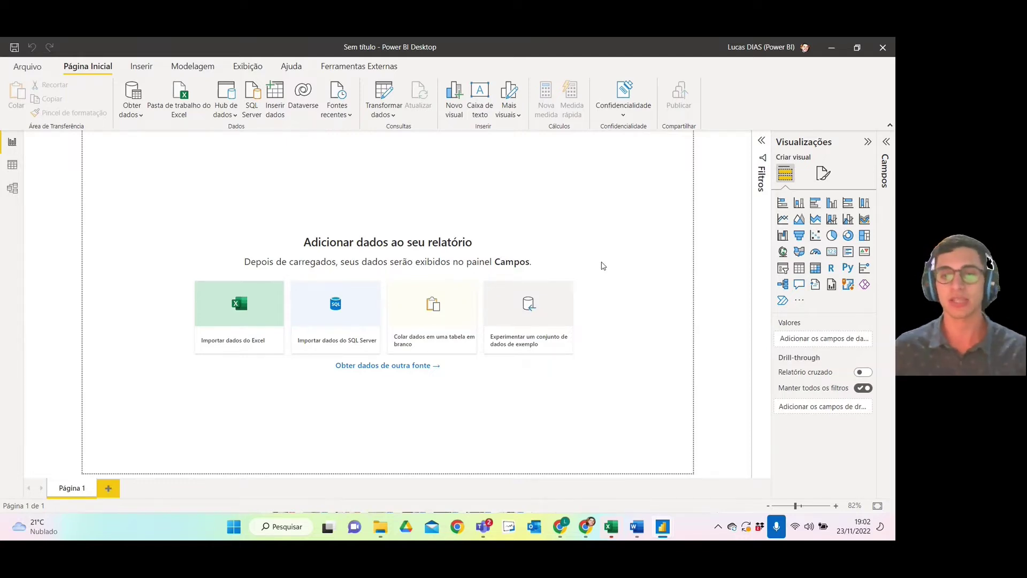
# - Bring up the empty Power Query Editor window and close it, leaving the blank report window open
pyautogui.moveTo(662, 526)
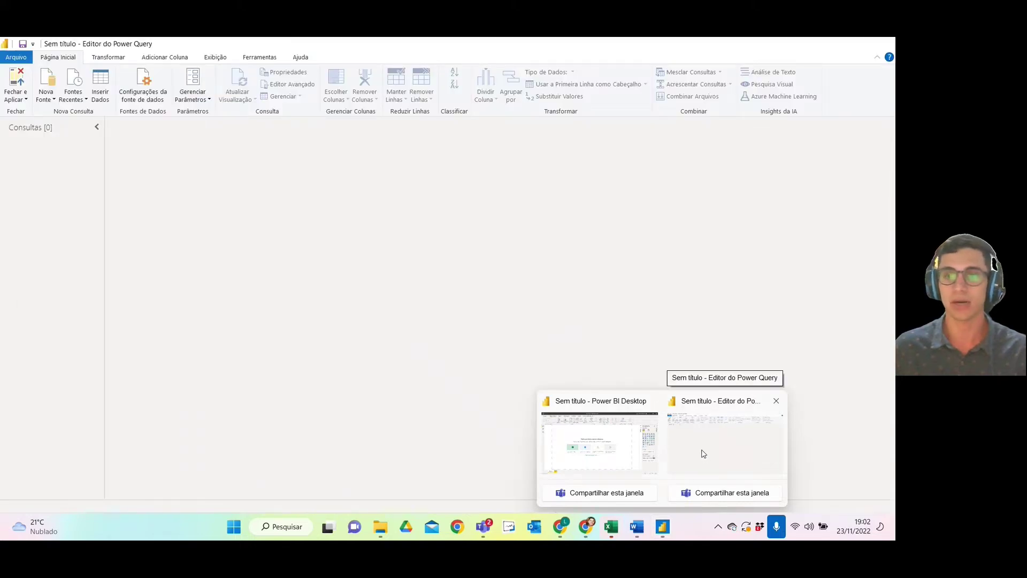
pyautogui.click(705, 456)
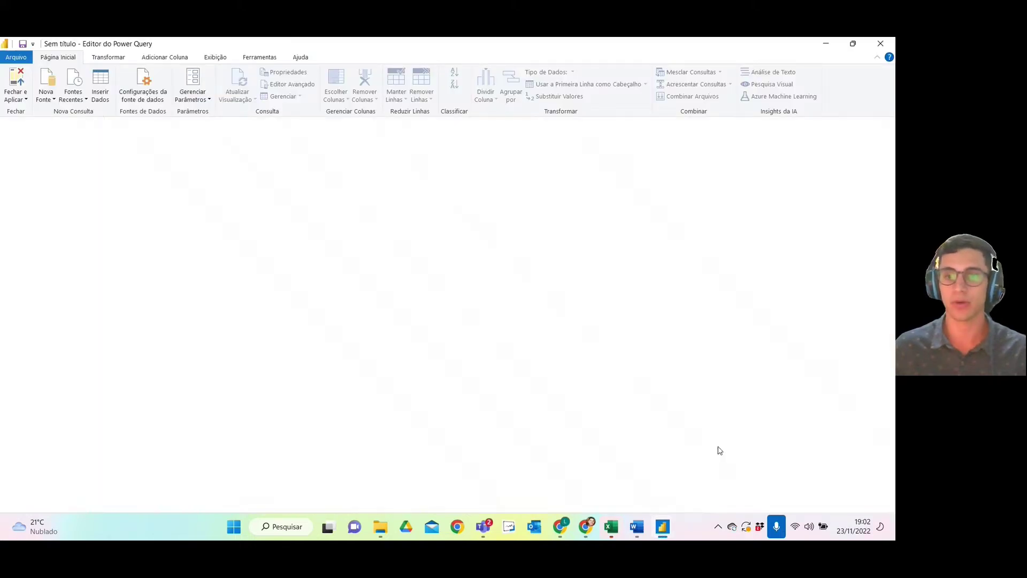
pyautogui.moveTo(662, 526)
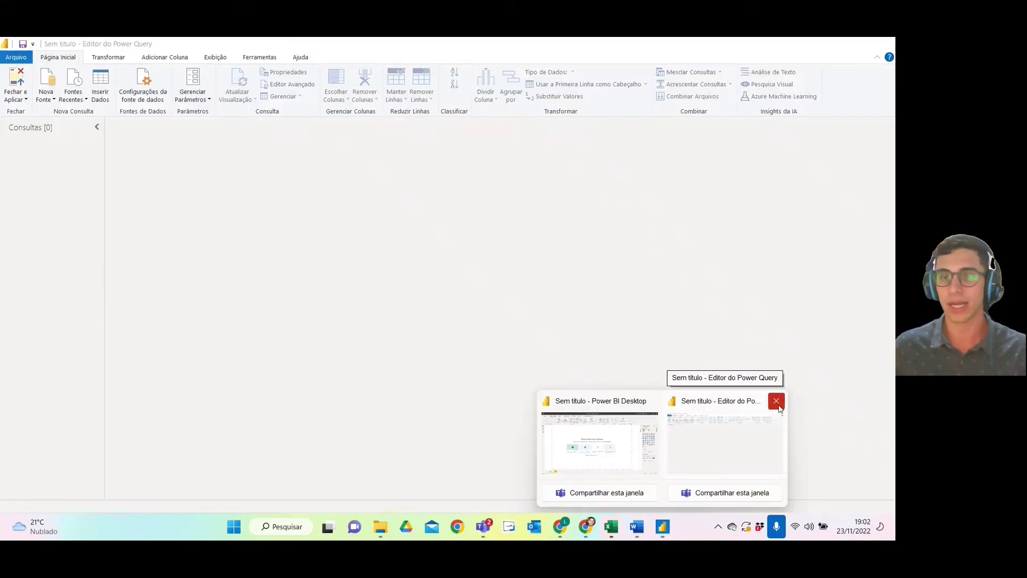
pyautogui.click(776, 401)
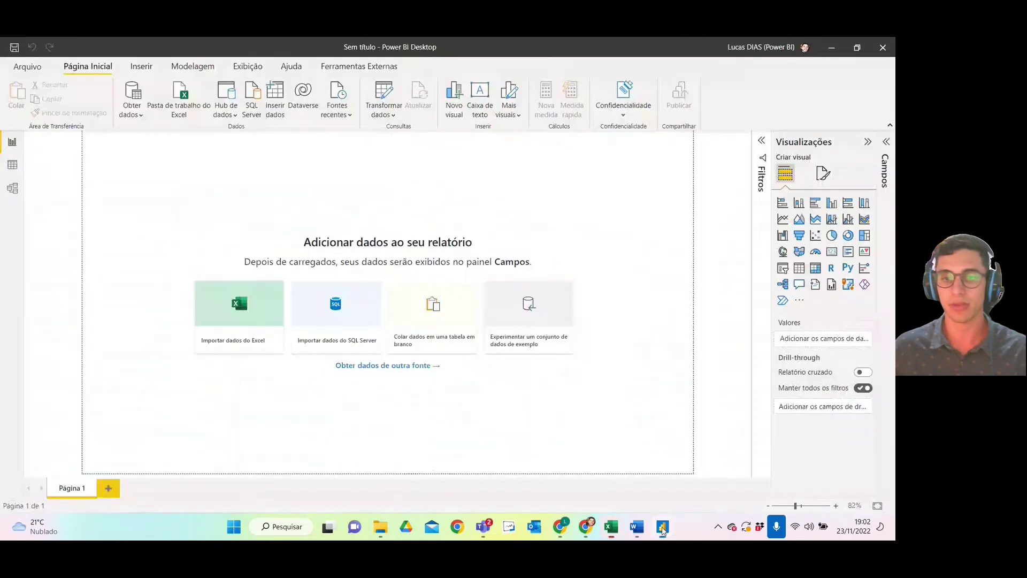
# - Switch to the Financial Sample workbook in Excel and dismiss the data import dialog without choosing a file
pyautogui.click(662, 529)
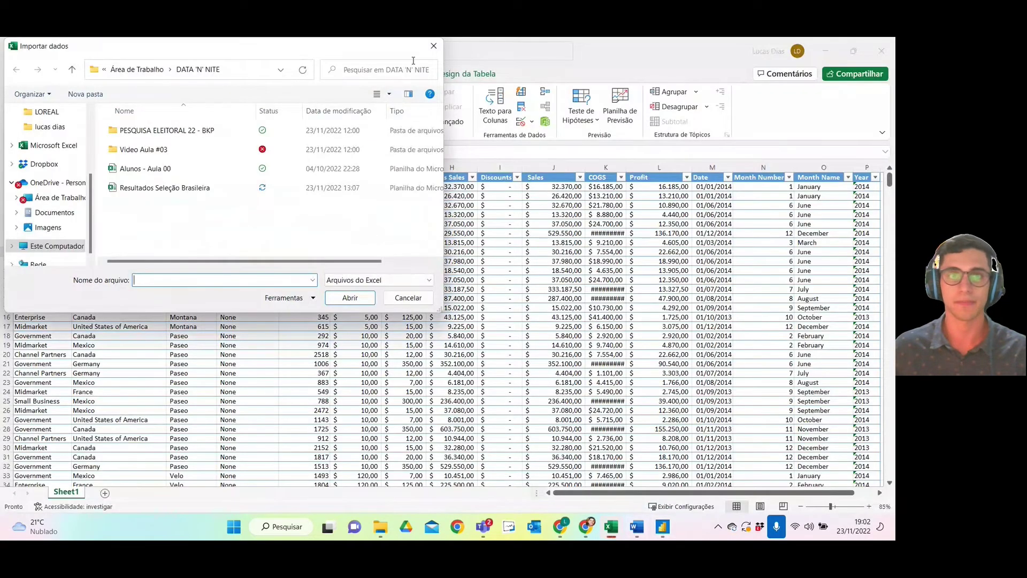
pyautogui.click(434, 45)
pyautogui.click(343, 217)
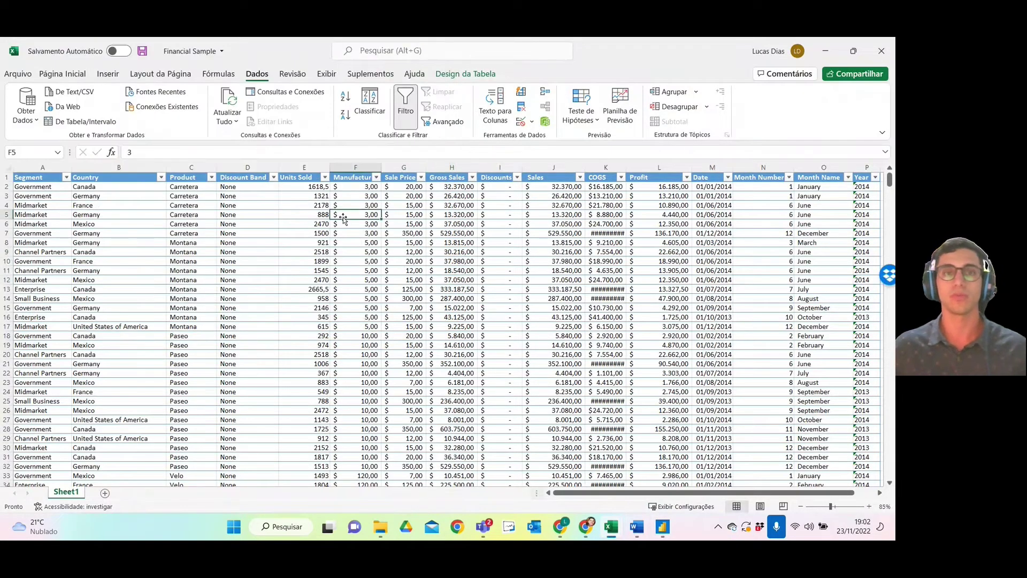
pyautogui.click(254, 205)
pyautogui.click(105, 236)
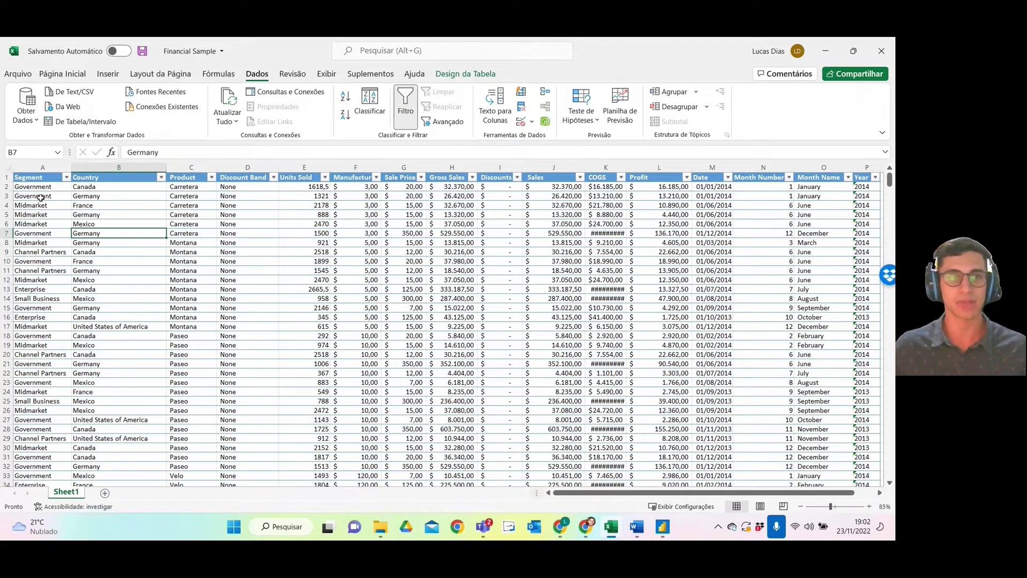
# - Widen the Country column of the Financial Sample table slightly
pyautogui.click(32, 167)
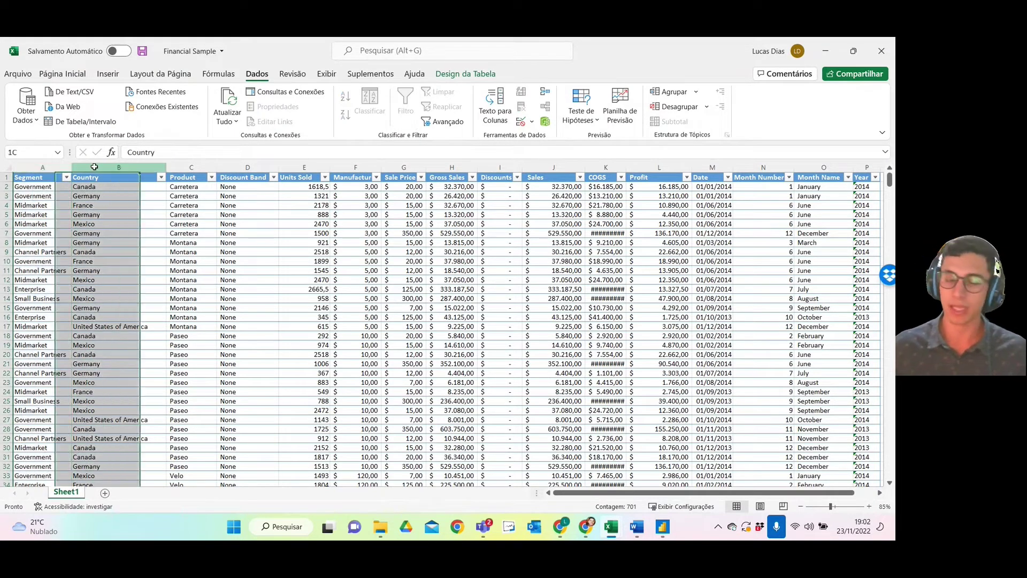
pyautogui.click(102, 167)
pyautogui.moveTo(166, 168); pyautogui.dragTo(180, 170)
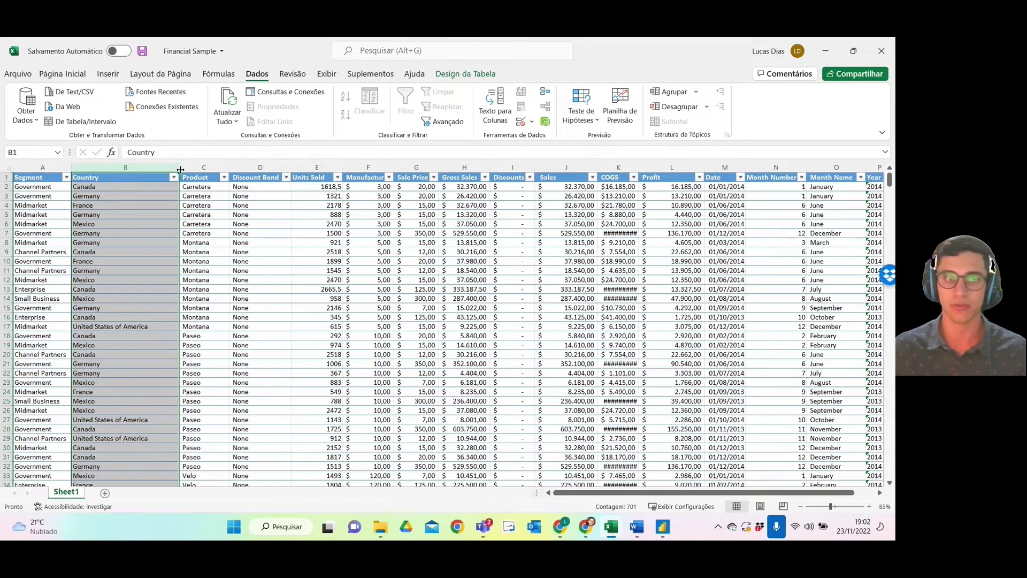
pyautogui.click(126, 188)
# - Examine the table's records and its Segment, Country, Product, Date and Month Number columns
pyautogui.click(49, 196)
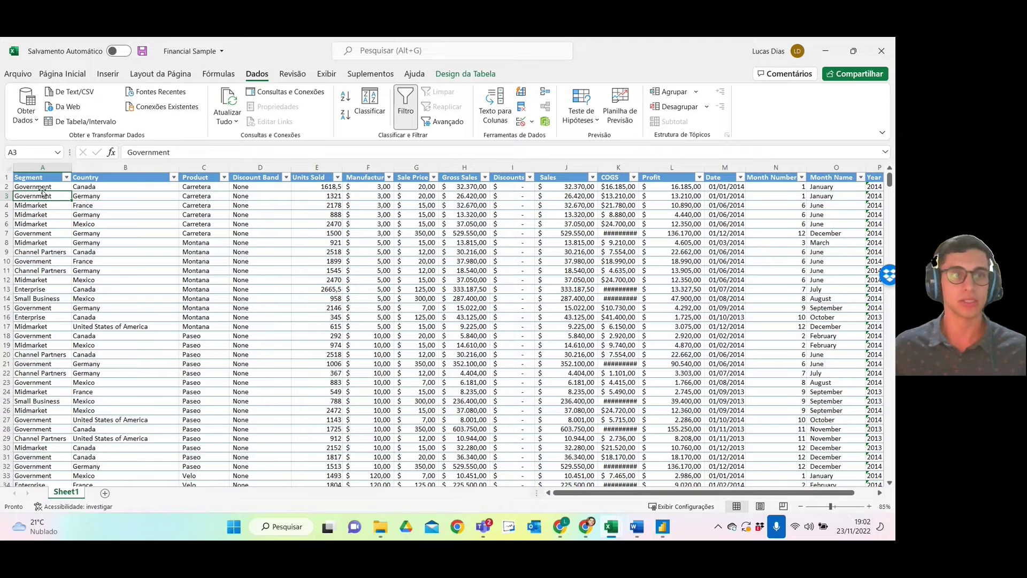
pyautogui.moveTo(39, 187); pyautogui.dragTo(868, 214)
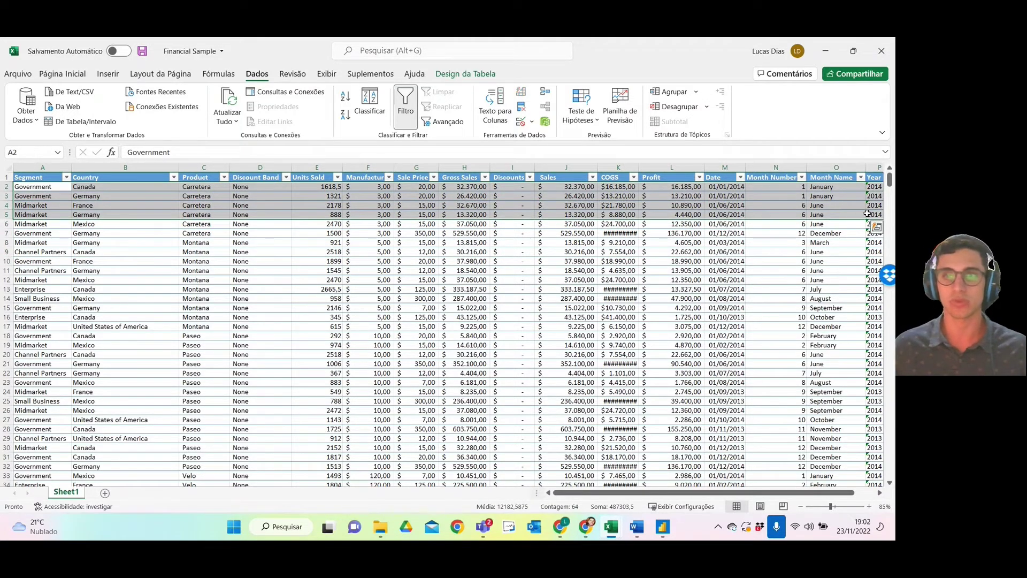
pyautogui.click(156, 213)
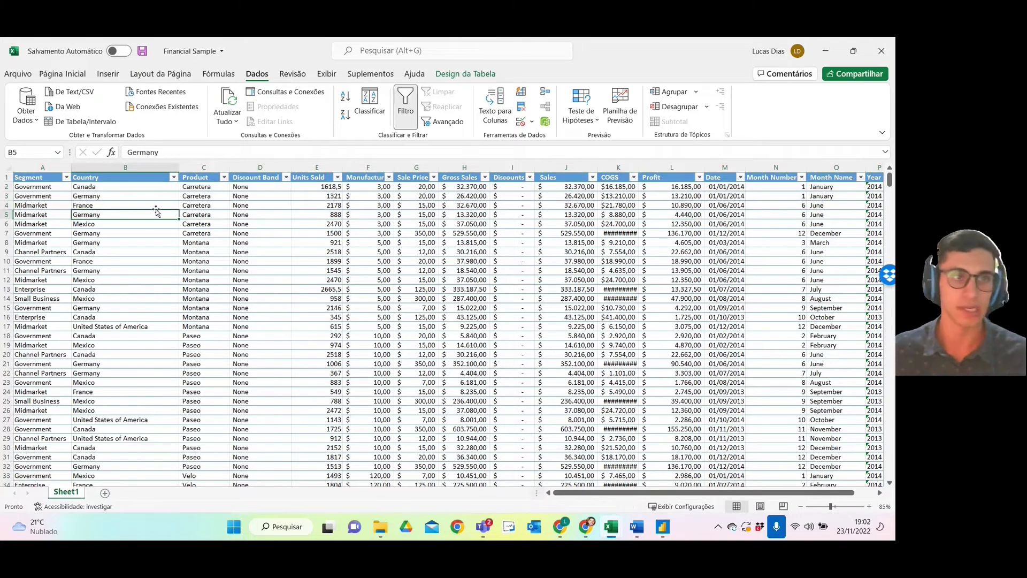
pyautogui.click(47, 164)
pyautogui.click(146, 264)
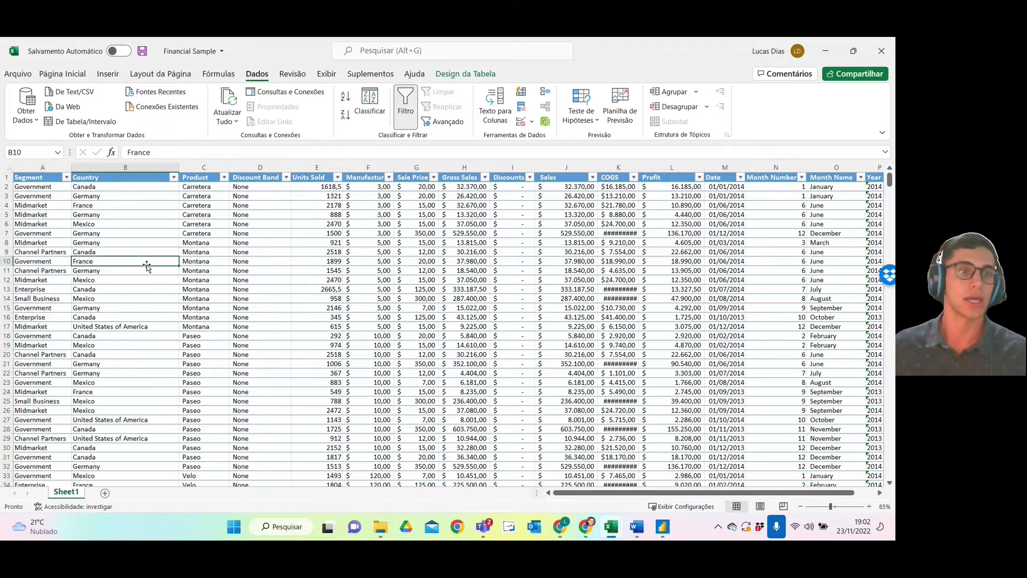
pyautogui.click(132, 278)
pyautogui.click(113, 167)
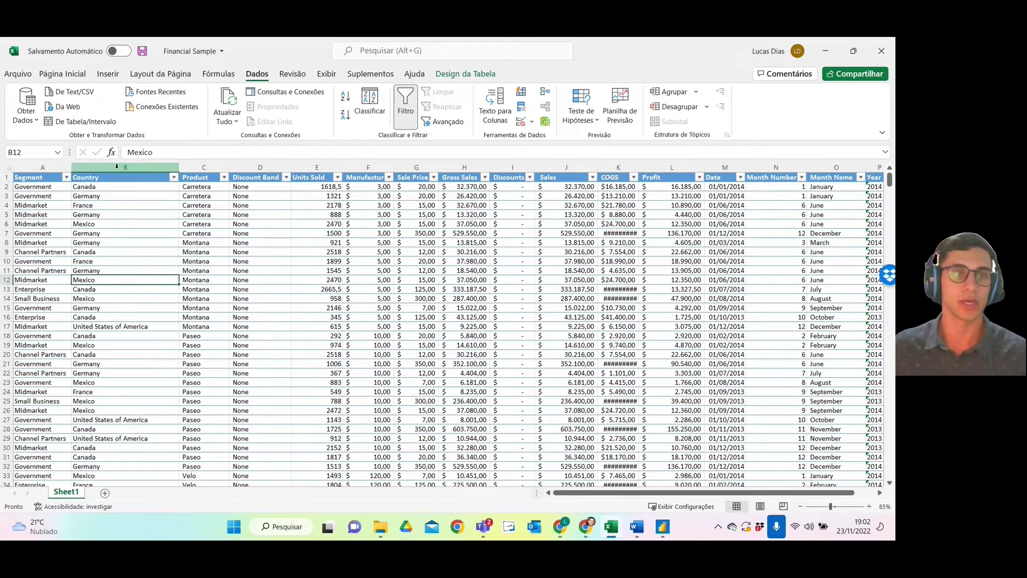
pyautogui.click(217, 167)
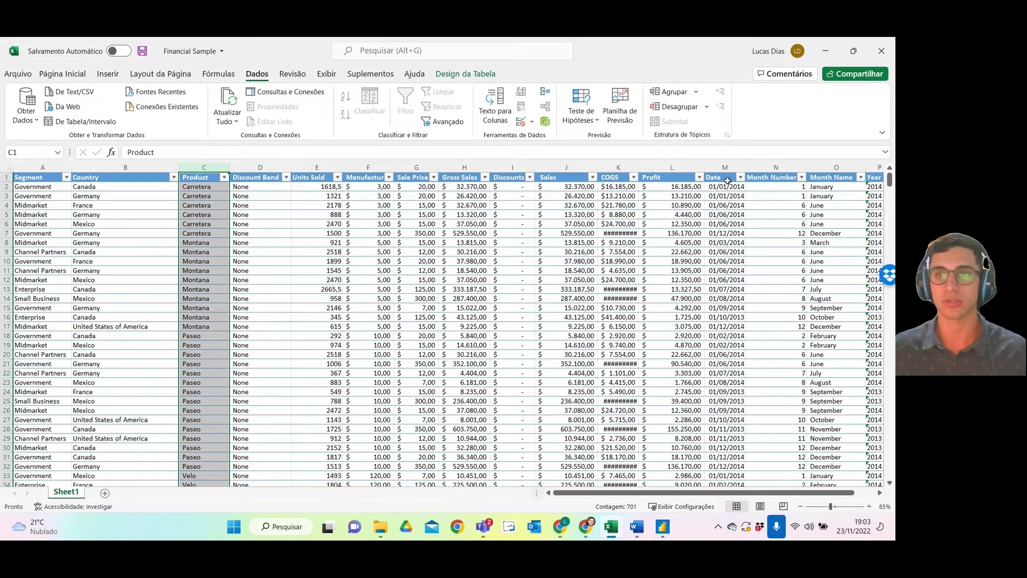
pyautogui.click(719, 167)
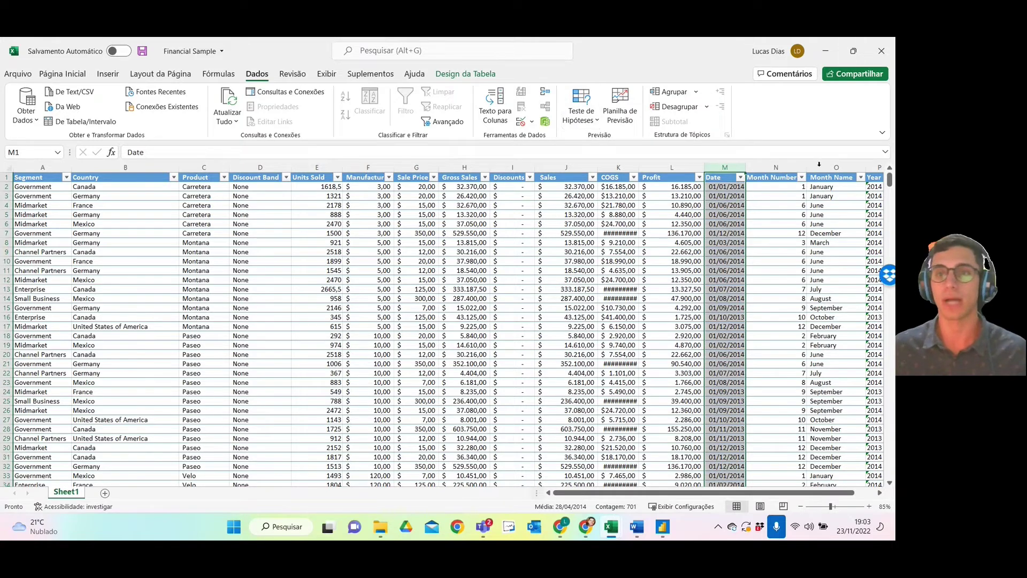
pyautogui.click(775, 167)
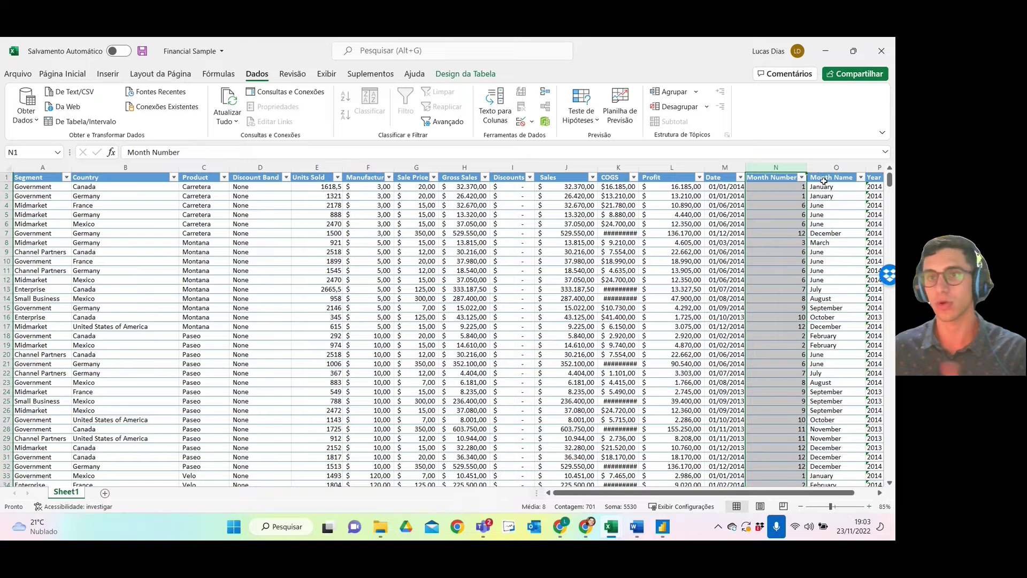
# - Switch to Power BI Desktop and connect to the Financial Sample Excel workbook in the Downloads folder as data source
pyautogui.click(826, 49)
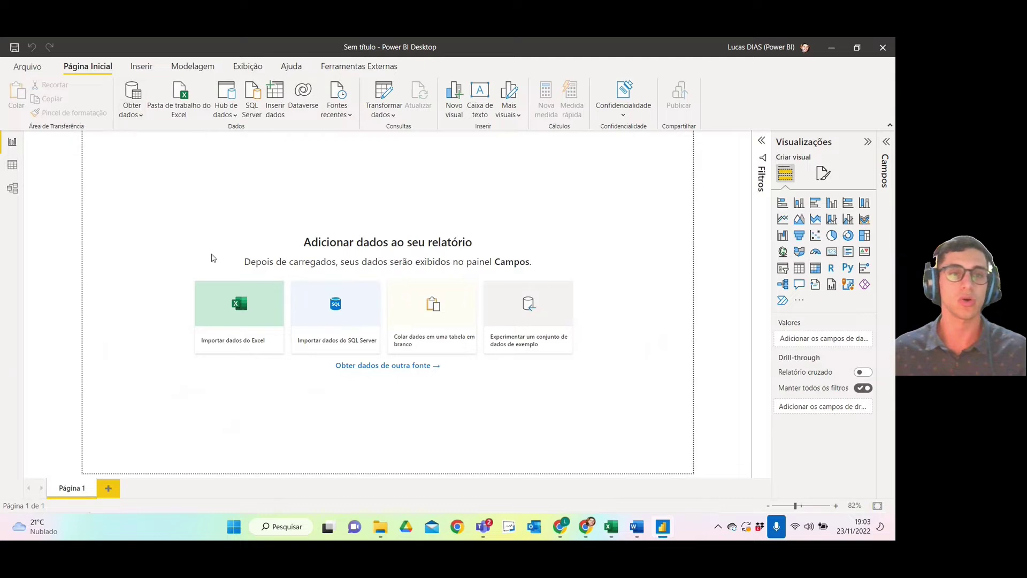
pyautogui.click(136, 110)
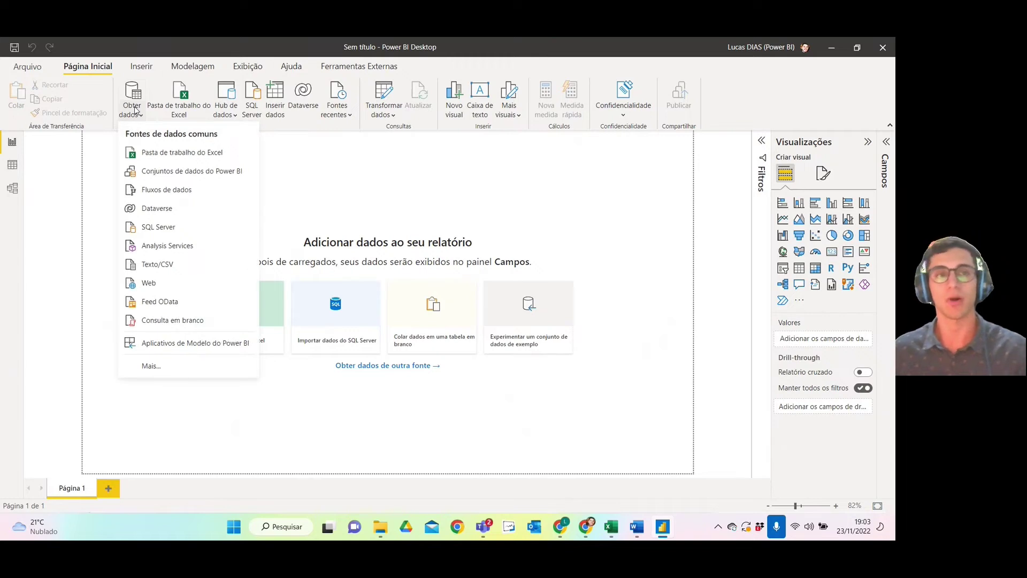
pyautogui.click(347, 224)
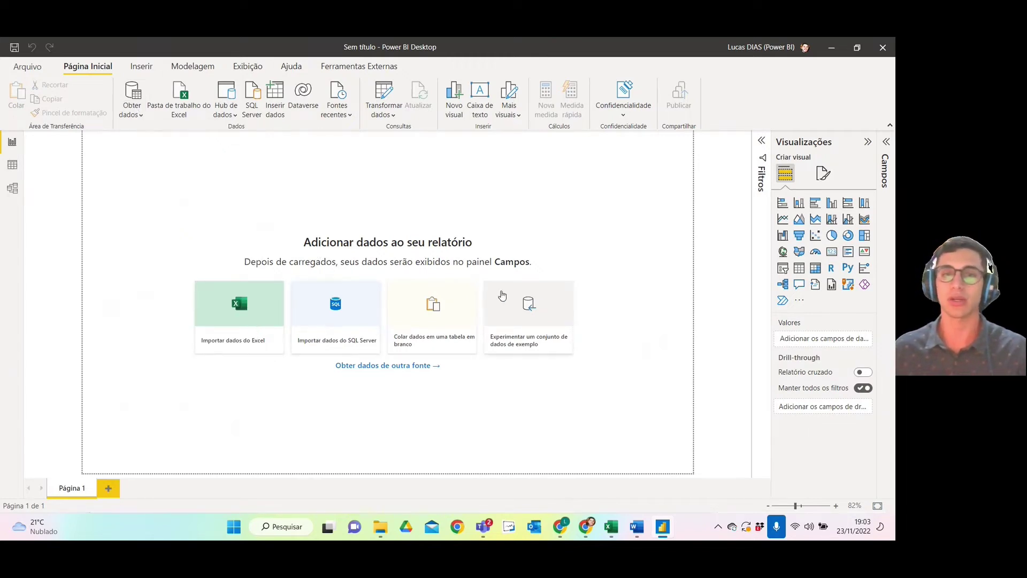
pyautogui.click(126, 115)
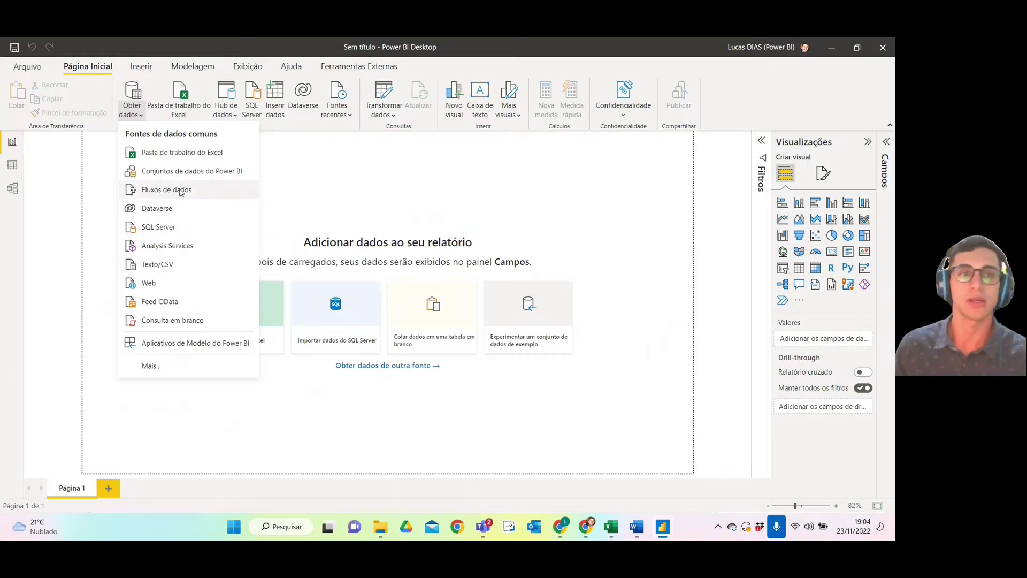
pyautogui.click(132, 111)
pyautogui.click(135, 116)
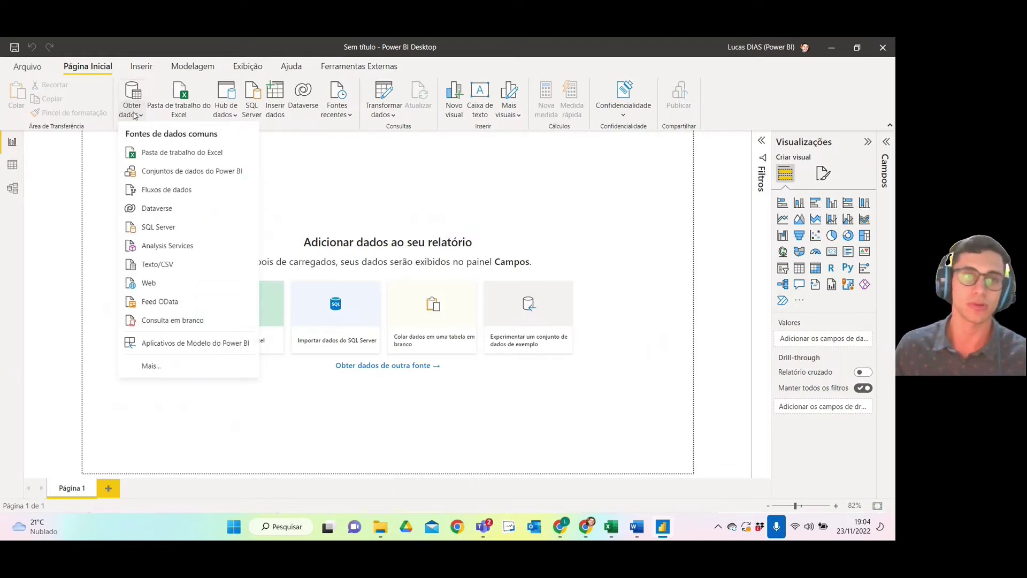
pyautogui.click(159, 155)
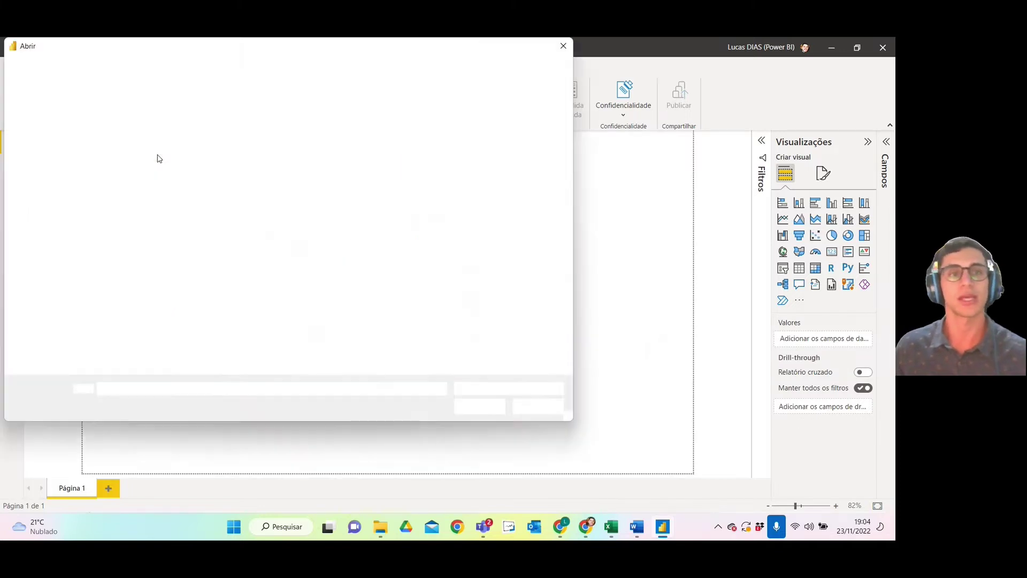
pyautogui.click(53, 146)
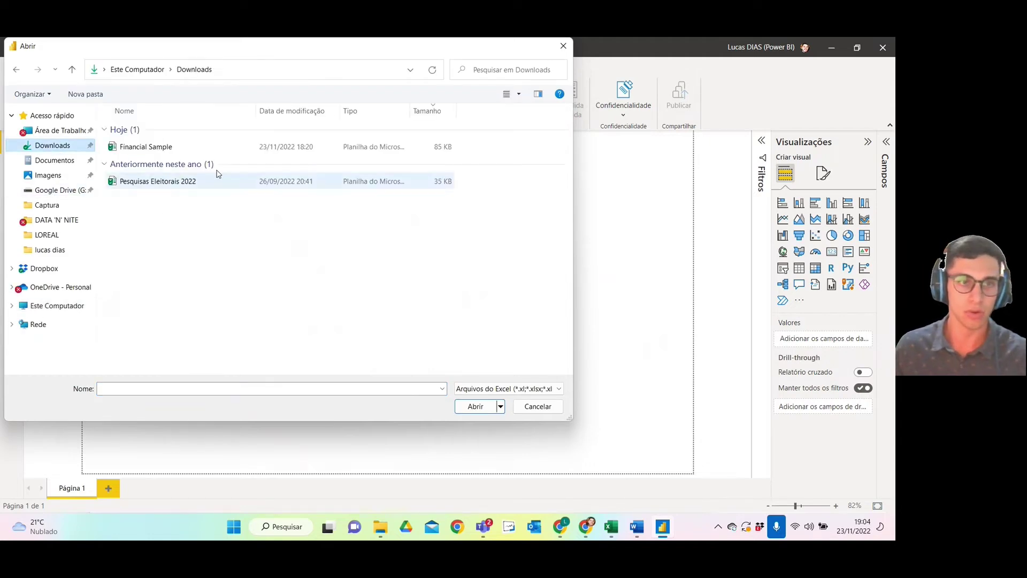
pyautogui.doubleClick(182, 154)
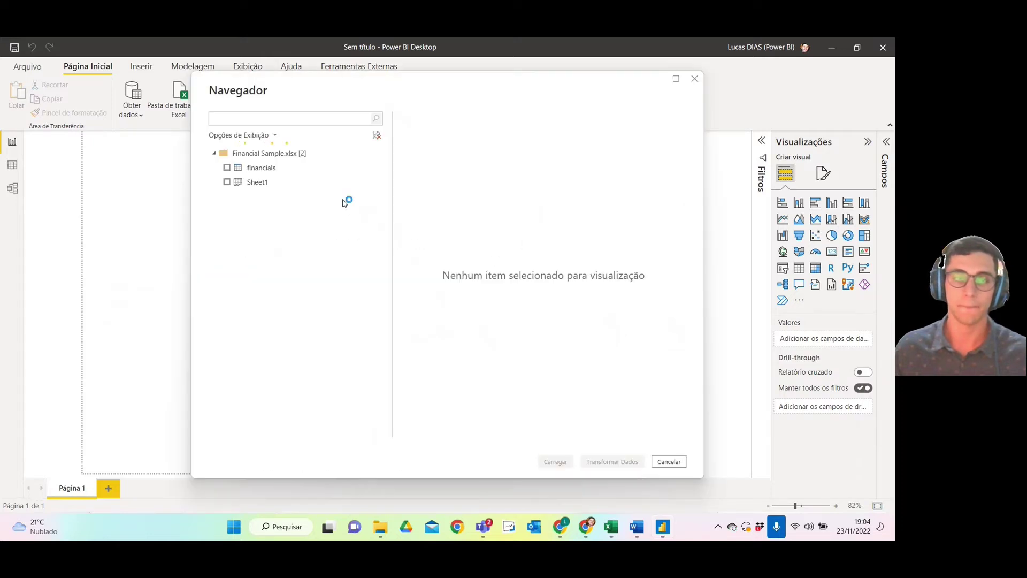
# - Preview Sheet1 and the financials table of Financial Sample.xlsx in the Navigator
pyautogui.click(252, 175)
pyautogui.click(262, 183)
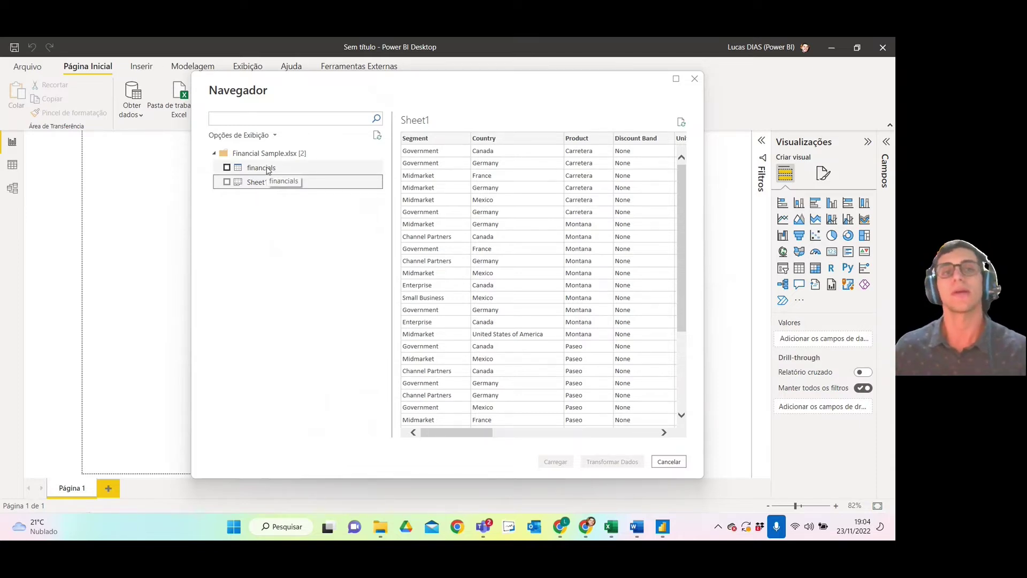
pyautogui.click(267, 169)
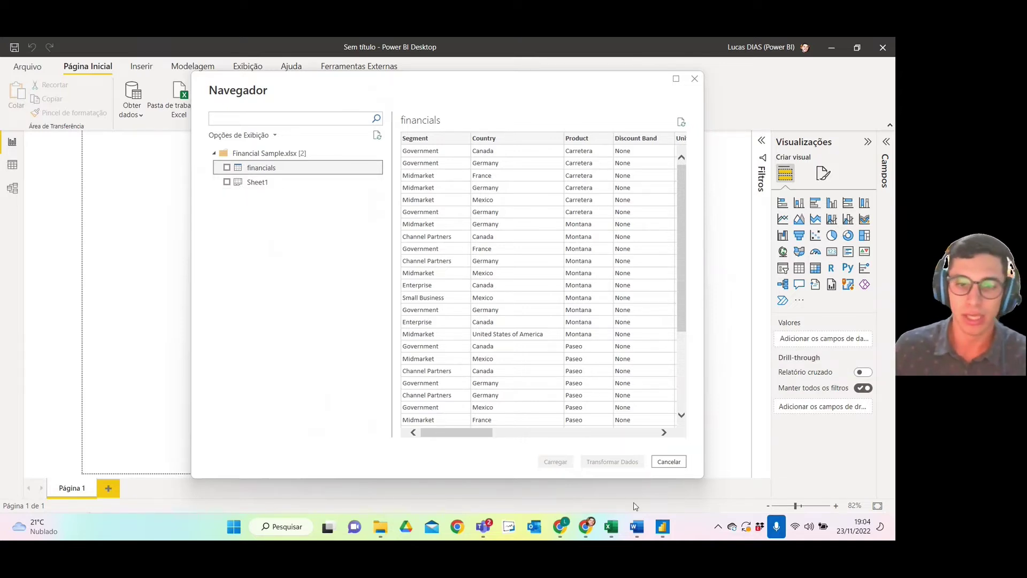
# - Switch to the Financial Sample workbook in Excel and select the whole table from the header row to its last record
pyautogui.moveTo(613, 523)
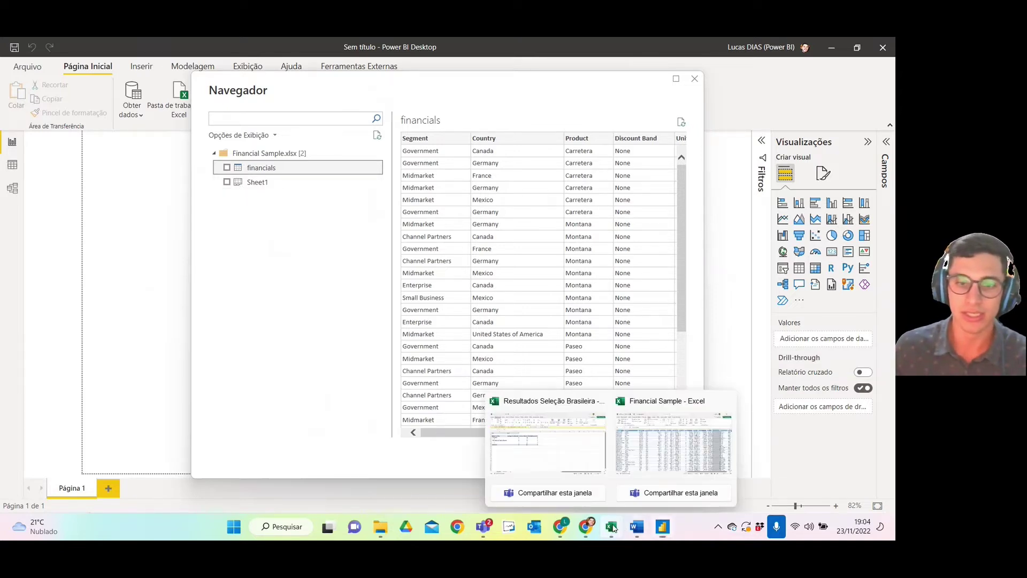
pyautogui.click(632, 470)
pyautogui.click(86, 203)
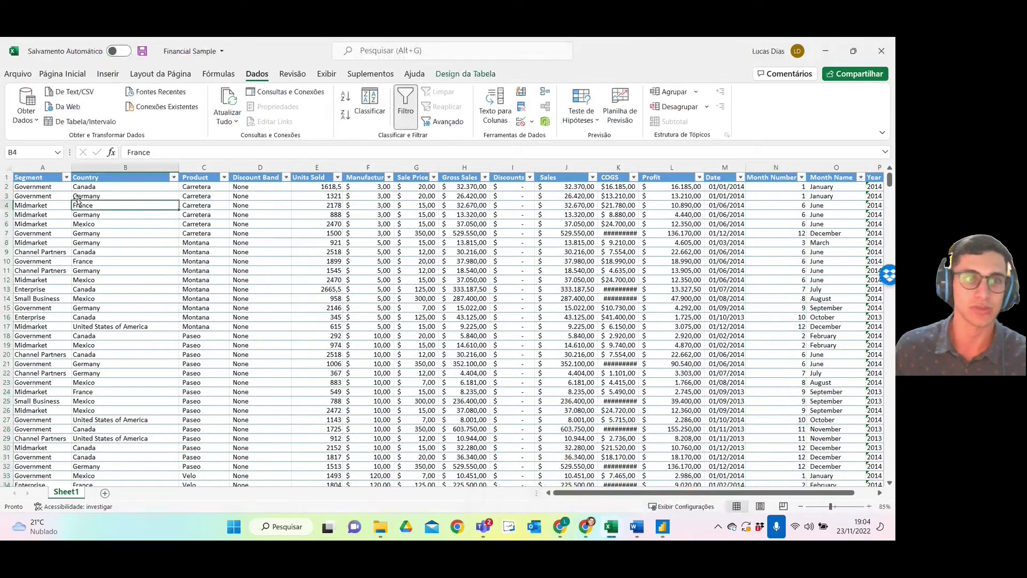
pyautogui.click(24, 178)
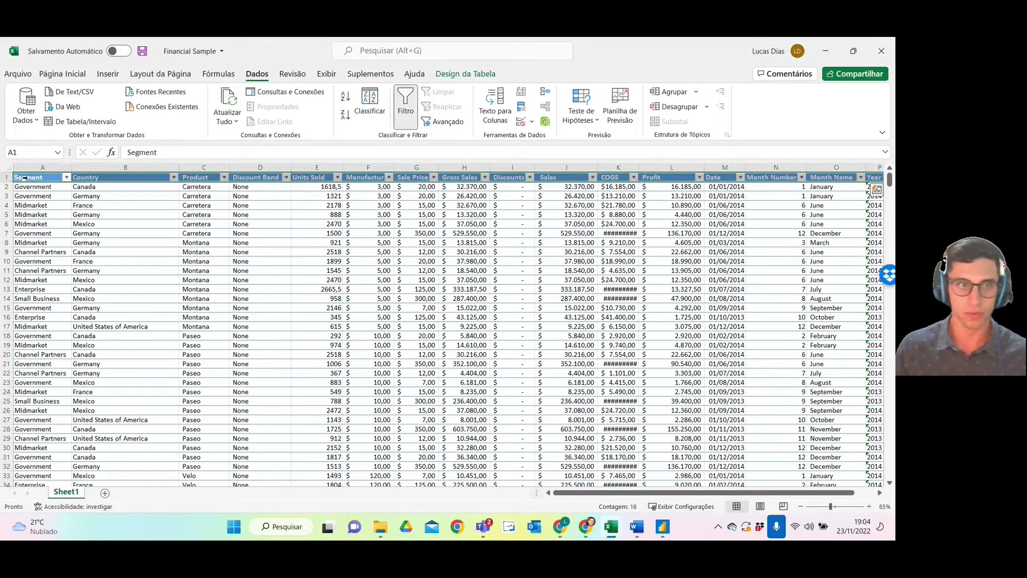
pyautogui.hotkey('ctrl', 'shift', 'Down')
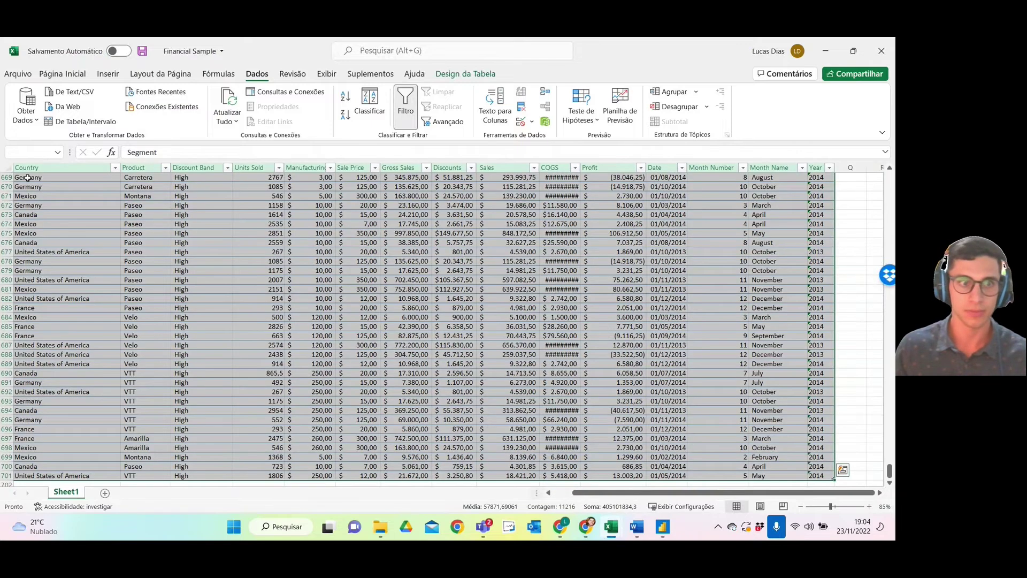
# - Highlight the full table in Sheet1 from the Segment header to its last record and return to cell A1
pyautogui.hotkey('ctrl', 'Up')
pyautogui.press('Down')
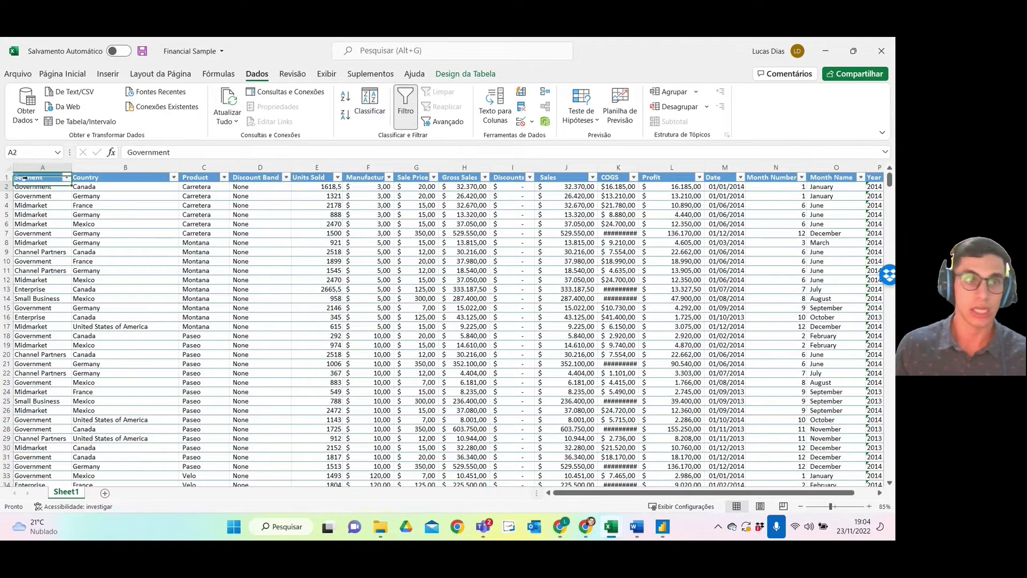
pyautogui.press('Up')
pyautogui.hotkey('shift', 'Right')
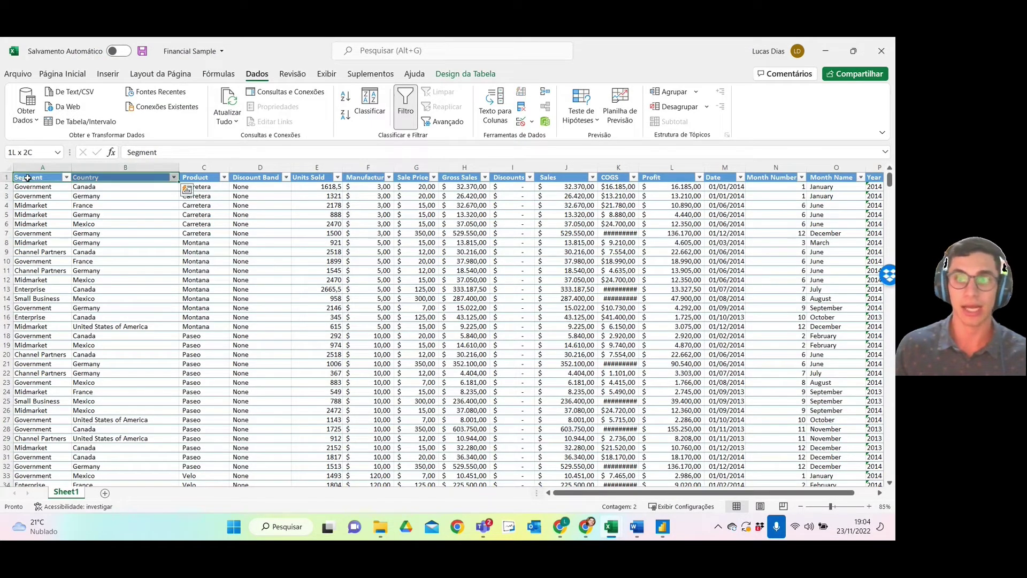
pyautogui.hotkey('ctrl', 'shift', 'Right')
pyautogui.hotkey('ctrl', 'shift', 'Down')
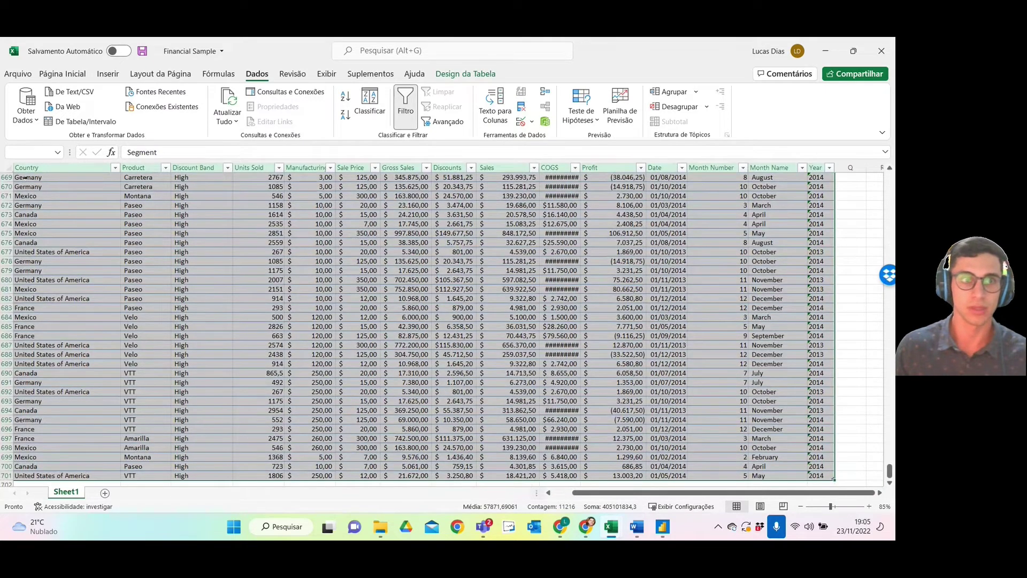
pyautogui.press('Down')
pyautogui.press('Right')
pyautogui.press('Up')
pyautogui.press('Left')
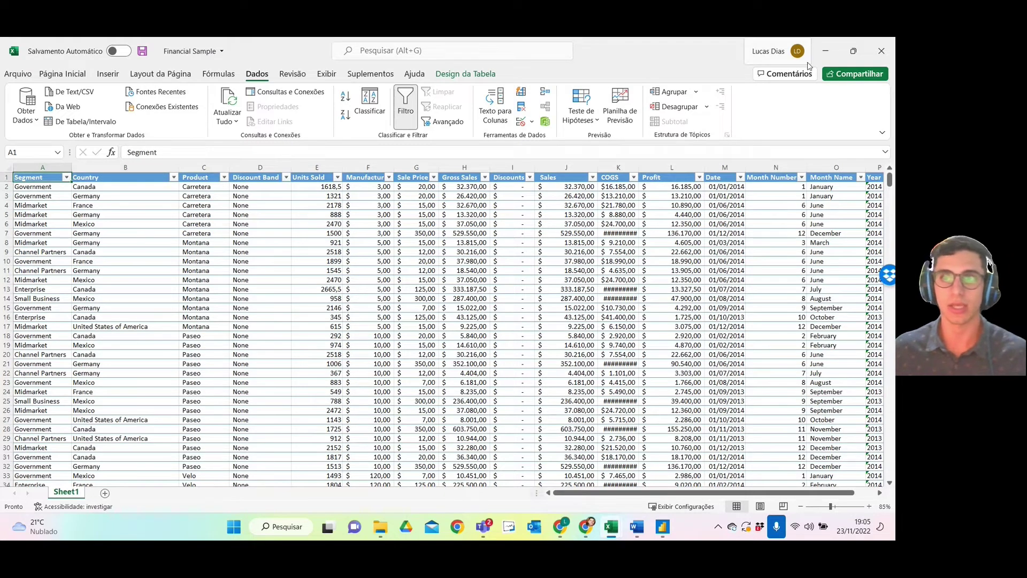
# - Switch to Power BI Desktop and back to the Financial Sample workbook, and select all table columns from Segment to Year down to the last record
pyautogui.hotkey('alt', 'Tab')
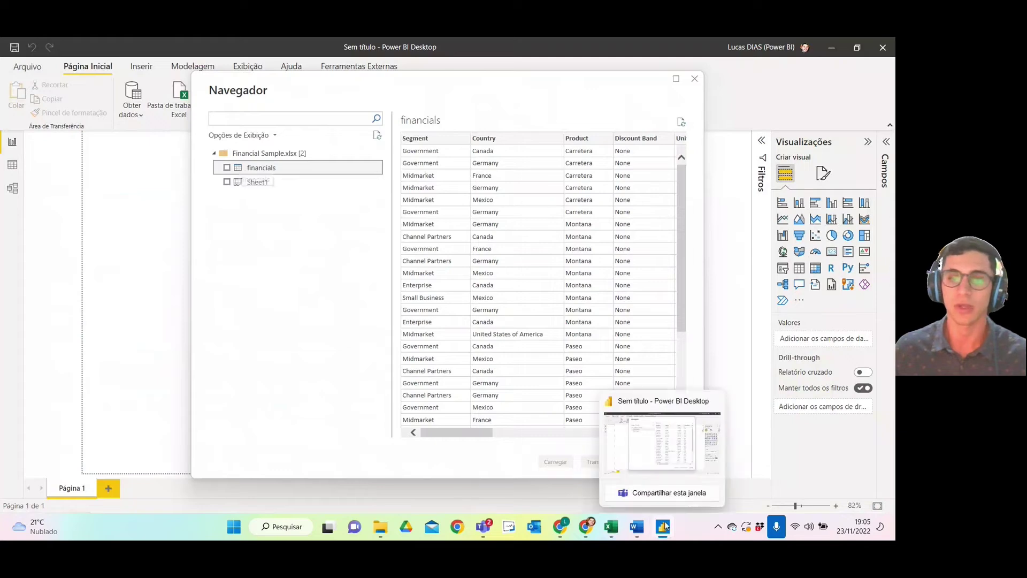
pyautogui.moveTo(611, 527)
pyautogui.click(623, 453)
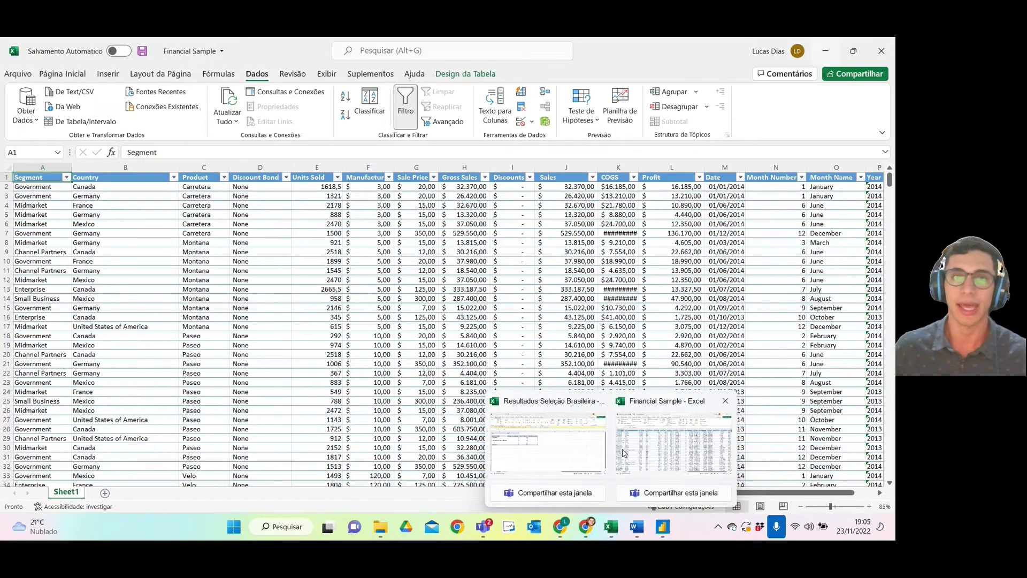
pyautogui.hotkey('shift', 'Right')
pyautogui.hotkey('shift', 'Right')
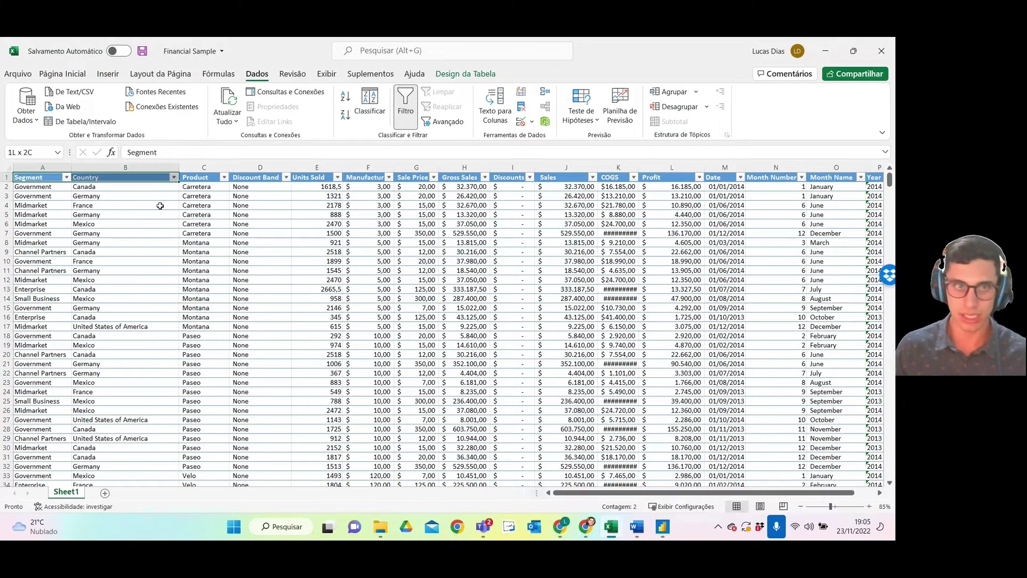
pyautogui.hotkey('ctrl', 'shift', 'Right')
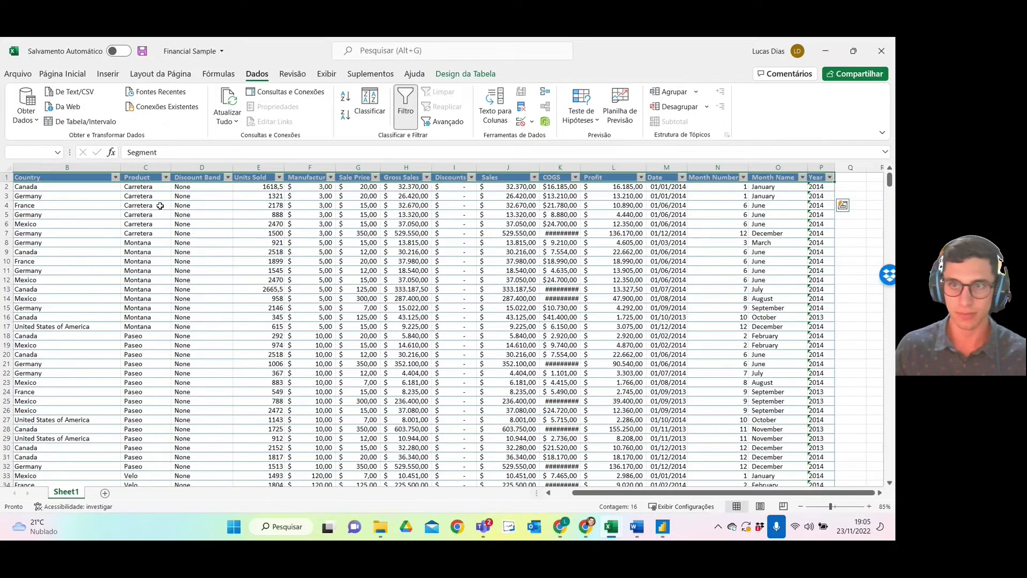
pyautogui.hotkey('ctrl', 'shift', 'Down')
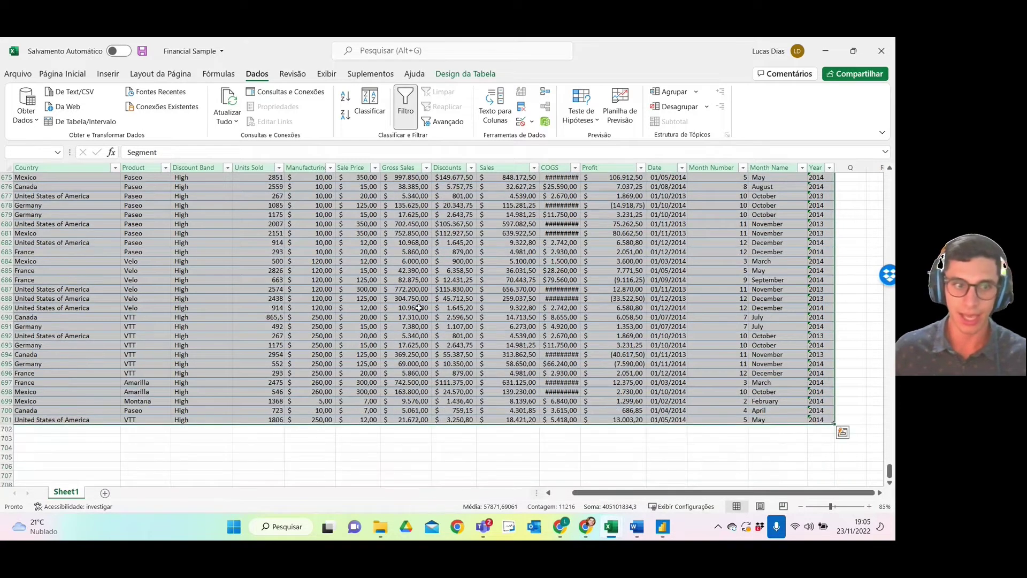
pyautogui.moveTo(584, 492); pyautogui.dragTo(555, 492)
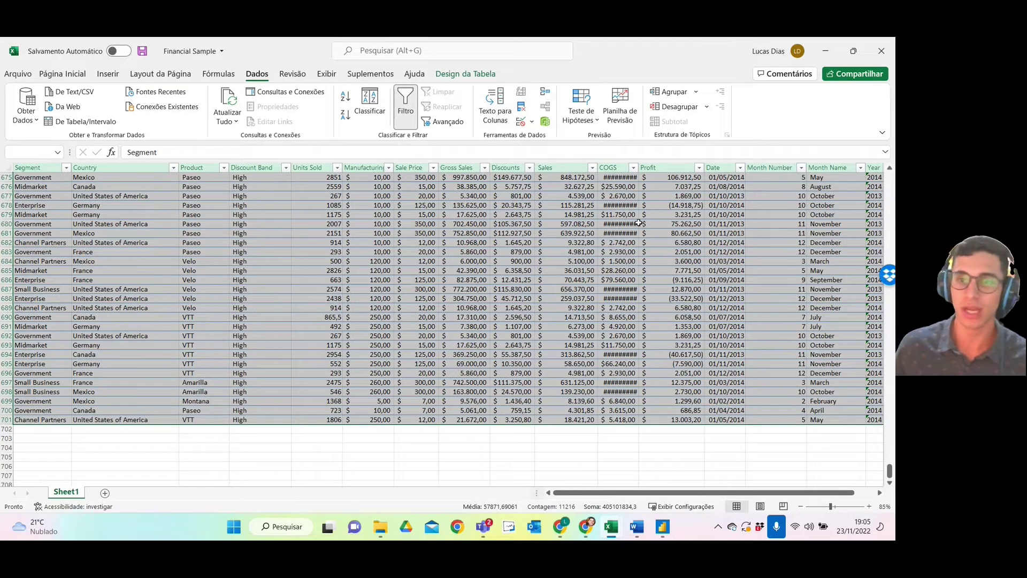
# - Inspect the blank rows beneath the table in the Financial Sample workbook and select the empty column Q beside it
pyautogui.click(833, 51)
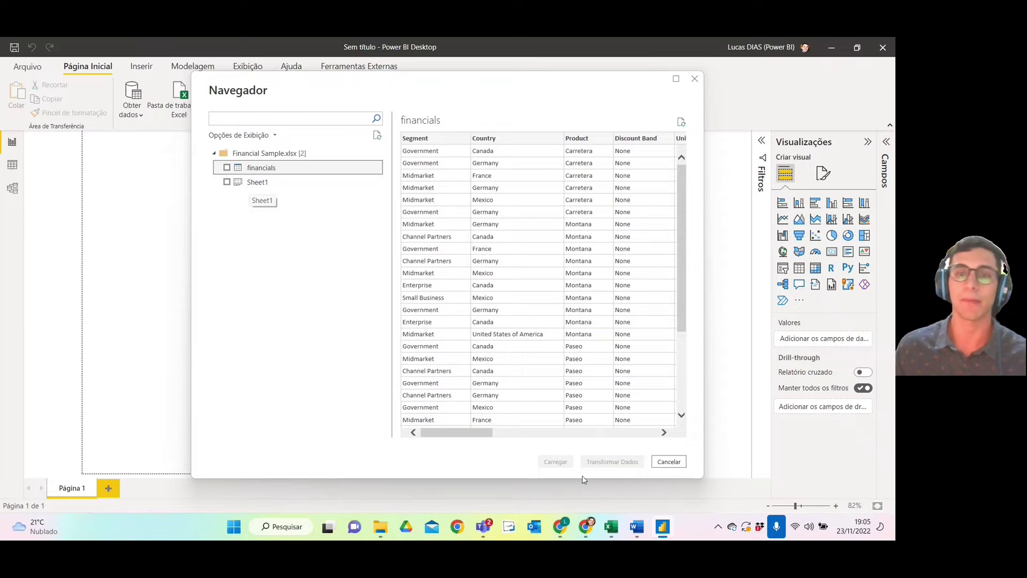
pyautogui.moveTo(610, 526)
pyautogui.click(640, 442)
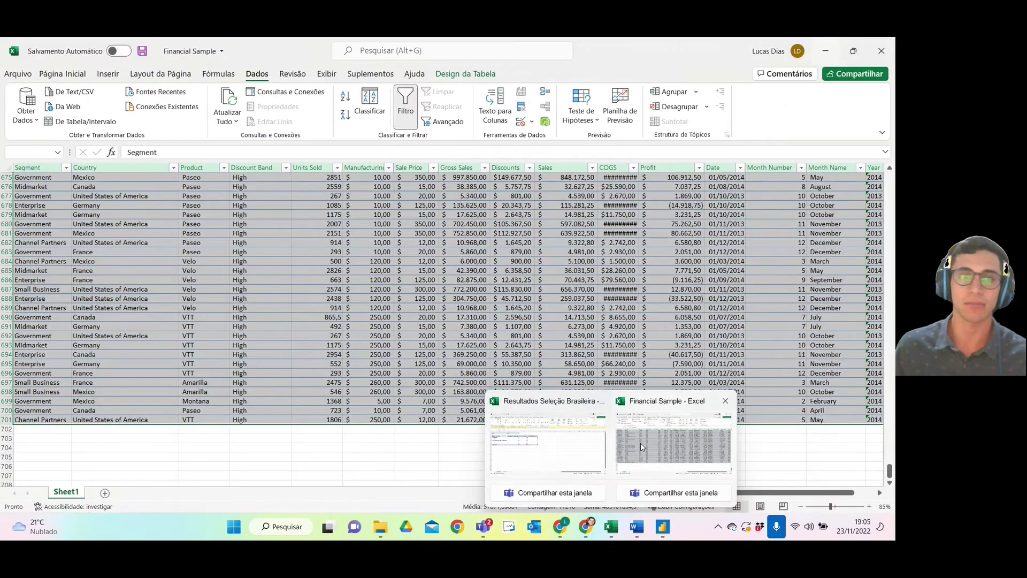
pyautogui.click(70, 439)
pyautogui.scroll(-13, 70, 437)
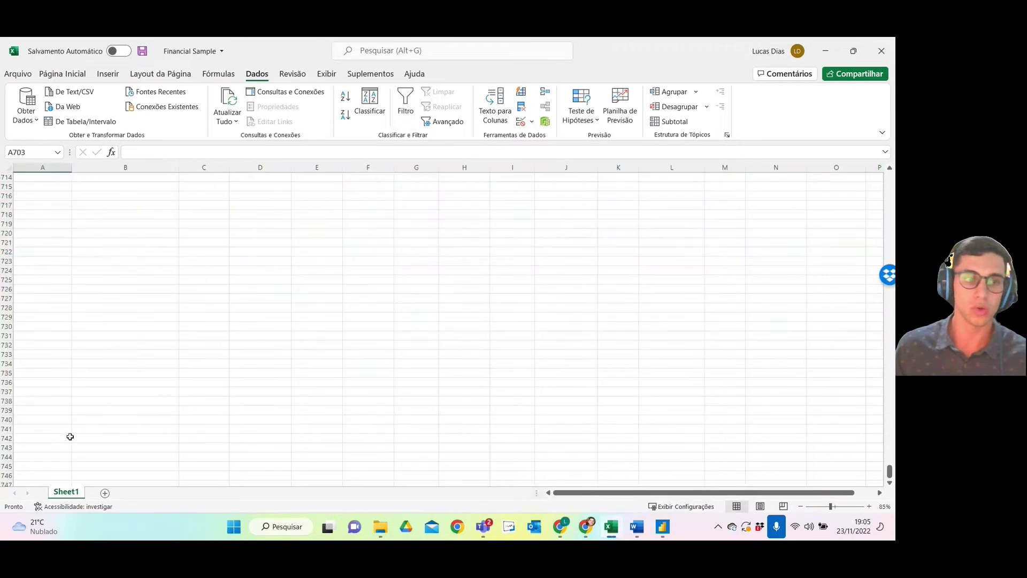
pyautogui.scroll(14, 624, 417)
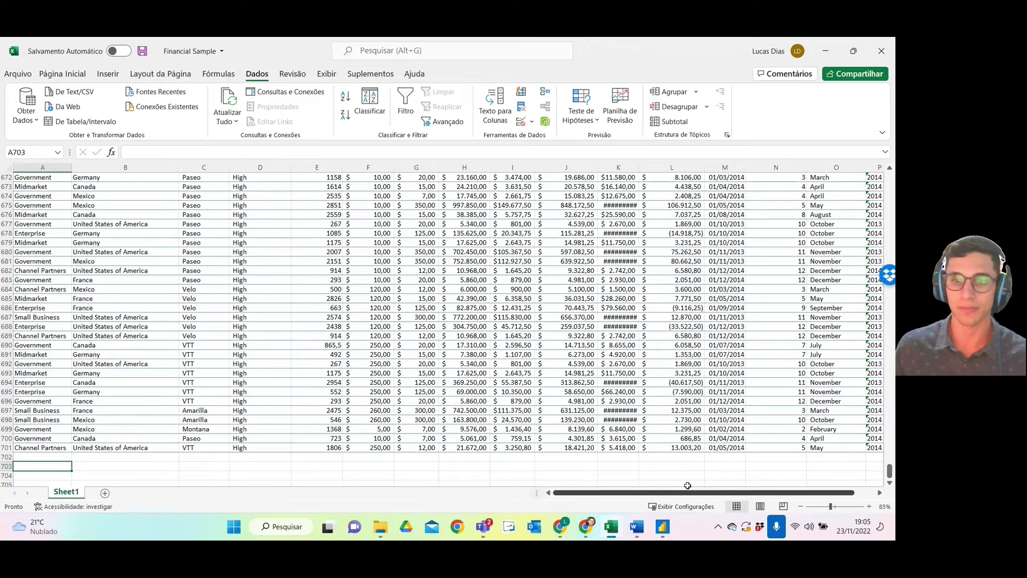
pyautogui.moveTo(687, 491); pyautogui.dragTo(706, 491)
pyautogui.click(839, 375)
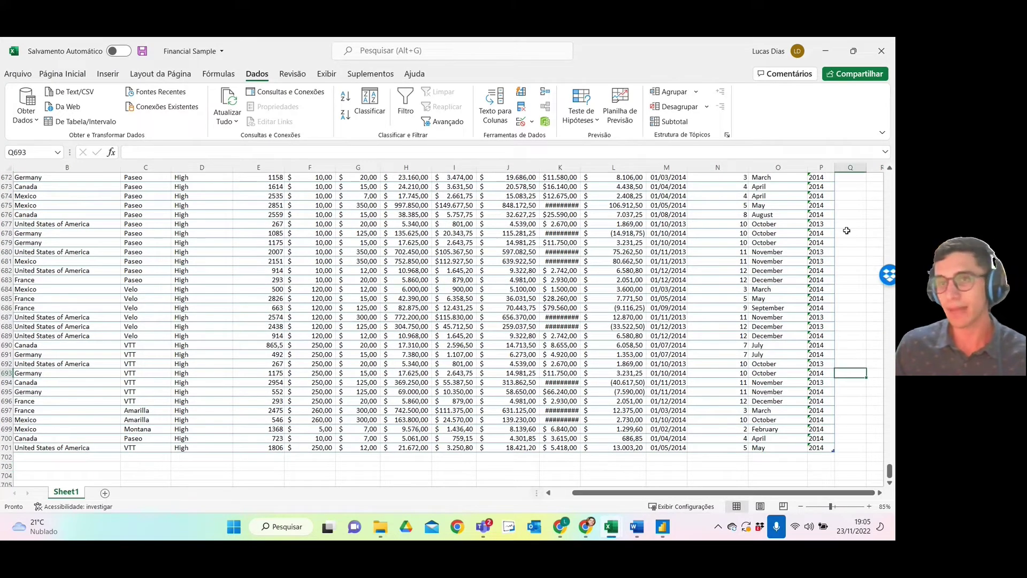
pyautogui.click(851, 168)
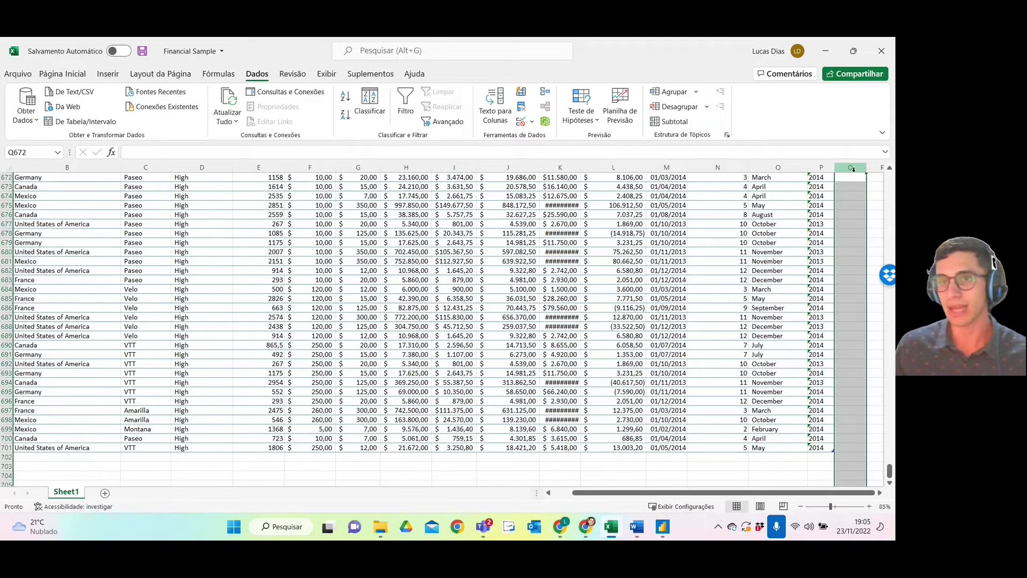
# - Switch to Power BI Desktop and preview Sheet1 in the Navigator down to the end of its rows
pyautogui.click(833, 50)
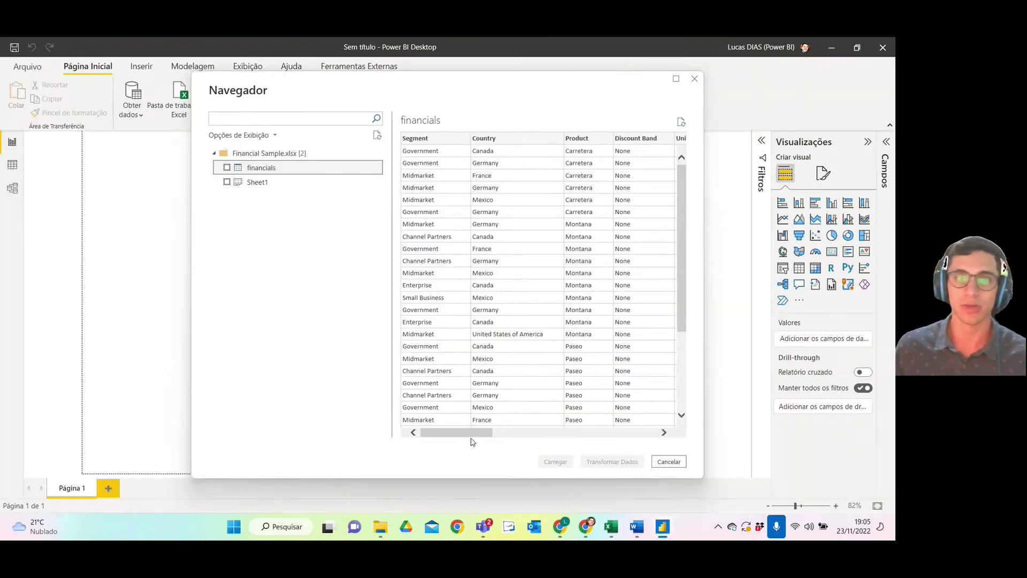
pyautogui.click(332, 182)
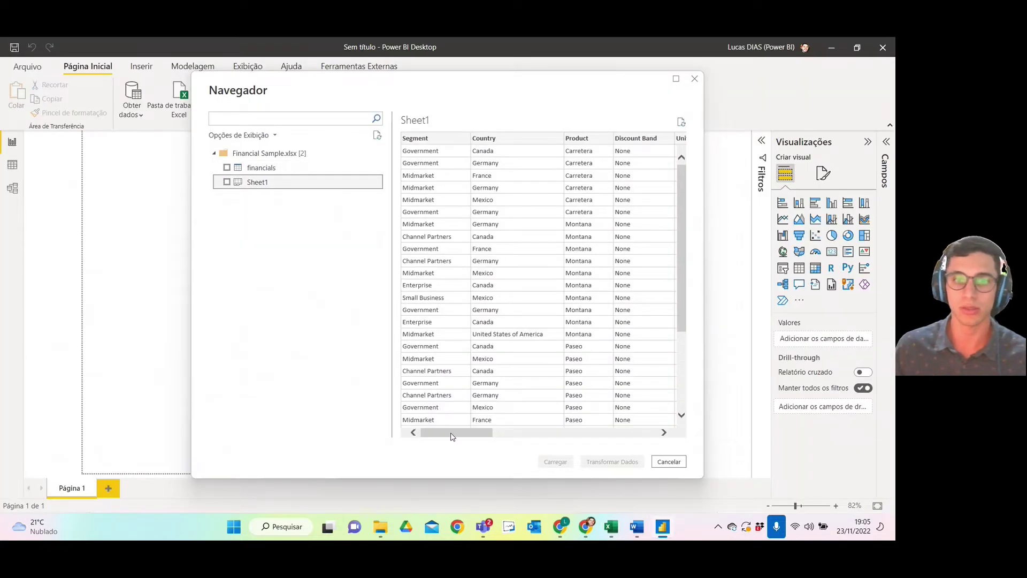
pyautogui.moveTo(452, 436)
pyautogui.mouseDown()
pyautogui.moveTo(621, 435)
pyautogui.moveTo(457, 434)
pyautogui.mouseUp()
pyautogui.scroll(-5, 483, 395)
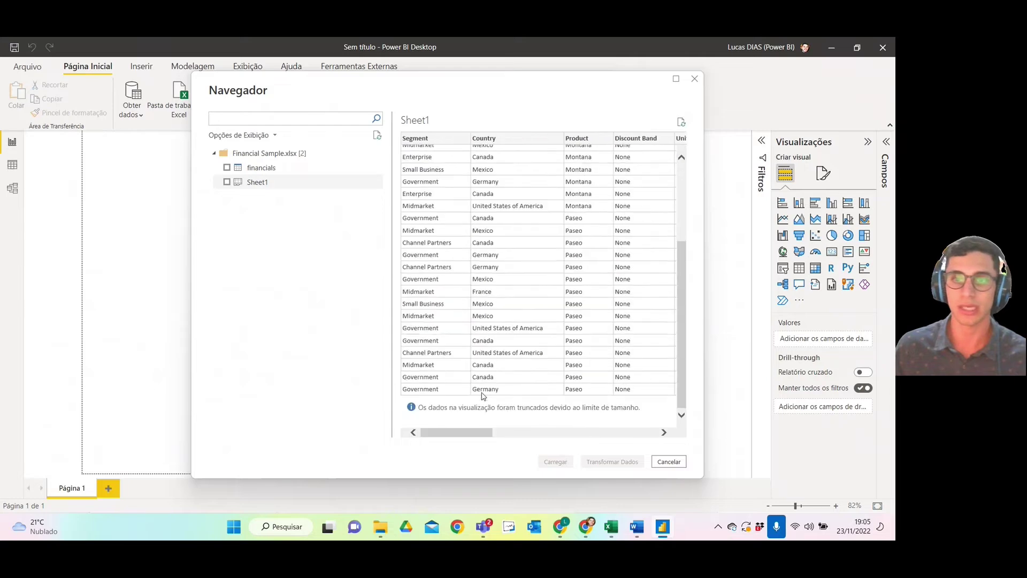
# - Switch to the Financial Sample workbook in Excel and enter x in cell C727, outside the table
pyautogui.moveTo(642, 528)
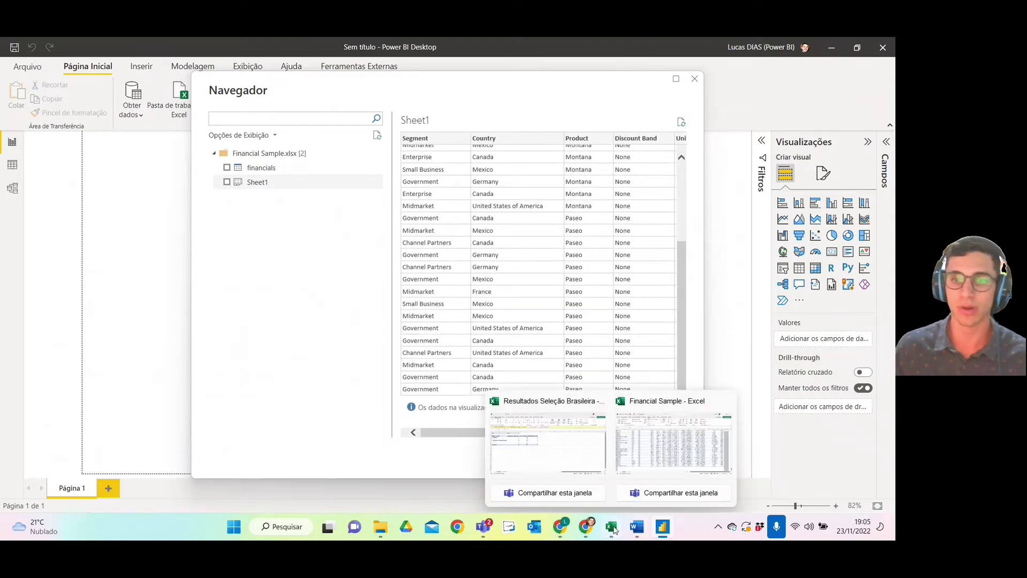
pyautogui.click(622, 467)
pyautogui.scroll(-15, 123, 417)
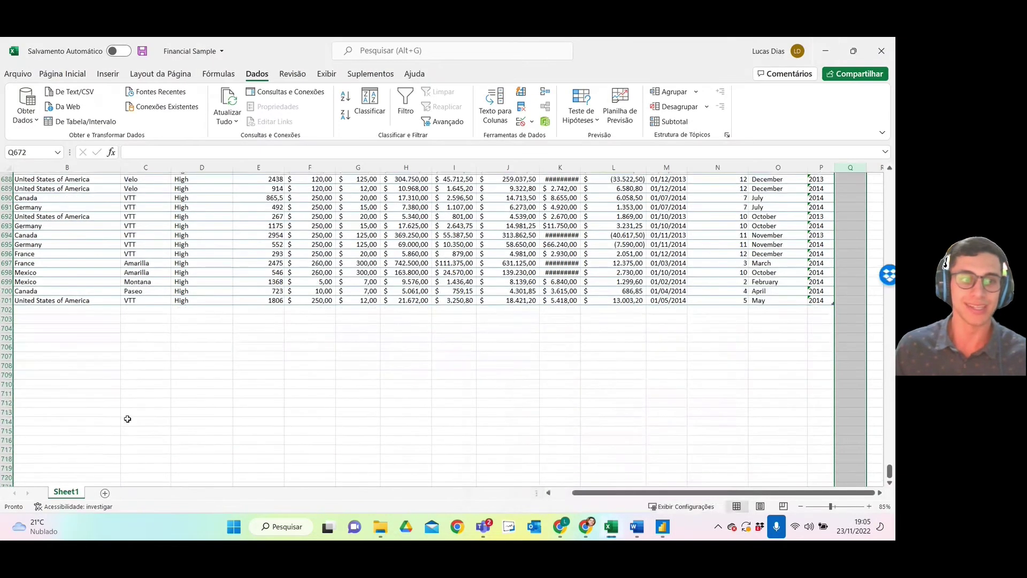
pyautogui.scroll(6, 93, 371)
pyautogui.scroll(-7, 96, 371)
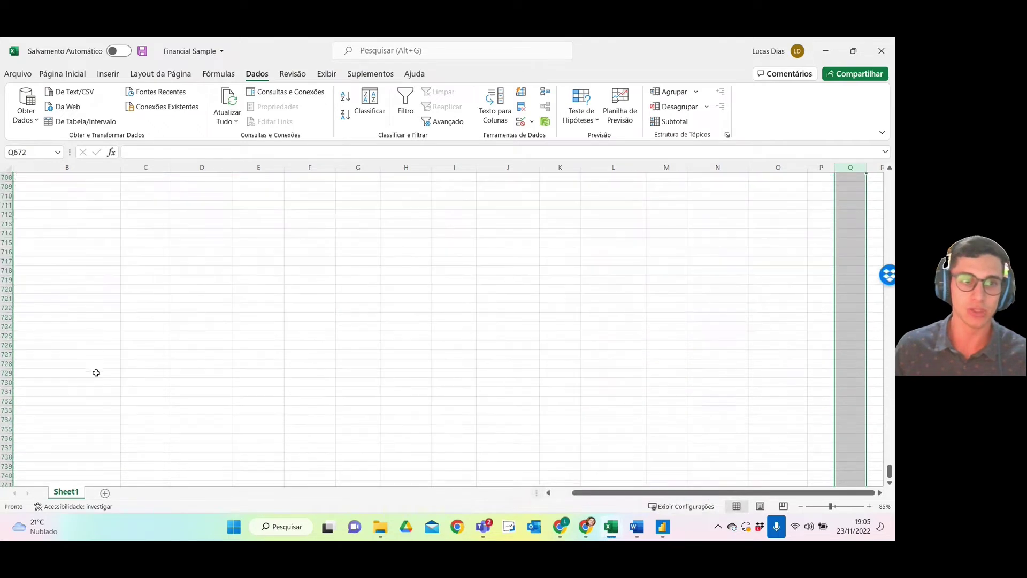
pyautogui.click(142, 353)
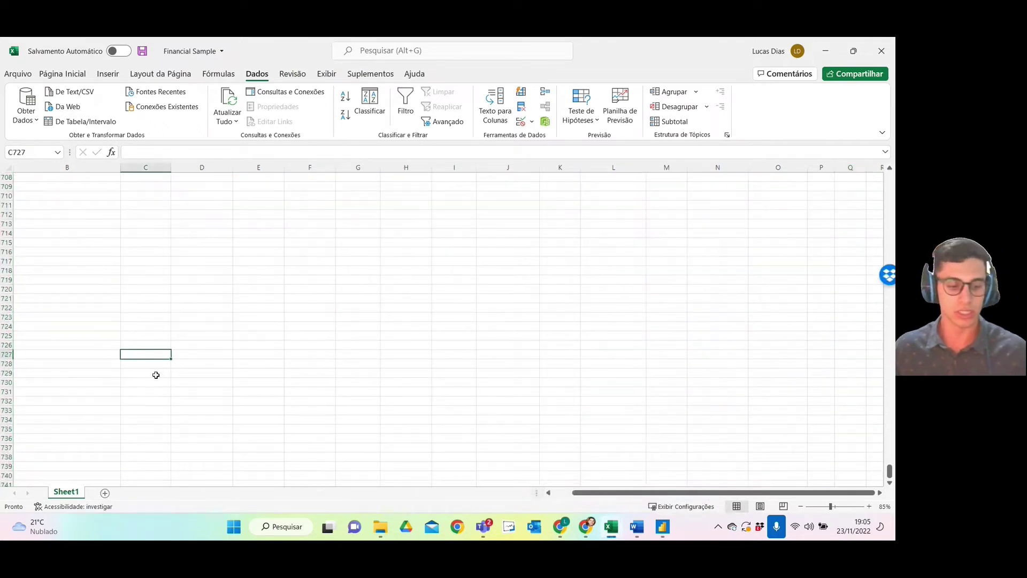
pyautogui.write('x')
pyautogui.click(236, 344)
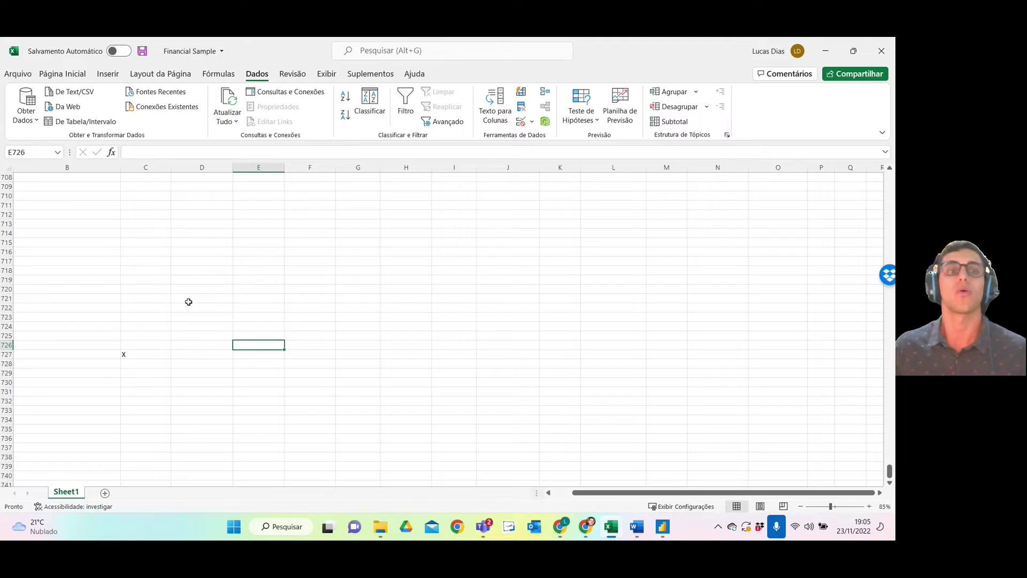
pyautogui.scroll(5, 188, 302)
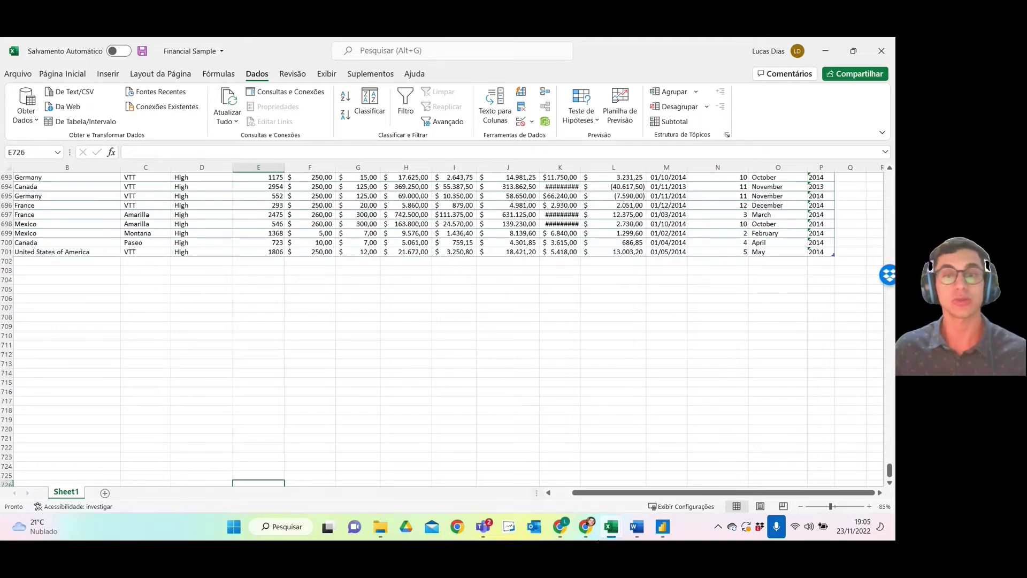
# - Switch to Power BI Desktop, compare the financials and Sheet1 previews, and open only the financials table in the Power Query Editor
pyautogui.click(662, 526)
pyautogui.click(255, 173)
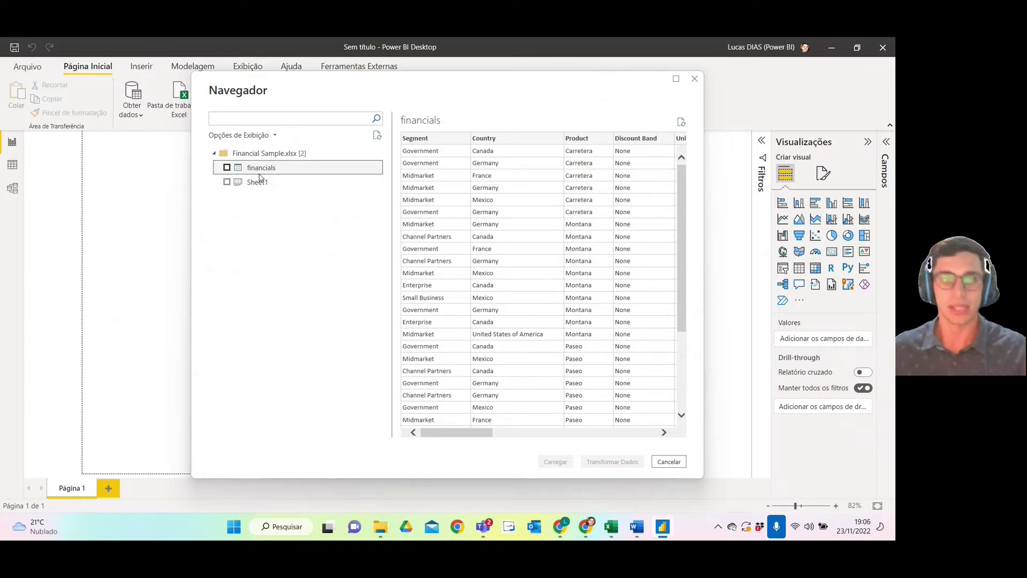
pyautogui.click(262, 183)
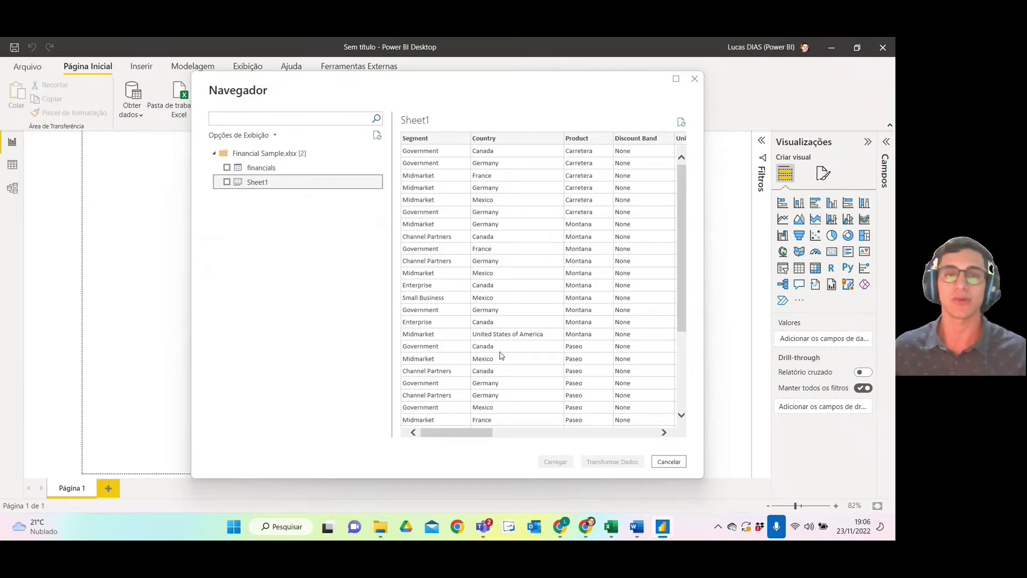
pyautogui.click(227, 168)
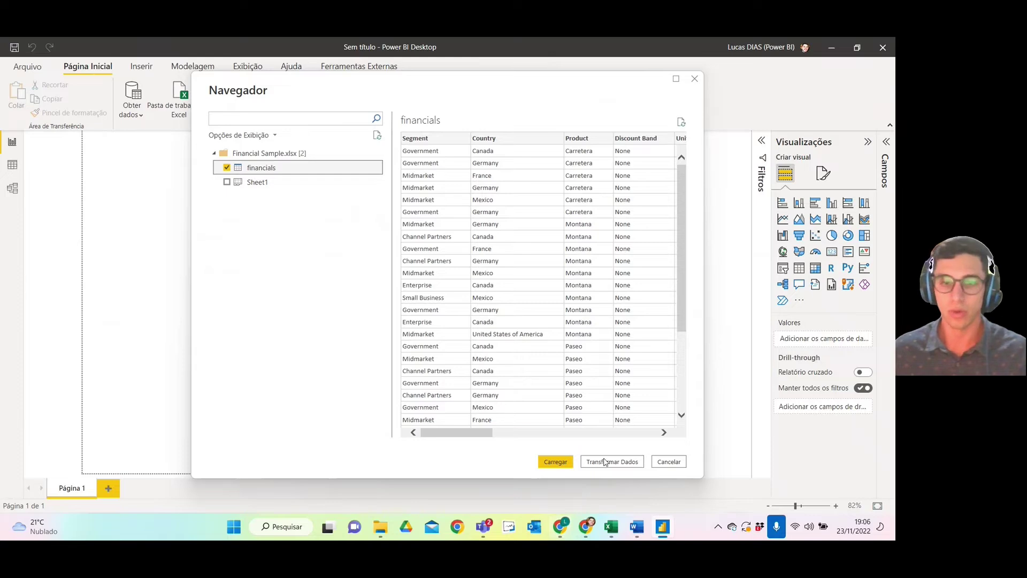
pyautogui.click(605, 466)
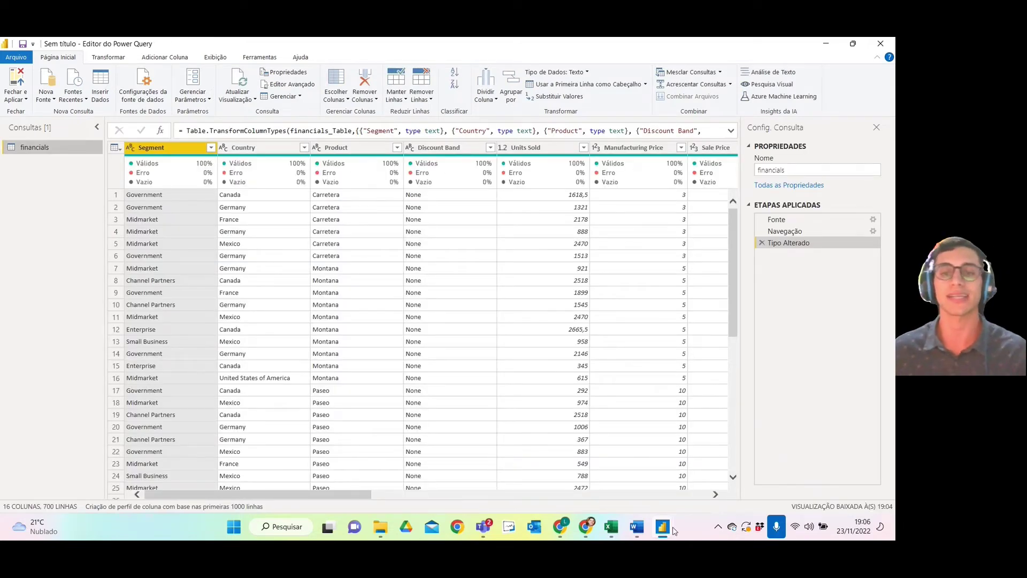
# - Check the Power BI Desktop report window, return to the Power Query Editor, and view the Segment column's quality details
pyautogui.click(664, 525)
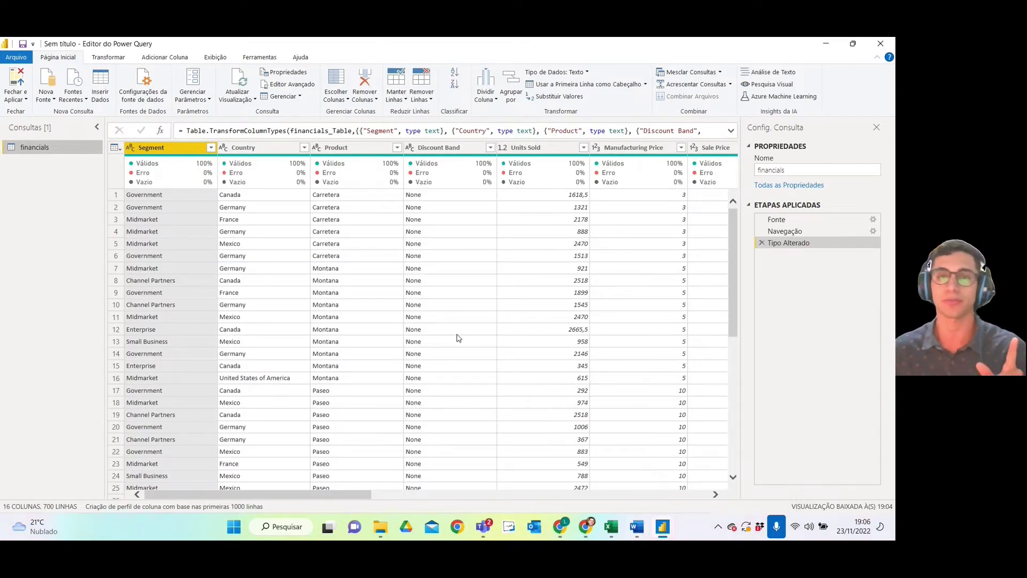
pyautogui.click(664, 525)
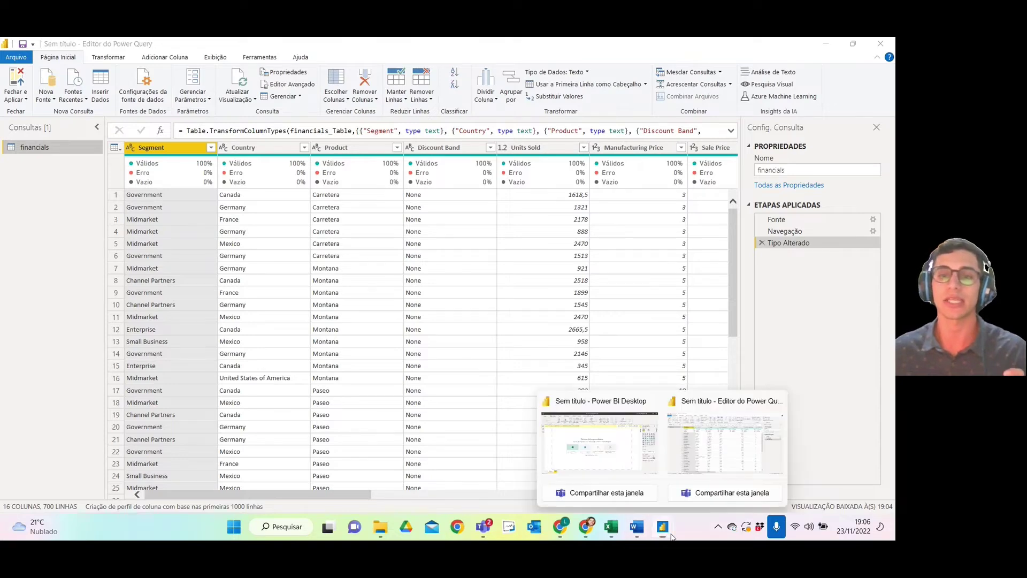
pyautogui.click(630, 468)
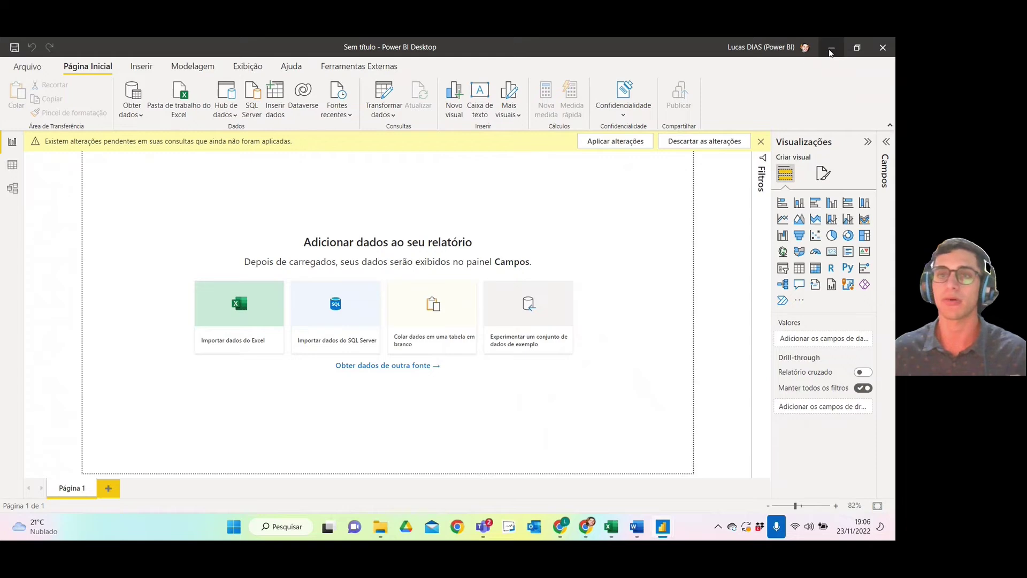
pyautogui.click(830, 51)
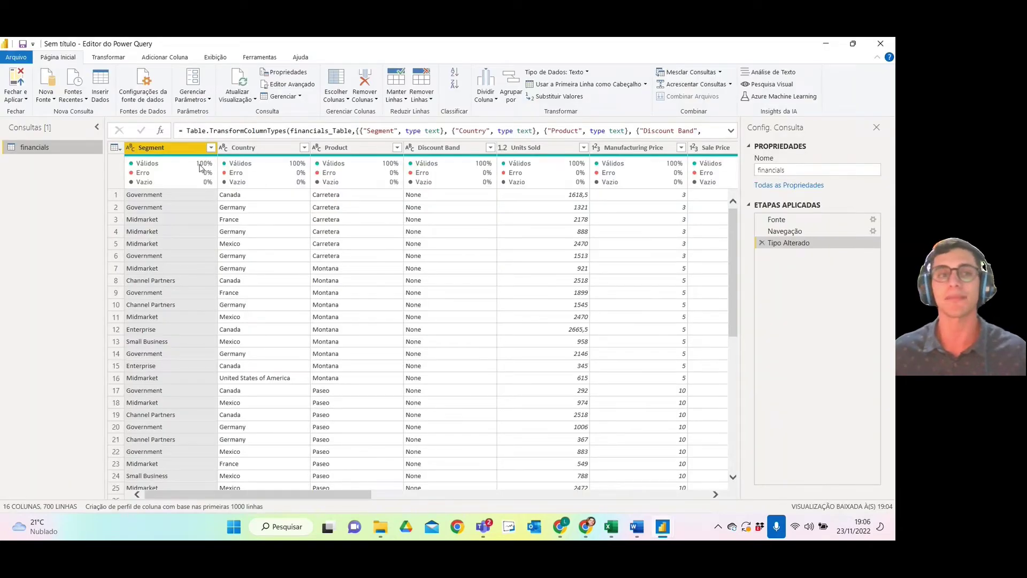
pyautogui.moveTo(196, 170)
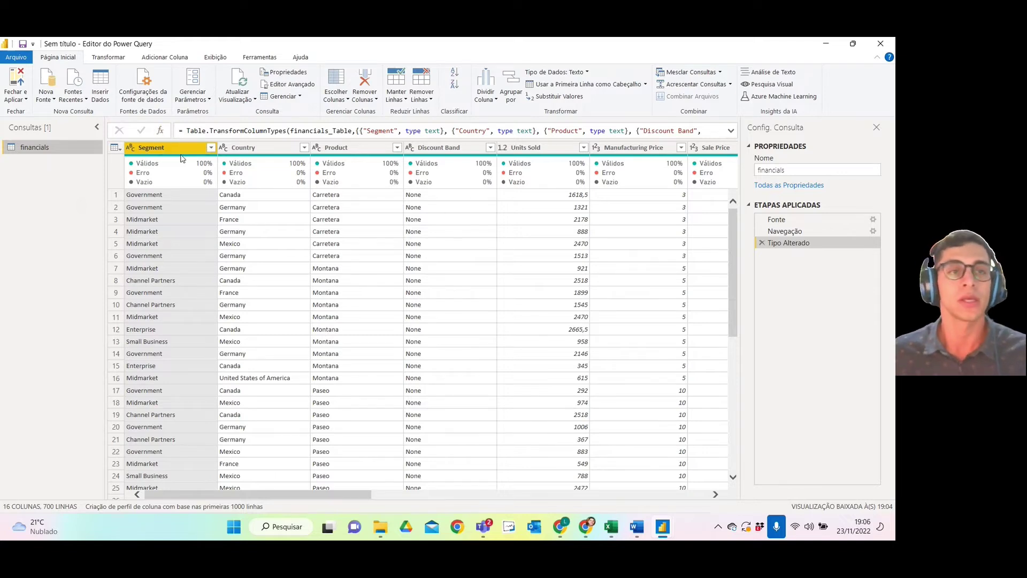
pyautogui.moveTo(174, 154)
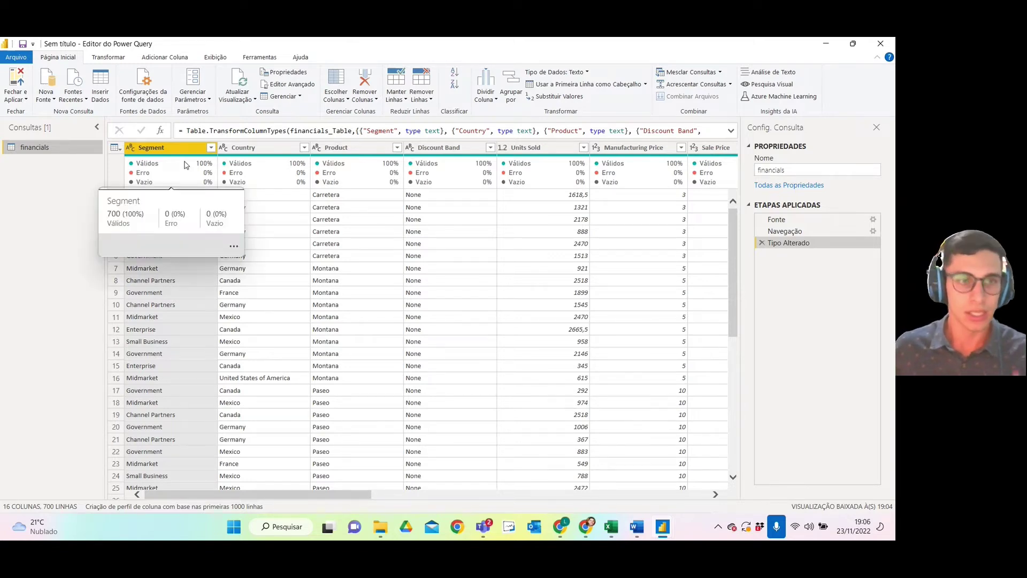
# - Convert the text in the Segment column to uppercase
pyautogui.click(128, 55)
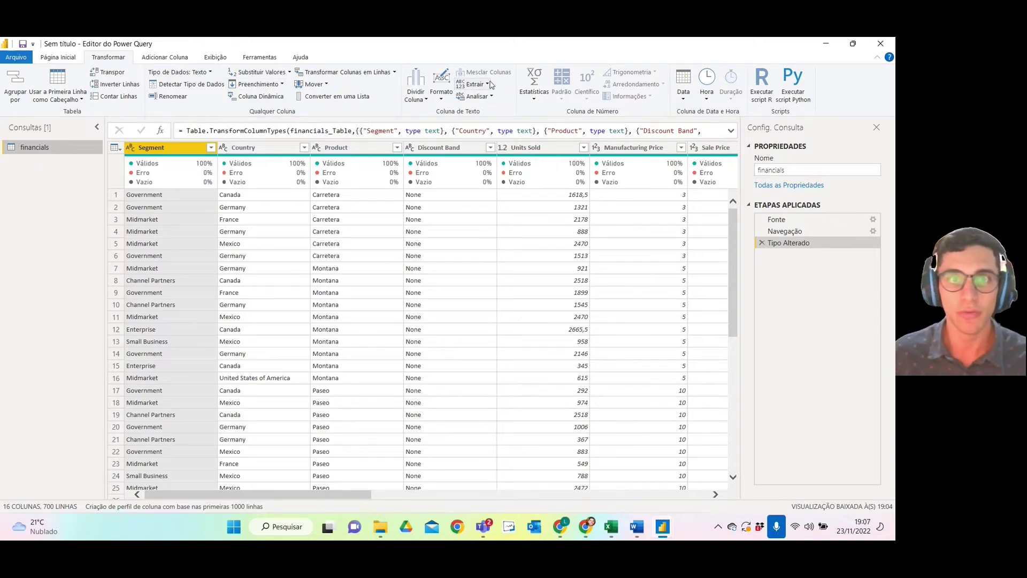
pyautogui.click(442, 99)
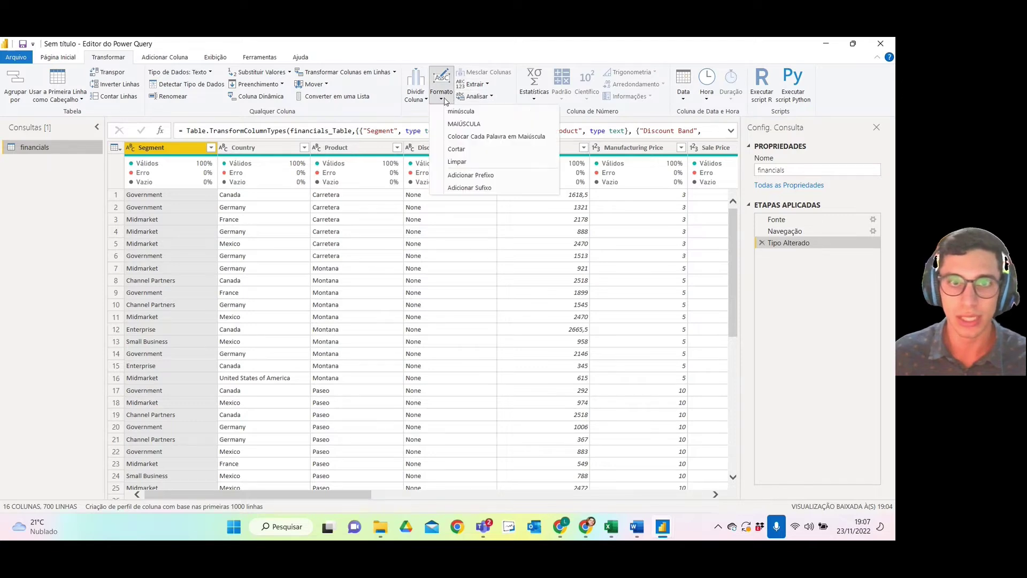
pyautogui.click(466, 124)
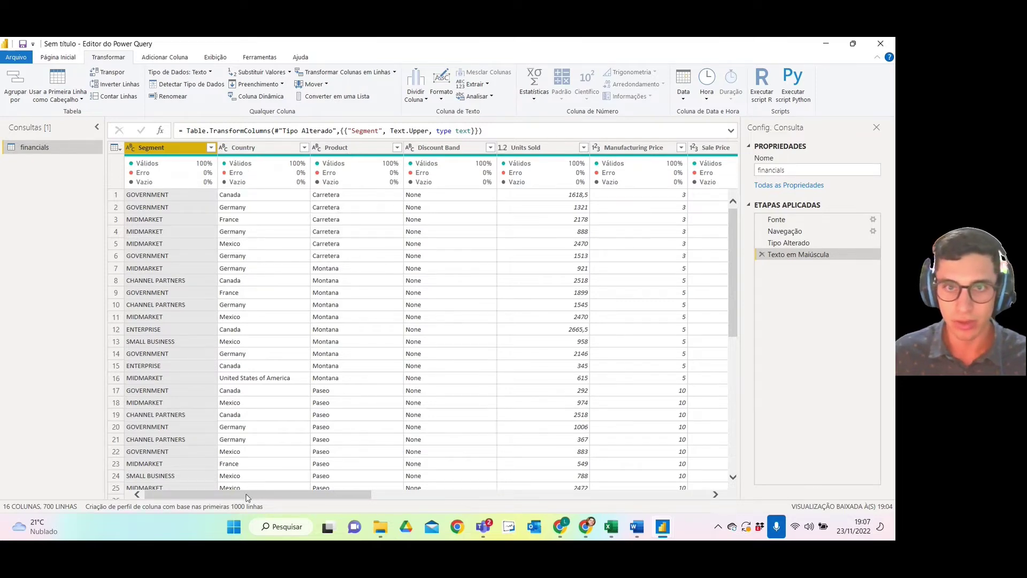
# - Change the Units Sold column's data type to whole number (Número Inteiro)
pyautogui.moveTo(247, 497); pyautogui.dragTo(316, 497)
pyautogui.click(369, 154)
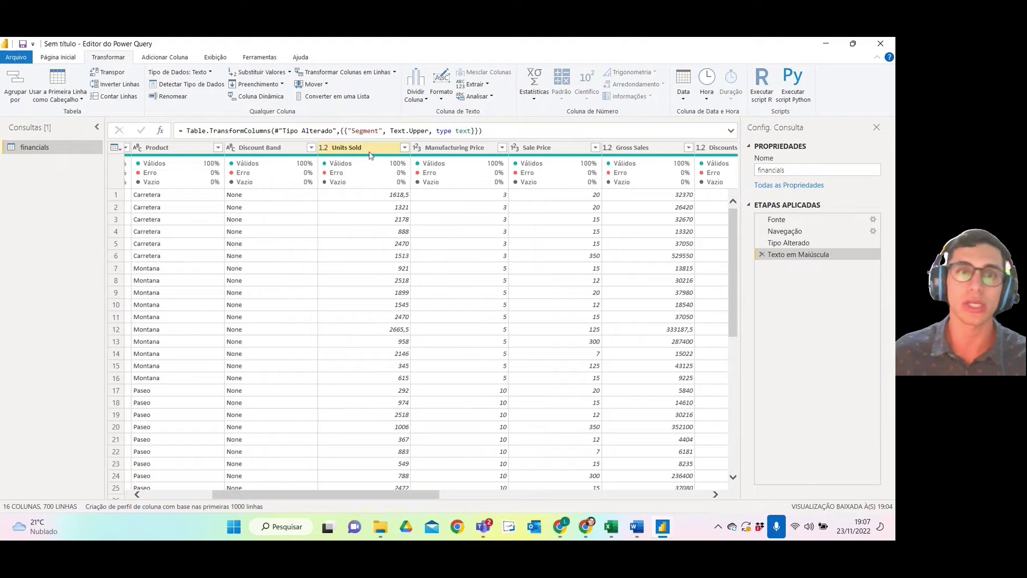
pyautogui.click(373, 151)
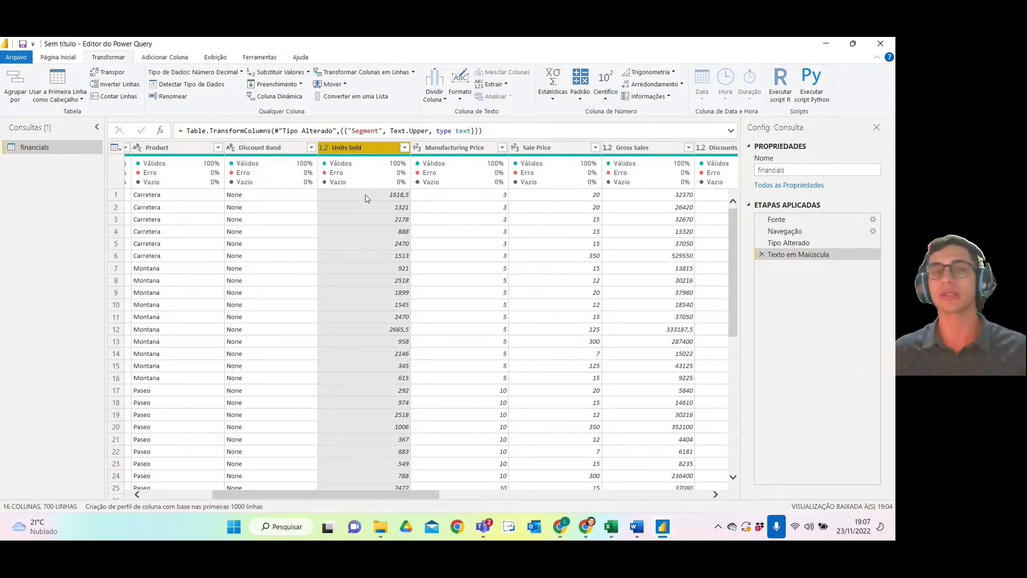
pyautogui.click(324, 152)
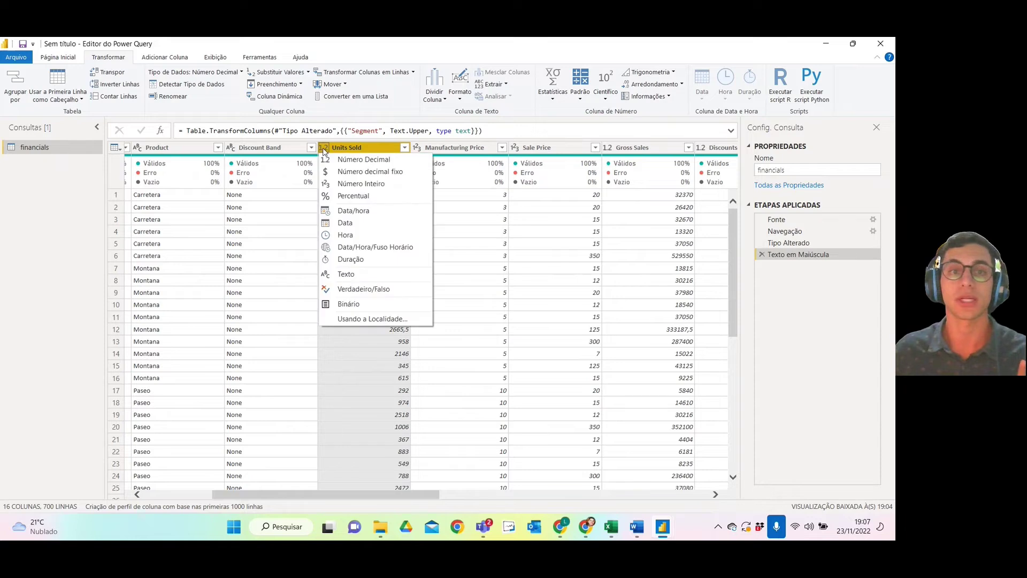
pyautogui.click(337, 184)
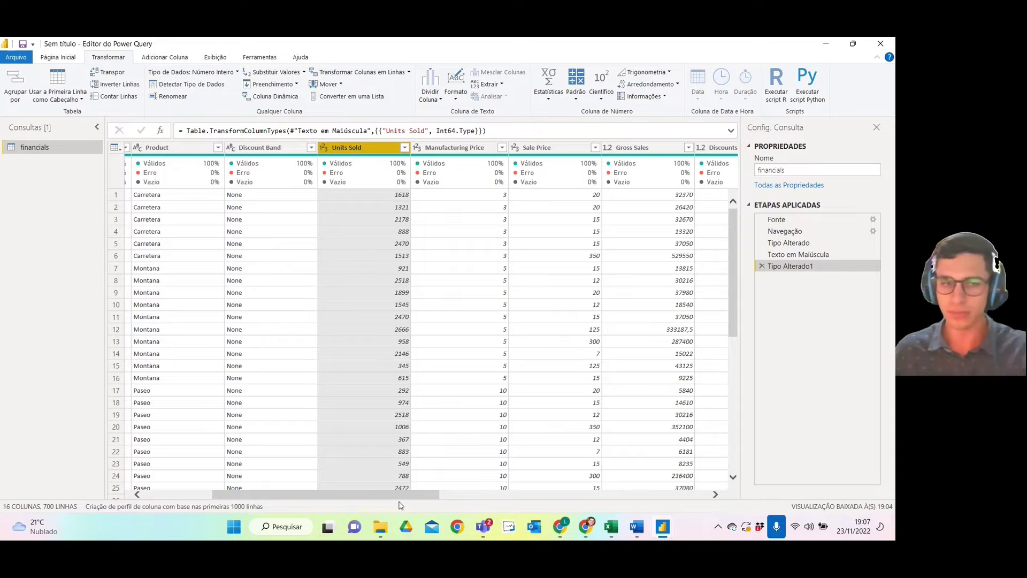
# - Compare the Month Number and Month Name columns, and rename the Month Name column to Month
pyautogui.moveTo(387, 496); pyautogui.dragTo(629, 507)
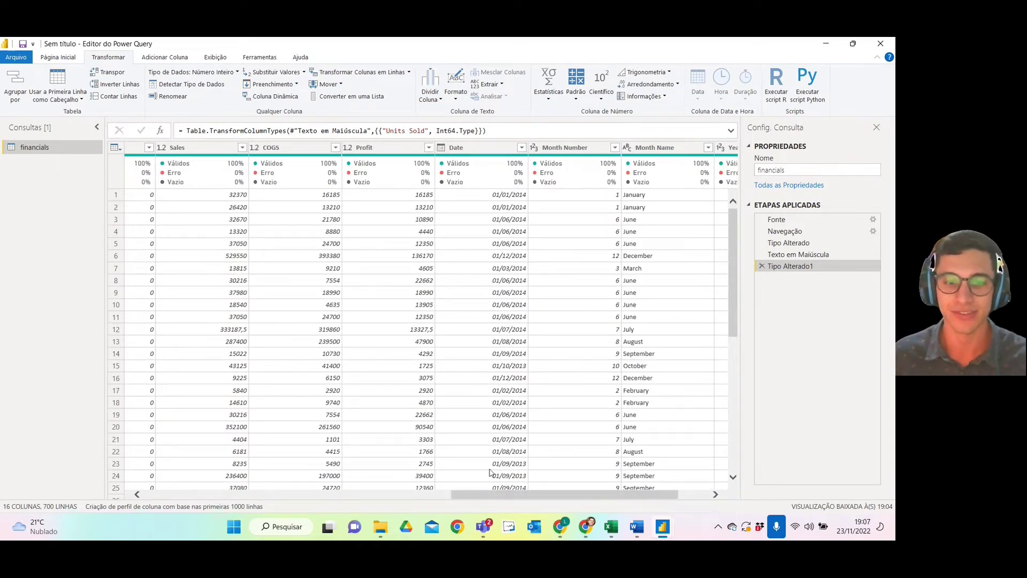
pyautogui.moveTo(486, 495); pyautogui.dragTo(582, 514)
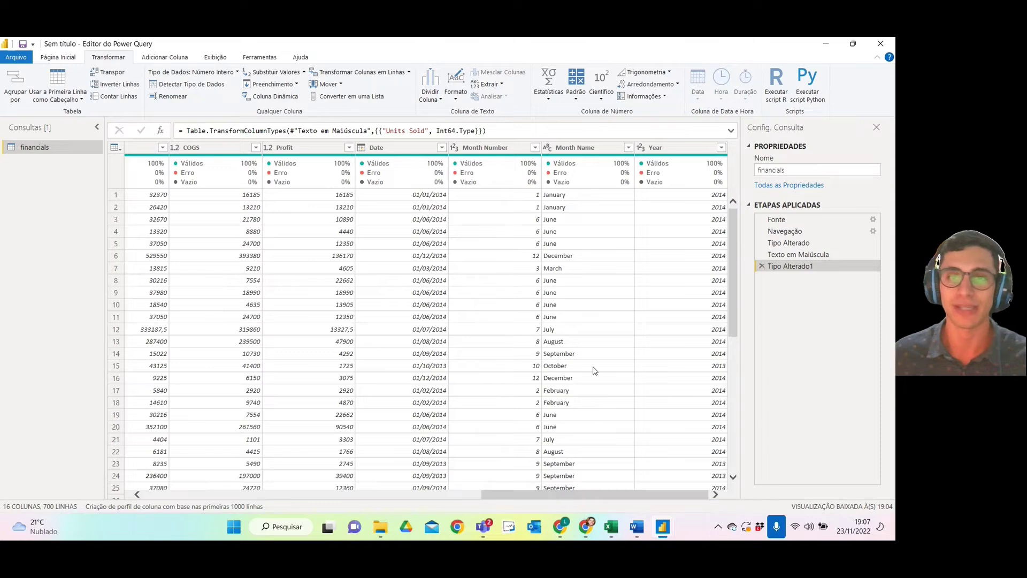
pyautogui.click(504, 152)
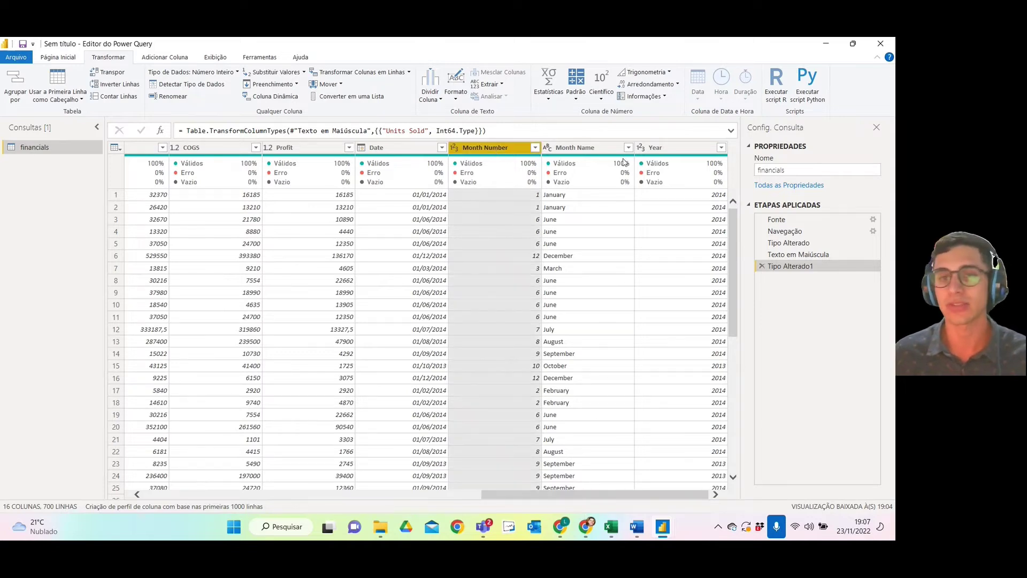
pyautogui.click(582, 153)
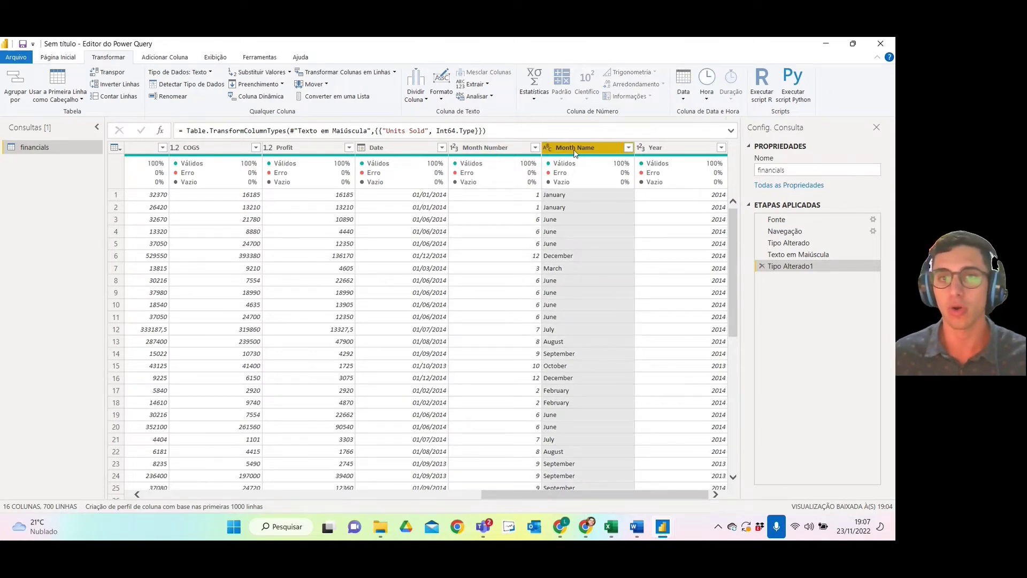
pyautogui.click(500, 152)
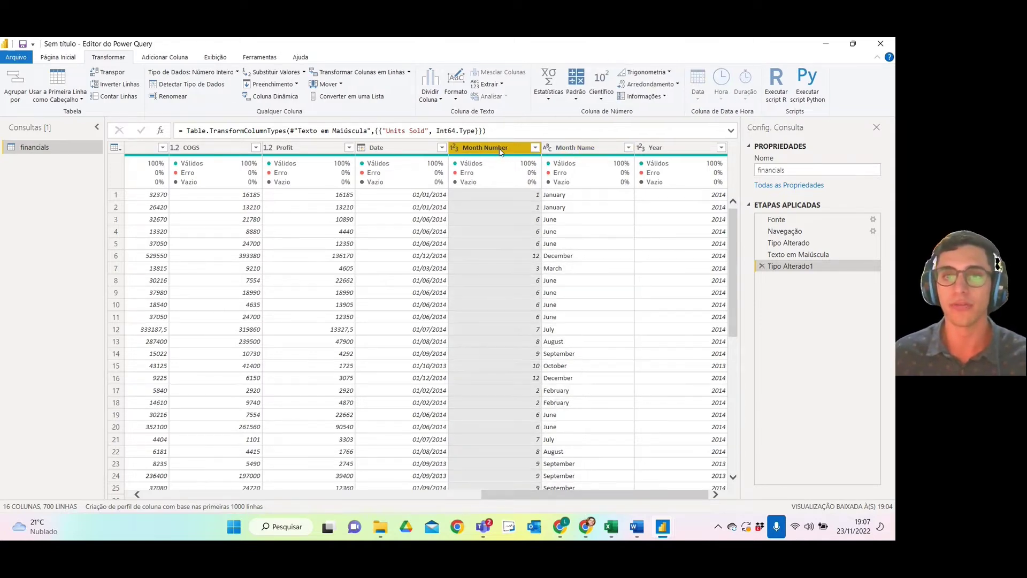
pyautogui.click(590, 151)
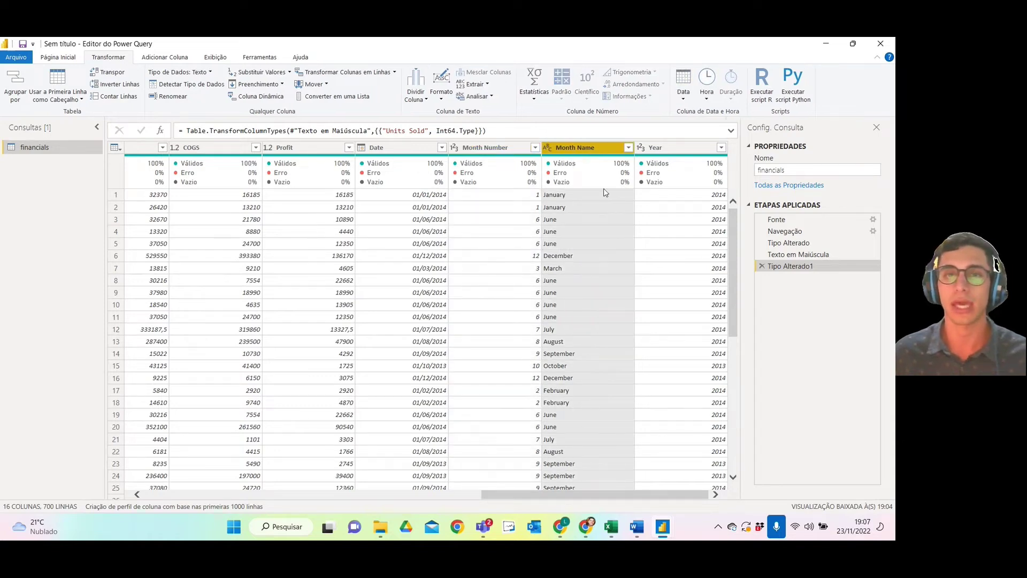
pyautogui.doubleClick(588, 150)
pyautogui.doubleClick(588, 151)
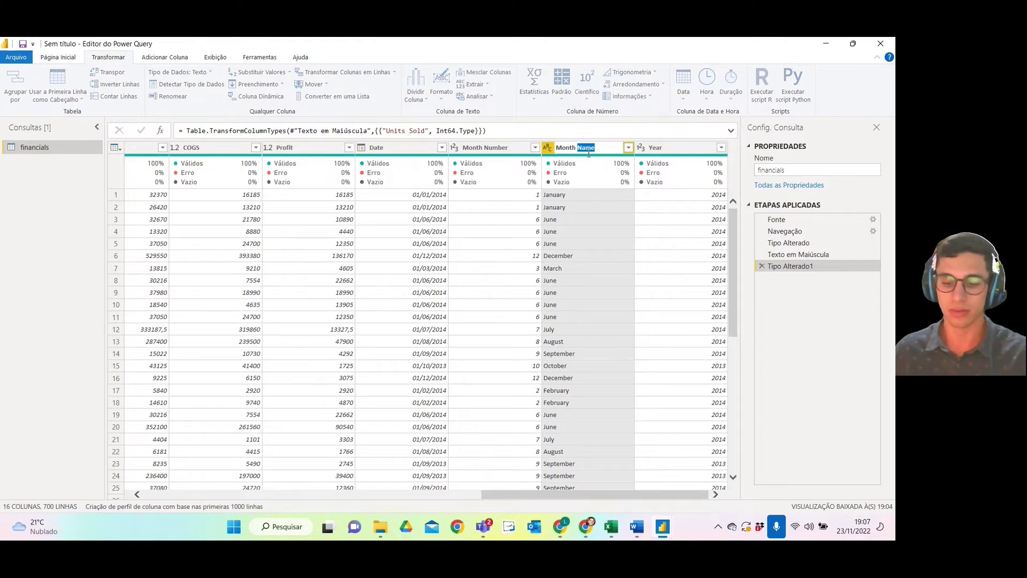
pyautogui.press('BackSpace')
pyautogui.press('Return')
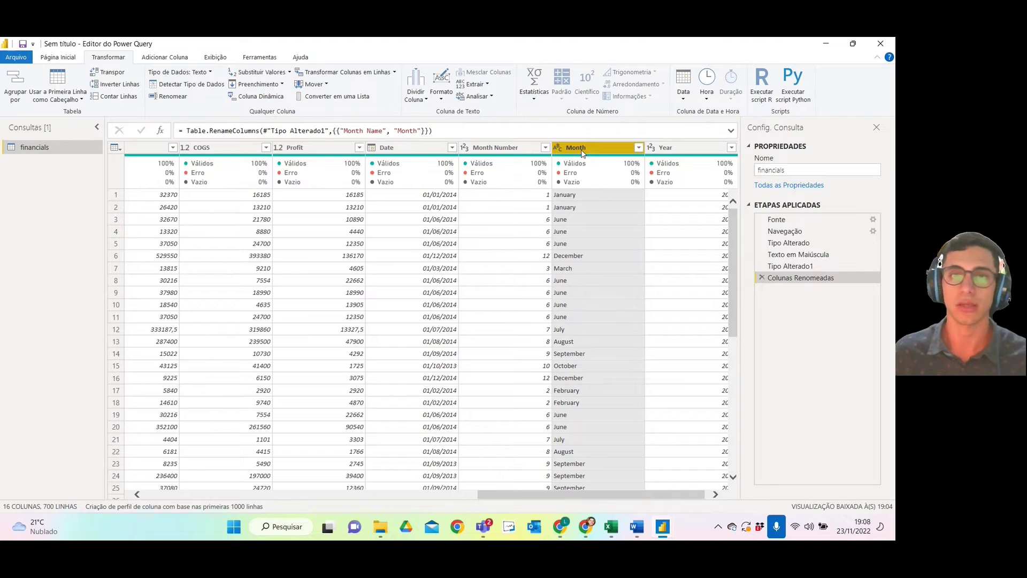
pyautogui.click(515, 147)
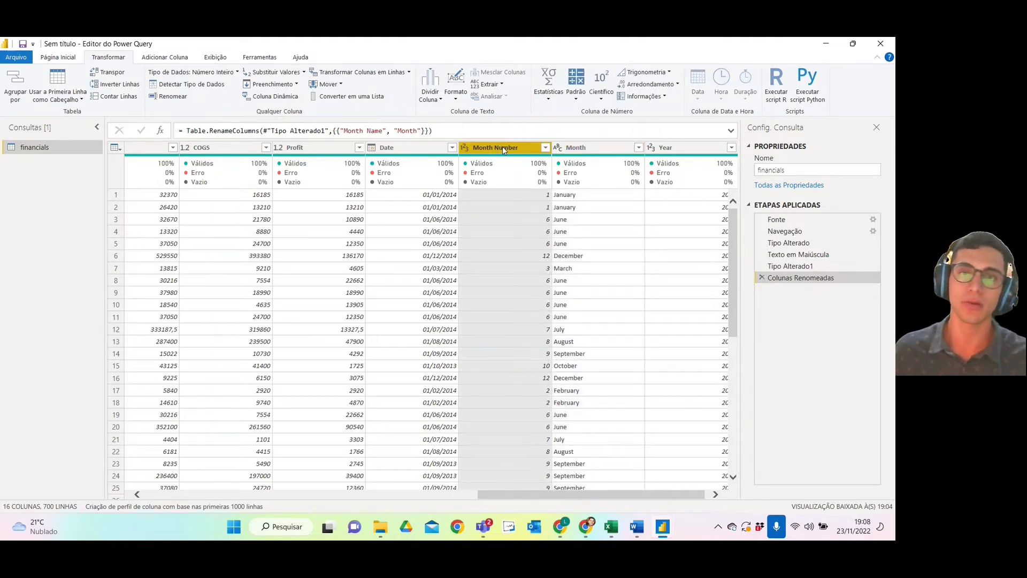
pyautogui.click(592, 147)
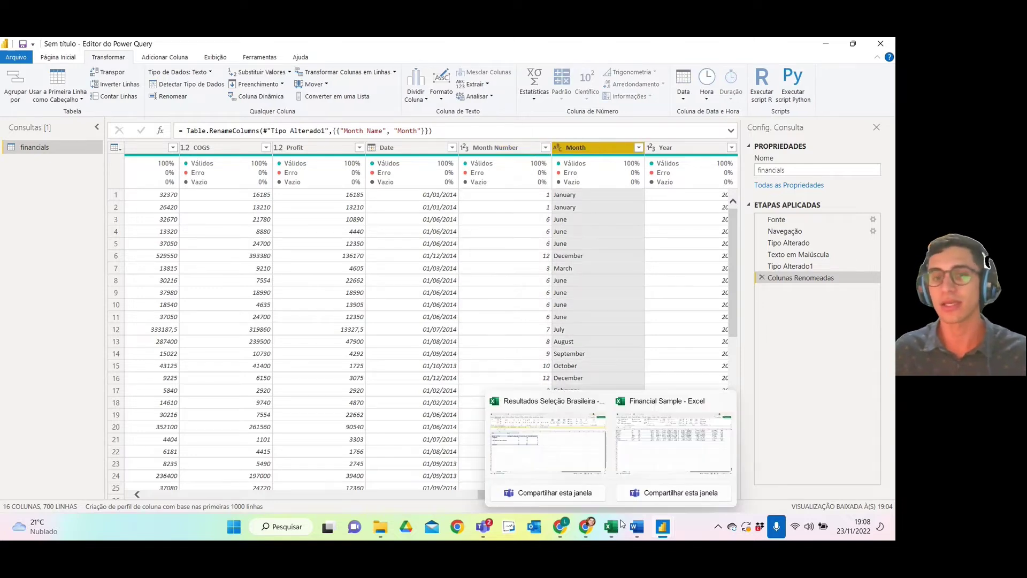
pyautogui.moveTo(480, 498); pyautogui.dragTo(573, 498)
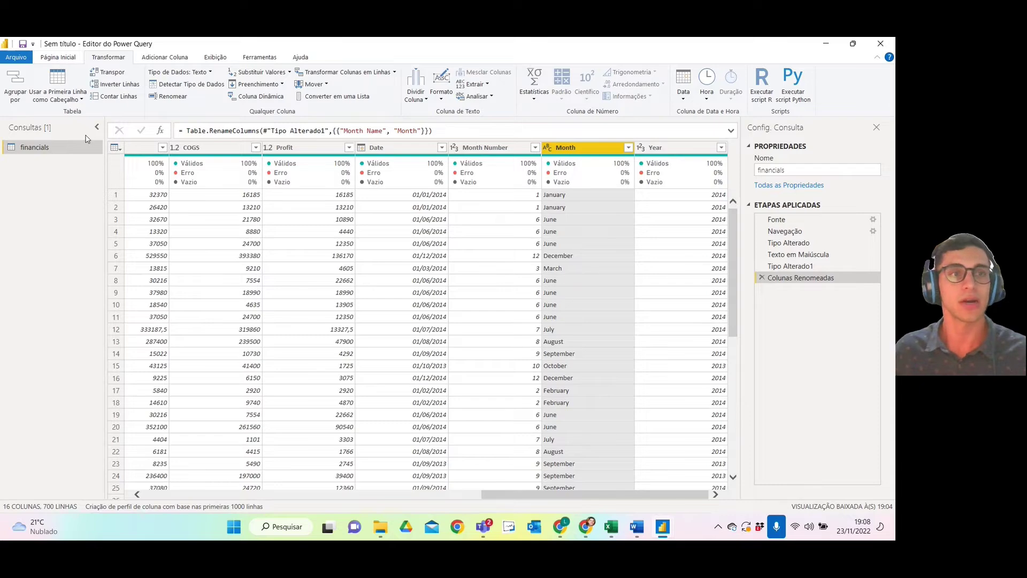
# - Close the Power Query Editor, apply the changes to load financials, and return to the Power BI Desktop report window
pyautogui.click(63, 57)
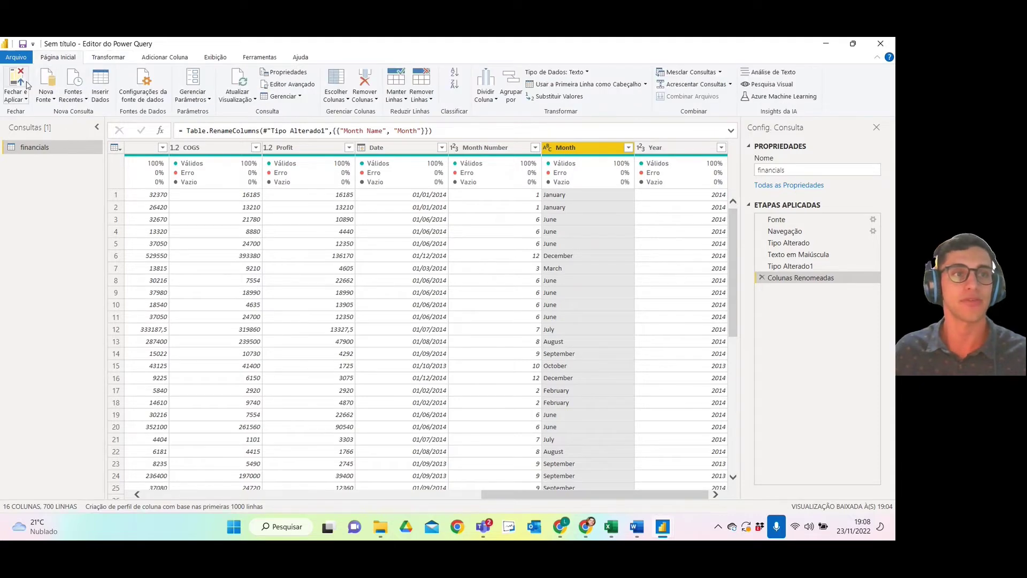
pyautogui.click(23, 81)
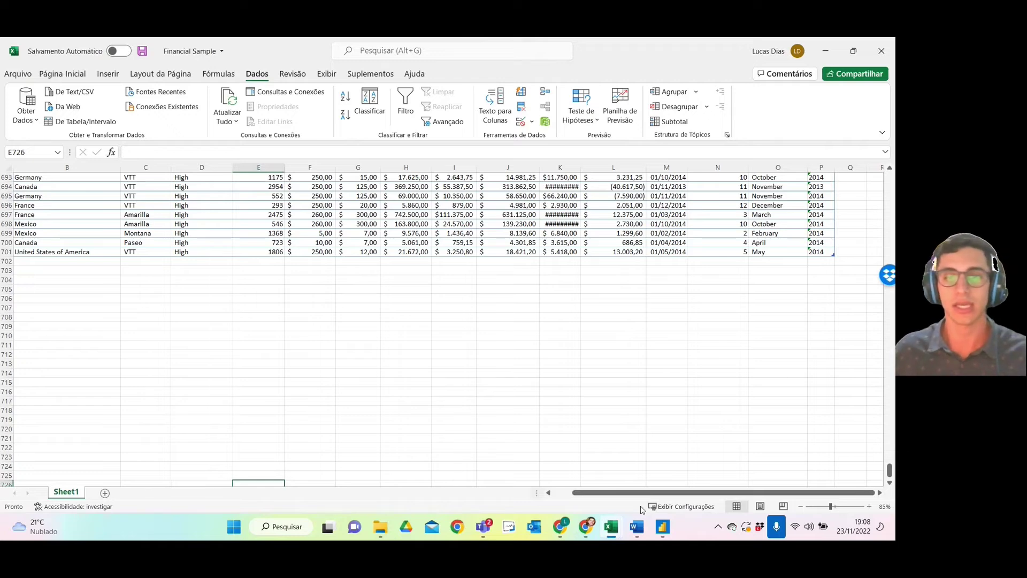
pyautogui.click(663, 530)
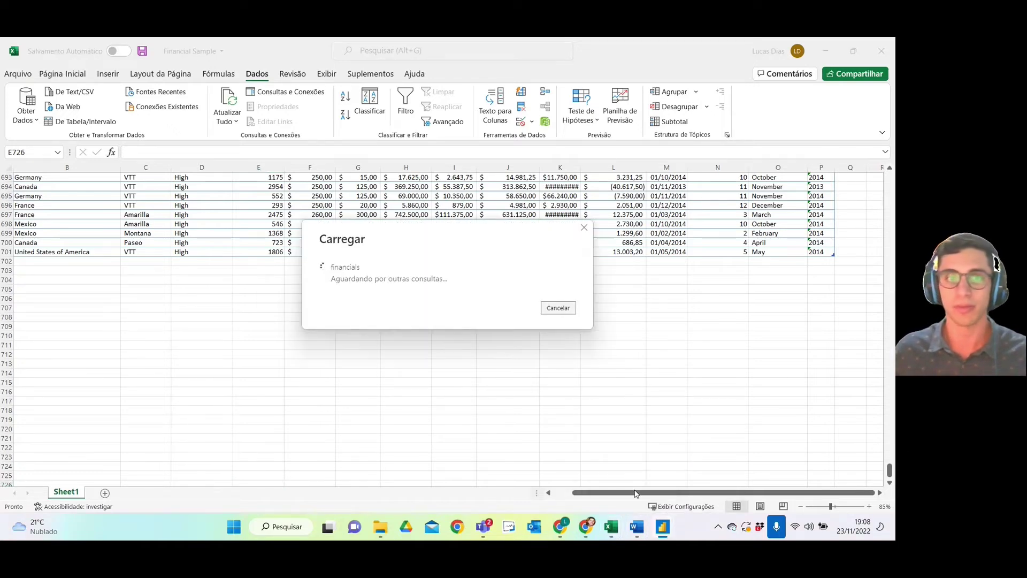
pyautogui.moveTo(669, 525)
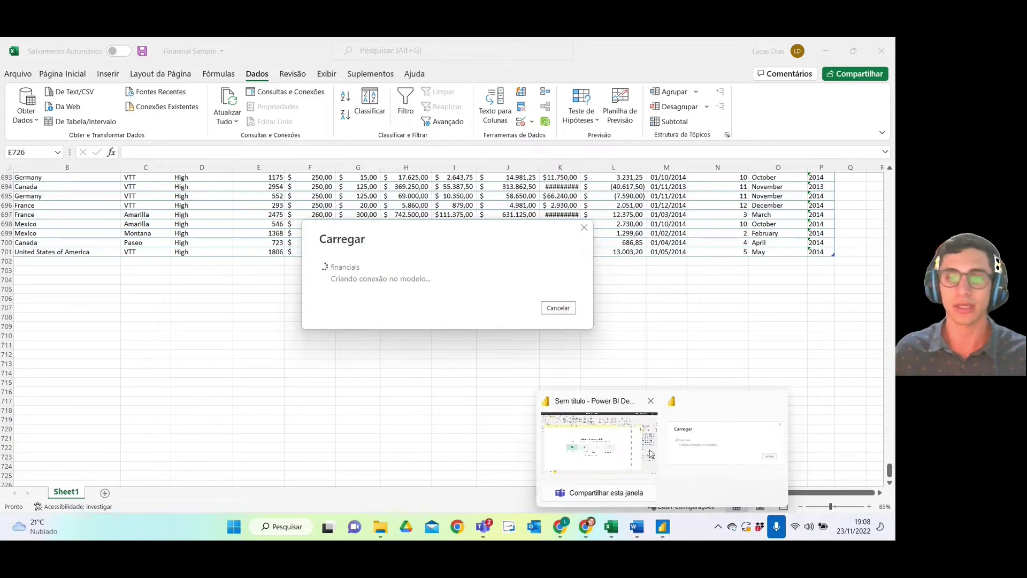
pyautogui.click(651, 454)
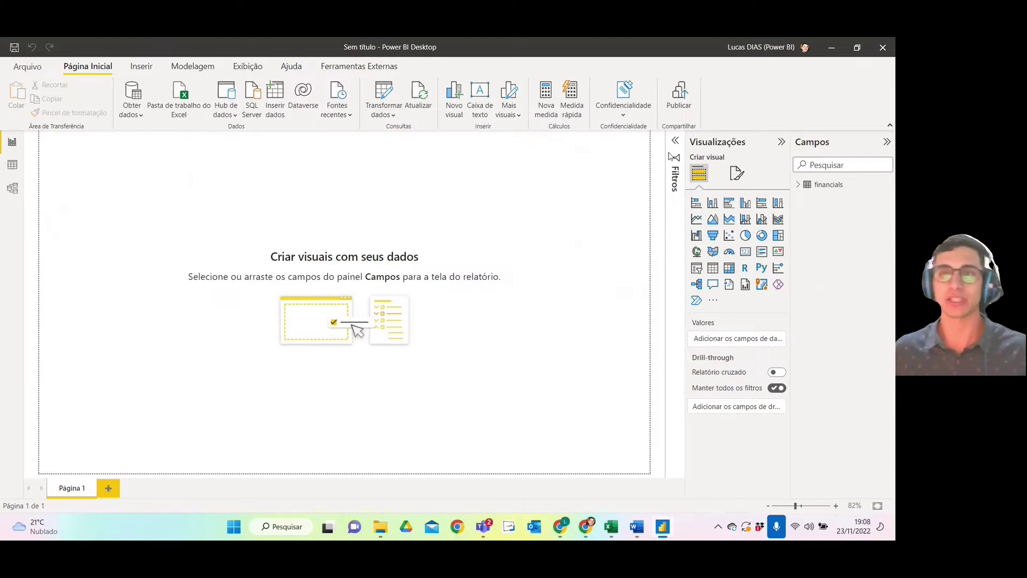
# - Review the fields of the loaded financials table, including the Date hierarchy, and collapse the field list
pyautogui.click(799, 187)
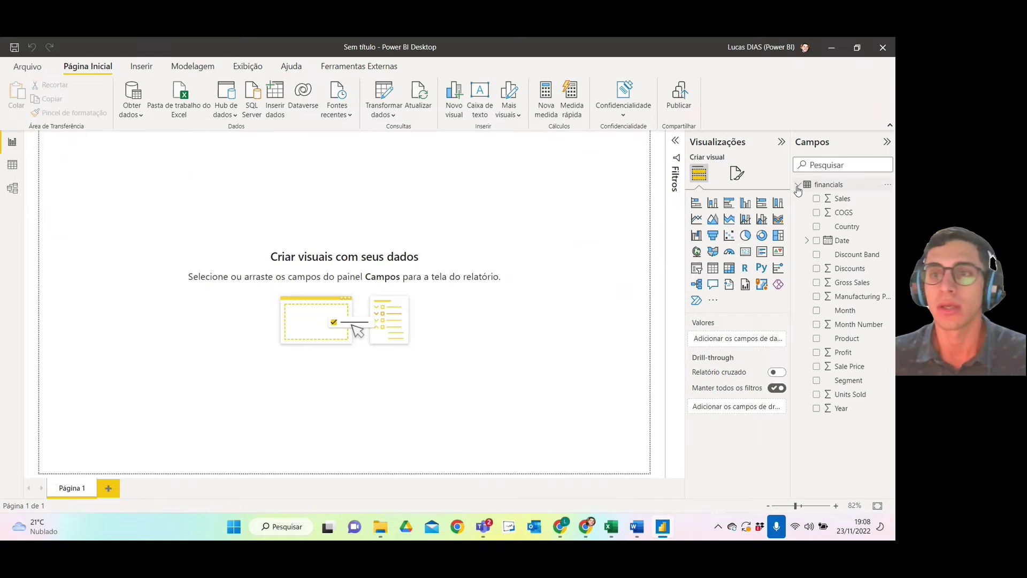
pyautogui.click(841, 241)
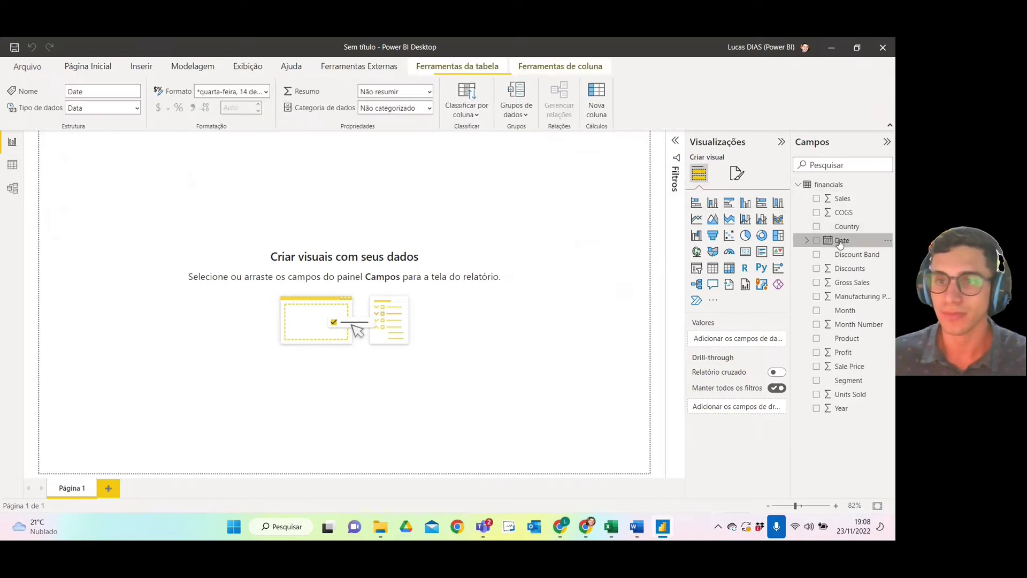
pyautogui.click(807, 241)
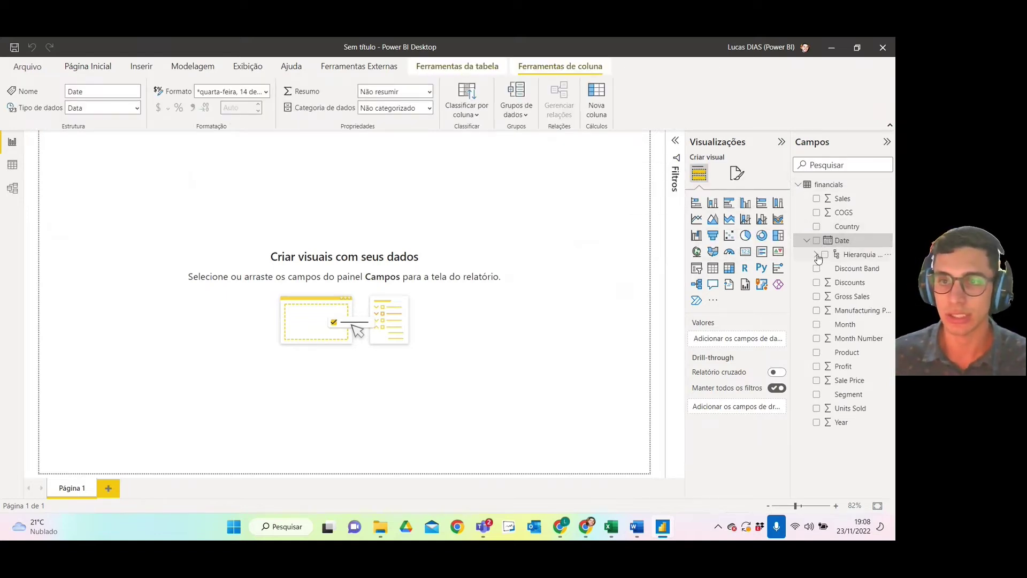
pyautogui.click(816, 254)
pyautogui.click(807, 241)
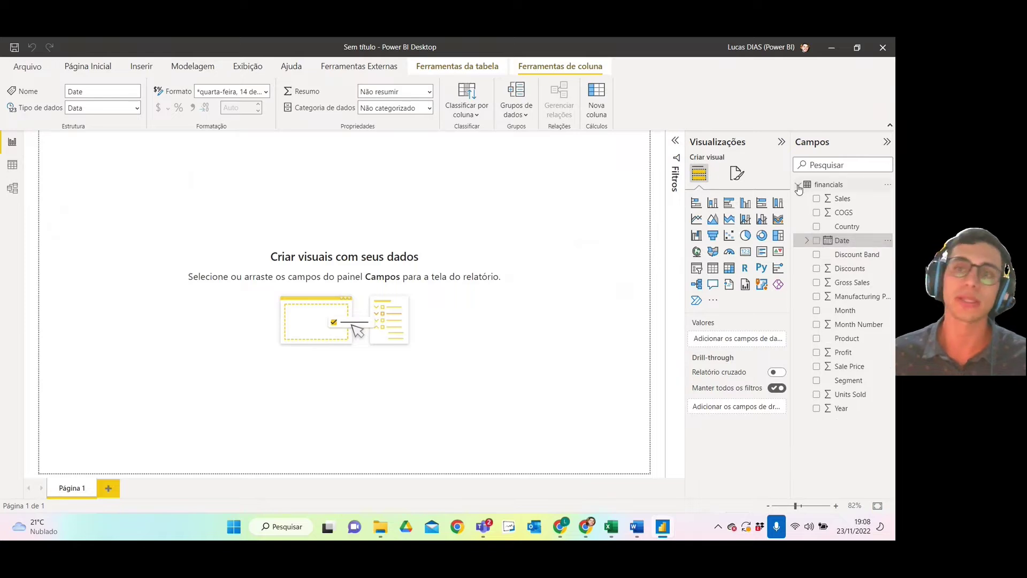
pyautogui.click(798, 184)
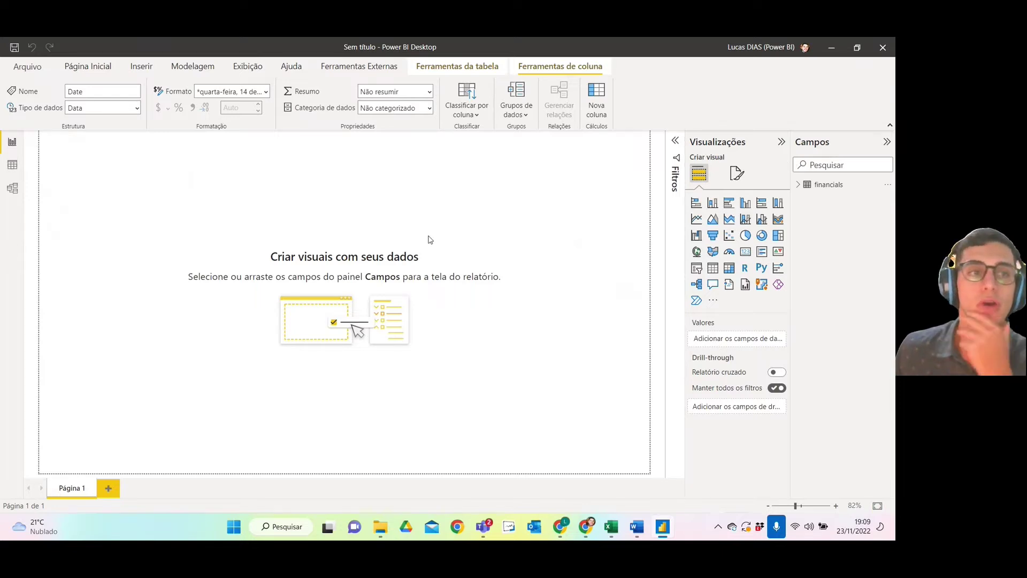
pyautogui.click(798, 185)
pyautogui.click(821, 186)
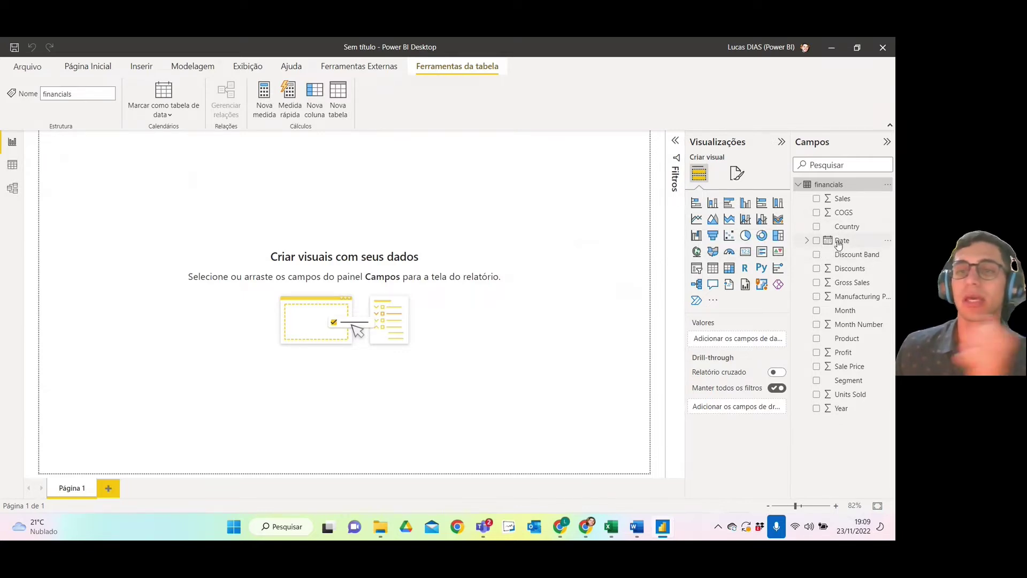
pyautogui.click(799, 185)
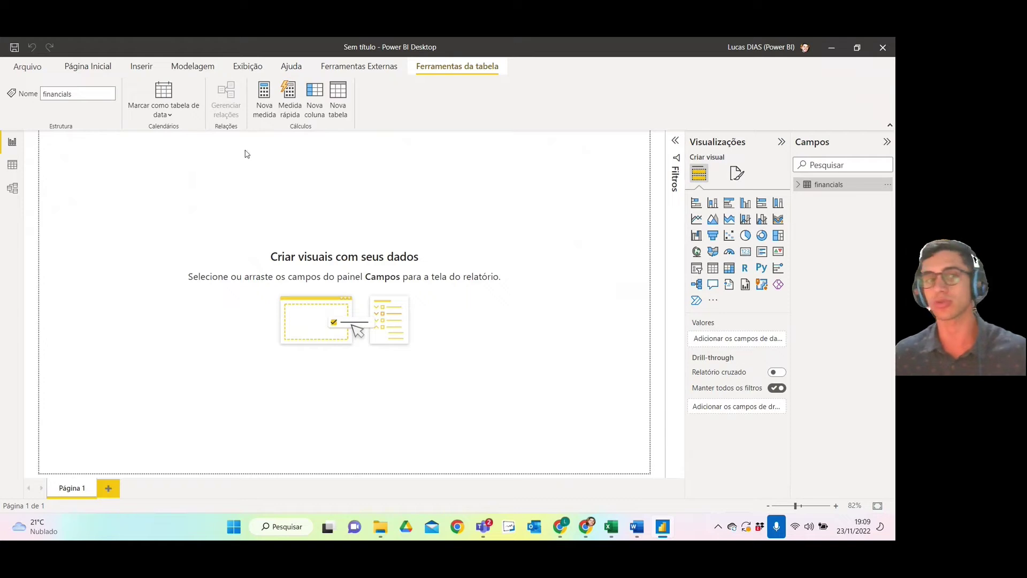
# - Show the rows of the financials table in the Data view after a brief return to the report canvas
pyautogui.click(12, 167)
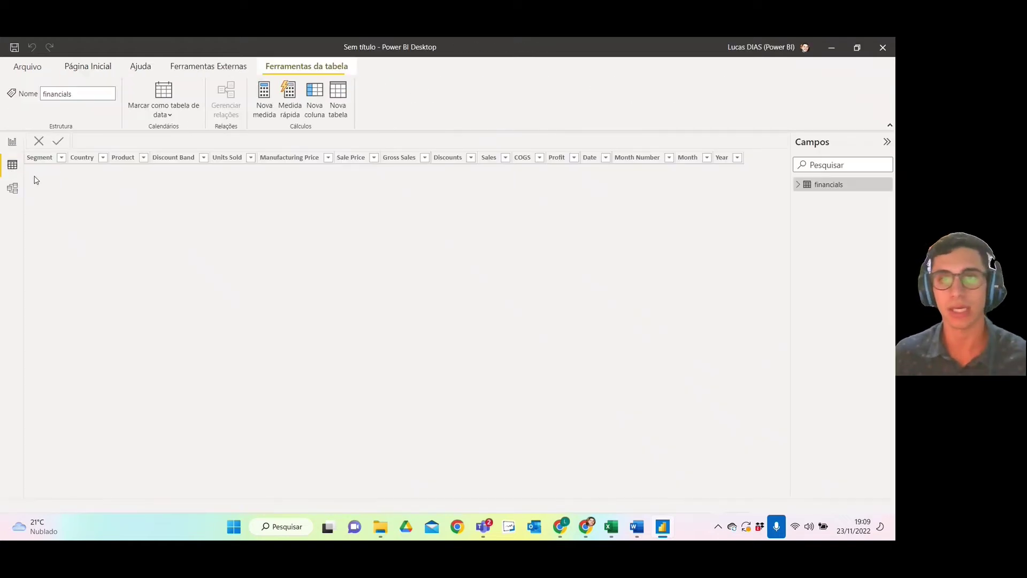
pyautogui.click(17, 152)
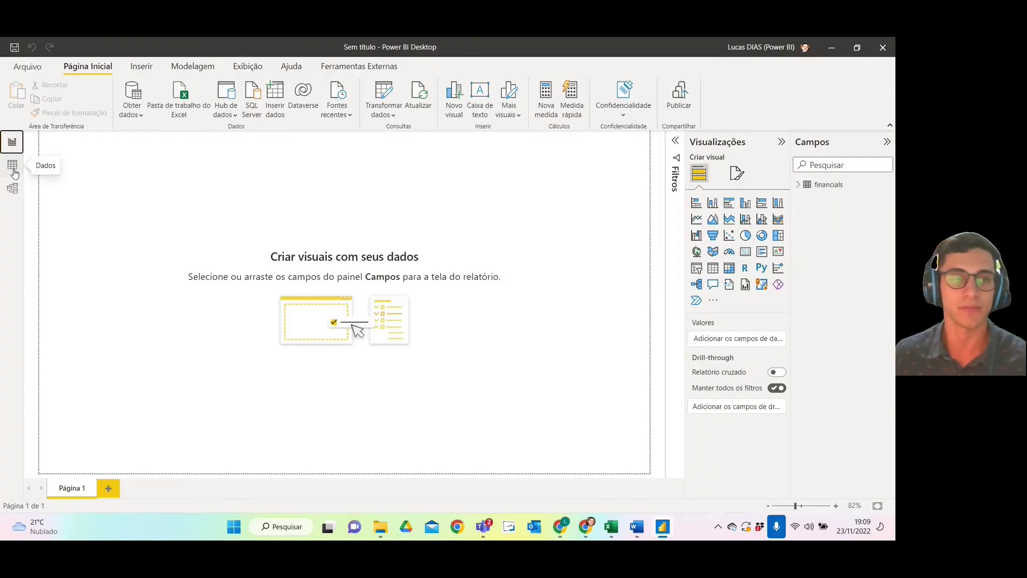
pyautogui.click(13, 170)
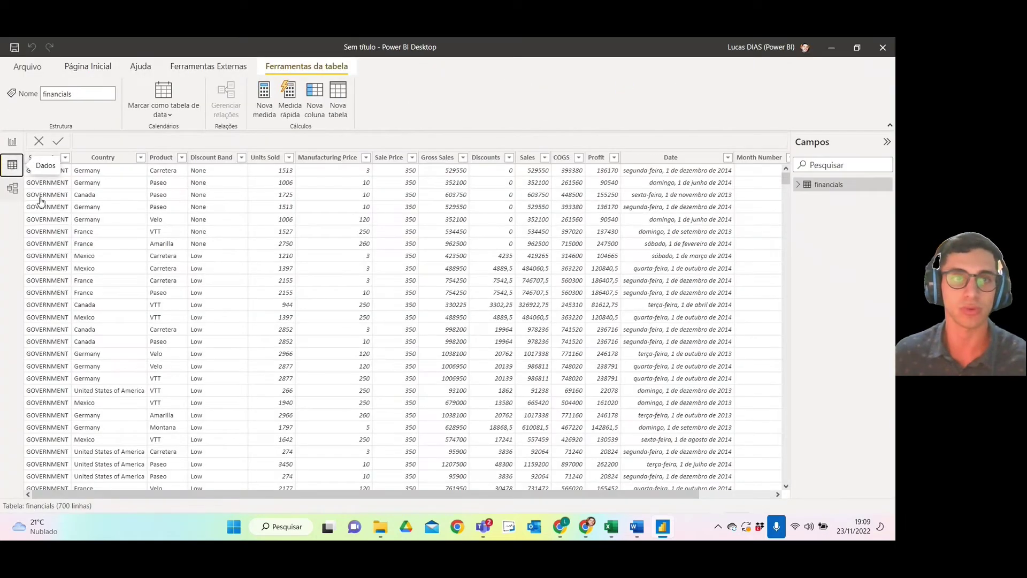
# - Create a new calculated table and replace its default name in the formula with CALENDÁRIO
pyautogui.click(342, 96)
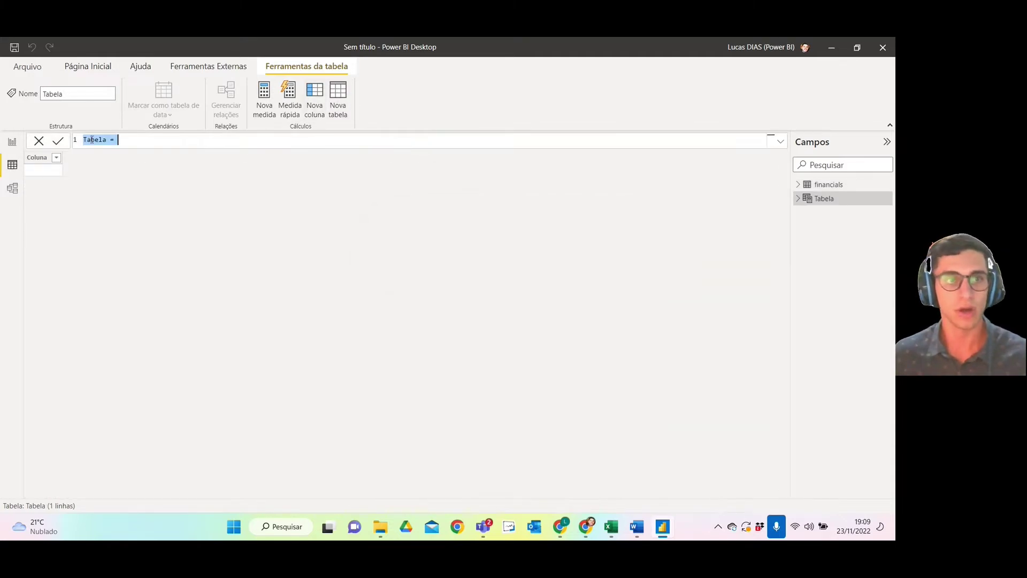
pyautogui.click(89, 140)
pyautogui.doubleClick(89, 140)
pyautogui.press('capslock')
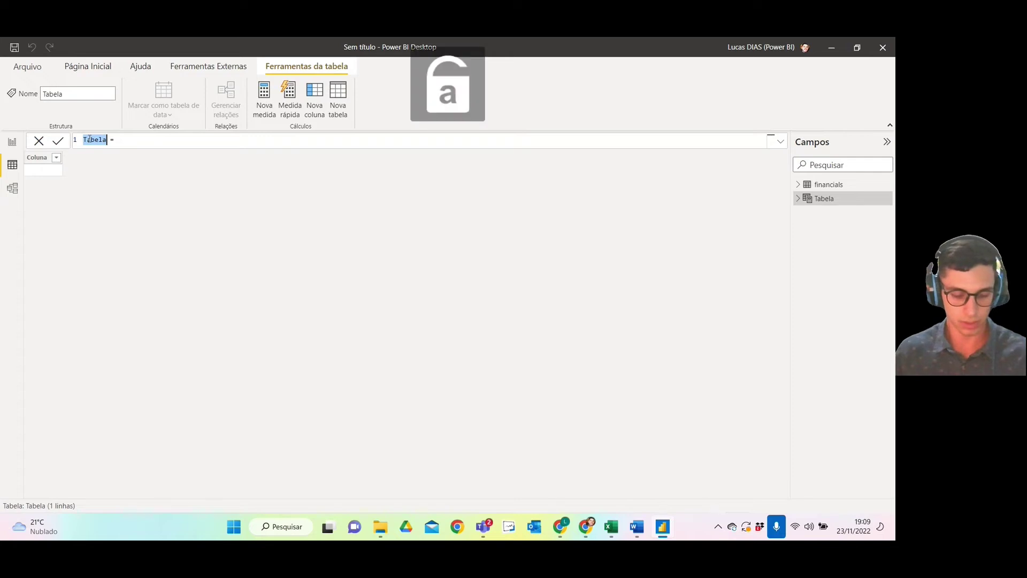
pyautogui.write('c')
pyautogui.press('BackSpace')
pyautogui.press('capslock')
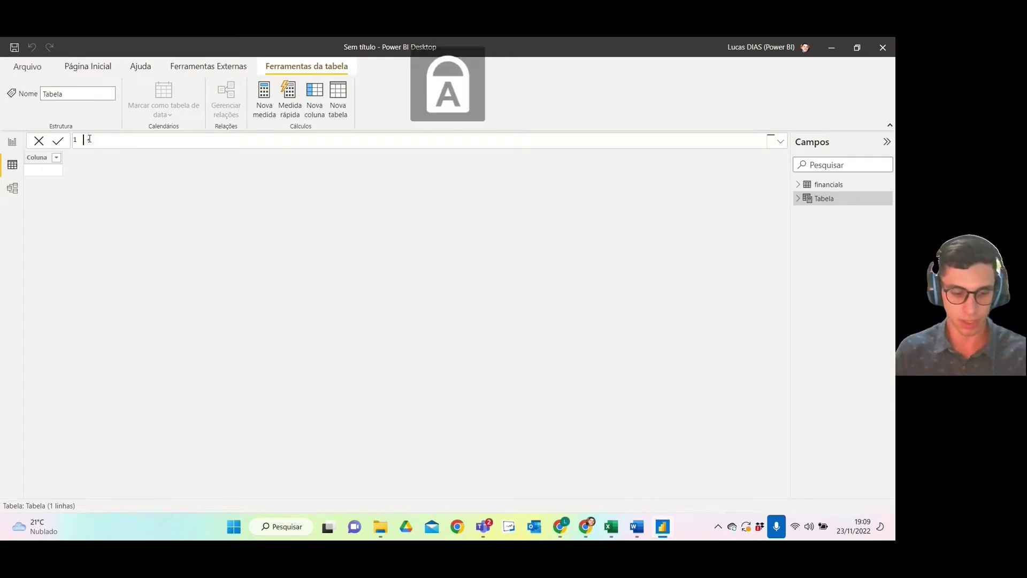
pyautogui.write('CALENDÁRIO')
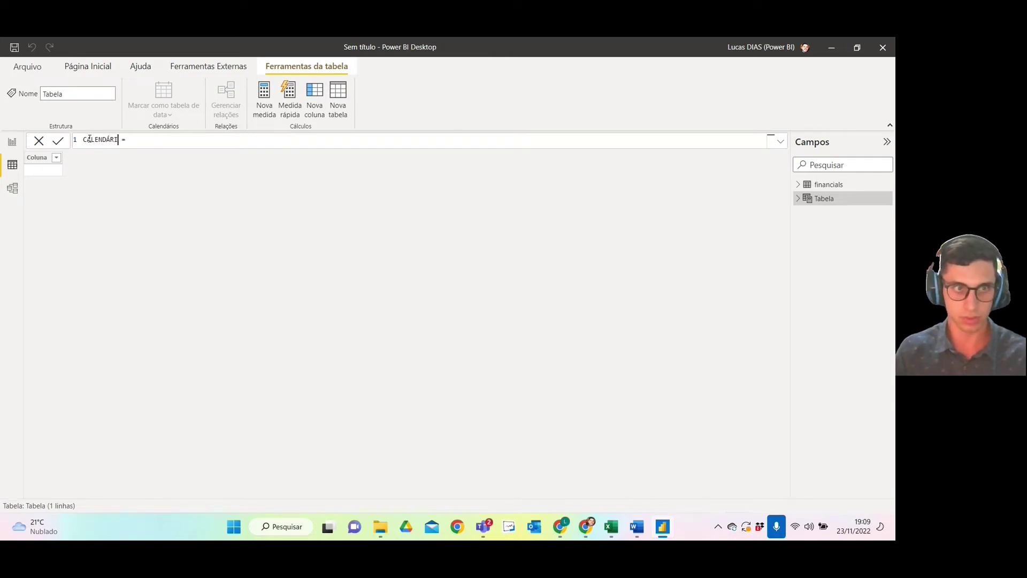
# - Begin the CALENDÁRIO table formula with the CALENDAR function and a nested DATE function as its start date
pyautogui.click(209, 145)
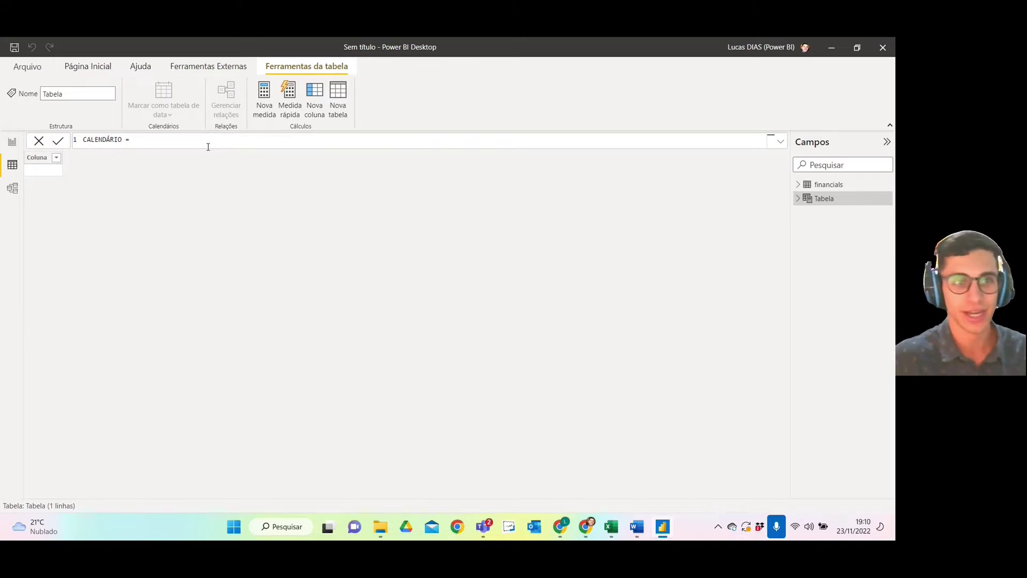
pyautogui.write('CAL')
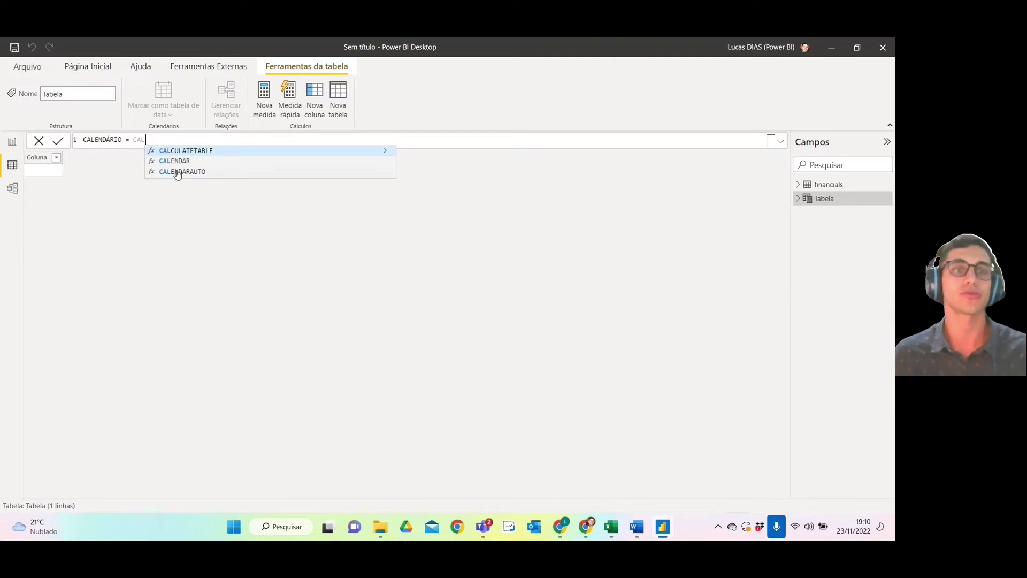
pyautogui.click(182, 161)
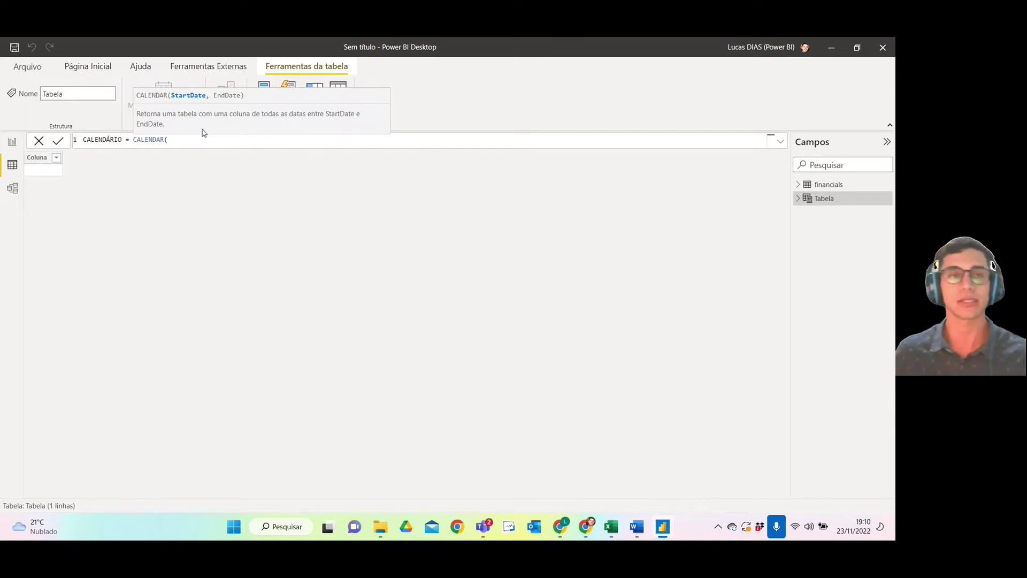
pyautogui.write('DAT')
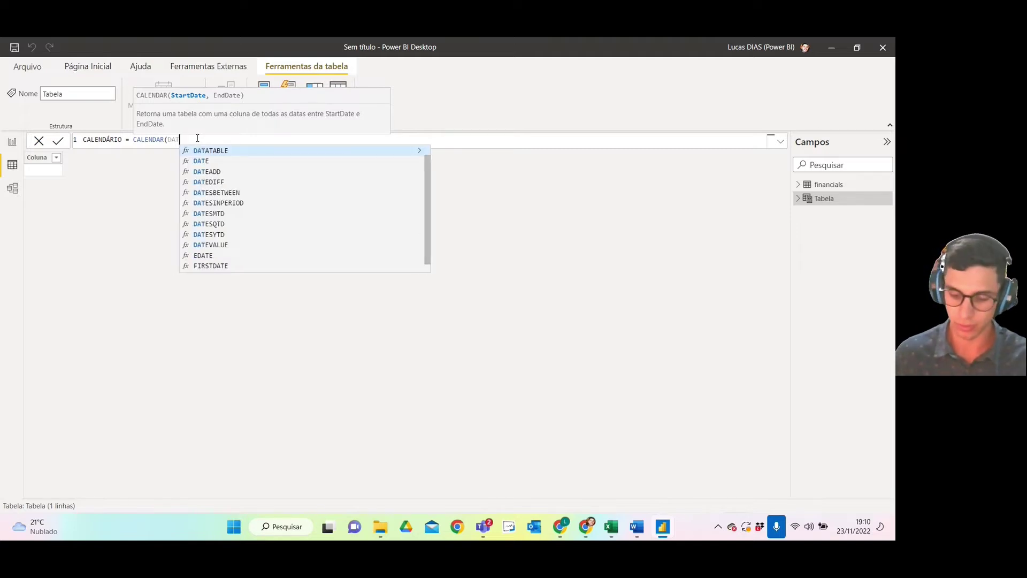
pyautogui.press('Down')
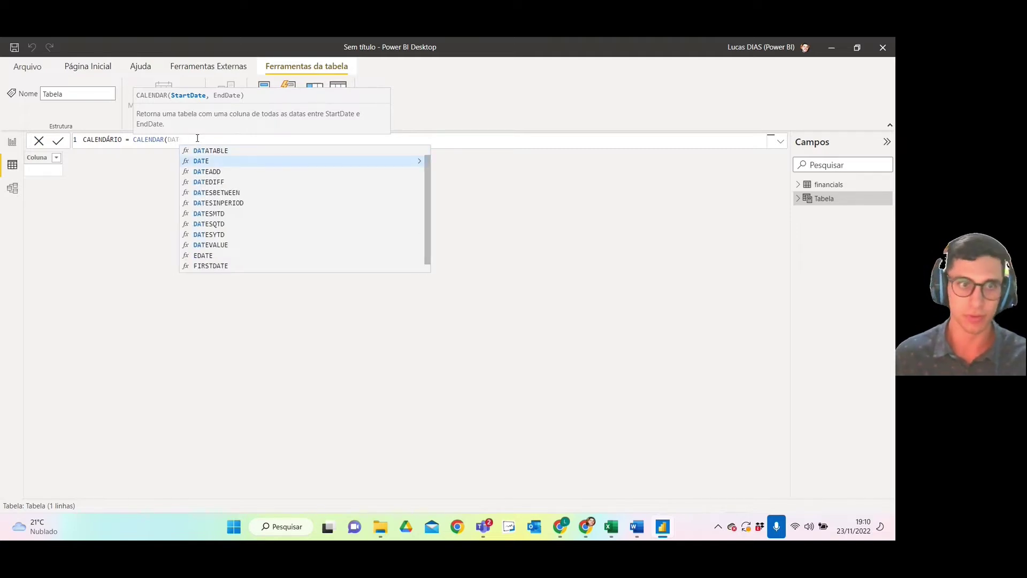
pyautogui.press('Tab')
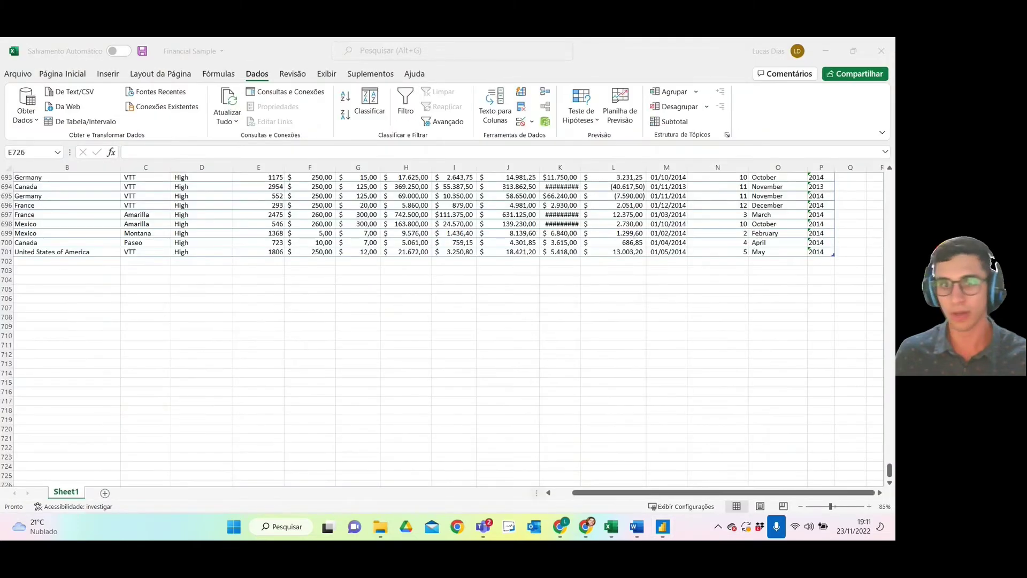
# - Check the dates in the Financial Sample workbook in Excel, and return to Power BI Desktop
pyautogui.scroll(6, 647, 307)
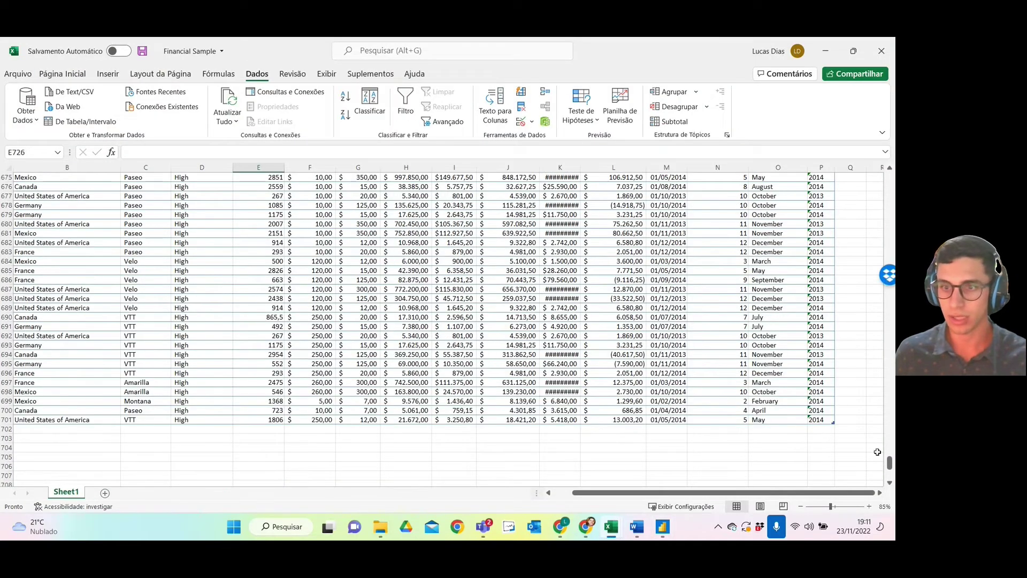
pyautogui.moveTo(890, 467); pyautogui.dragTo(882, 187)
pyautogui.click(826, 51)
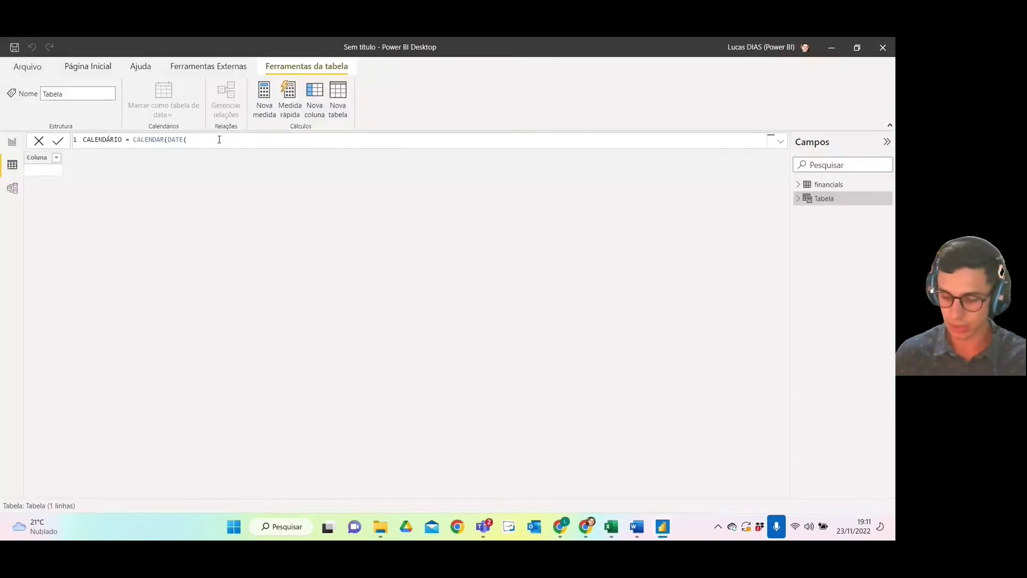
# - Complete the start date argument of the CALENDAR formula as DATE(2013,01,01)
pyautogui.write('2013')
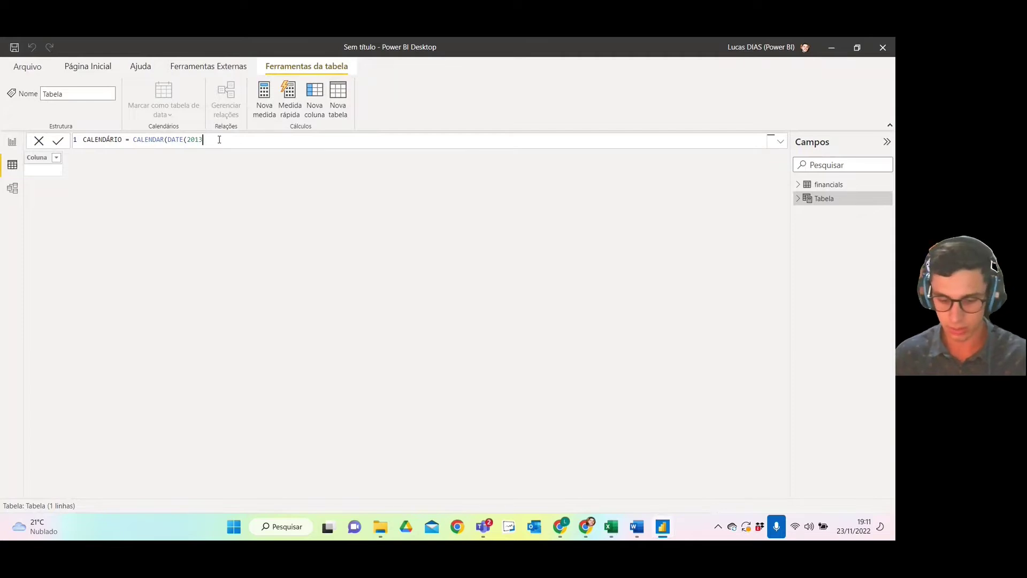
pyautogui.write(',01')
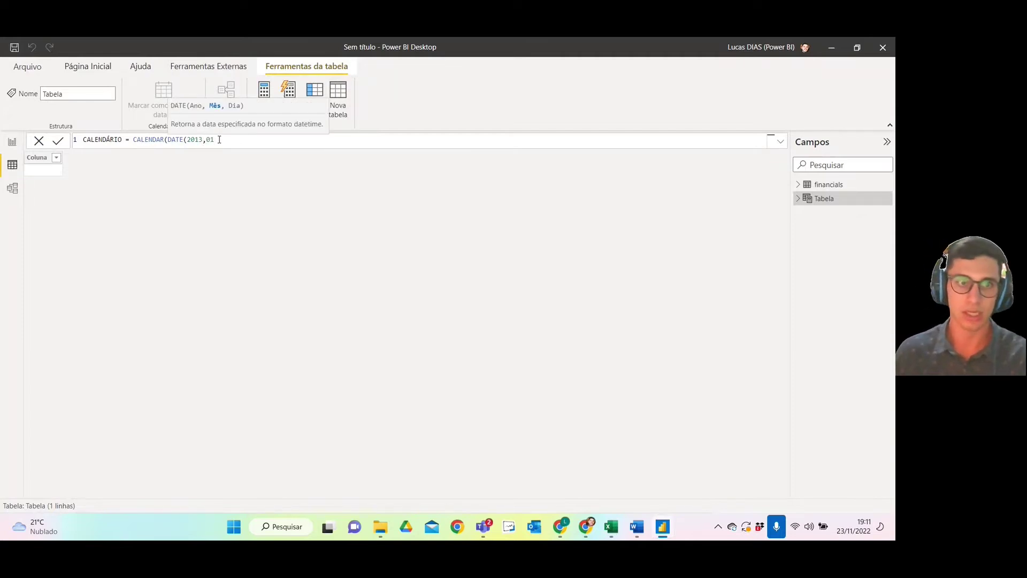
pyautogui.write(',01')
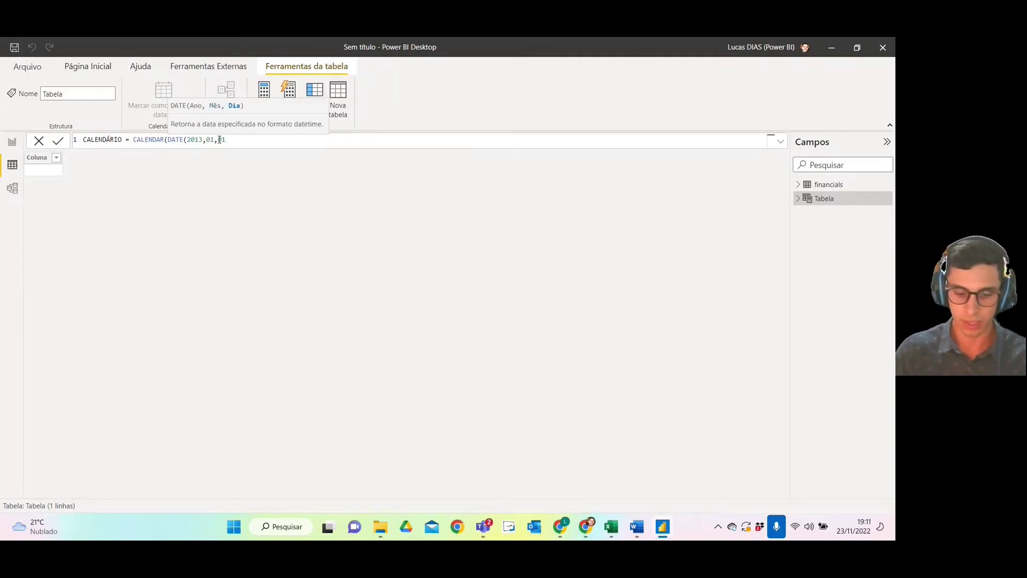
pyautogui.write(')')
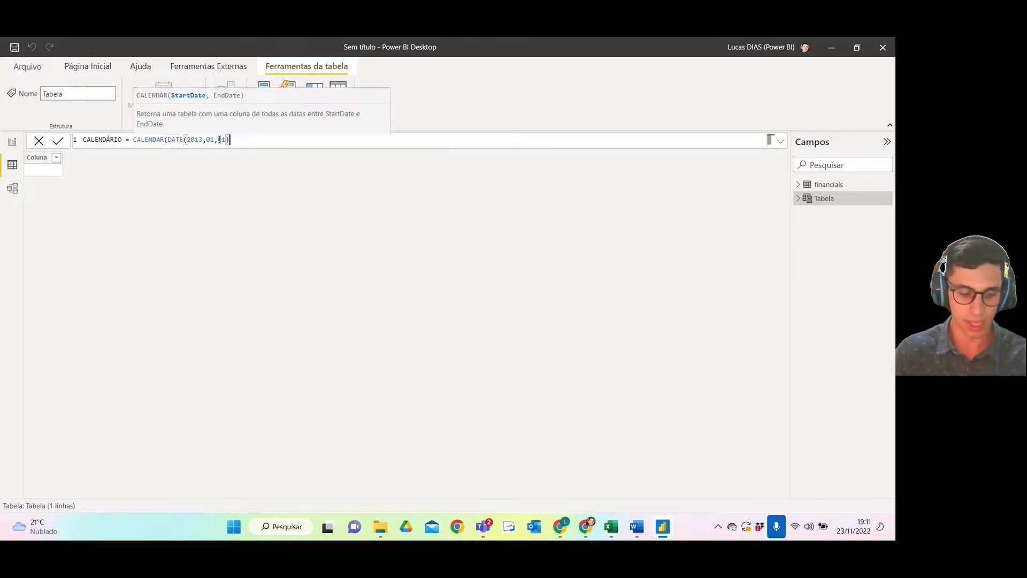
# - Add DATE(2014,12,31) as the end date of the CALENDAR formula and commit the table
pyautogui.write(',DA')
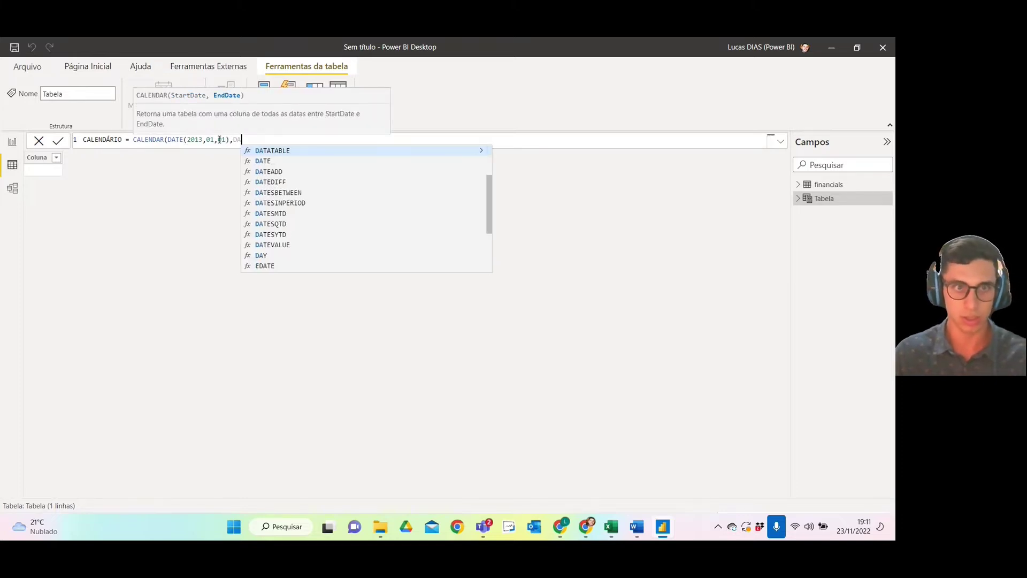
pyautogui.write('TE(')
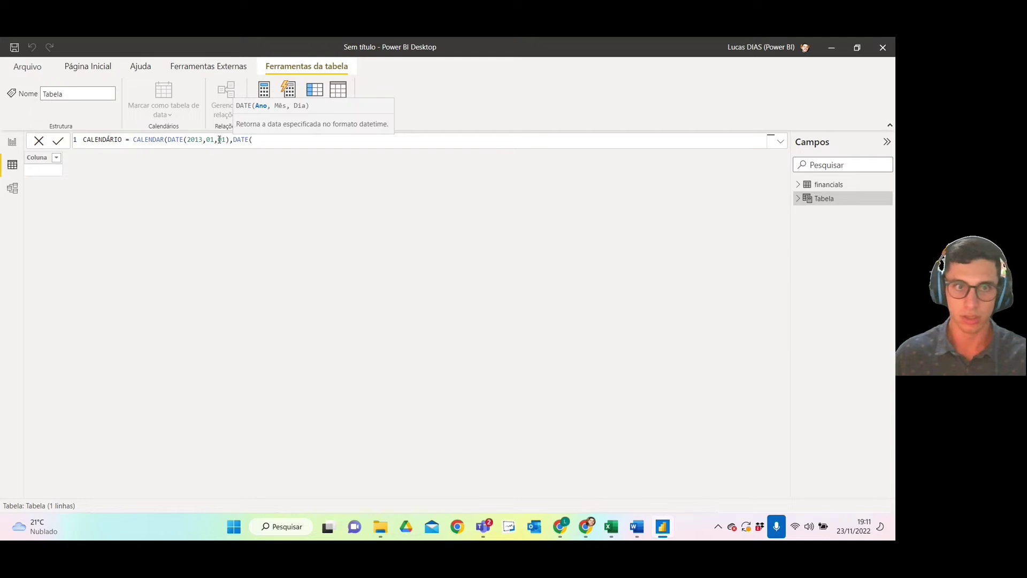
pyautogui.write('2014')
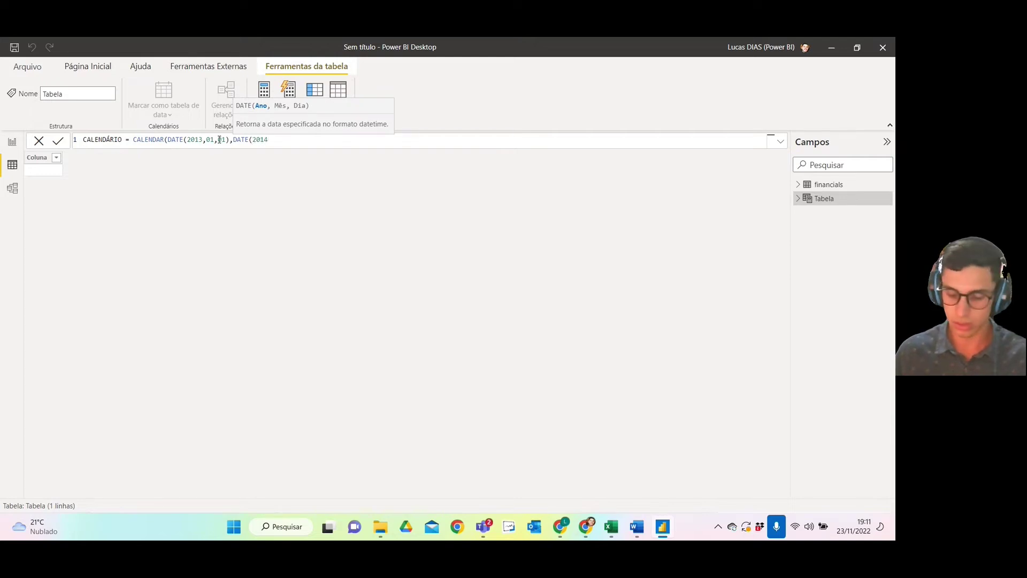
pyautogui.write(',12')
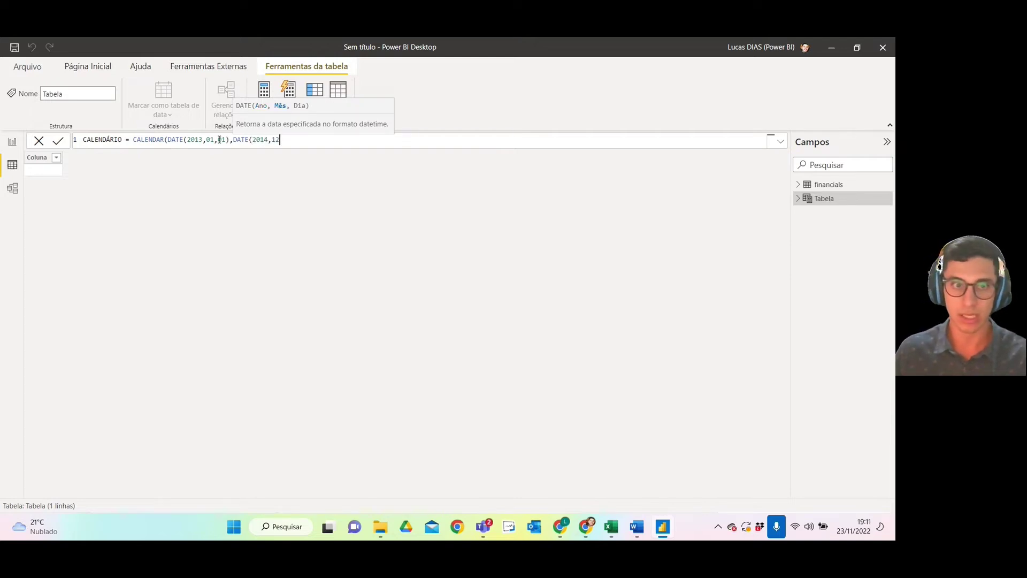
pyautogui.write(',31')
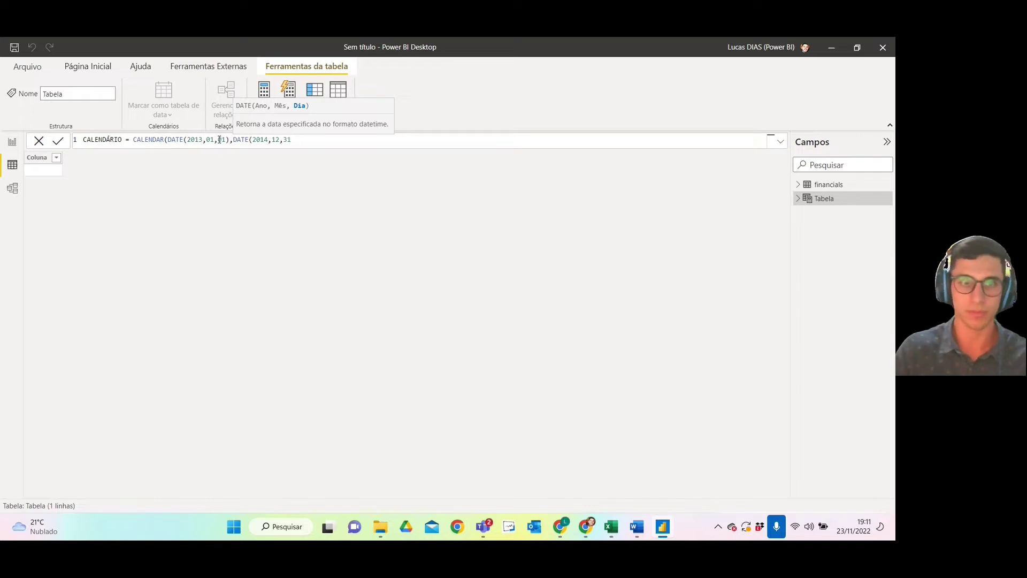
pyautogui.write(')')
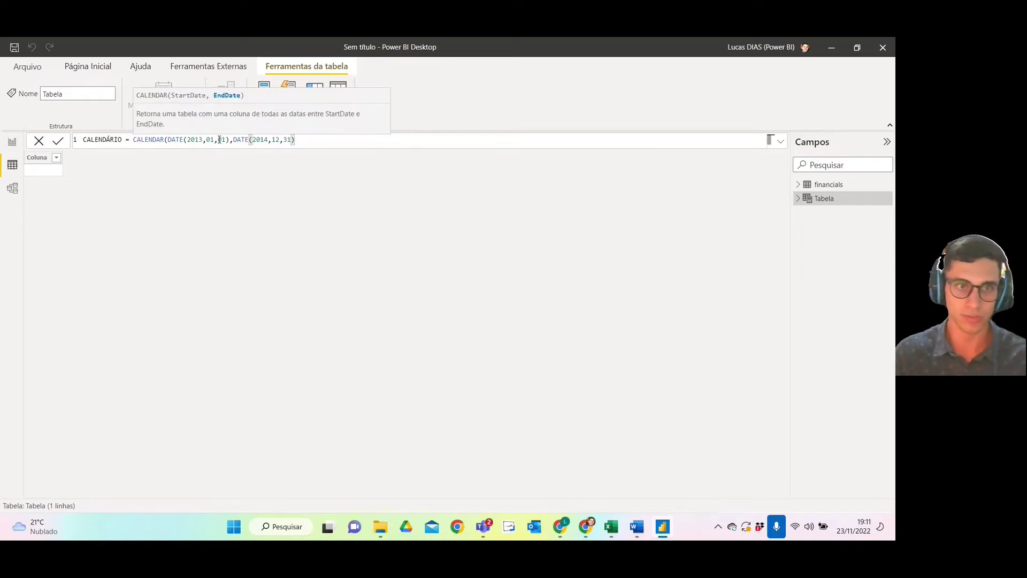
pyautogui.write(')')
pyautogui.press('Return')
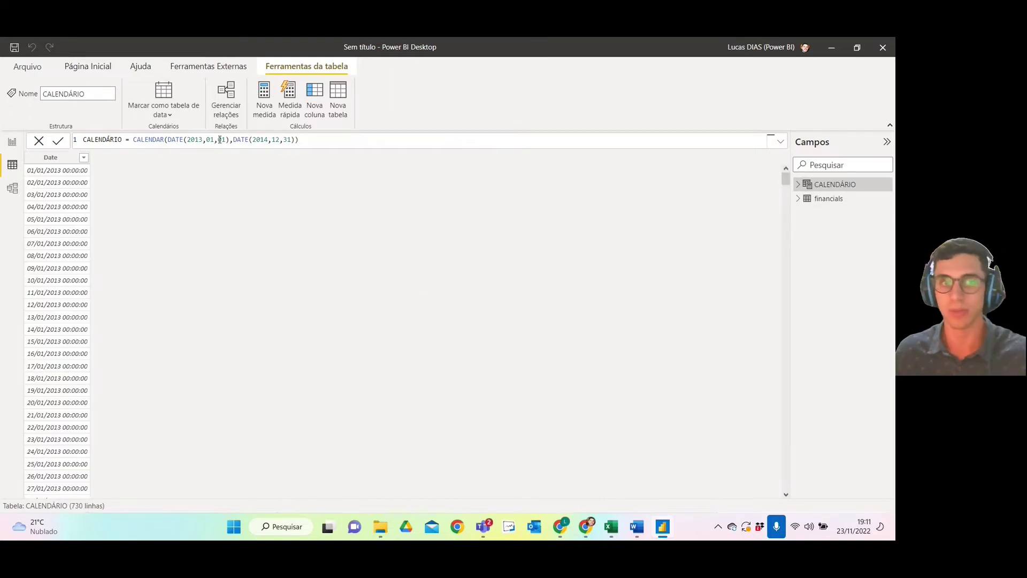
# - Arrange the financials and CALENDÁRIO tables apart in the Model view, and relate CALENDÁRIO's Date to the financials Date field
pyautogui.click(36, 159)
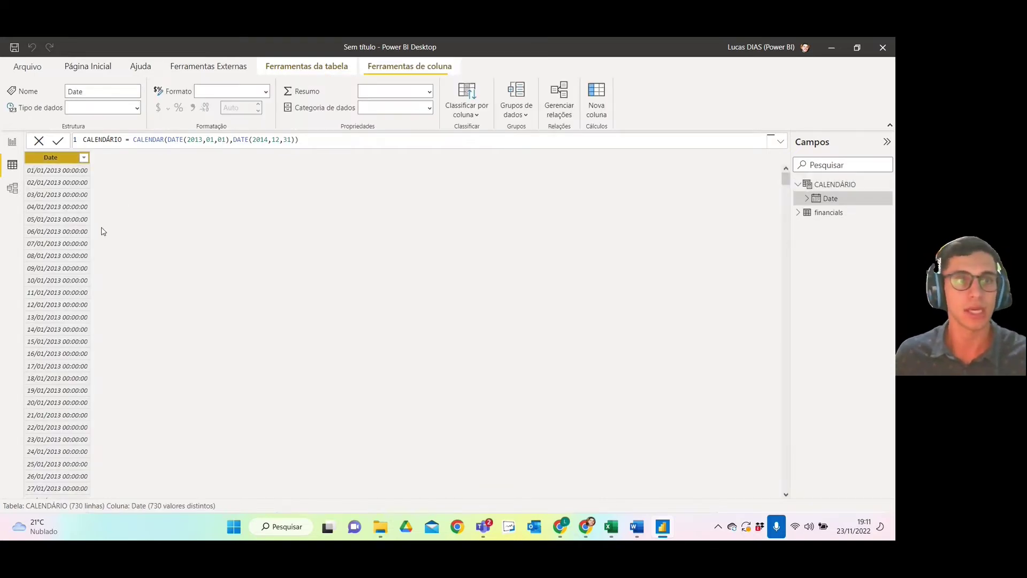
pyautogui.click(11, 189)
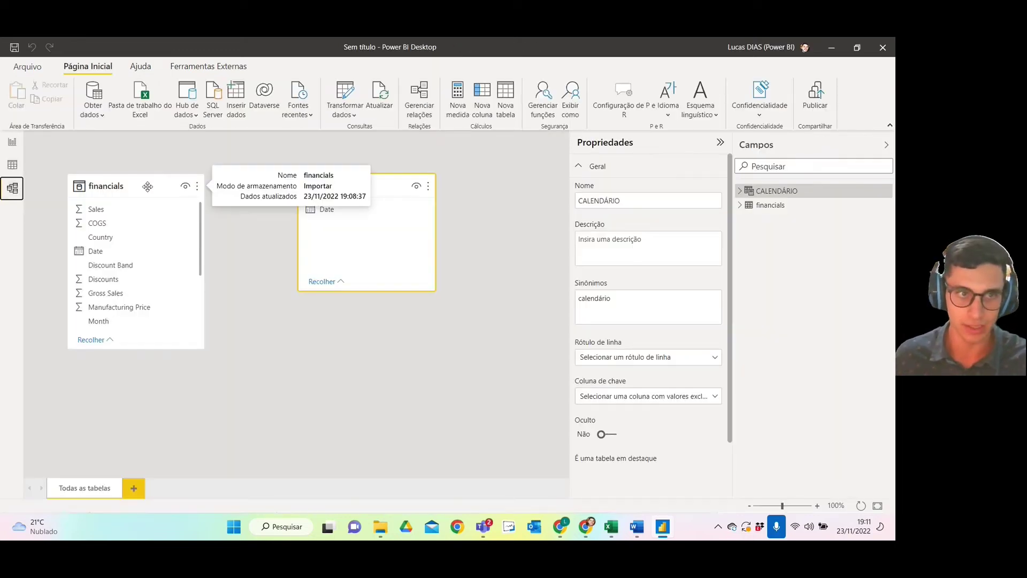
pyautogui.moveTo(149, 181); pyautogui.dragTo(187, 206)
pyautogui.moveTo(345, 192); pyautogui.dragTo(408, 178)
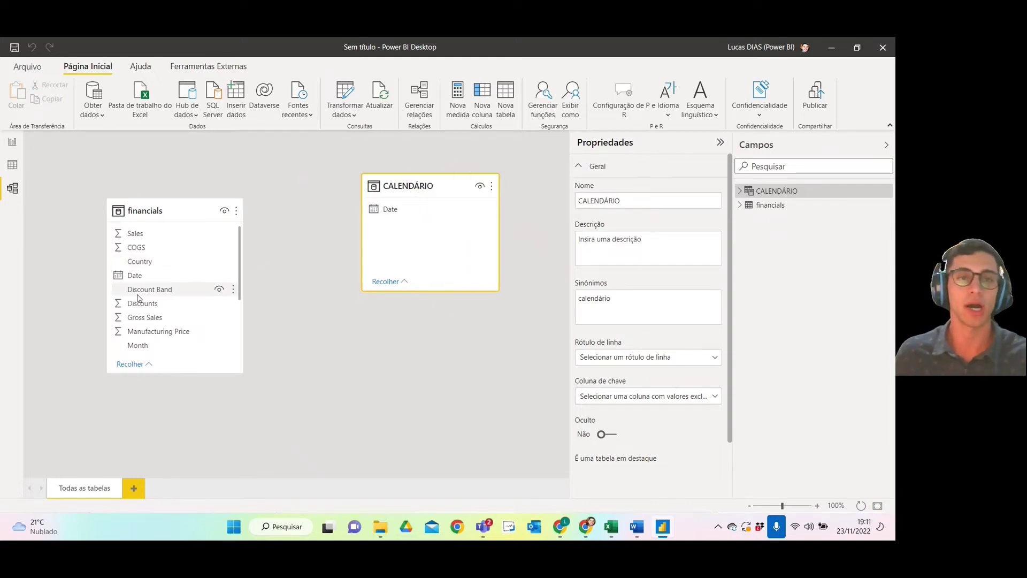
pyautogui.moveTo(397, 211); pyautogui.dragTo(154, 278)
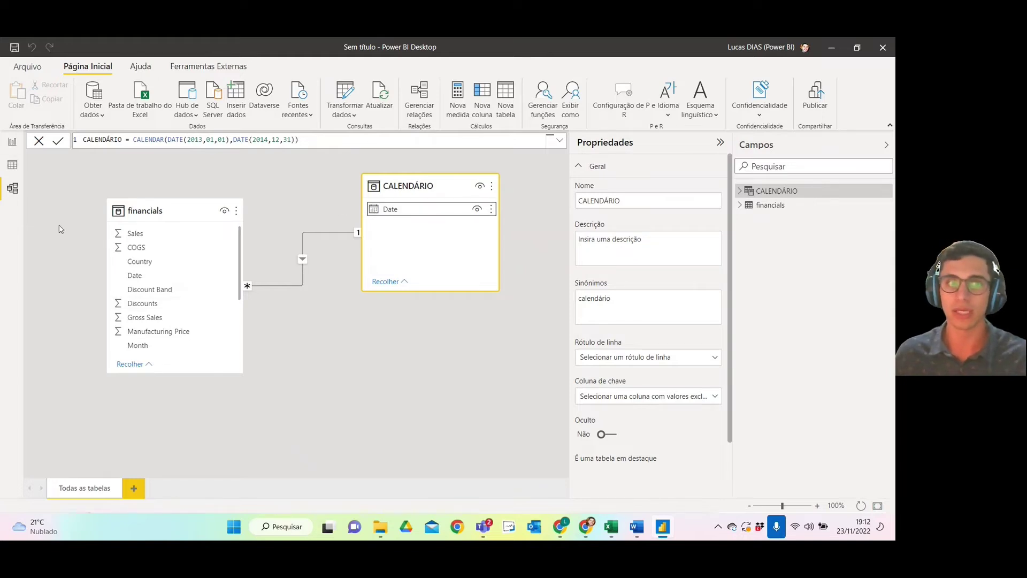
# - Review the CALENDÁRIO and financials rows in the Data view, and return to the blank report canvas
pyautogui.click(12, 165)
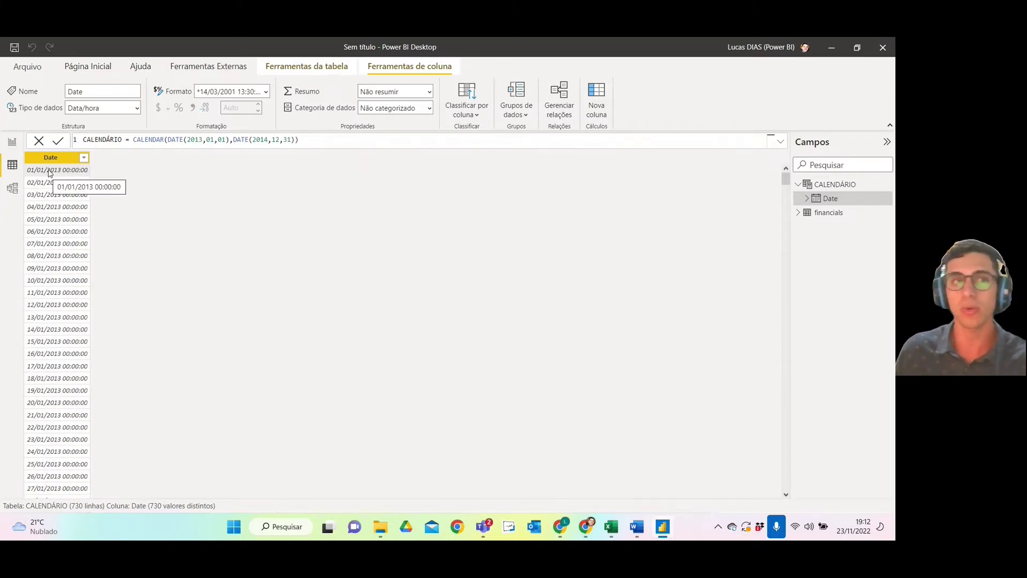
pyautogui.click(817, 214)
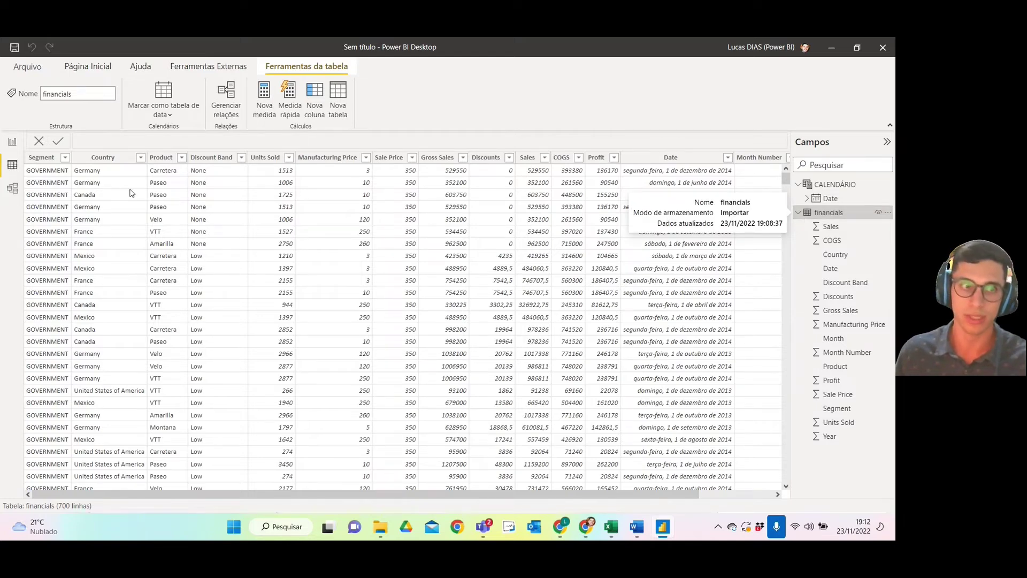
pyautogui.click(15, 143)
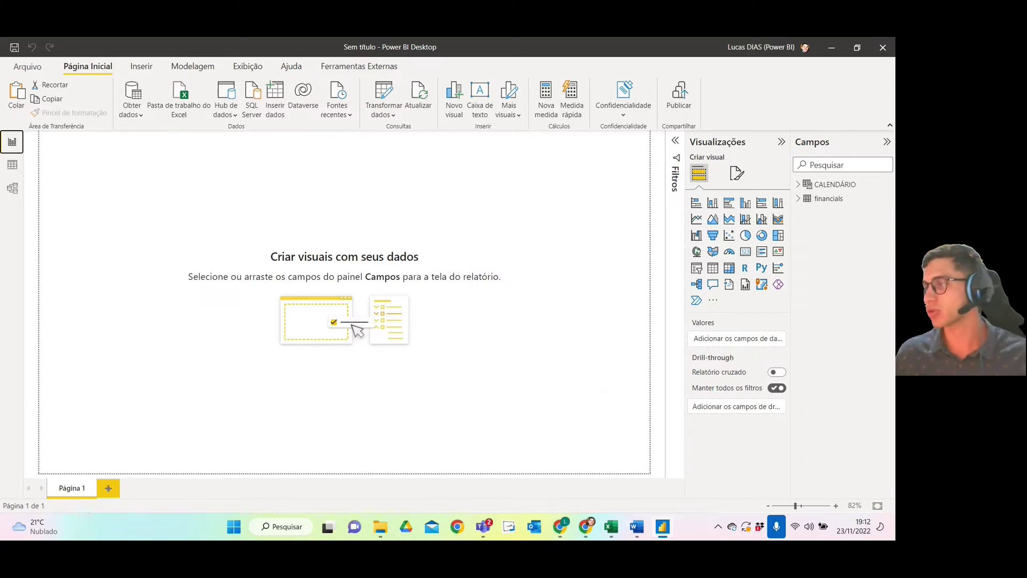
# - Switch to the Training Basic PBI-PT document in Word, maximize it, and examine the enlarged Executive Summary – Finance Report example
pyautogui.hotkey('alt', 'Tab')
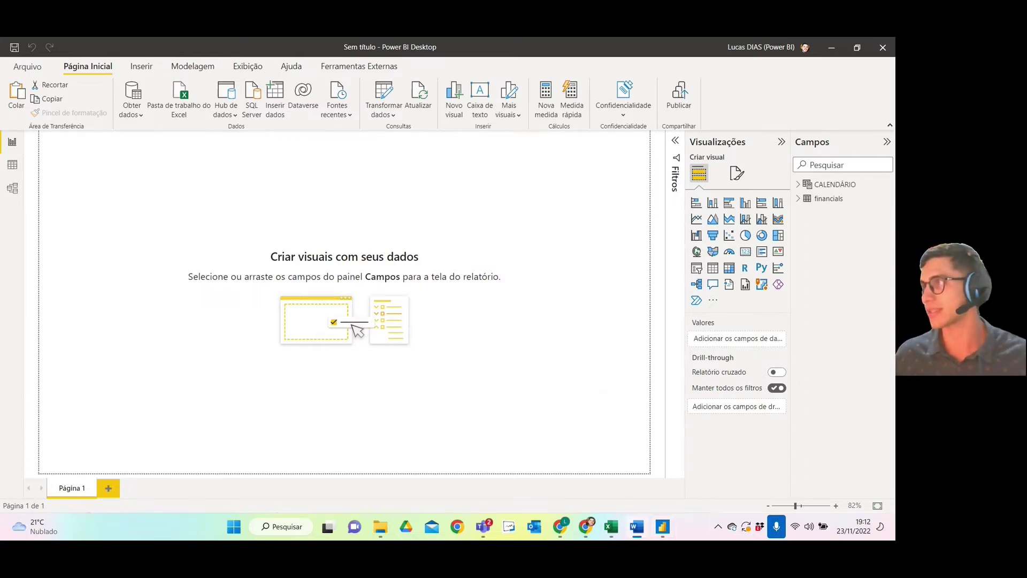
pyautogui.moveTo(894, 206); pyautogui.dragTo(393, 146)
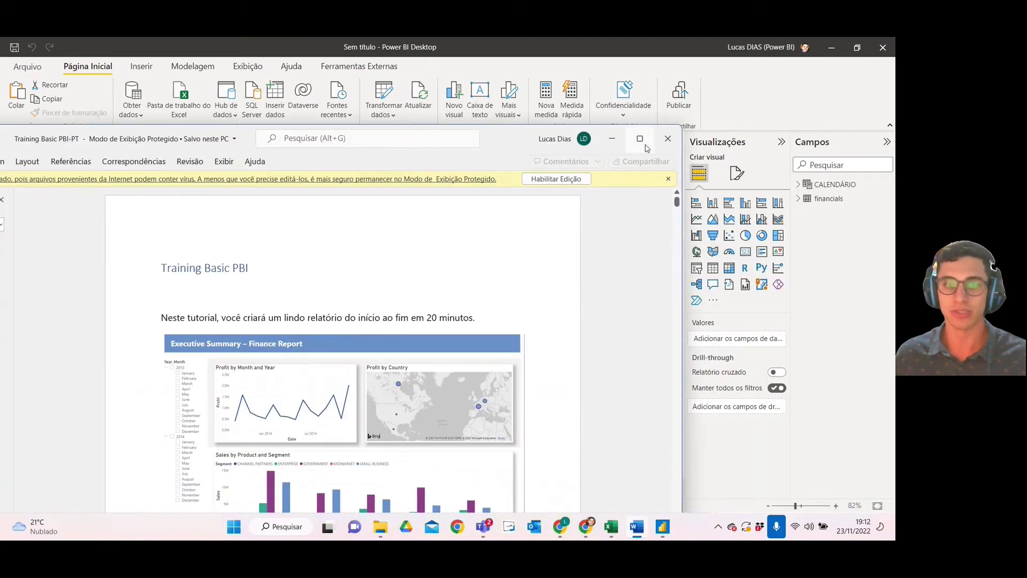
pyautogui.click(640, 138)
pyautogui.scroll(-6, 701, 385)
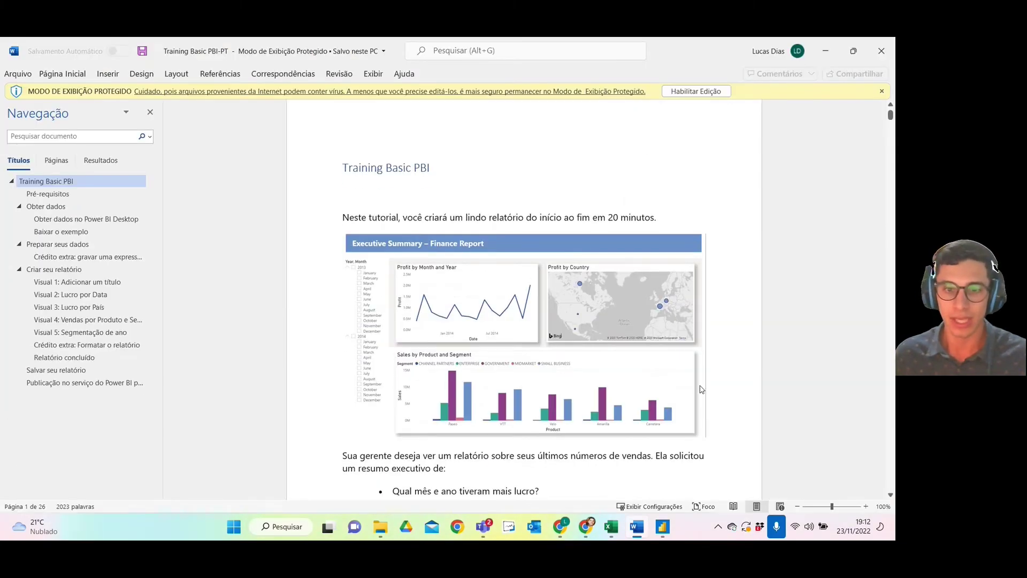
pyautogui.scroll(6, 703, 363)
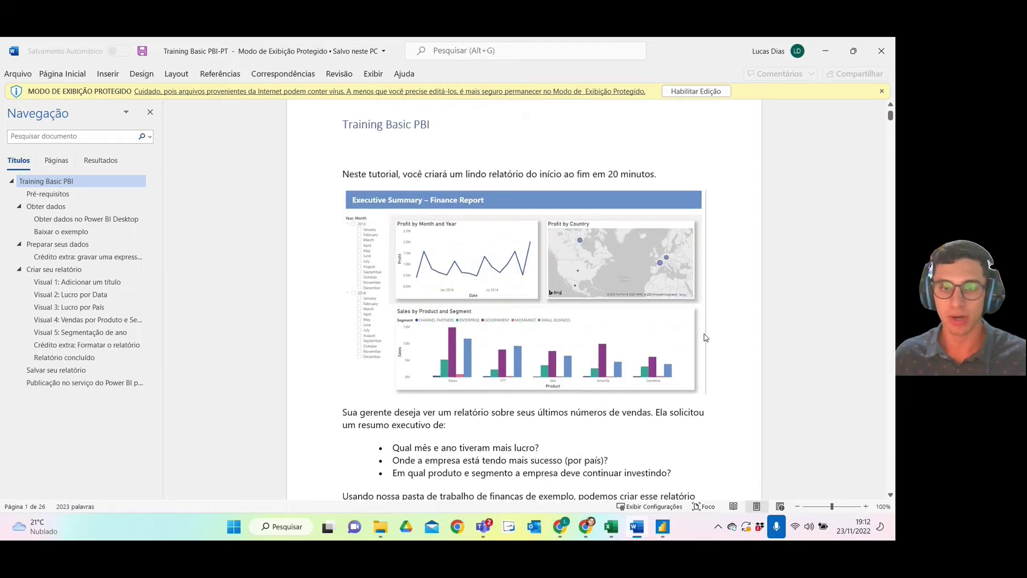
pyautogui.scroll(2, 710, 341)
pyautogui.scroll(2, 712, 342)
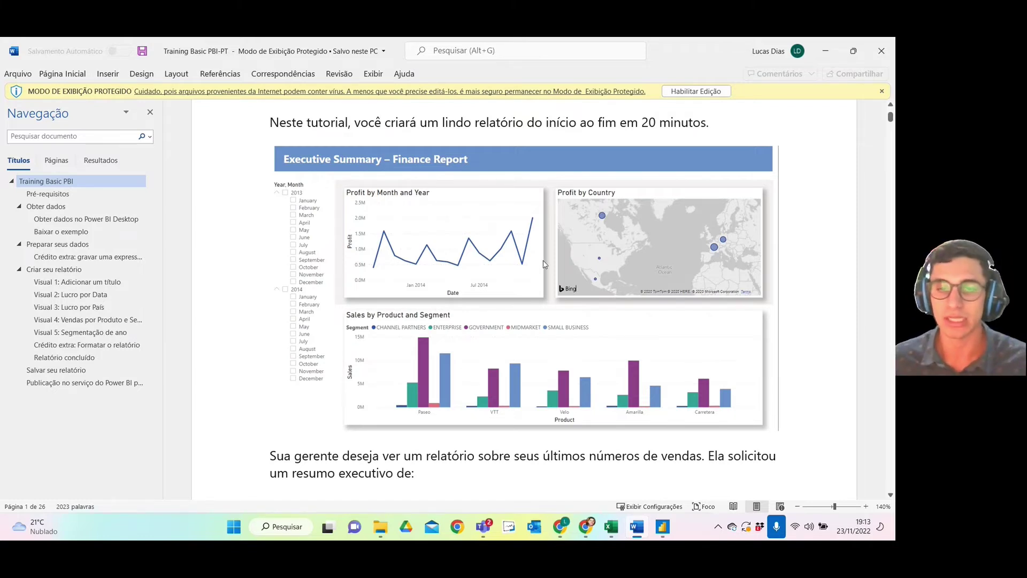
# - Set the Background_PBI_Basic_Training image as the report page background, with 0% transparency and the Ajuste image fit
pyautogui.scroll(-1, 533, 238)
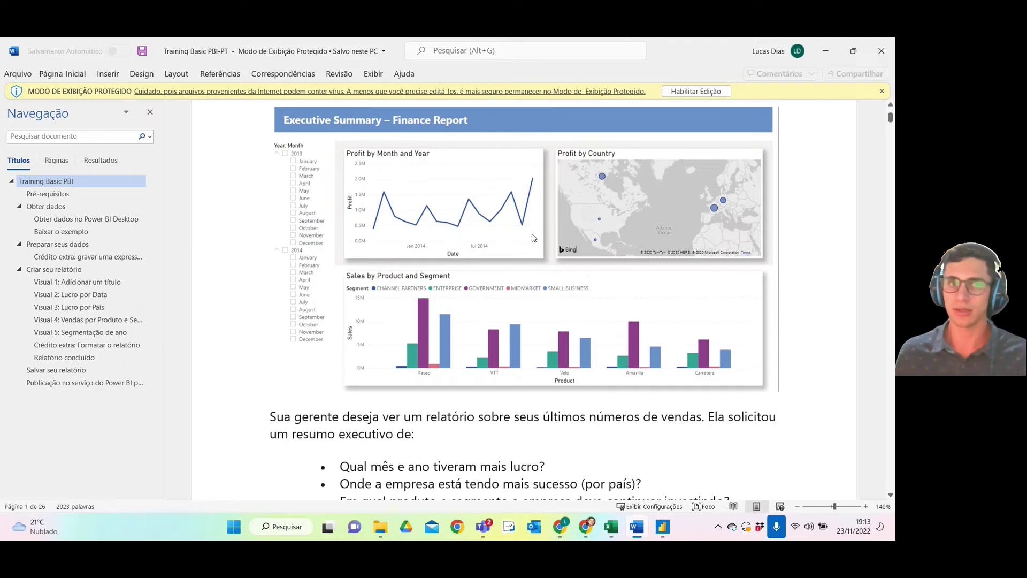
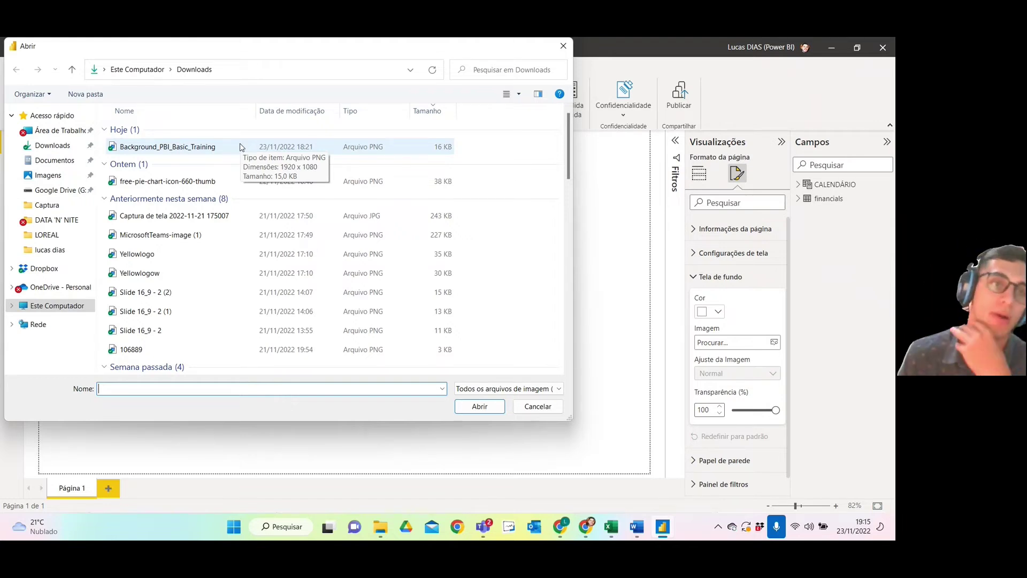
pyautogui.doubleClick(240, 146)
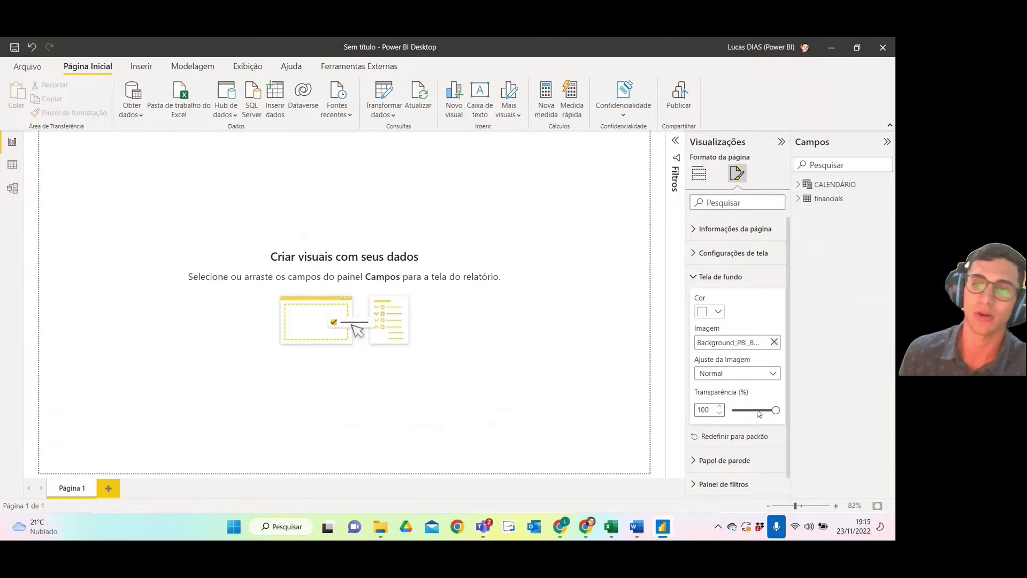
pyautogui.moveTo(759, 412); pyautogui.dragTo(730, 410)
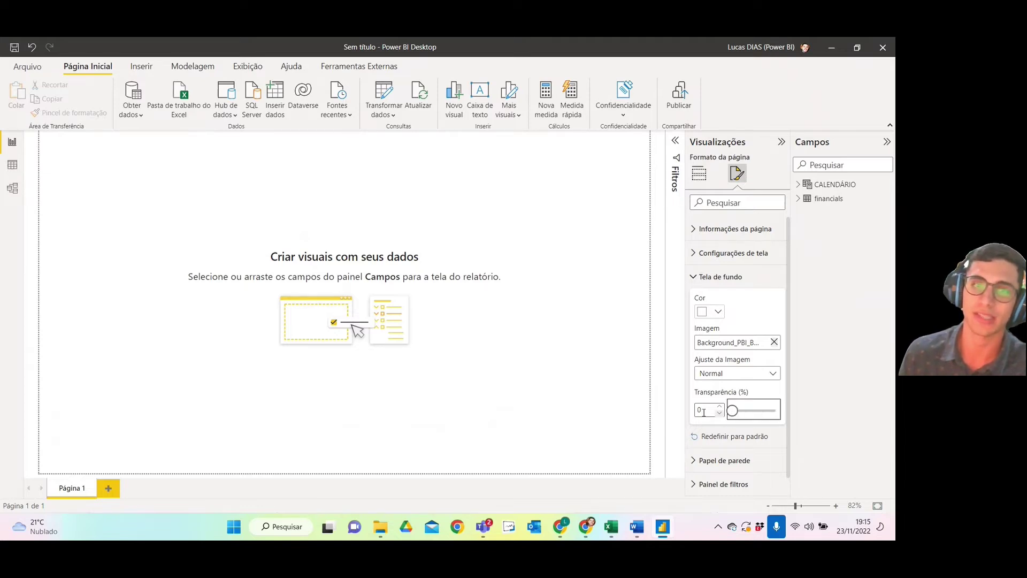
pyautogui.click(729, 372)
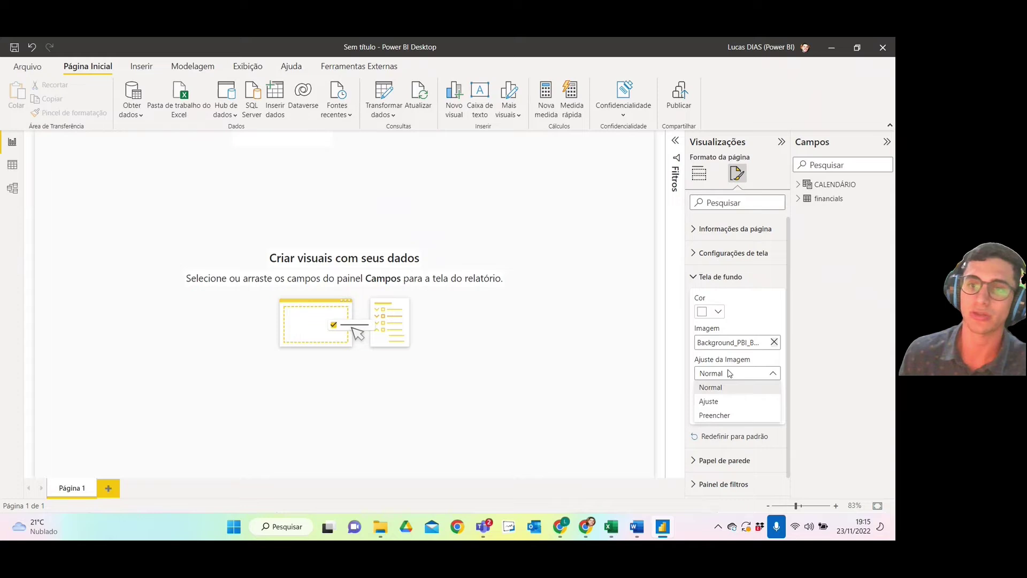
pyautogui.click(728, 407)
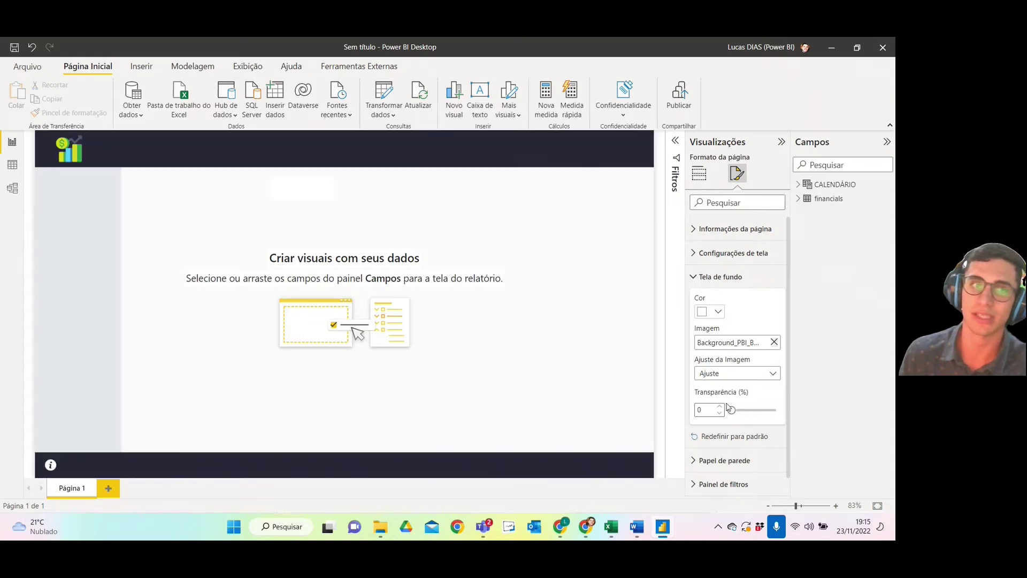
pyautogui.click(724, 374)
pyautogui.click(720, 399)
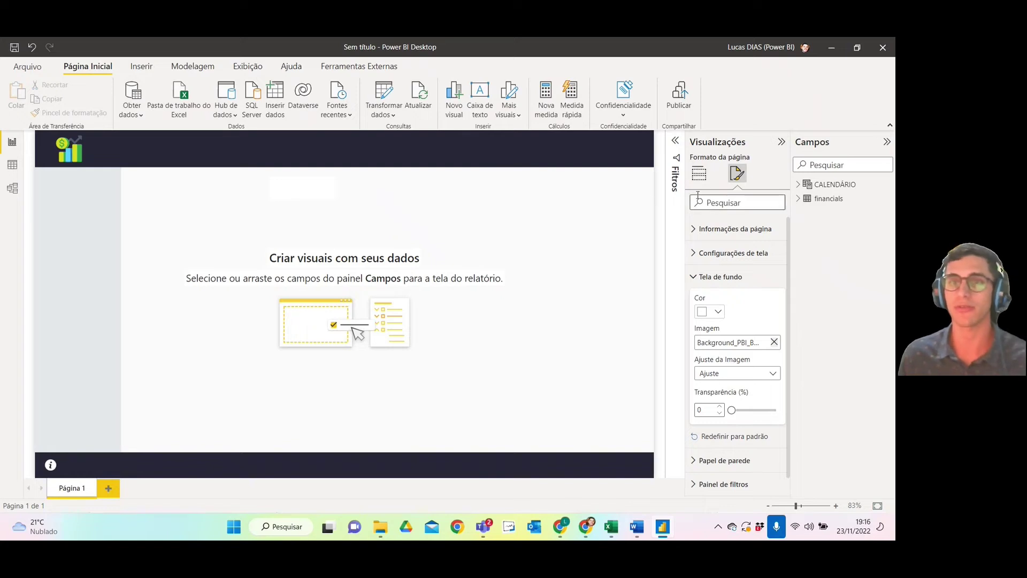
# - Insert a line chart into the white area below the header, list the financials fields, and collapse the filters area
pyautogui.click(699, 174)
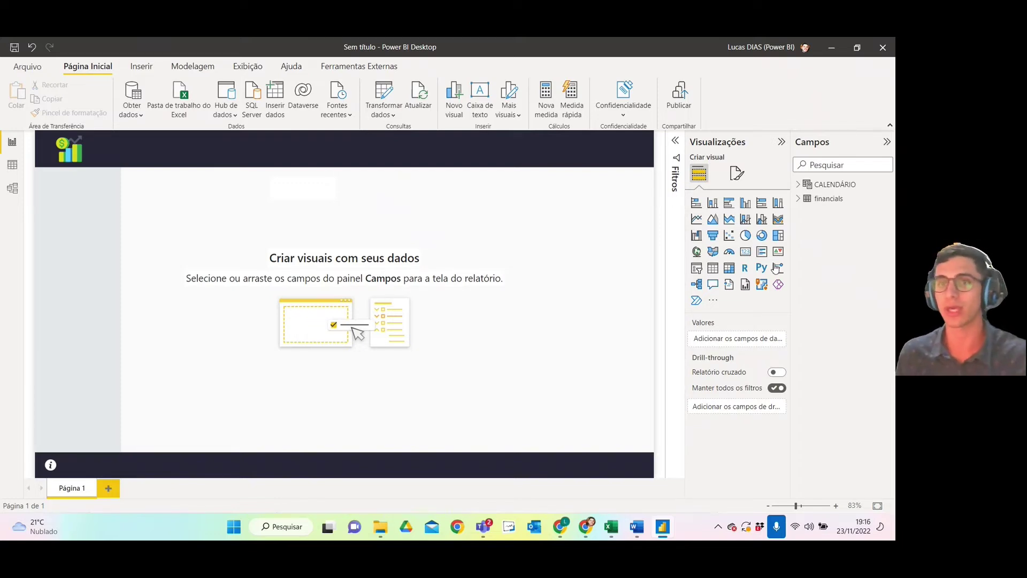
pyautogui.click(696, 219)
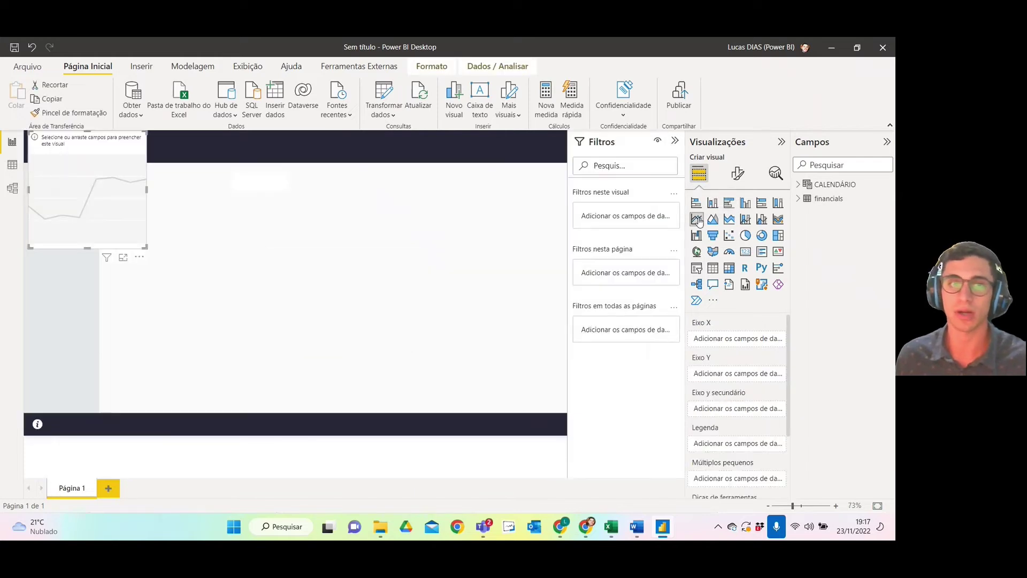
pyautogui.moveTo(105, 148); pyautogui.dragTo(184, 205)
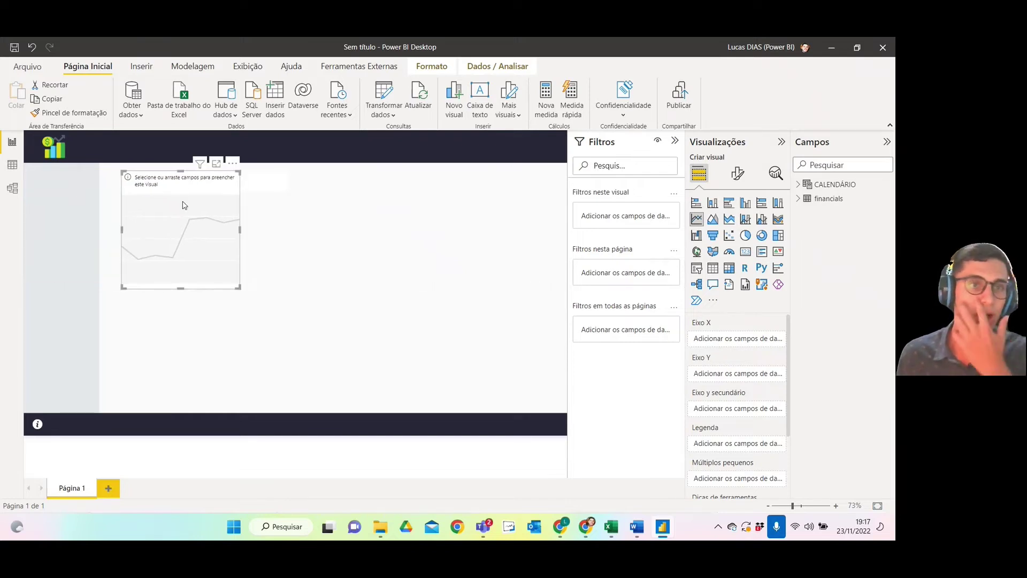
pyautogui.click(797, 199)
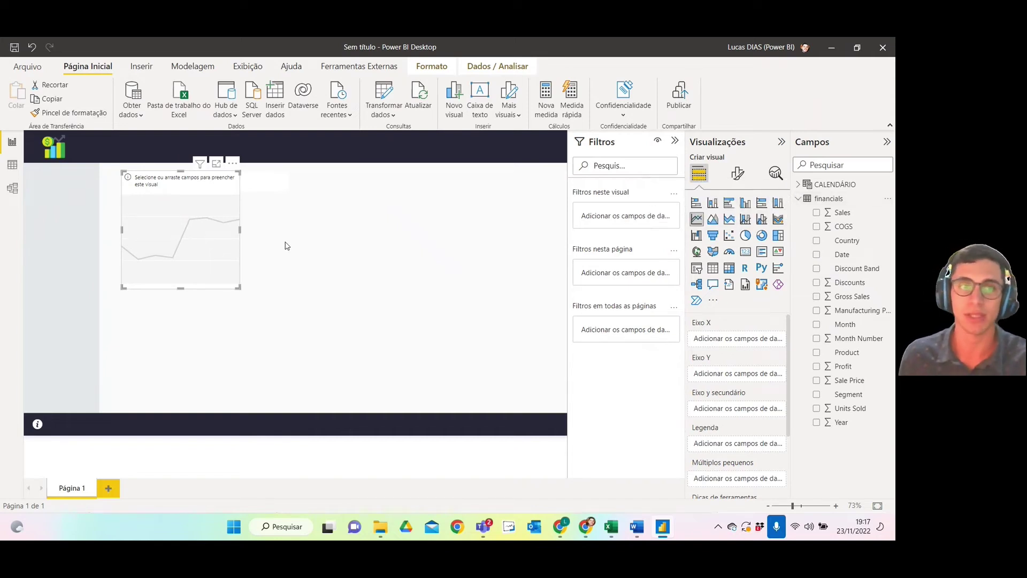
pyautogui.moveTo(791, 220); pyautogui.dragTo(729, 221)
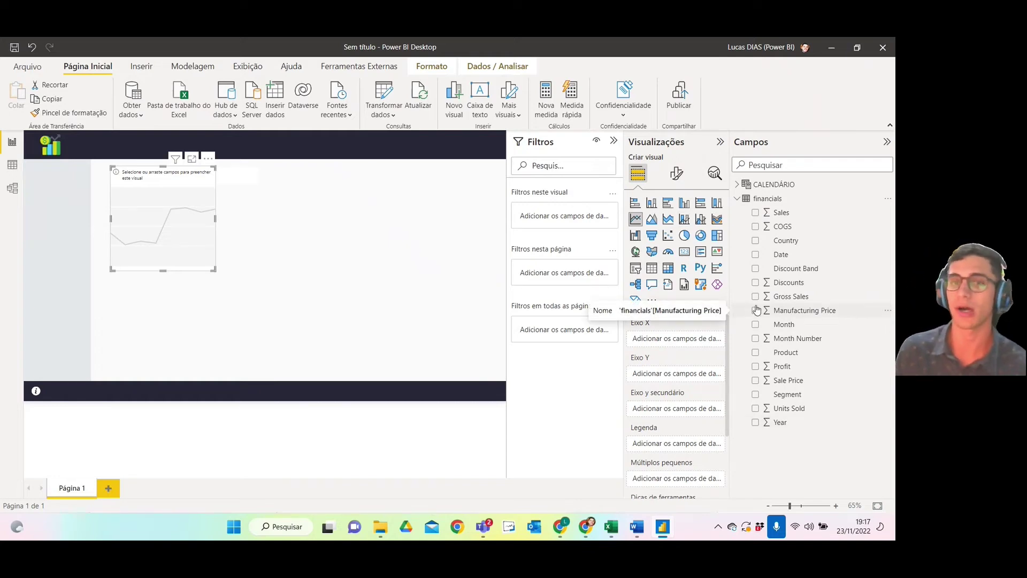
pyautogui.click(613, 141)
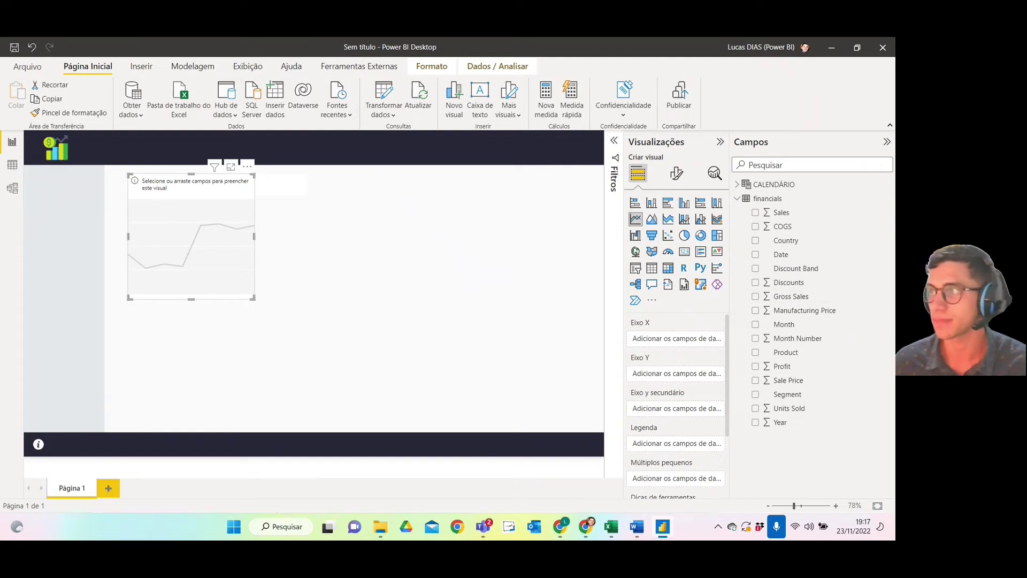
# - Plot financials Profit against CALENDÁRIO's Date in the line chart, and widen the chart to nearly twice its width
pyautogui.moveTo(783, 369); pyautogui.dragTo(195, 259)
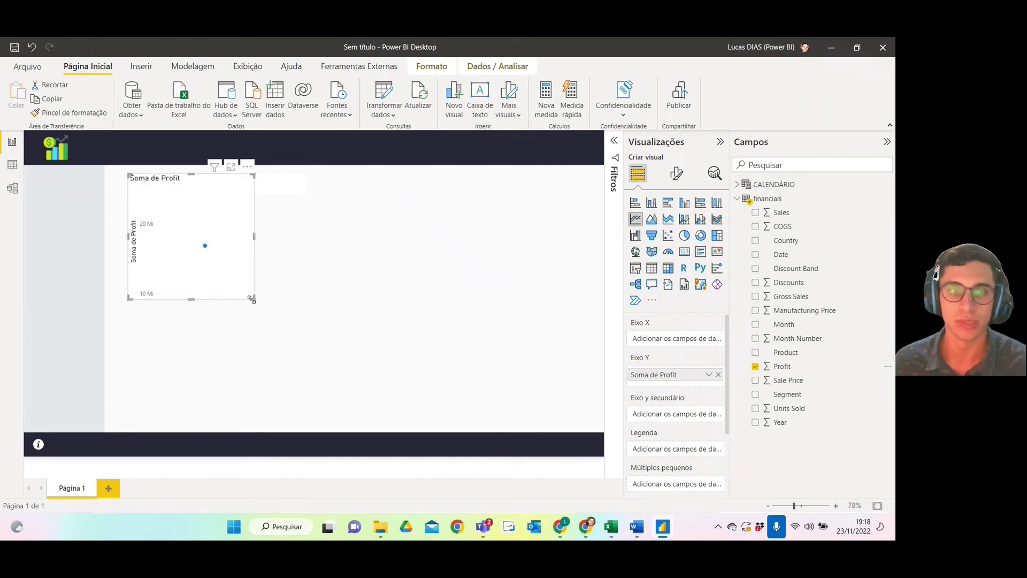
pyautogui.moveTo(254, 298); pyautogui.dragTo(358, 314)
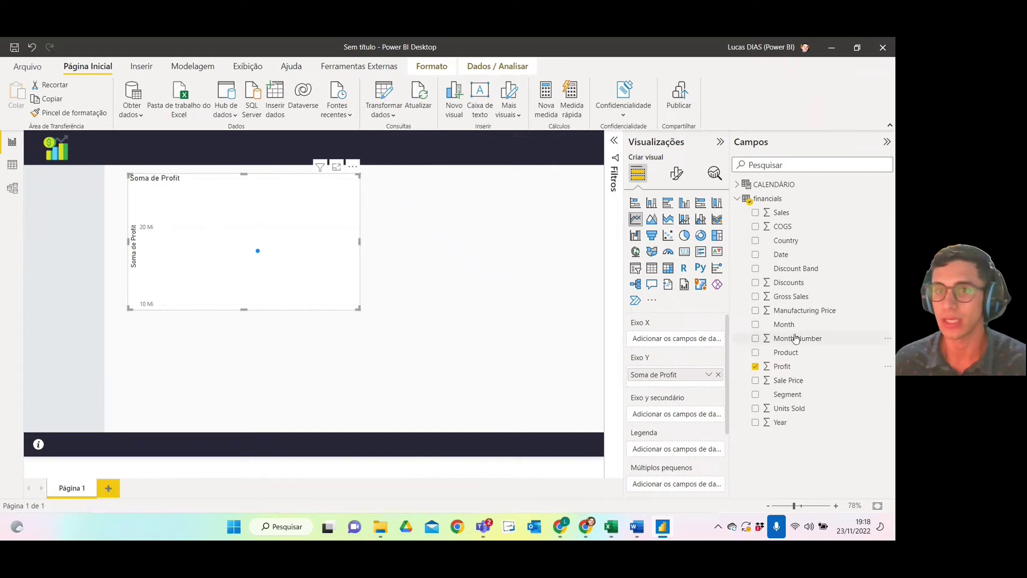
pyautogui.click(738, 185)
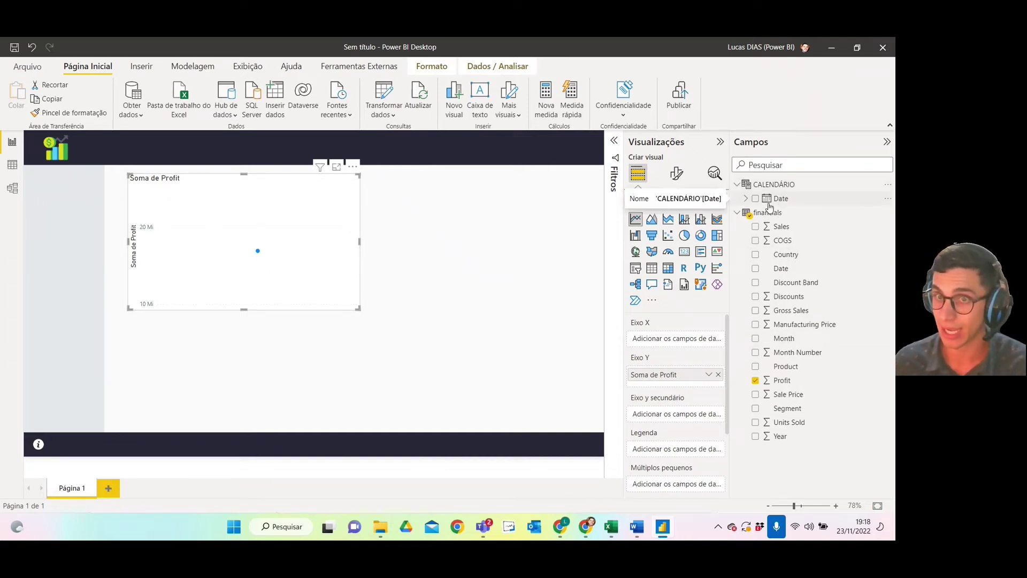
pyautogui.click(738, 213)
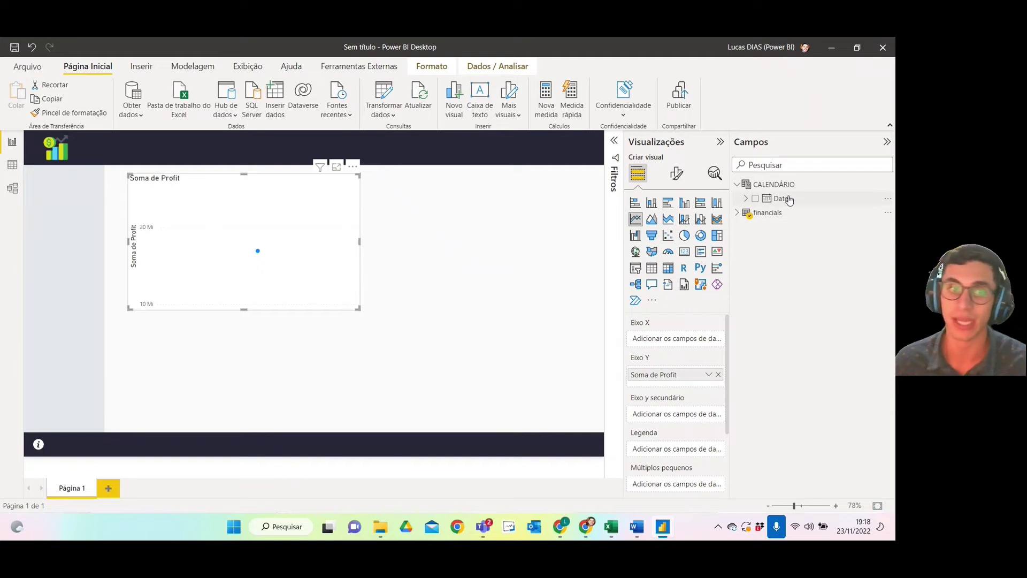
pyautogui.moveTo(785, 198); pyautogui.dragTo(255, 242)
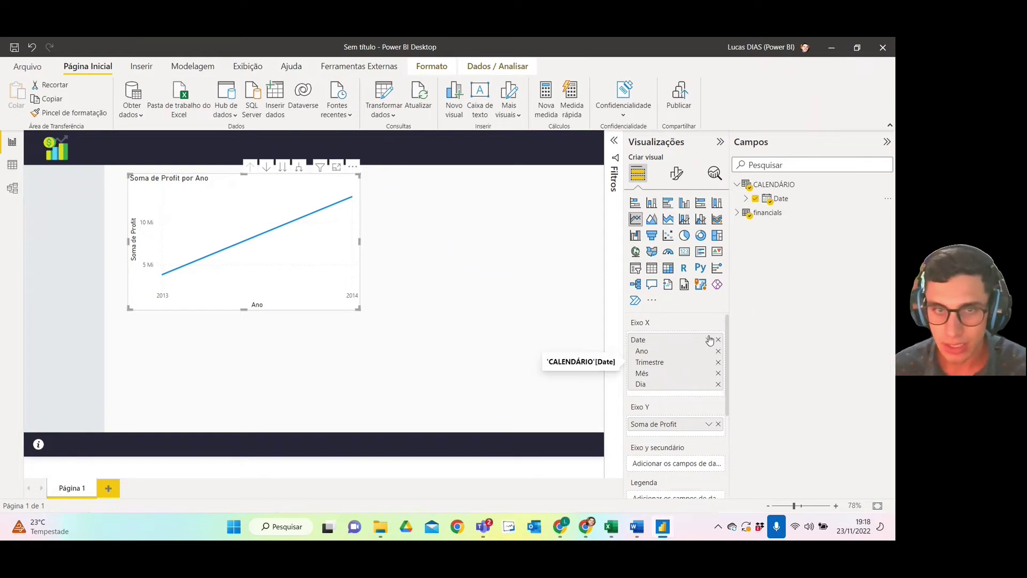
# - Examine the profit chart at the Ano, Trimestre and Mês levels of the date hierarchy, checking individual data points
pyautogui.moveTo(348, 238)
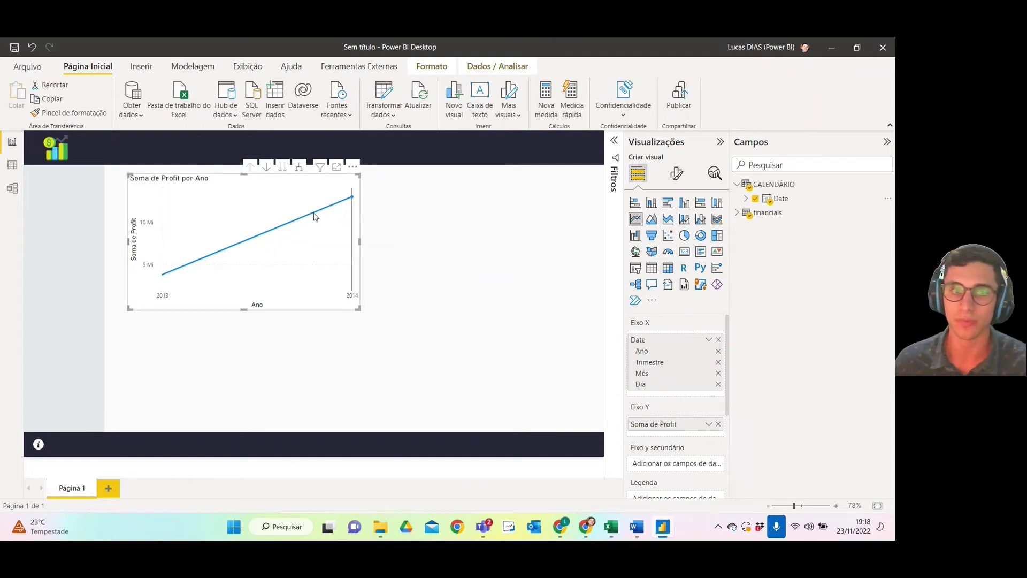
pyautogui.click(284, 167)
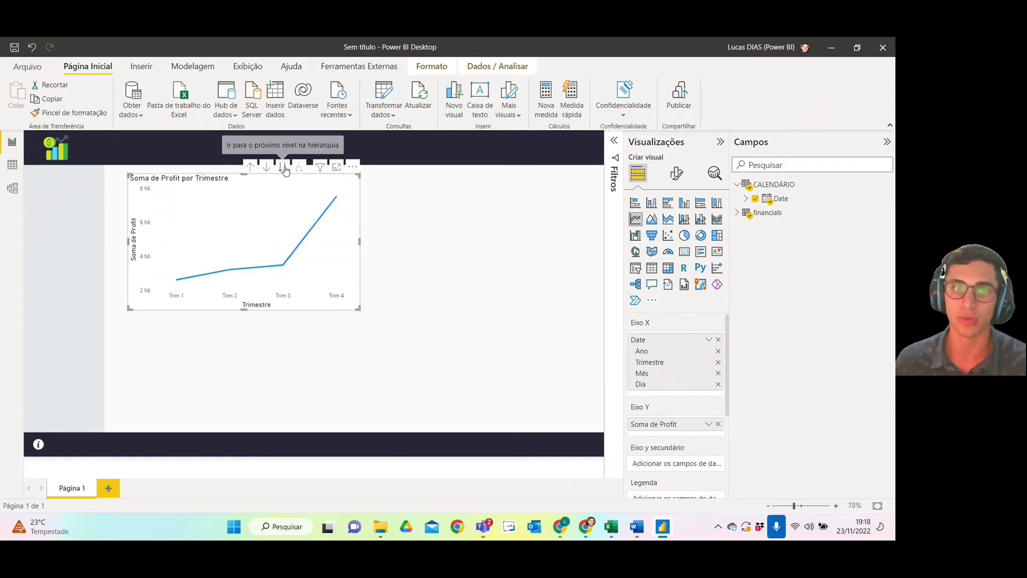
pyautogui.click(284, 168)
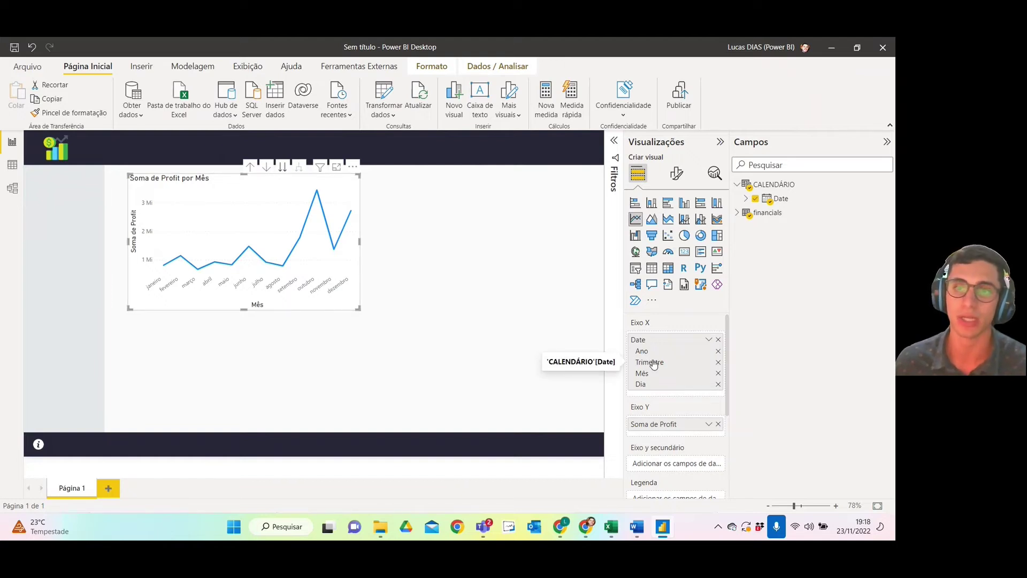
pyautogui.click(283, 167)
pyautogui.click(251, 169)
pyautogui.click(251, 169)
pyautogui.click(251, 169)
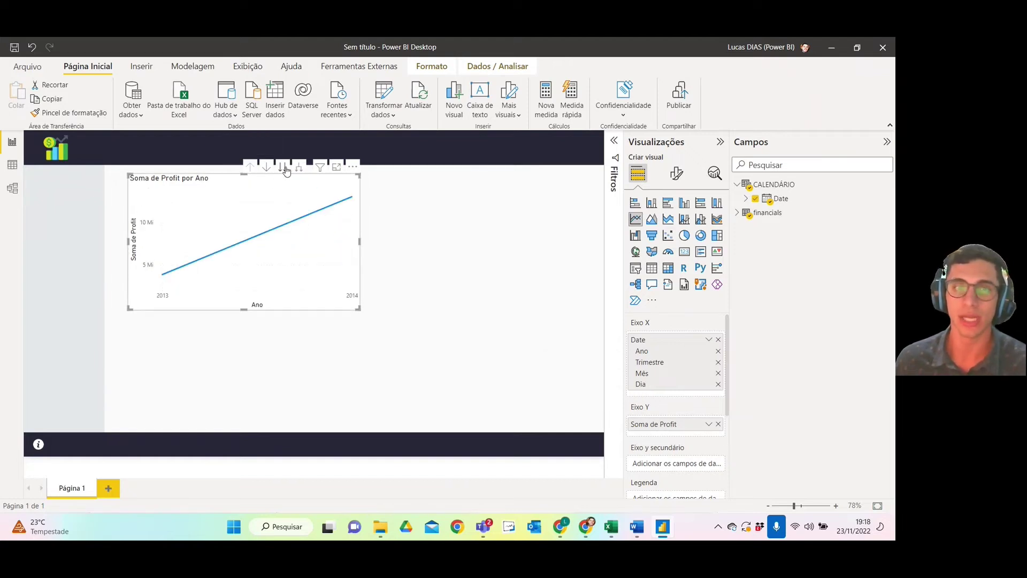
pyautogui.click(284, 168)
pyautogui.click(250, 168)
pyautogui.moveTo(195, 247)
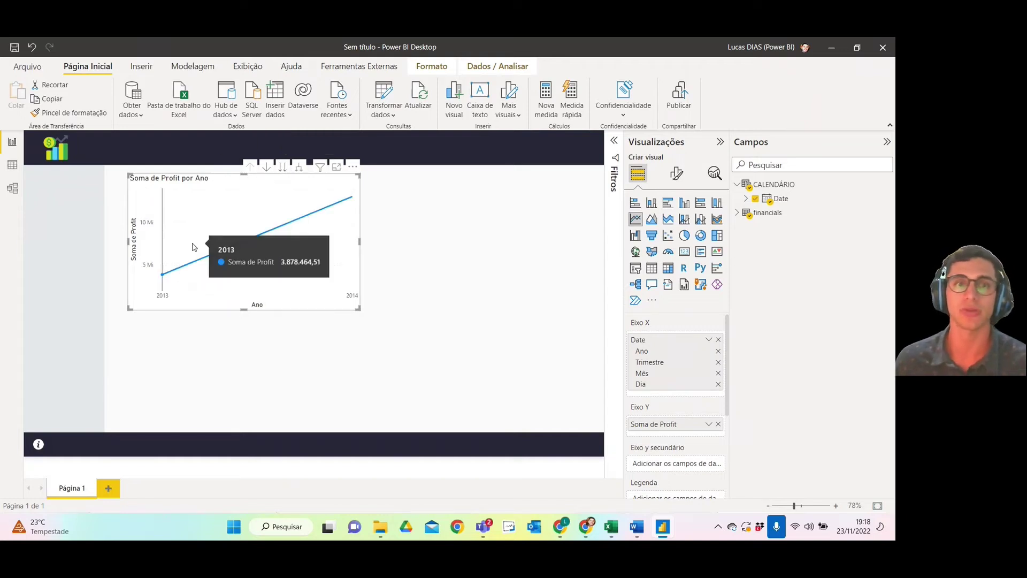
pyautogui.click(283, 168)
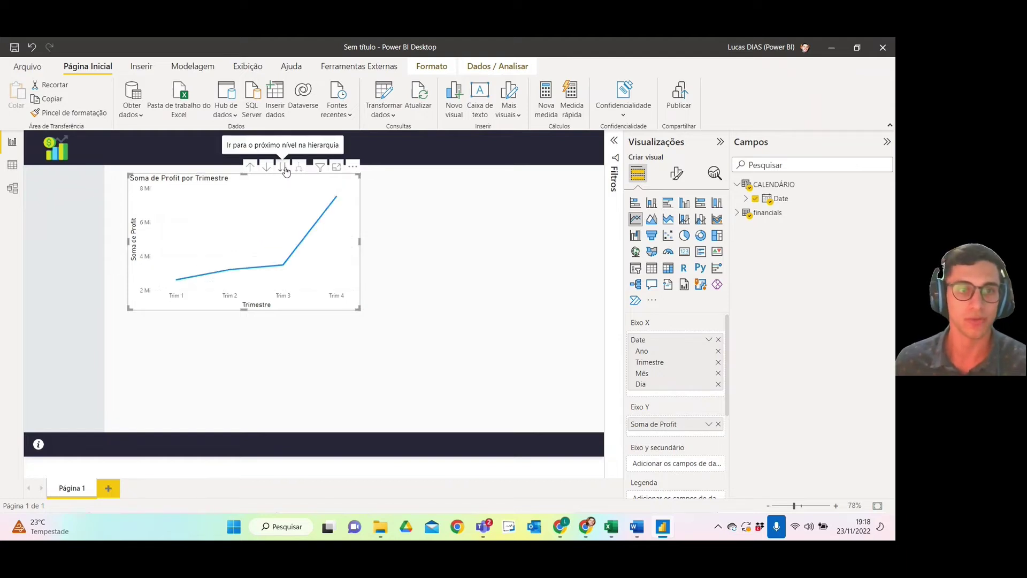
pyautogui.moveTo(210, 234)
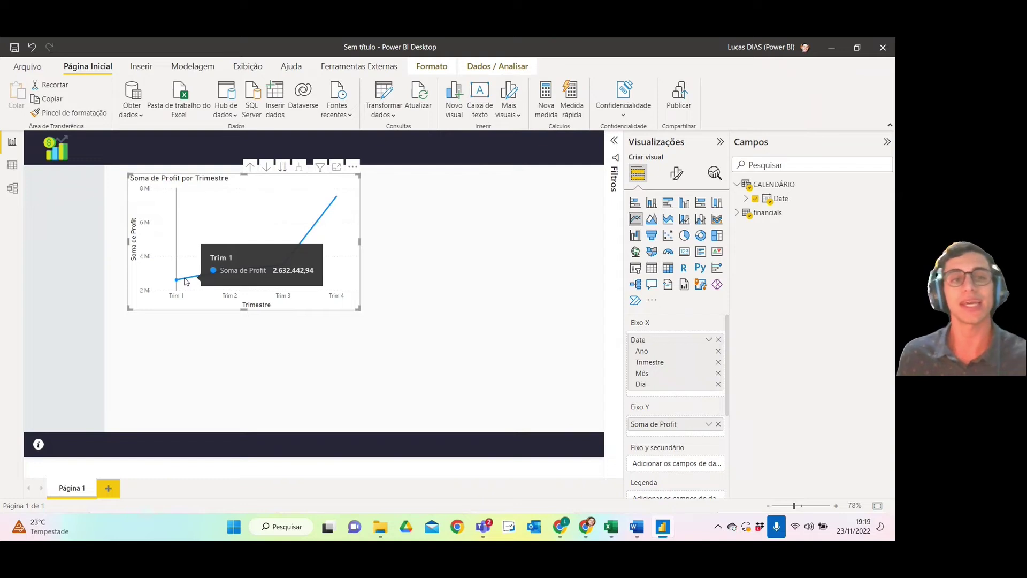
pyautogui.click(283, 168)
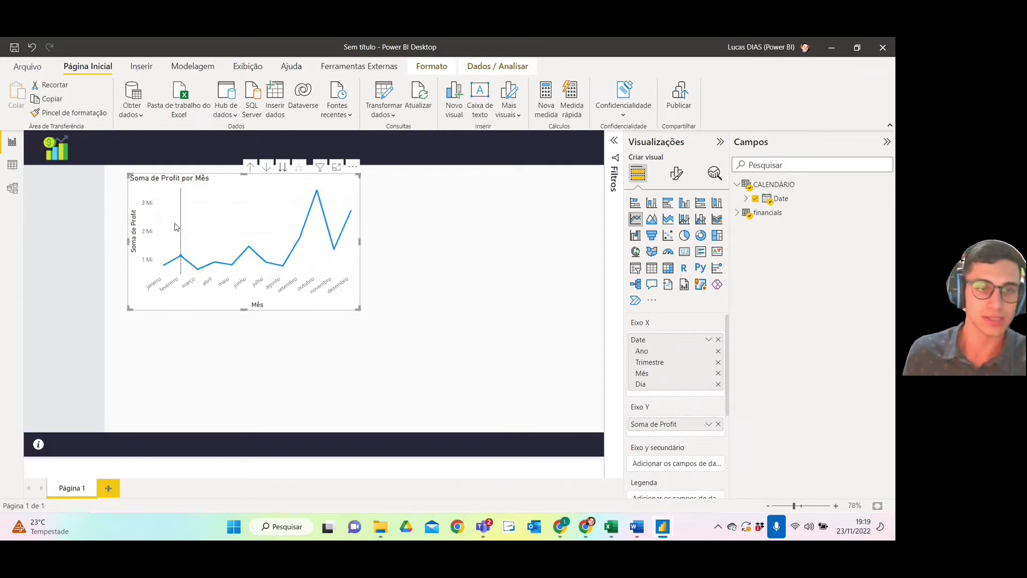
pyautogui.moveTo(166, 229)
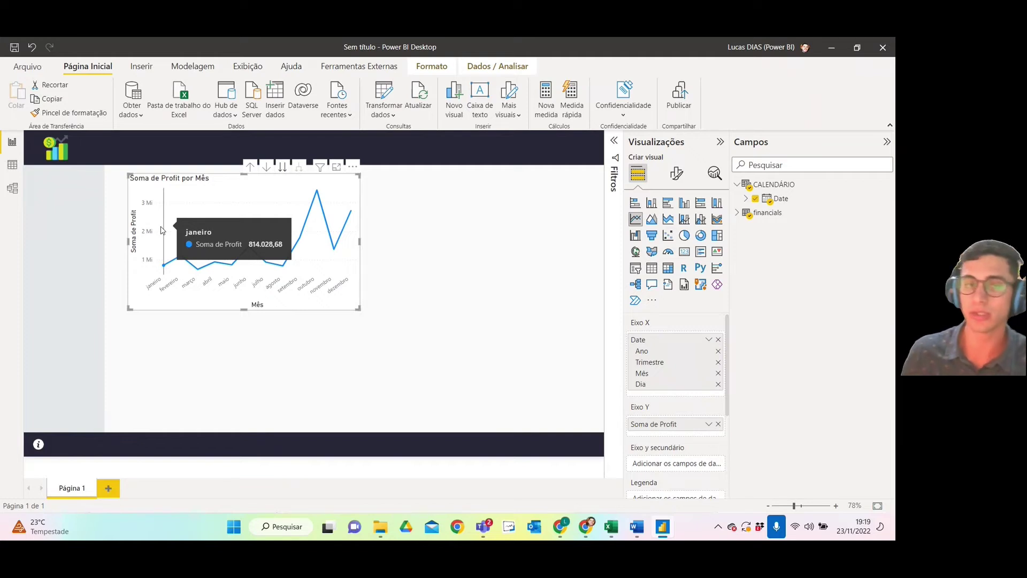
# - Switch the chart's X axis from the date hierarchy to plain Date, and fit the chart into the upper-left corner of the white area
pyautogui.click(707, 340)
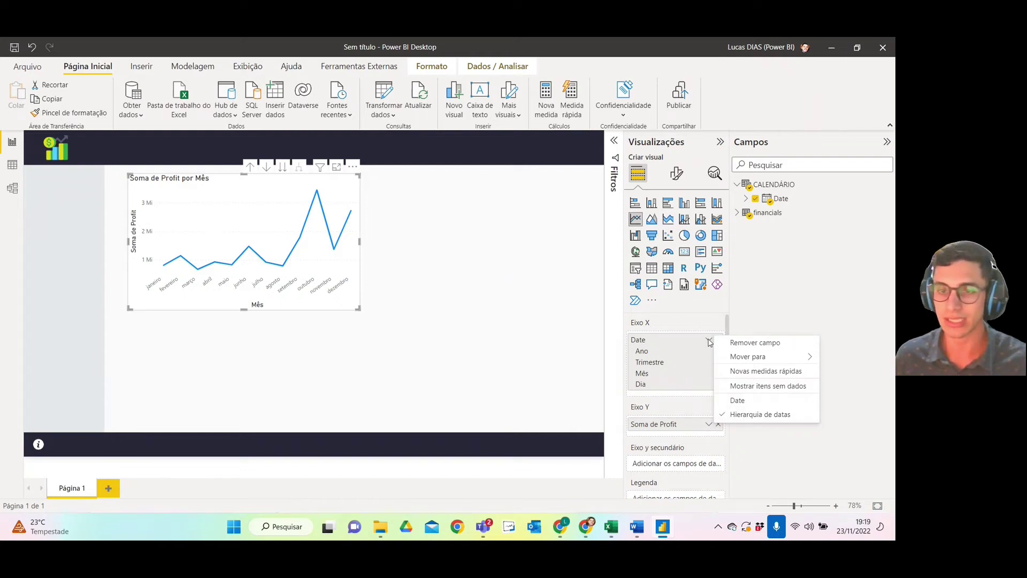
pyautogui.click(739, 401)
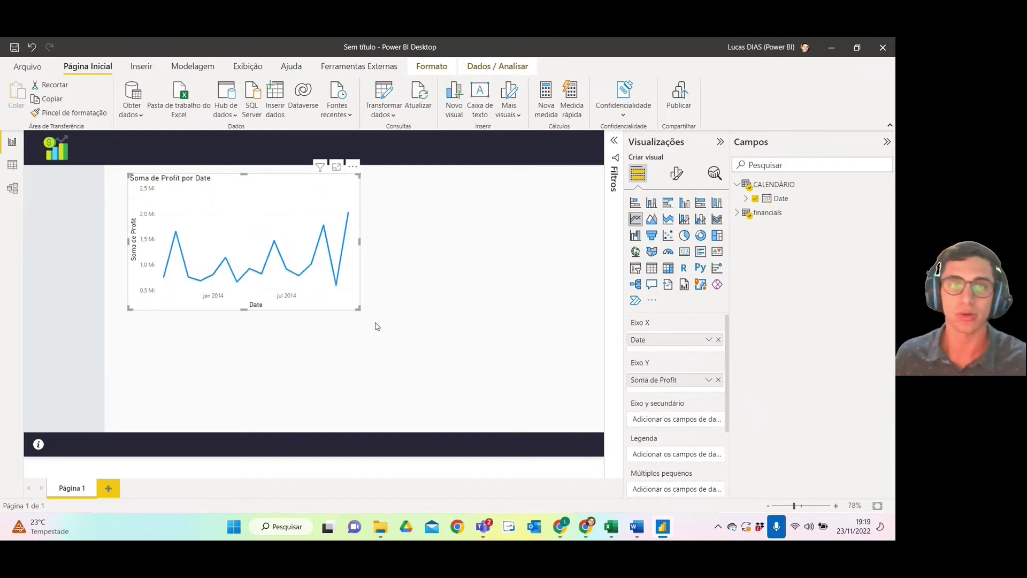
pyautogui.click(362, 314)
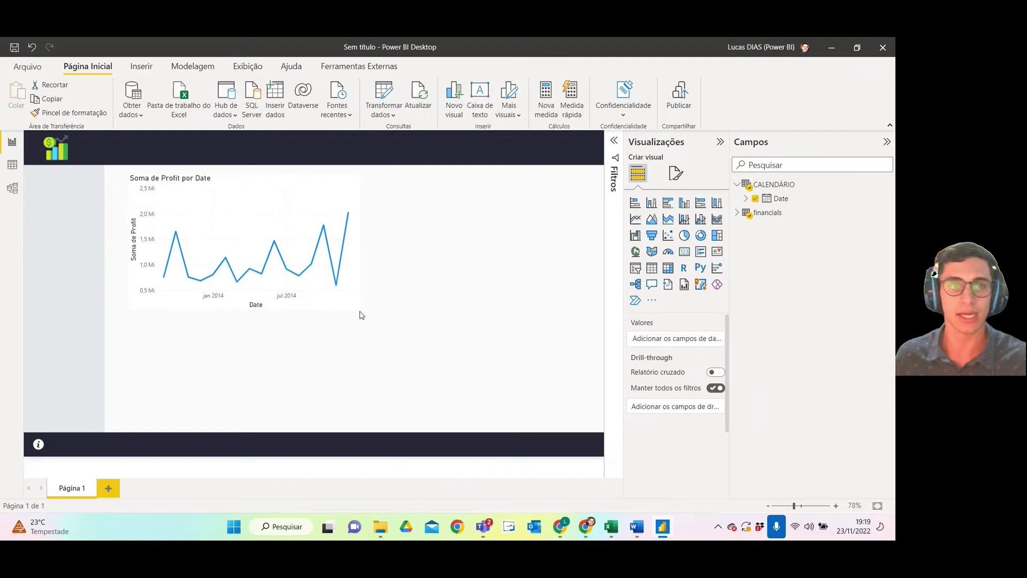
pyautogui.click(356, 313)
pyautogui.moveTo(360, 316); pyautogui.dragTo(408, 314)
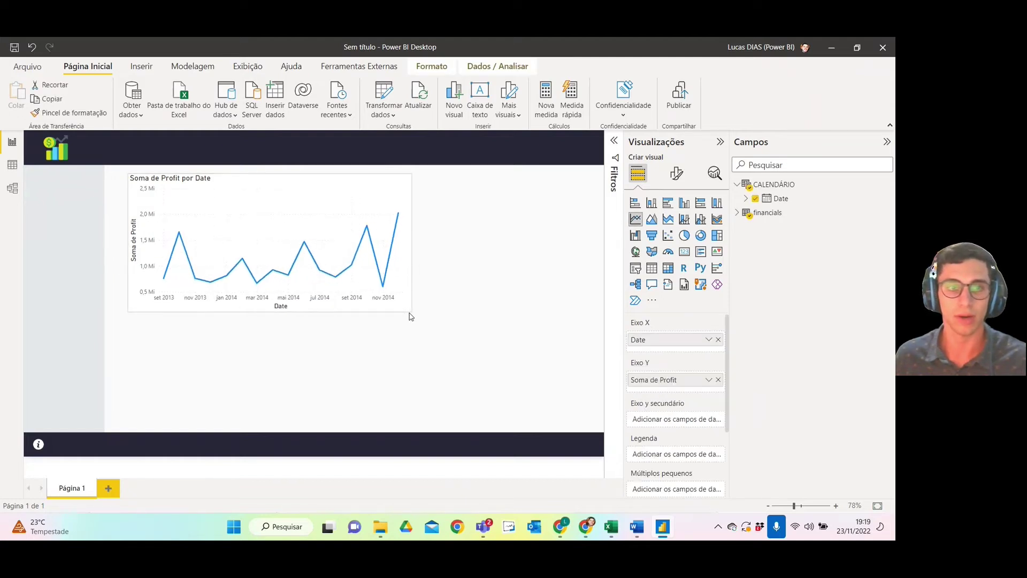
pyautogui.moveTo(207, 184); pyautogui.dragTo(188, 180)
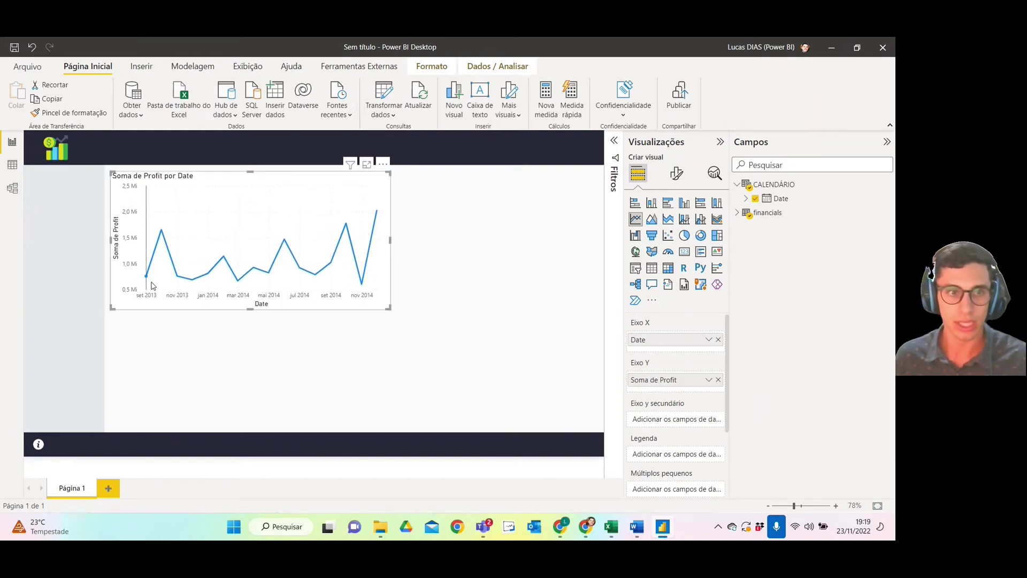
pyautogui.moveTo(151, 283)
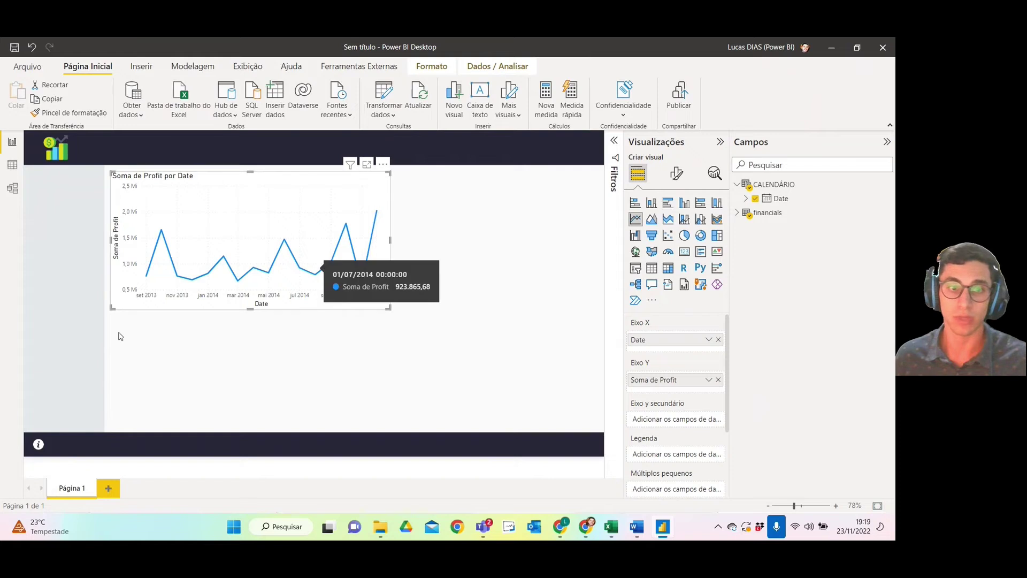
pyautogui.moveTo(391, 310); pyautogui.dragTo(381, 295)
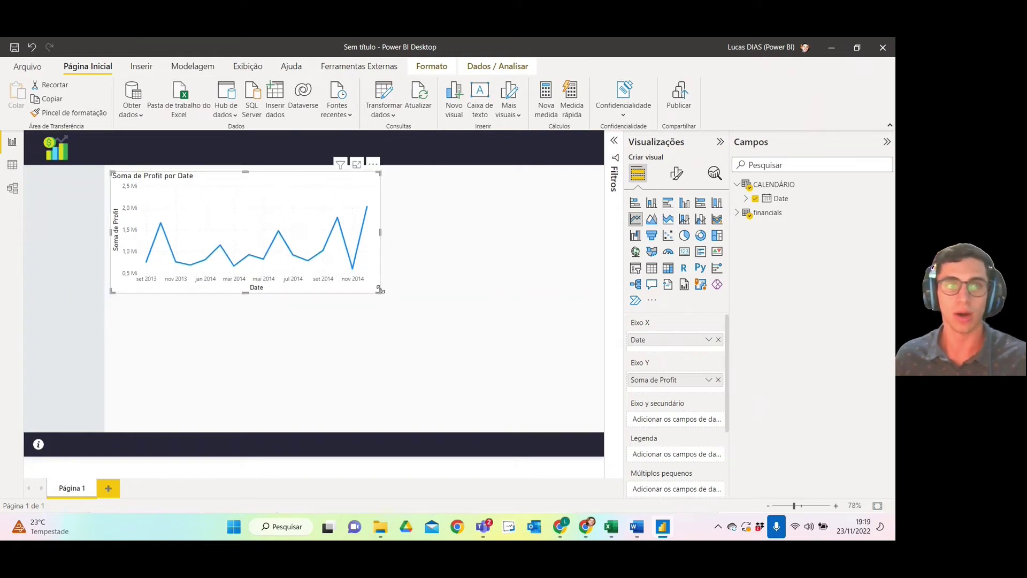
pyautogui.click(463, 279)
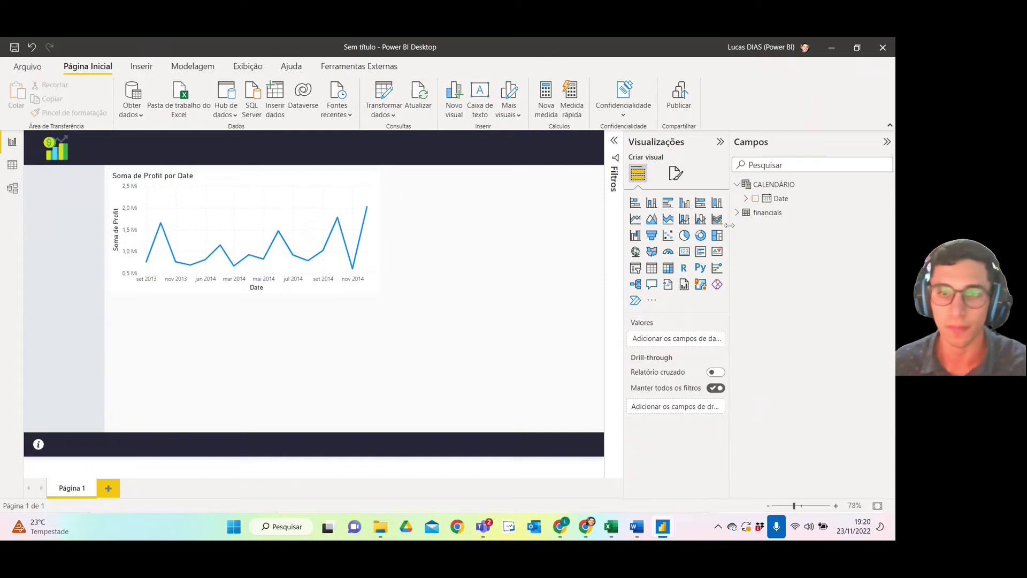
# - Insert a map visual to the right of the line chart, with Country as location and Profit as bubble size
pyautogui.click(635, 253)
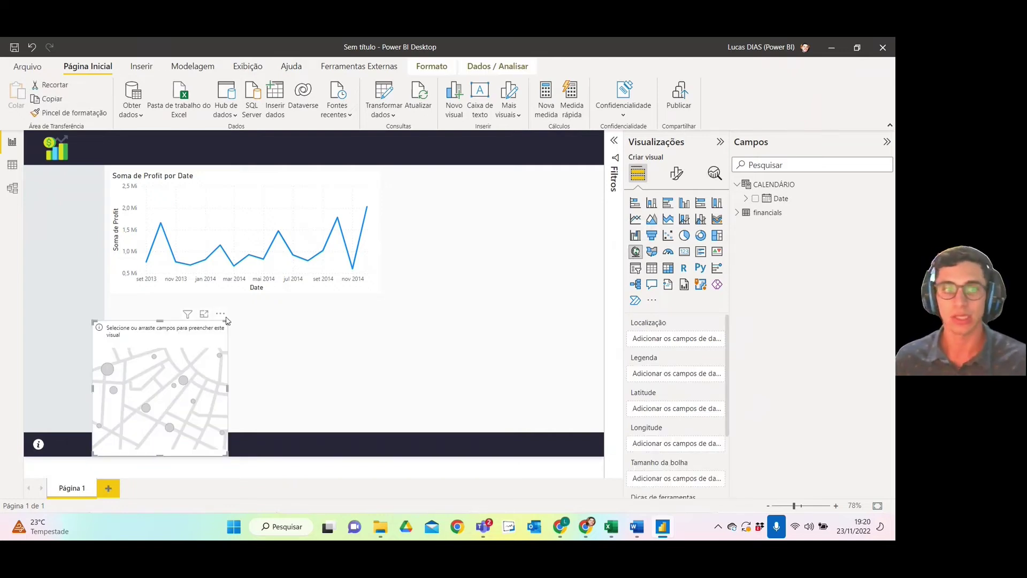
pyautogui.moveTo(165, 311); pyautogui.dragTo(480, 171)
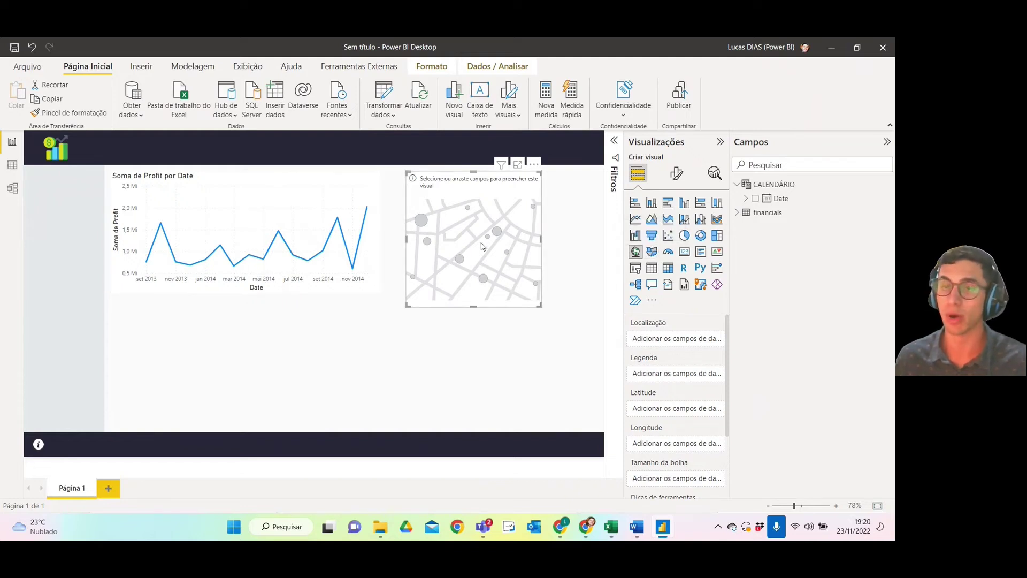
pyautogui.click(737, 214)
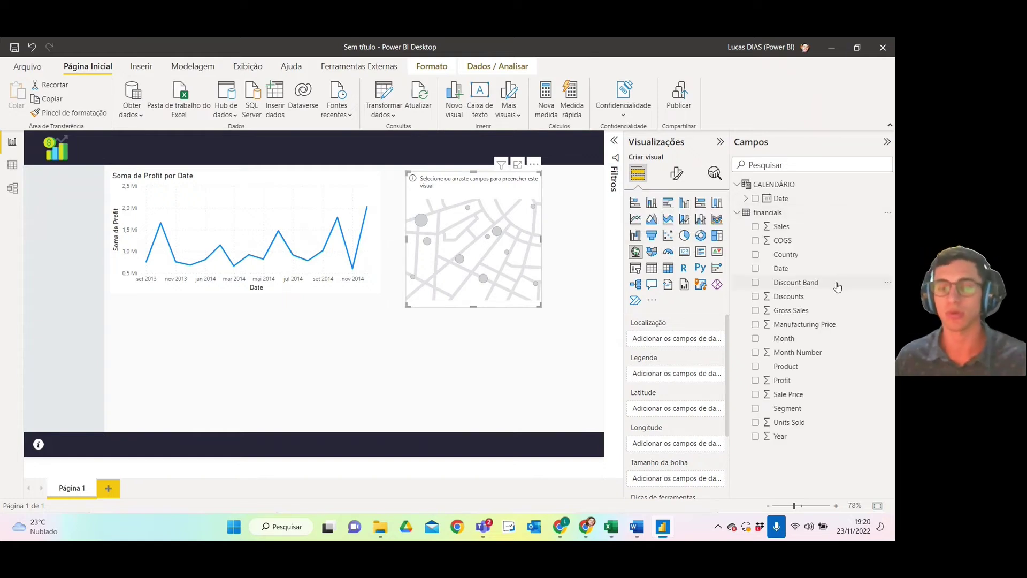
pyautogui.moveTo(799, 387); pyautogui.dragTo(482, 214)
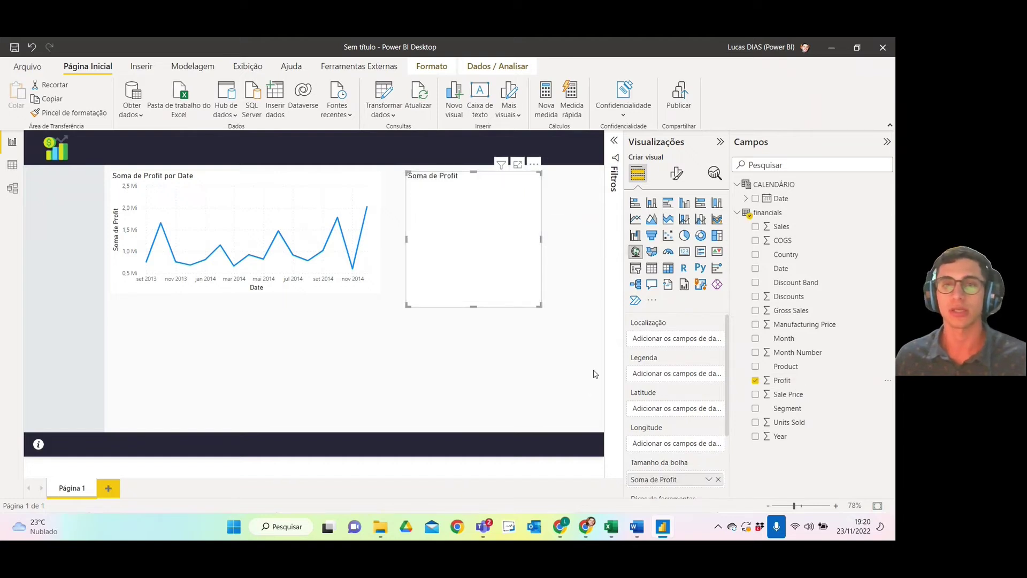
pyautogui.moveTo(804, 258); pyautogui.dragTo(478, 257)
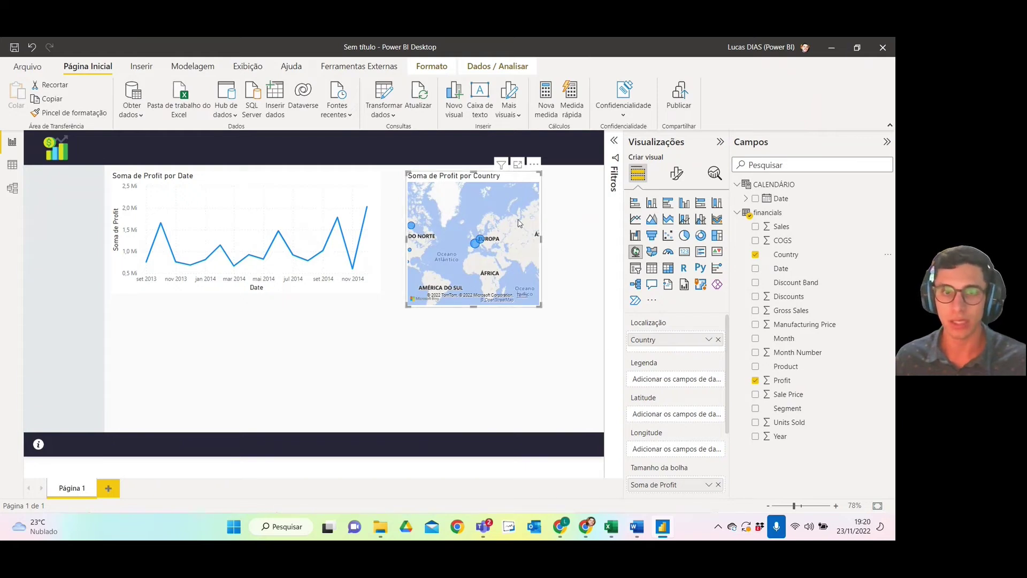
pyautogui.scroll(2, 513, 227)
pyautogui.scroll(-3, 487, 245)
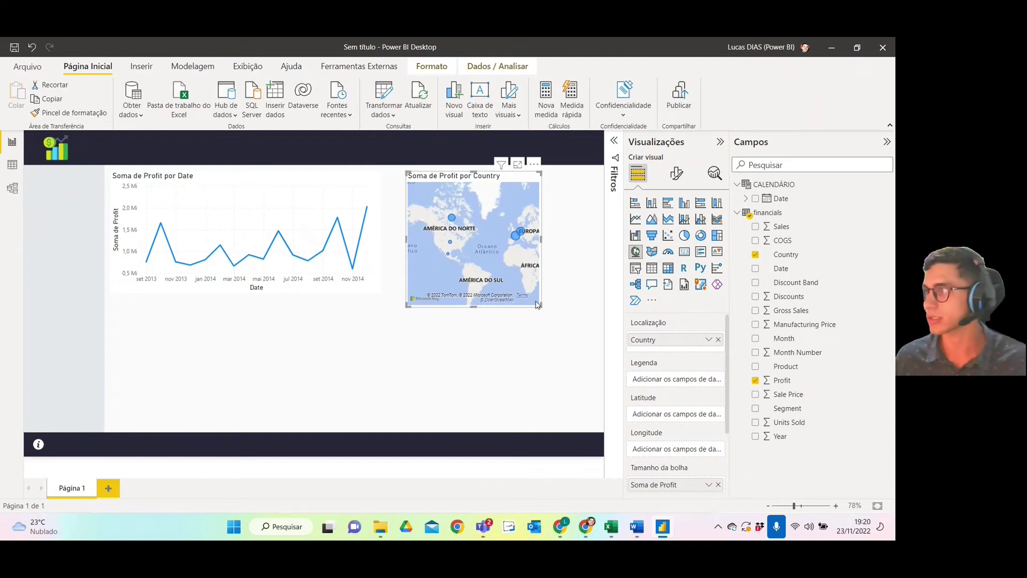
# - Enlarge the map to fill the white area's width beside the line chart, and make it taller than the chart
pyautogui.moveTo(541, 306); pyautogui.dragTo(595, 281)
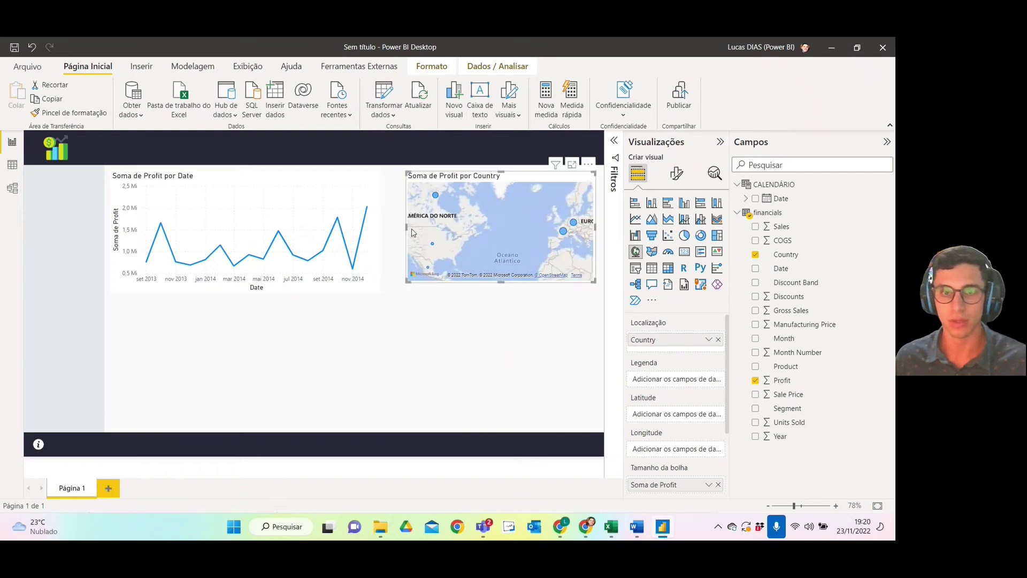
pyautogui.moveTo(405, 227)
pyautogui.mouseDown()
pyautogui.moveTo(380, 227)
pyautogui.moveTo(389, 226)
pyautogui.mouseUp()
pyautogui.moveTo(488, 281); pyautogui.dragTo(494, 331)
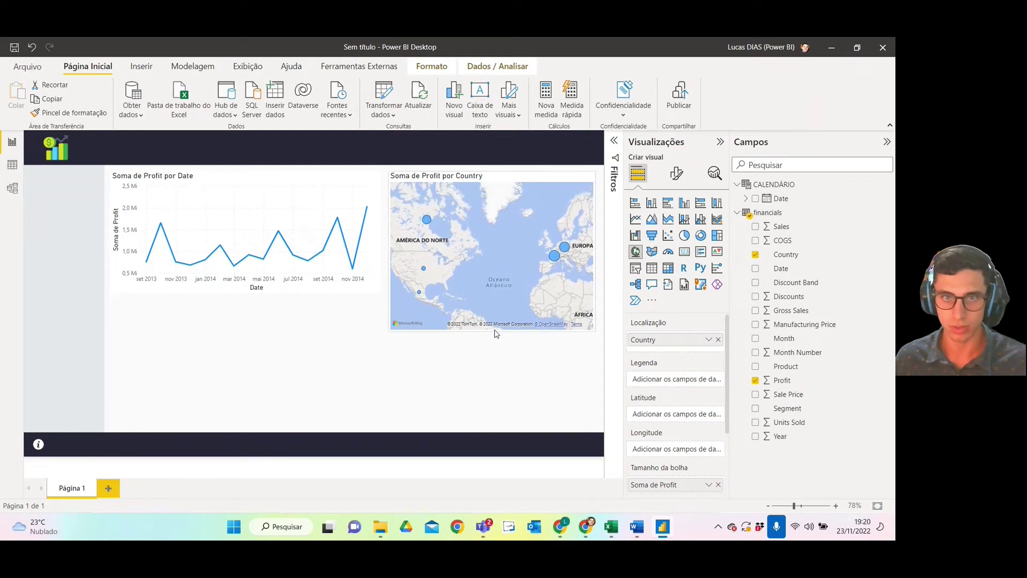
pyautogui.click(677, 177)
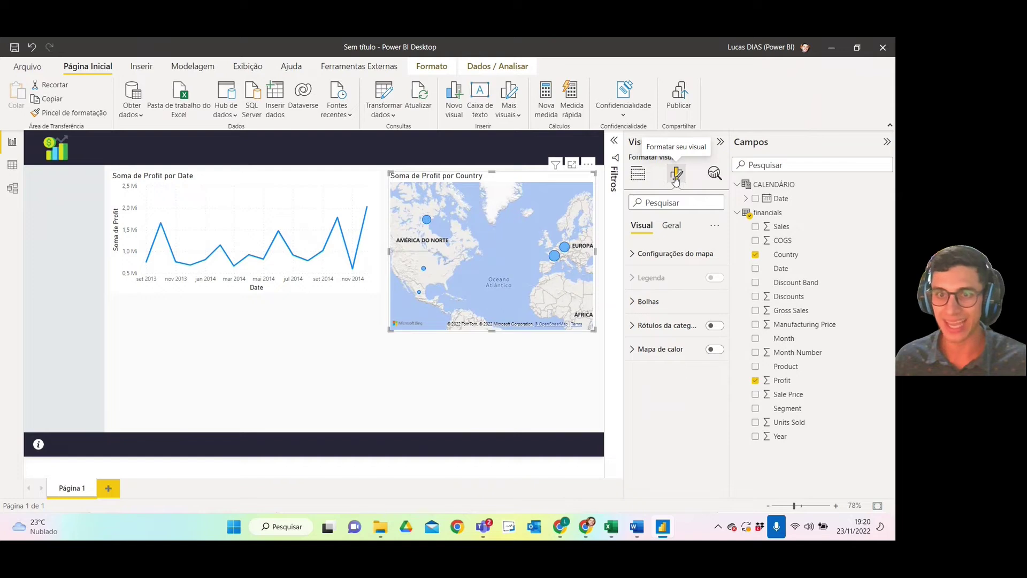
pyautogui.click(638, 172)
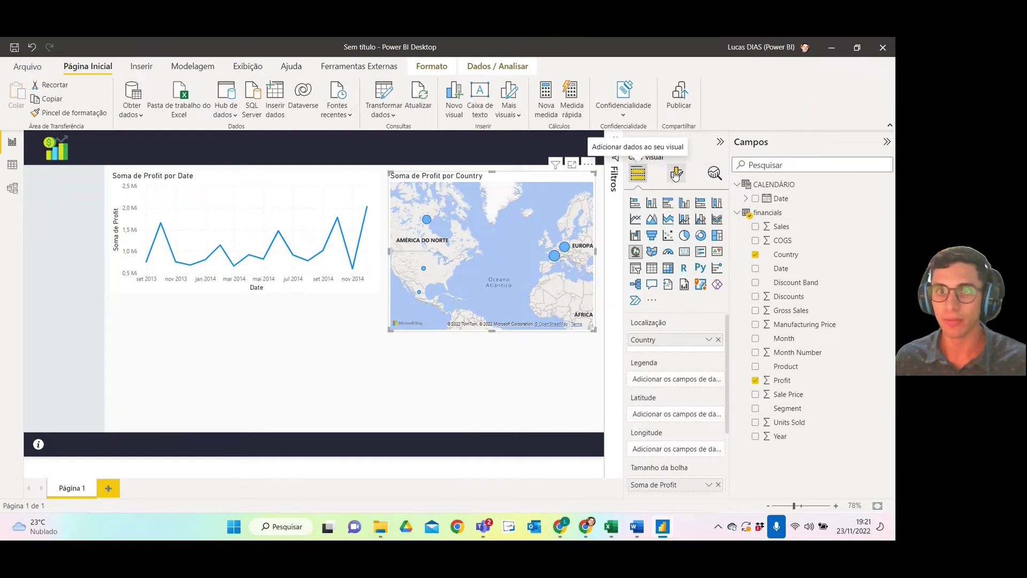
# - Extend the profit line chart downward until its lower edge is level with the map's
pyautogui.click(240, 178)
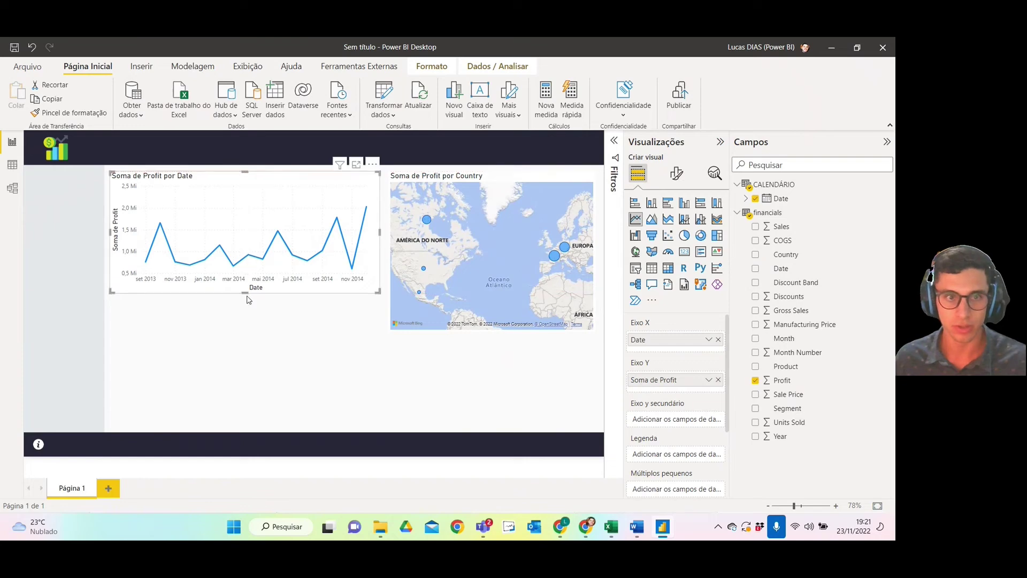
pyautogui.moveTo(246, 292); pyautogui.dragTo(248, 331)
pyautogui.click(430, 385)
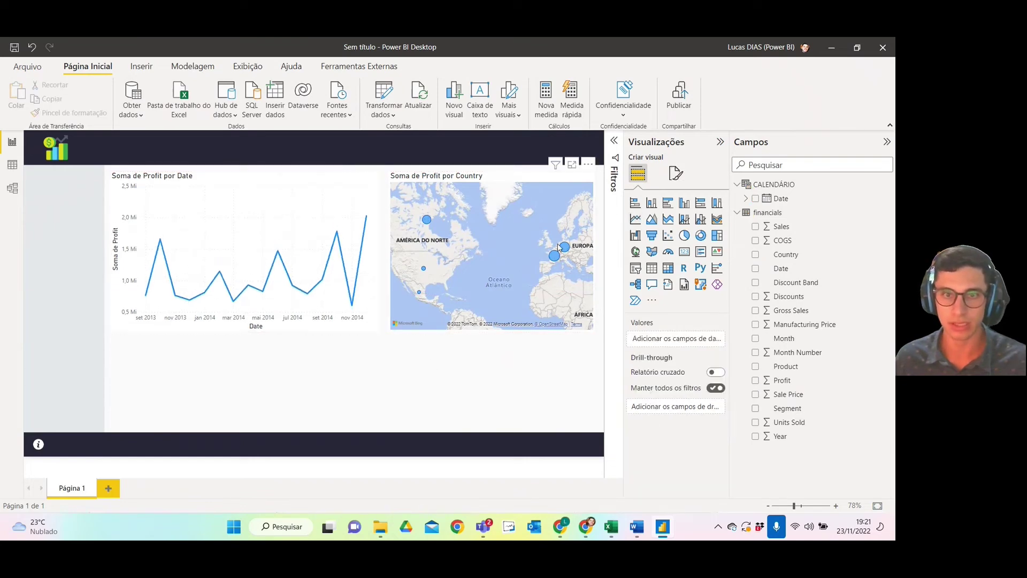
pyautogui.click(398, 178)
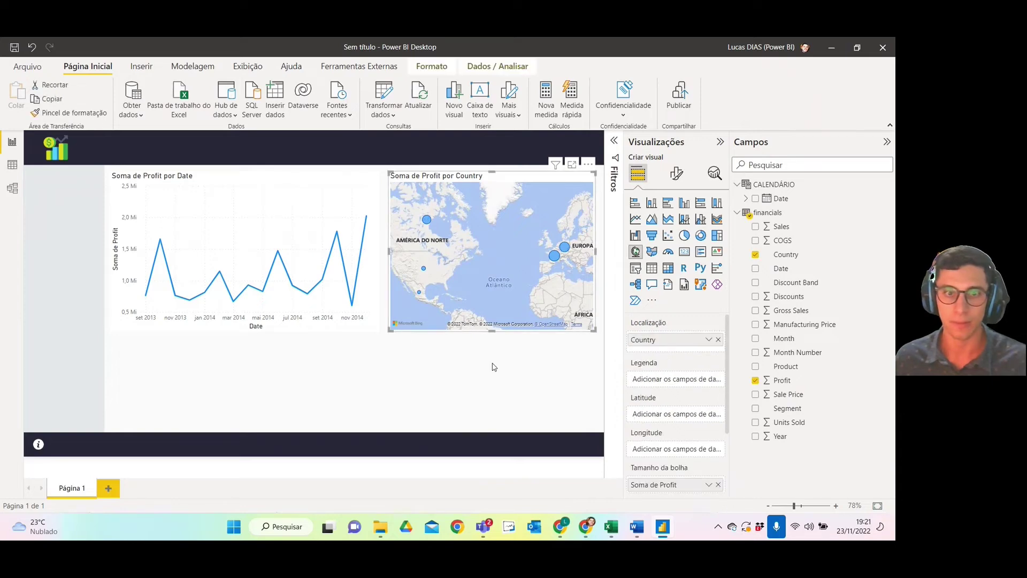
pyautogui.click(302, 357)
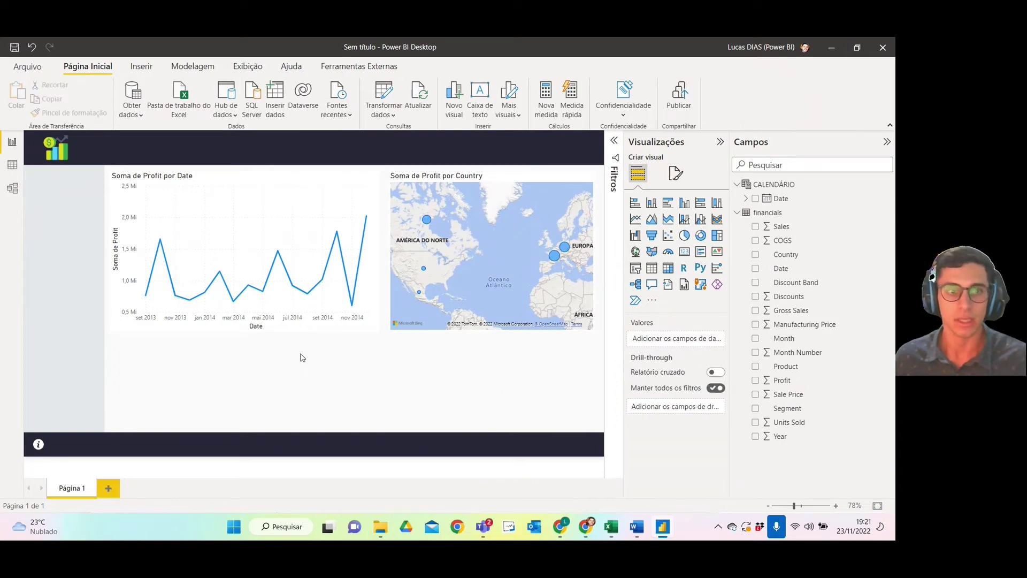
pyautogui.click(160, 182)
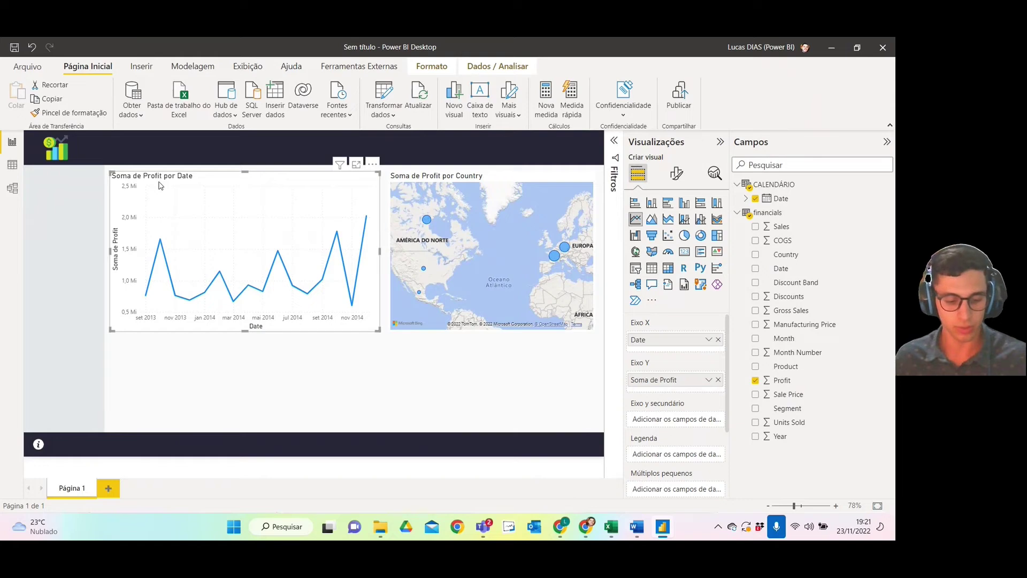
pyautogui.click(426, 382)
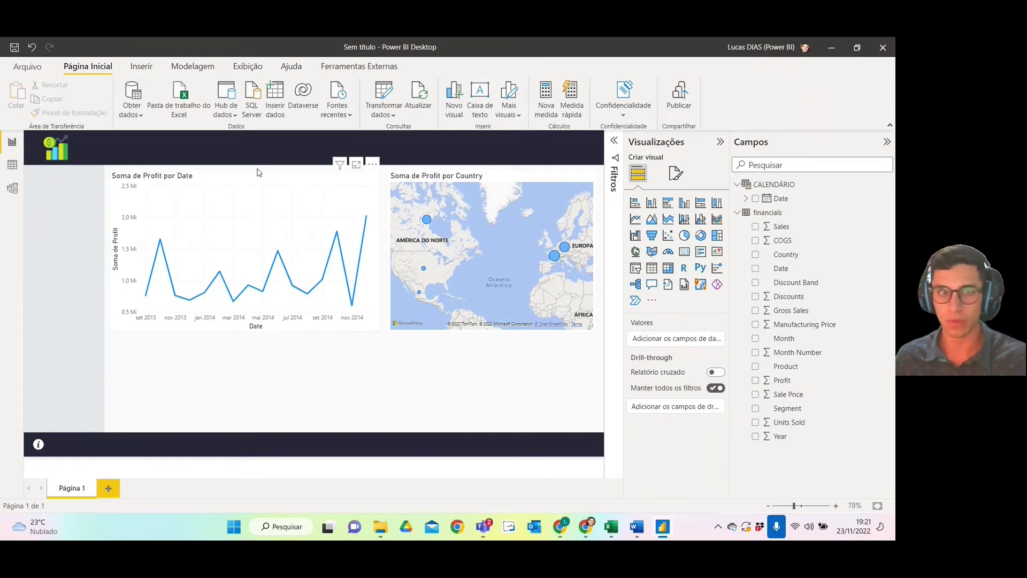
pyautogui.click(181, 181)
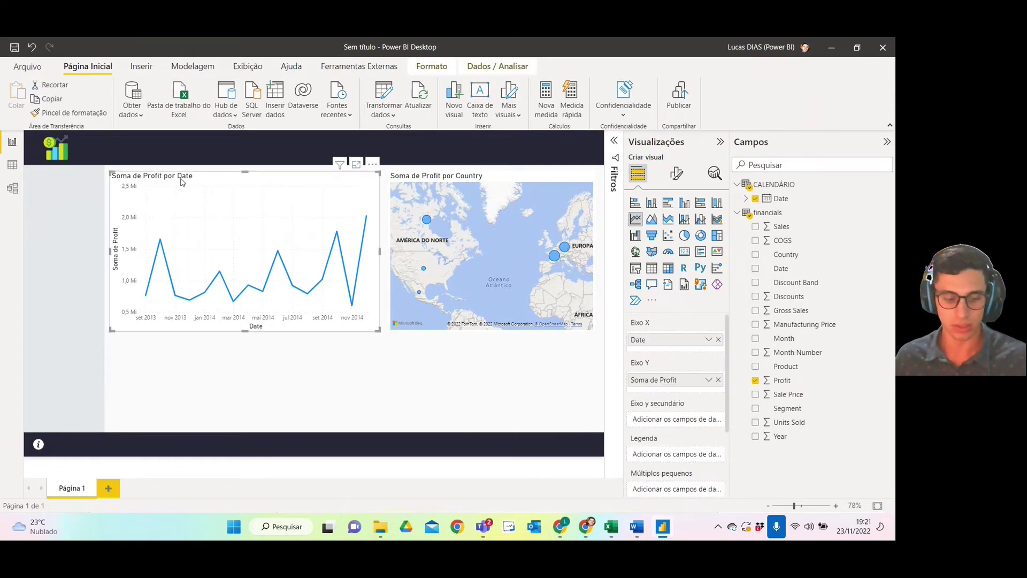
pyautogui.hotkey('ctrl', 'c')
pyautogui.hotkey('ctrl', 'v')
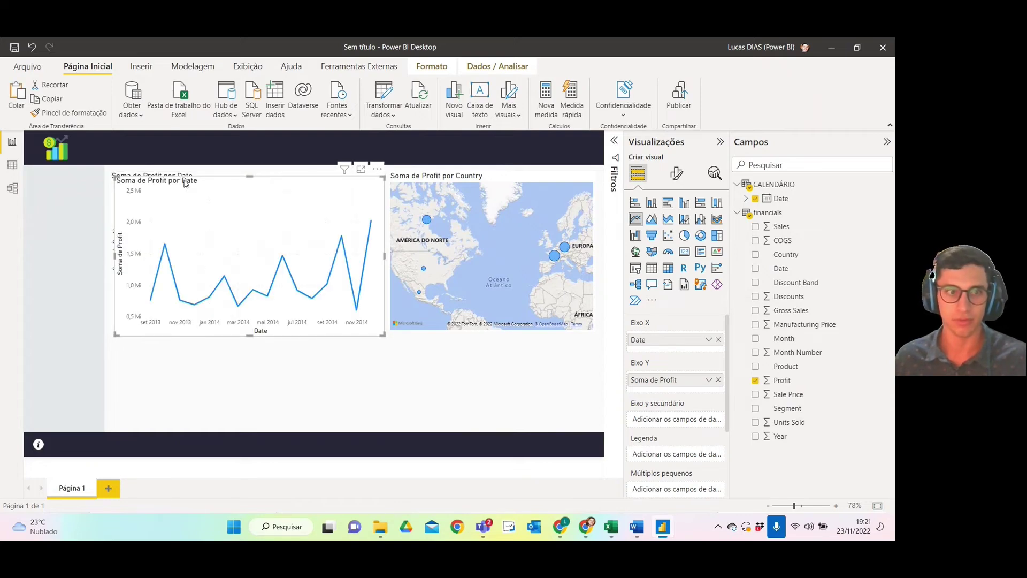
pyautogui.moveTo(185, 183); pyautogui.dragTo(255, 288)
pyautogui.press('Delete')
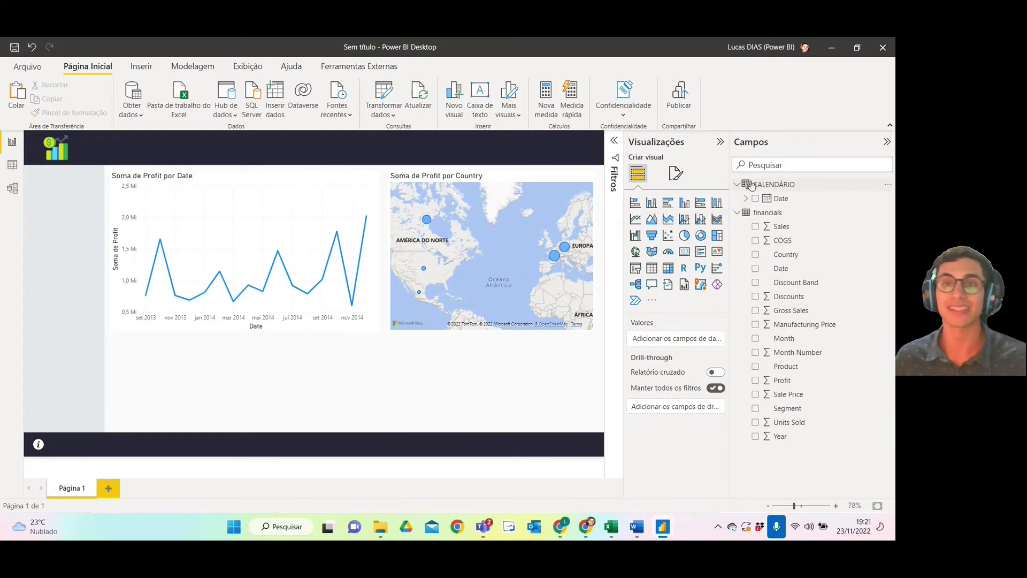
# - Insert a clustered column chart plotting Sales by Segment, with Product as the legend, and widen it
pyautogui.click(689, 207)
pyautogui.moveTo(189, 359); pyautogui.dragTo(225, 317)
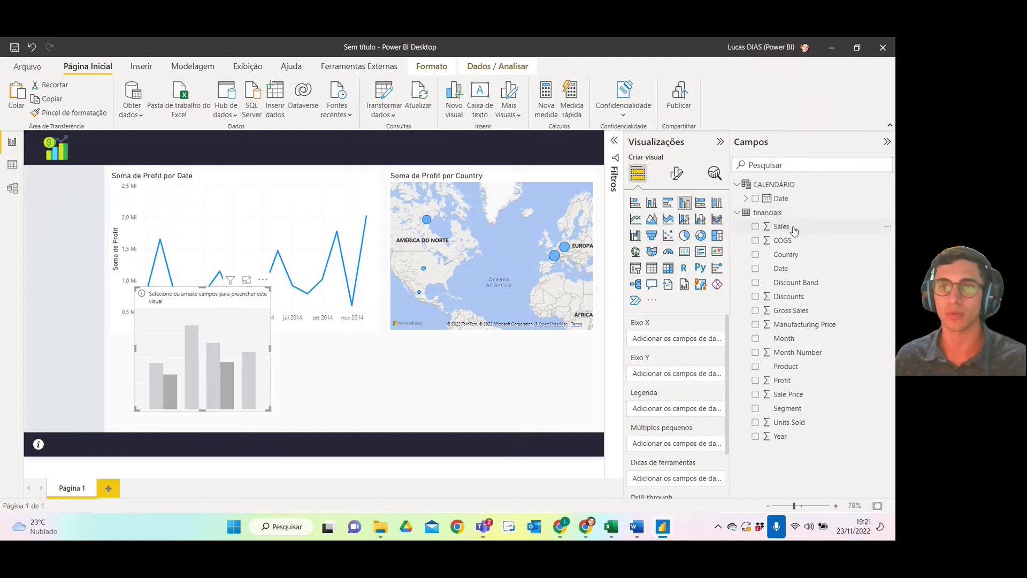
pyautogui.moveTo(794, 229); pyautogui.dragTo(679, 375)
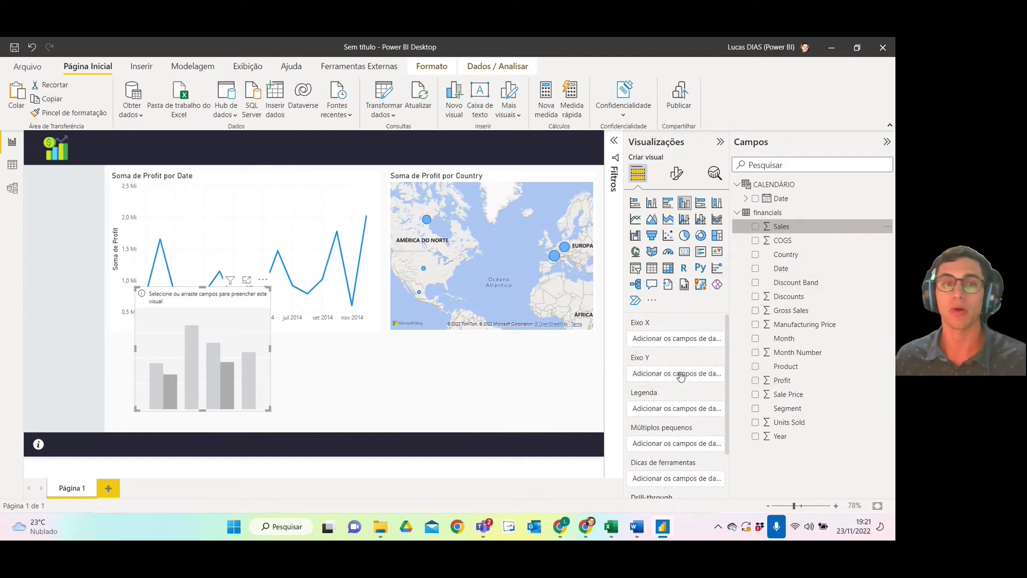
pyautogui.moveTo(269, 348); pyautogui.dragTo(364, 368)
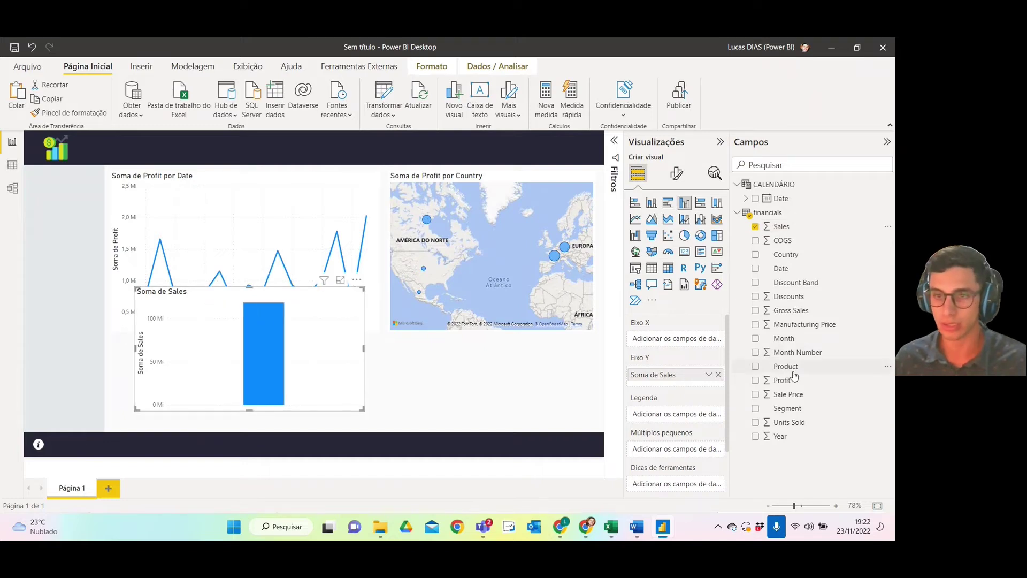
pyautogui.moveTo(792, 369); pyautogui.dragTo(683, 419)
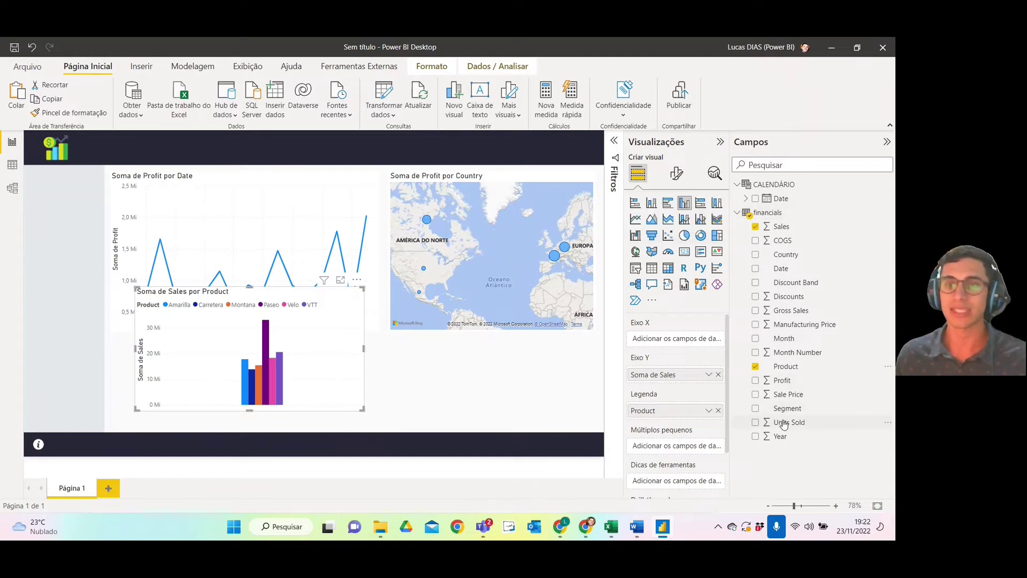
pyautogui.moveTo(788, 409); pyautogui.dragTo(686, 348)
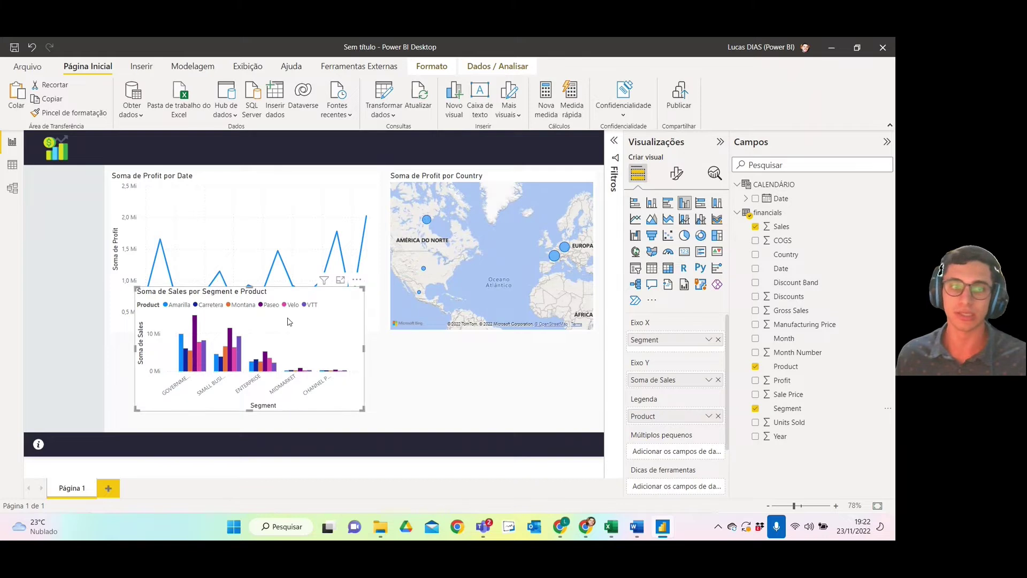
# - Fit the column chart into the strip below the line chart and map, spanning the full width of the white area
pyautogui.moveTo(252, 293); pyautogui.dragTo(222, 308)
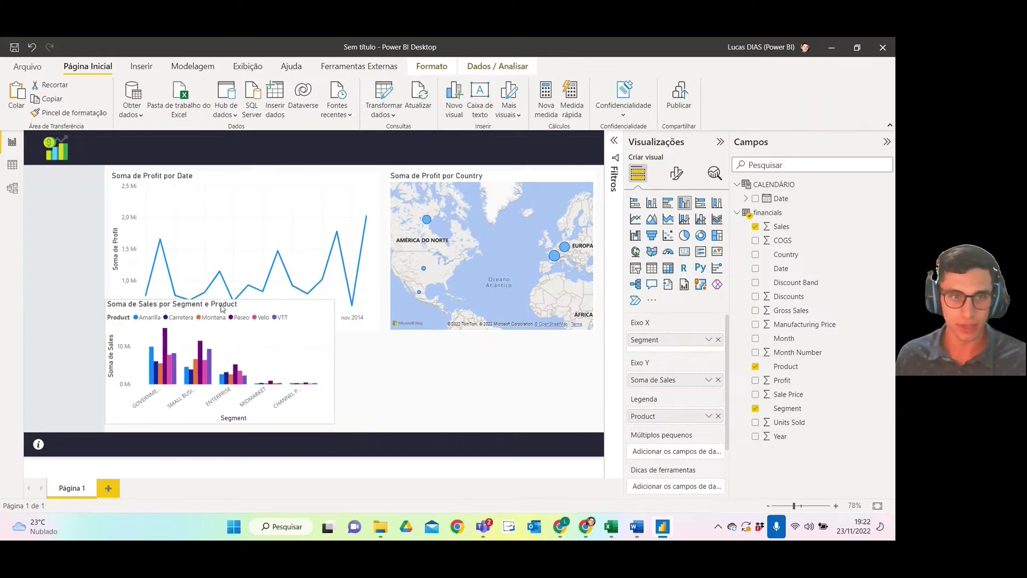
pyautogui.moveTo(334, 362); pyautogui.dragTo(597, 379)
pyautogui.moveTo(349, 301); pyautogui.dragTo(349, 334)
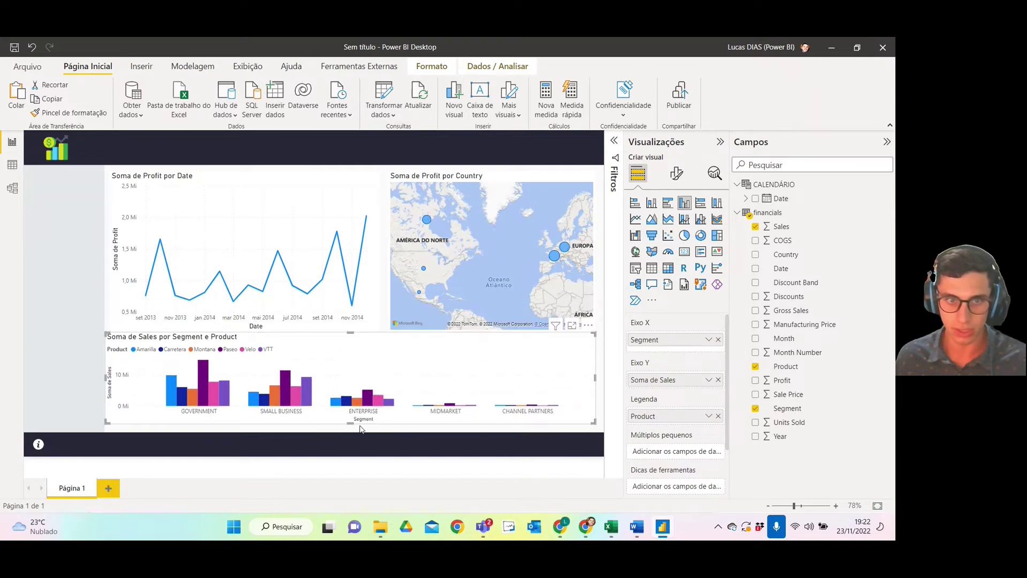
pyautogui.moveTo(350, 423); pyautogui.dragTo(352, 430)
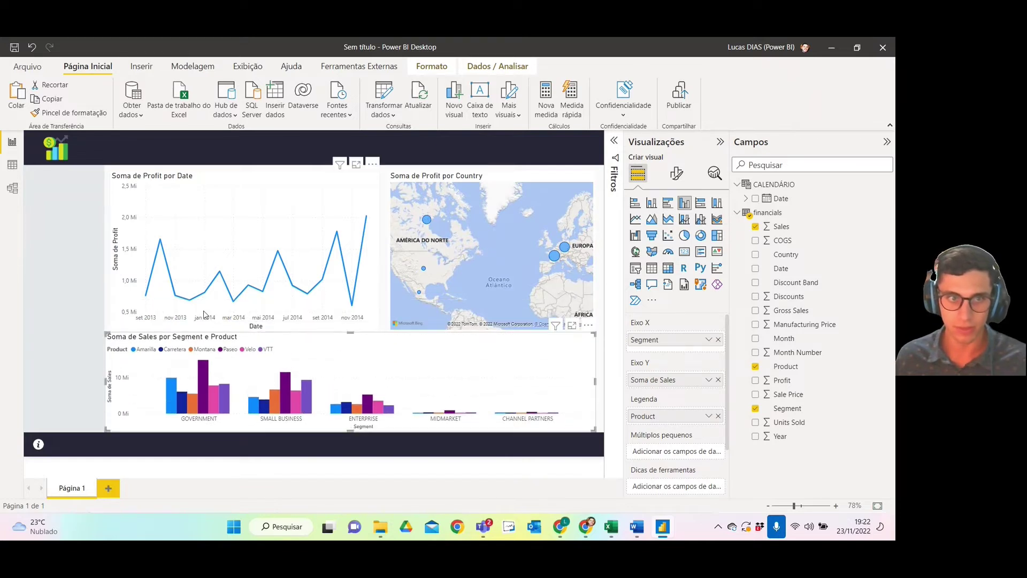
# - Shorten the profit line chart from below, nudge it slightly to the right, and adjust its width to leave a gap before the map
pyautogui.click(198, 198)
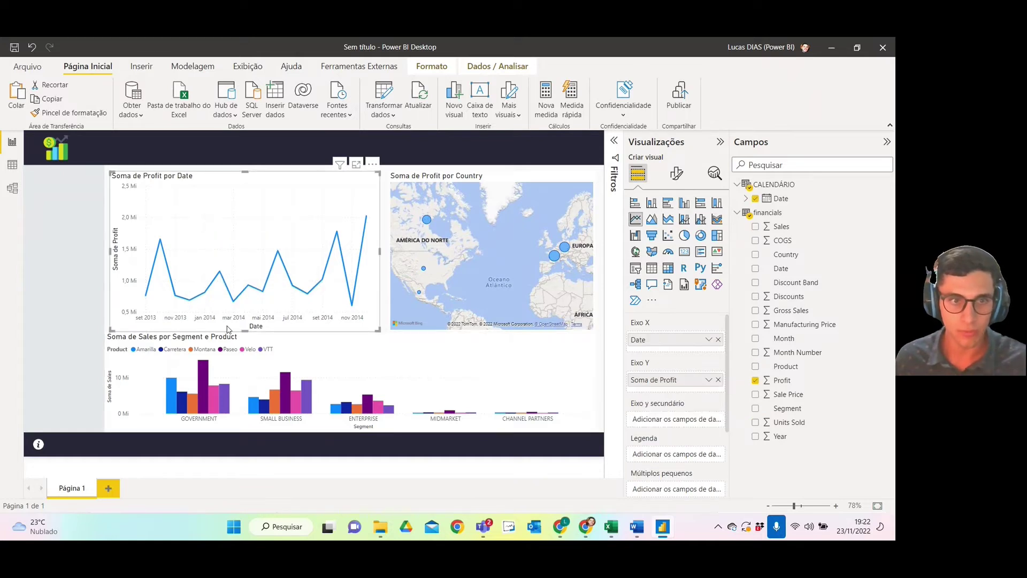
pyautogui.moveTo(243, 330); pyautogui.dragTo(241, 318)
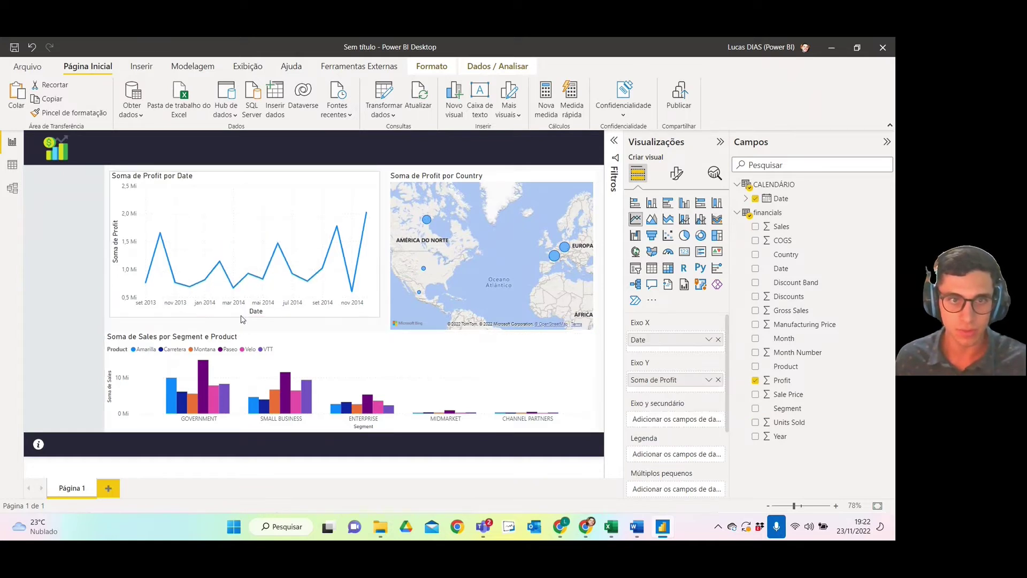
pyautogui.moveTo(380, 247)
pyautogui.mouseDown()
pyautogui.moveTo(362, 247)
pyautogui.moveTo(375, 248)
pyautogui.mouseUp()
pyautogui.moveTo(188, 187); pyautogui.dragTo(189, 185)
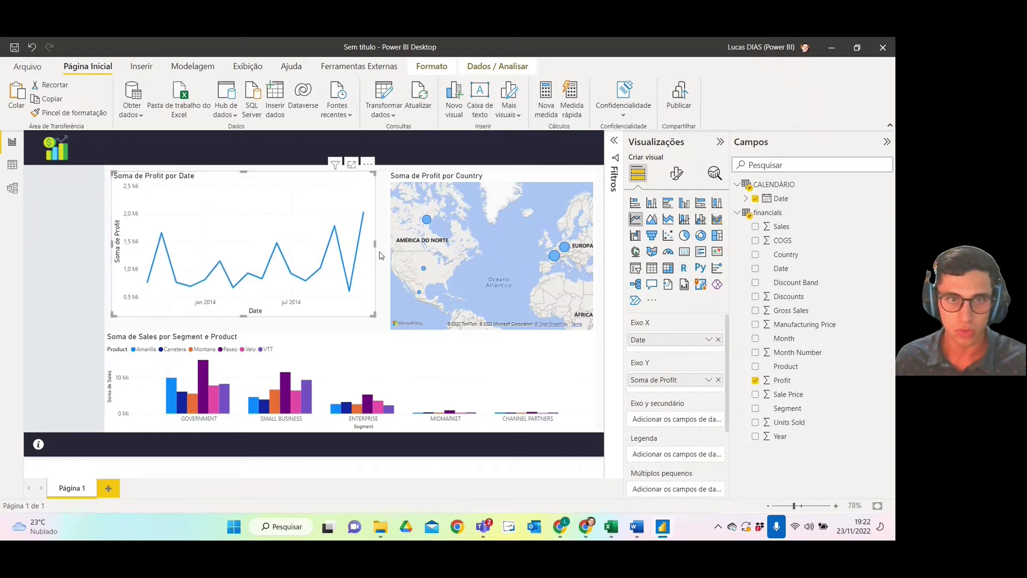
pyautogui.moveTo(375, 251); pyautogui.dragTo(379, 249)
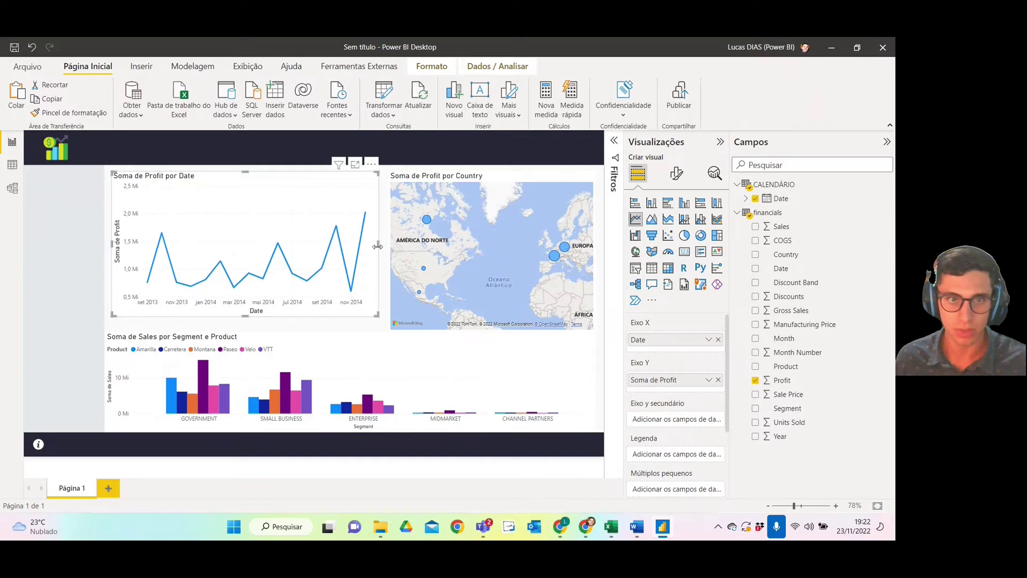
# - Move the map slightly closer to the line chart, trim its lower edge, and align its right edge with the column chart
pyautogui.moveTo(418, 172); pyautogui.dragTo(410, 174)
pyautogui.moveTo(489, 332); pyautogui.dragTo(484, 329)
pyautogui.moveTo(593, 258); pyautogui.dragTo(594, 254)
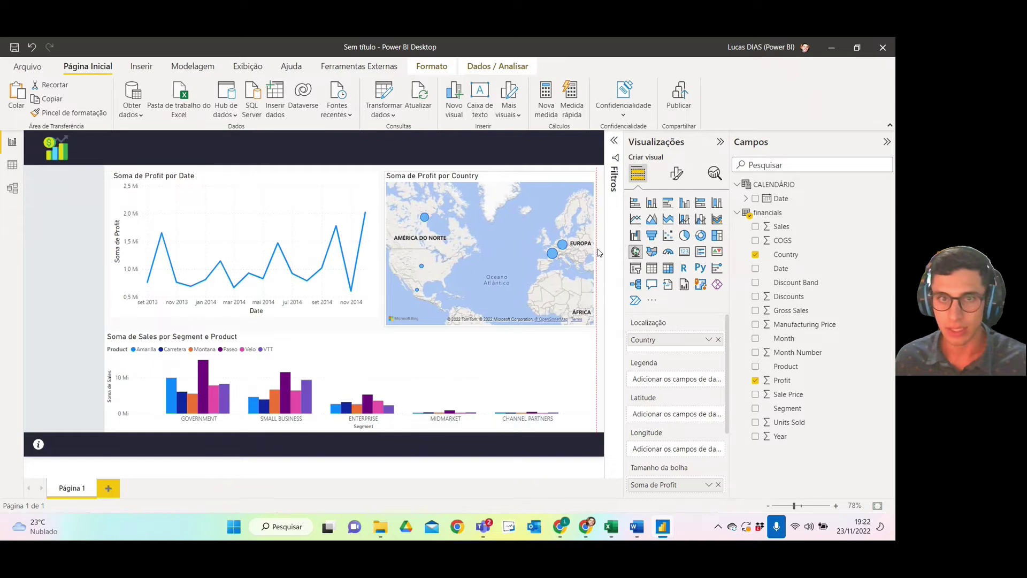
# - Stretch the profit line chart down to the map's lower edge, and deselect it
pyautogui.click(254, 311)
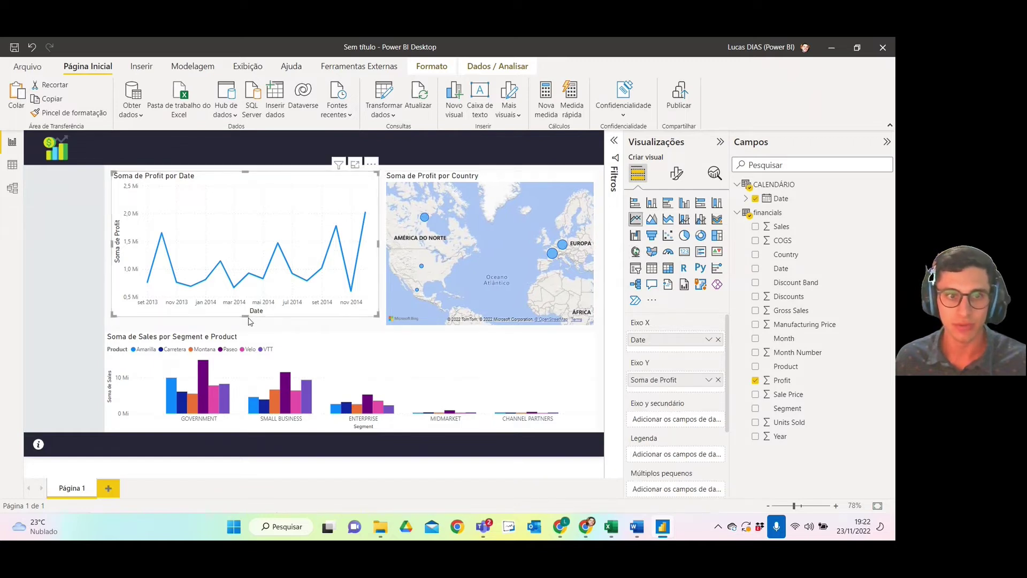
pyautogui.moveTo(246, 316); pyautogui.dragTo(252, 326)
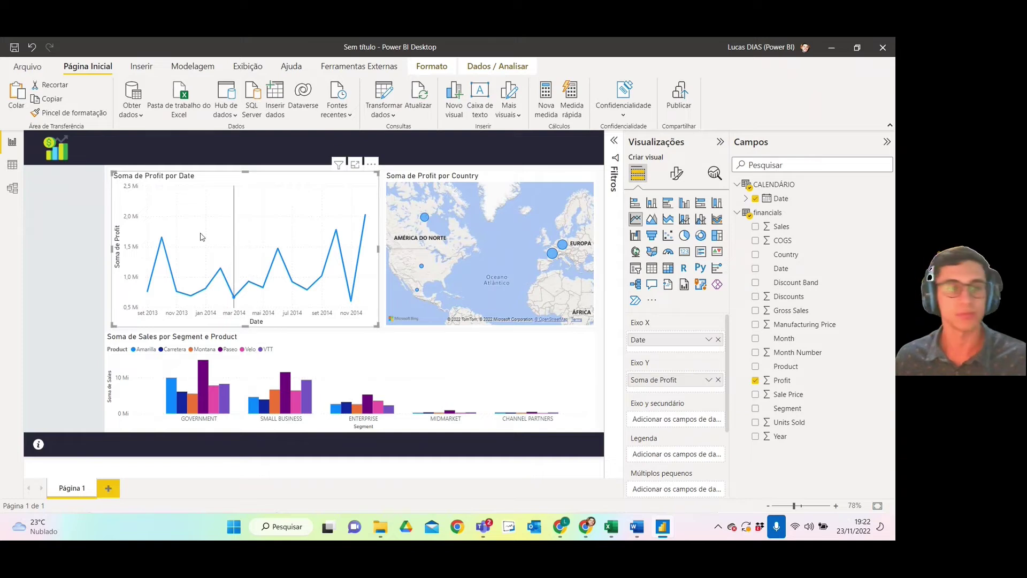
pyautogui.click(71, 281)
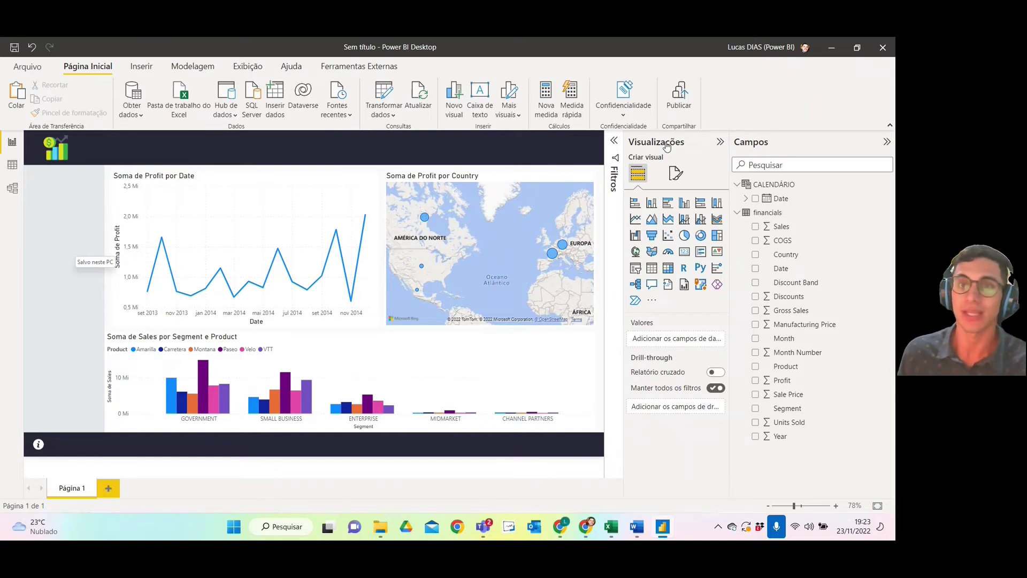
# - Collapse the Visualizações pane to give the report canvas more room, and insert a text box on the page
pyautogui.click(720, 141)
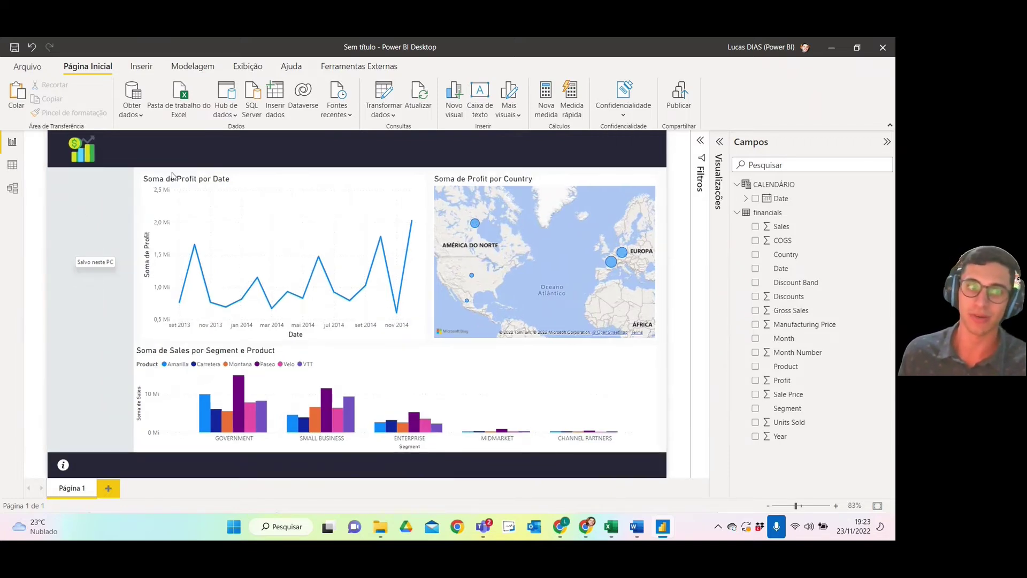
pyautogui.click(191, 182)
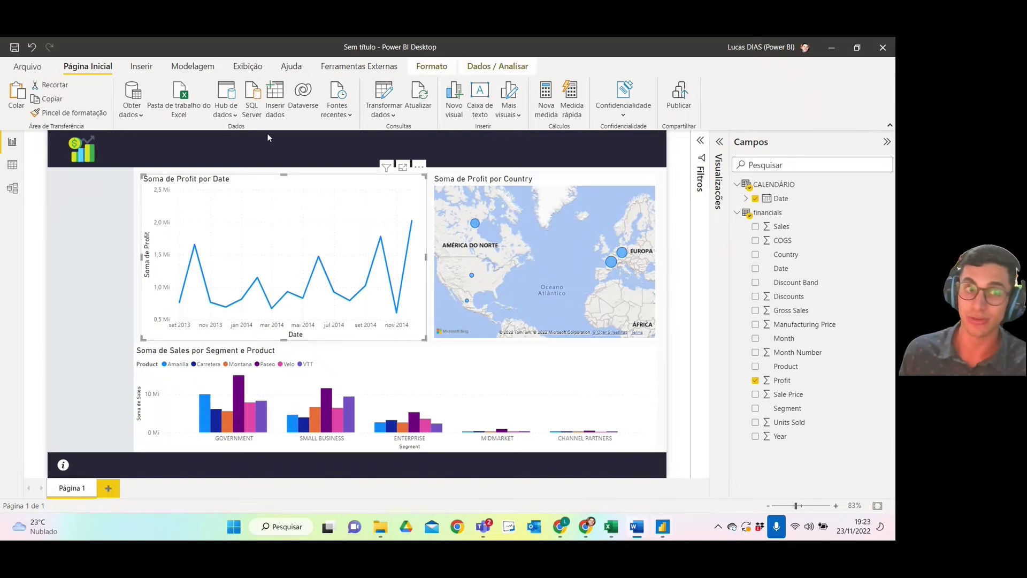
pyautogui.click(286, 138)
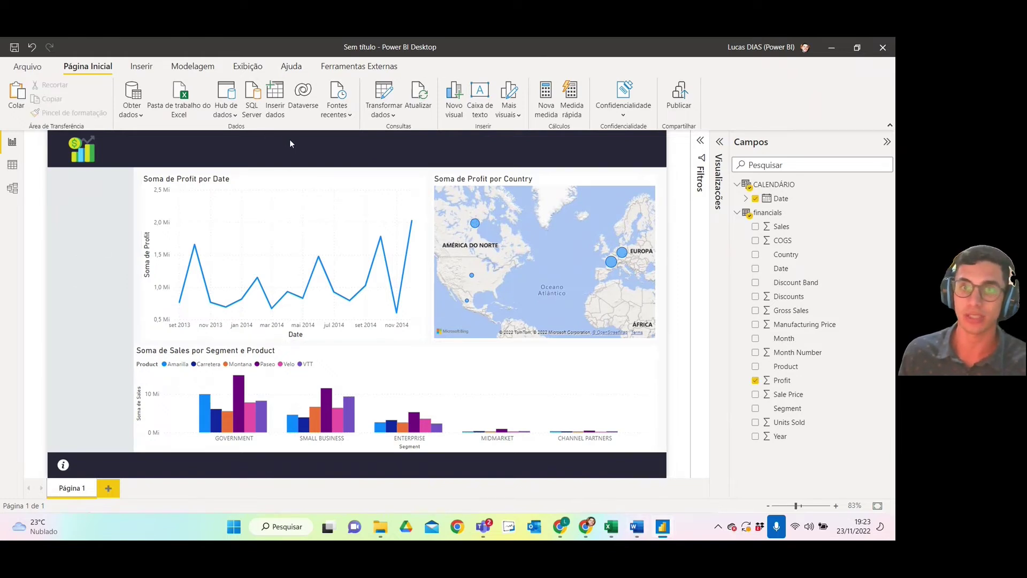
pyautogui.click(135, 70)
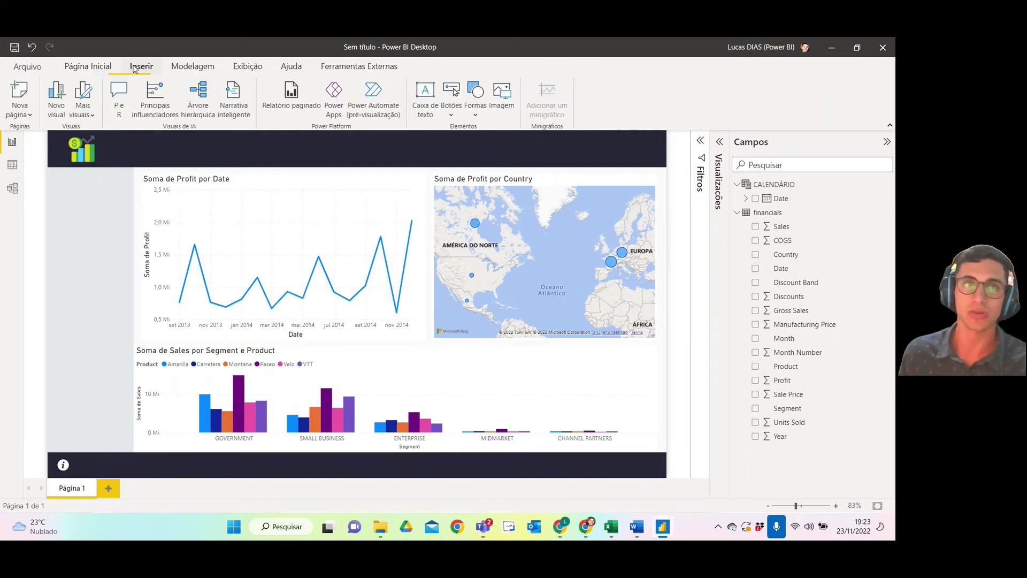
pyautogui.click(421, 106)
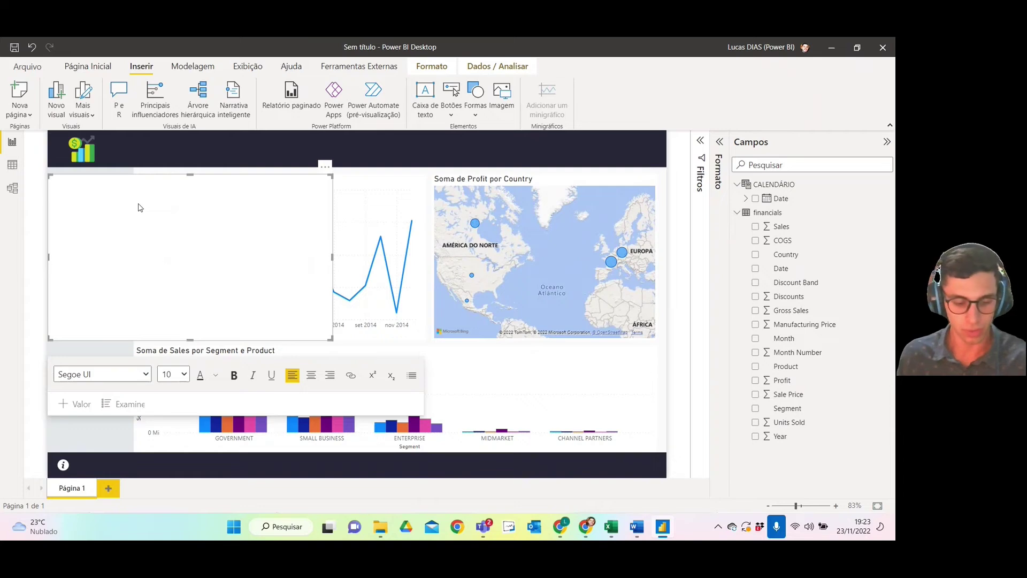
pyautogui.write('eXECUTIVE')
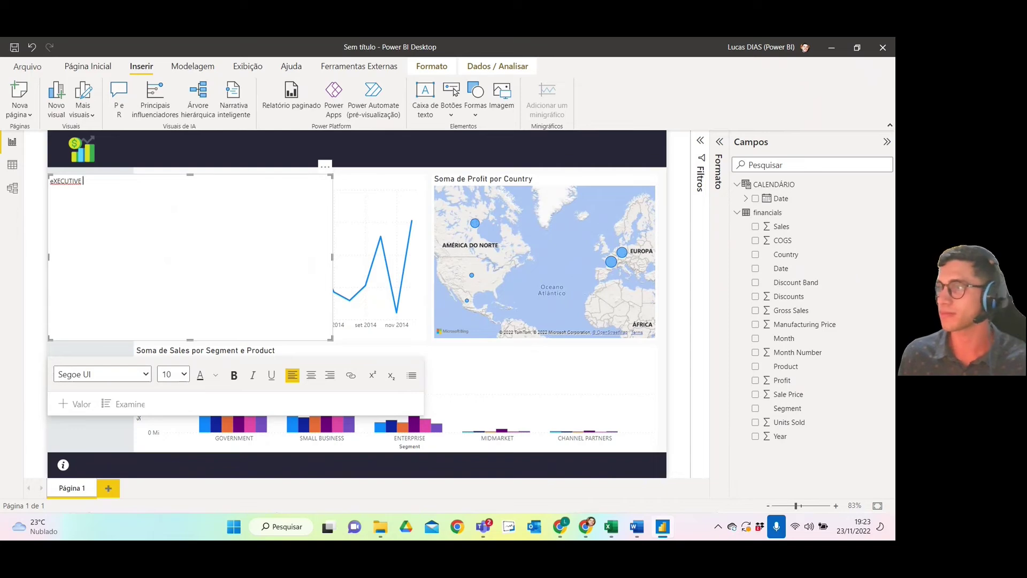
pyautogui.rightClick(66, 181)
pyautogui.press('Escape')
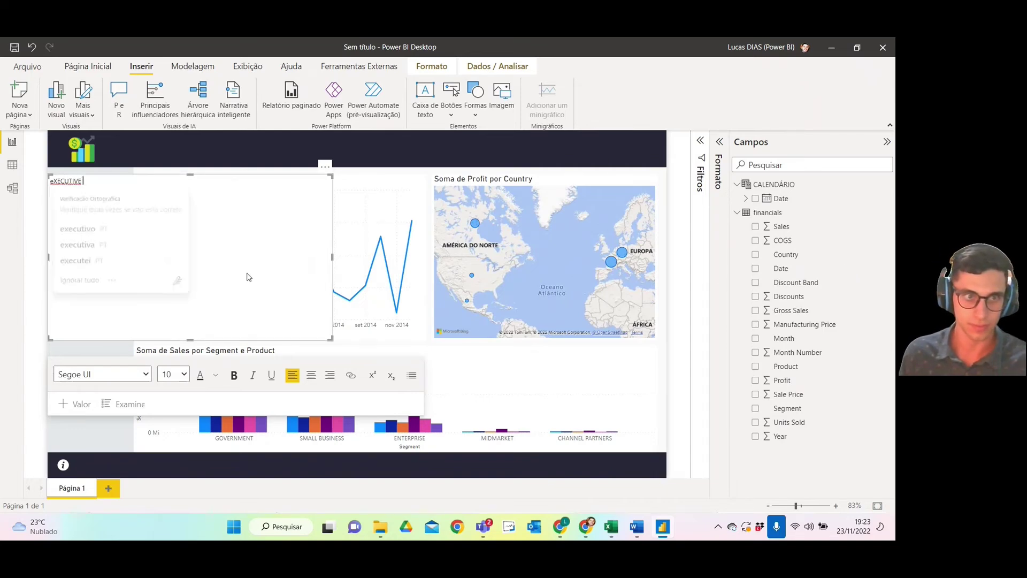
# - Replace the text box's content with "Relatório Executivo -" in normal capitalization
pyautogui.moveTo(120, 194); pyautogui.dragTo(41, 190)
pyautogui.write('R')
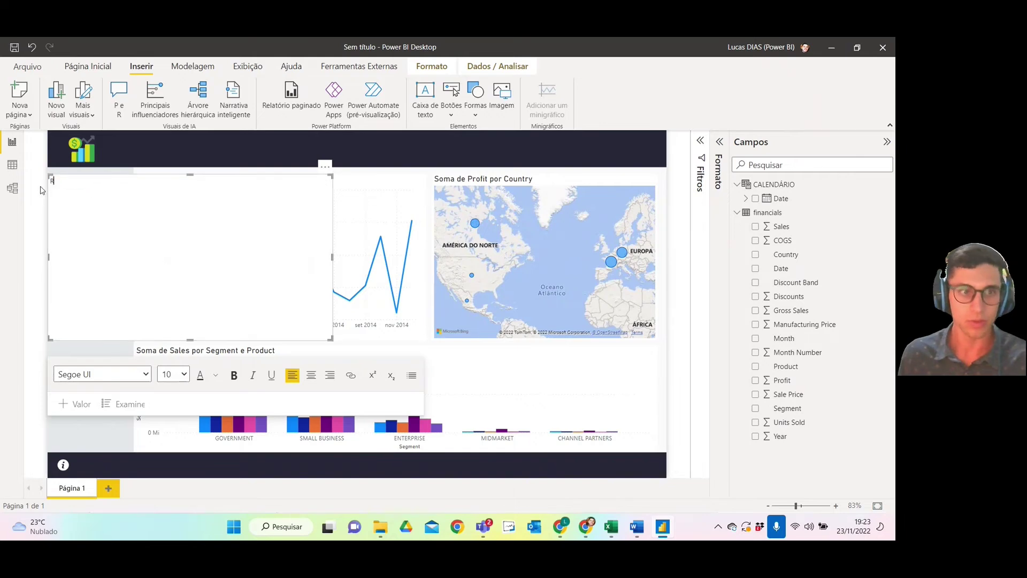
pyautogui.press('capslock')
pyautogui.write('ela')
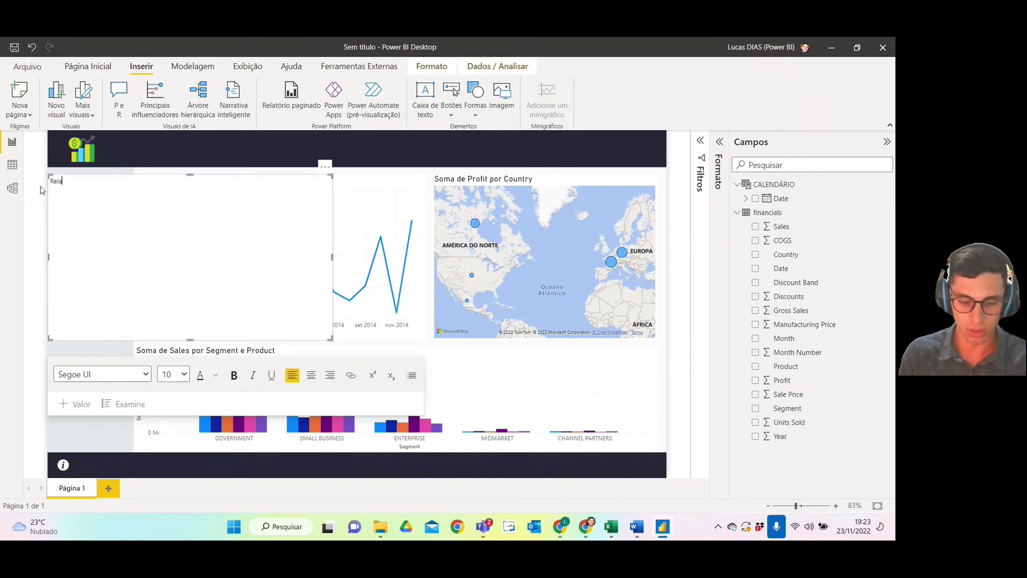
pyautogui.write('tório Executivo -')
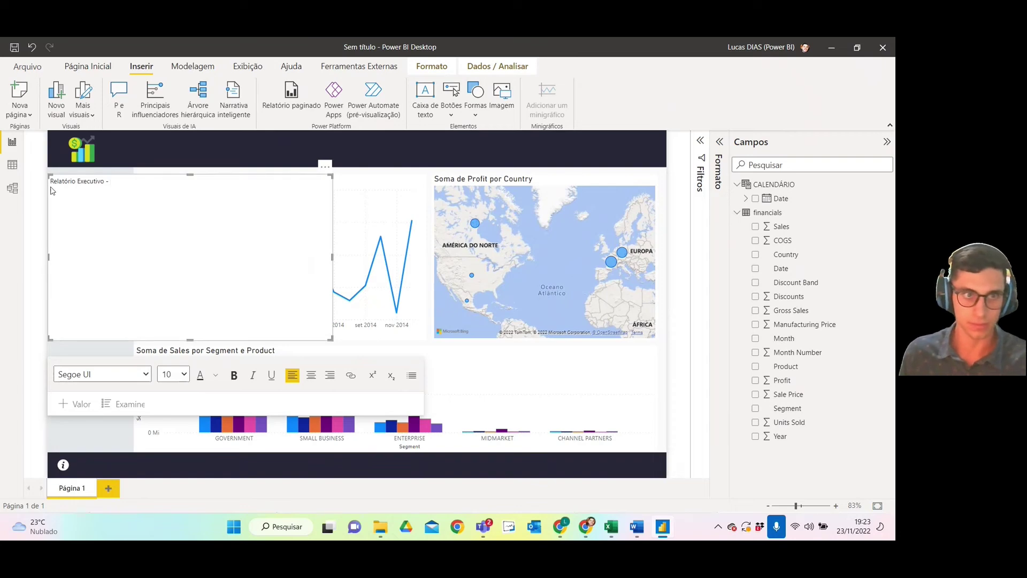
# - Reword the text box title to "Sumário Executivo - Relatório Financeiro", correcting the capitalization of "Financeiro"
pyautogui.doubleClick(63, 182)
pyautogui.press('BackSpace')
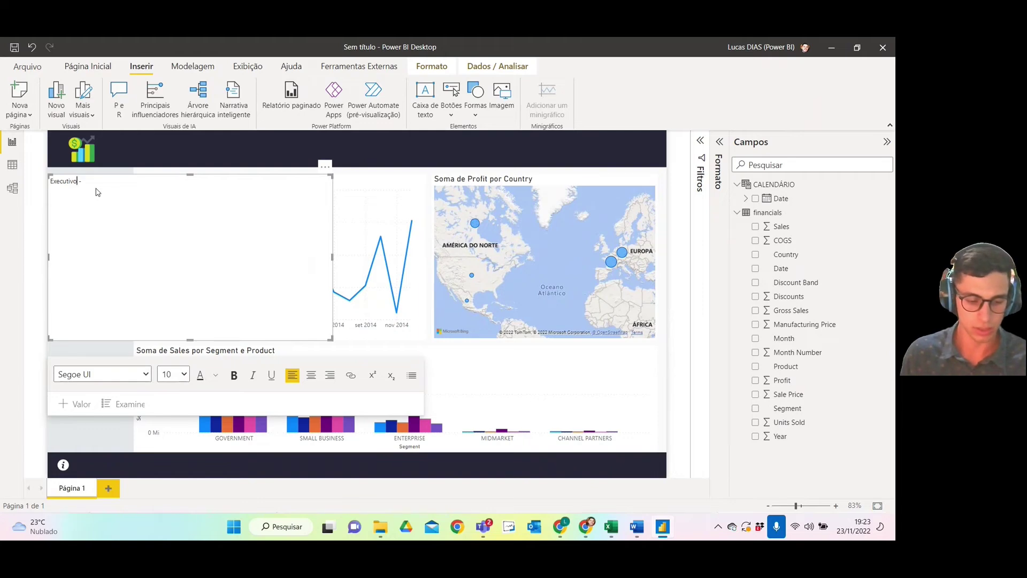
pyautogui.press('BackSpace')
pyautogui.press('BackSpace')
pyautogui.press('BackSpace')
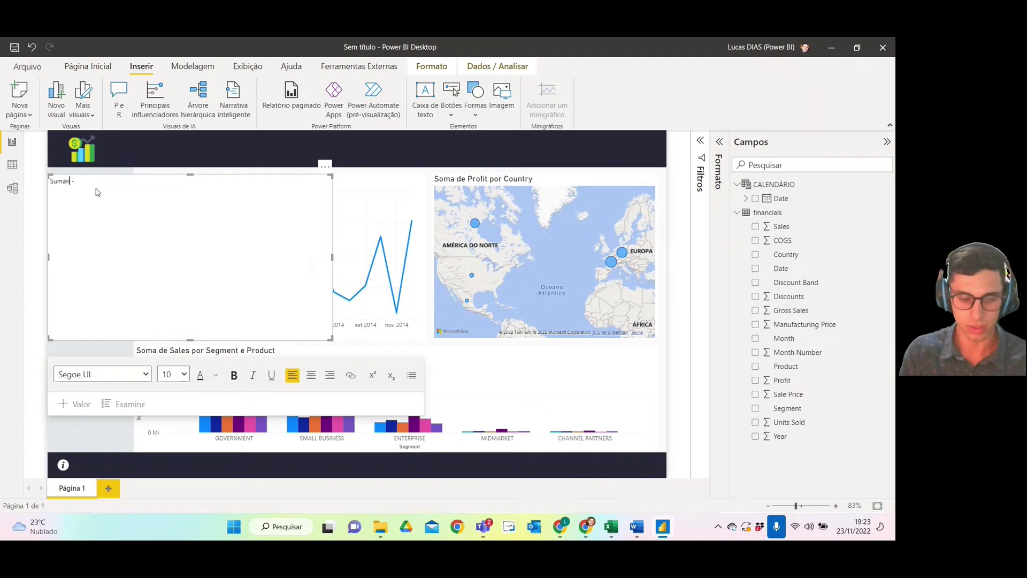
pyautogui.write('Executivo')
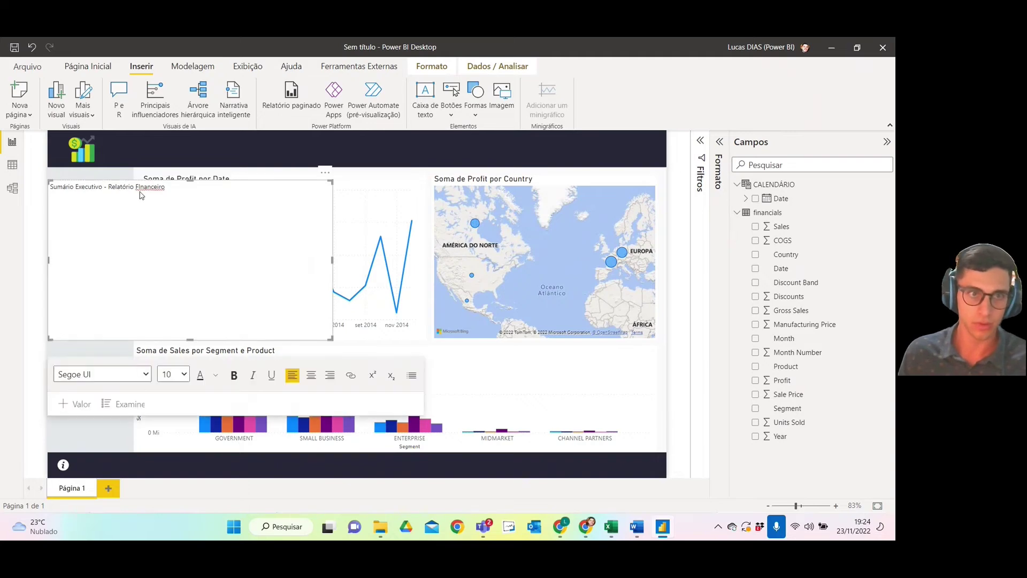
pyautogui.click(140, 188)
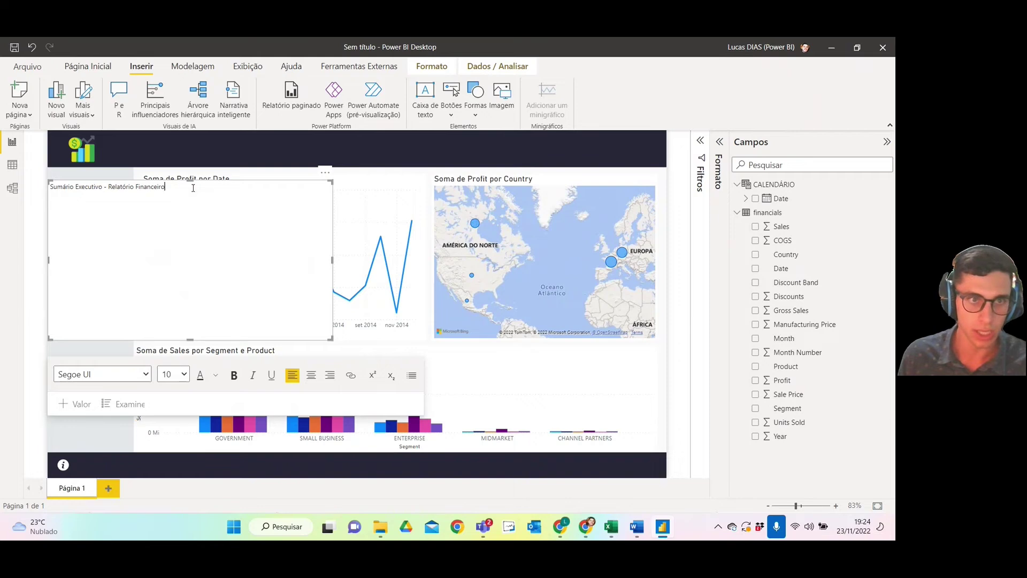
# - Select the whole title in the text box and open its font colour choices
pyautogui.hotkey('ctrl', 'a')
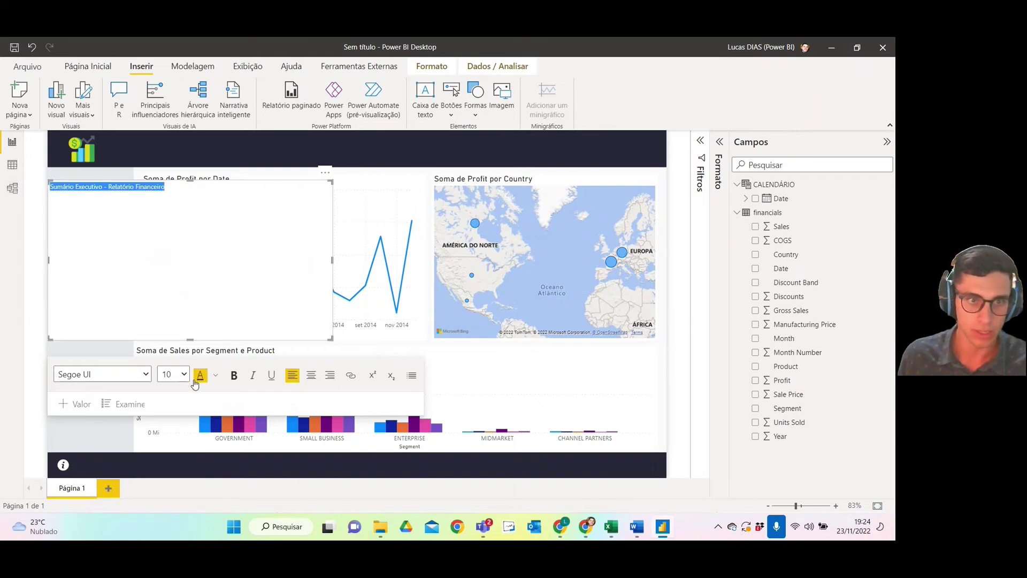
pyautogui.click(215, 377)
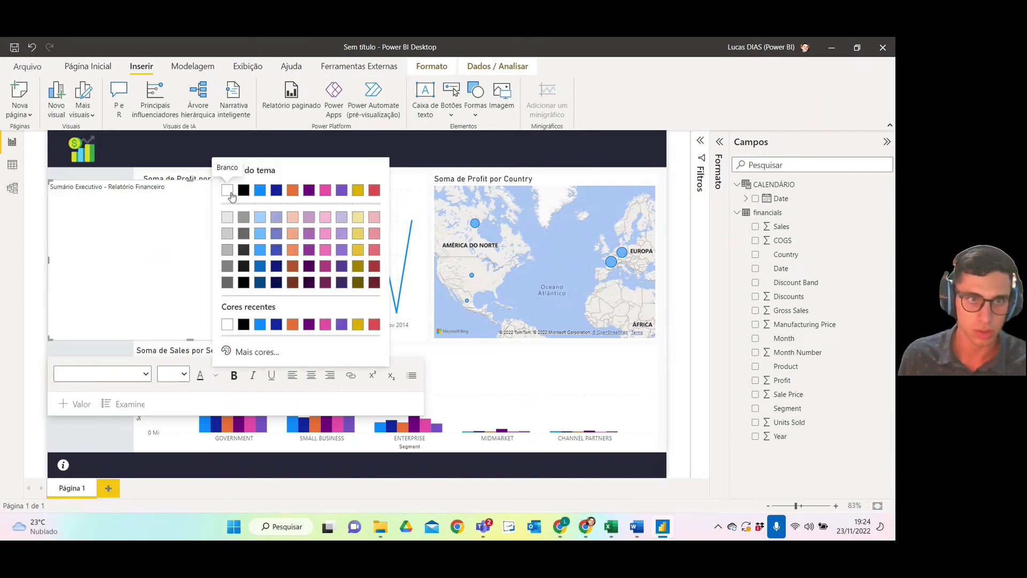
# - Set the font size of the "Sumário Executivo - Relatório Financeiro" title text to 24
pyautogui.click(186, 376)
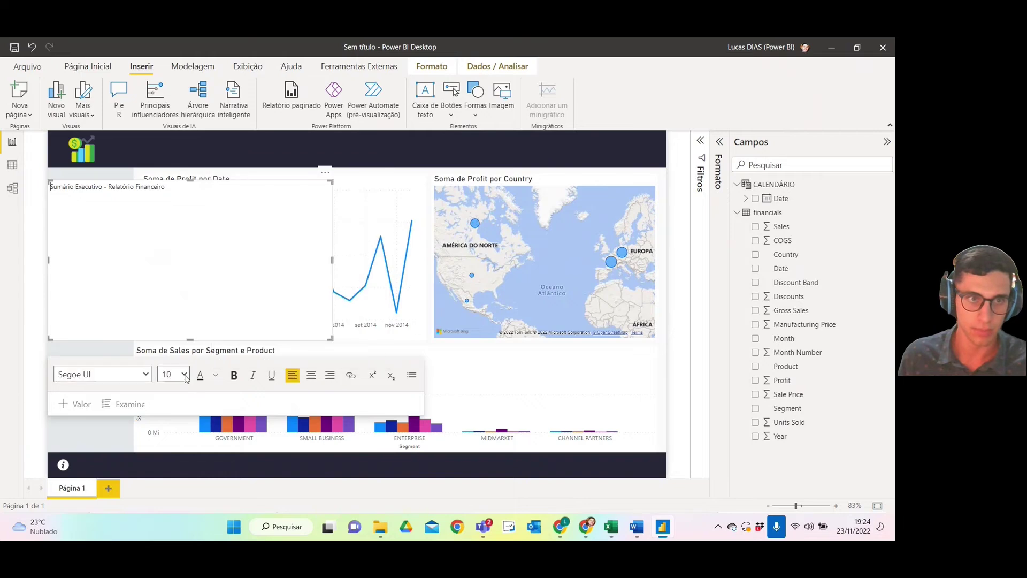
pyautogui.moveTo(174, 187); pyautogui.dragTo(50, 187)
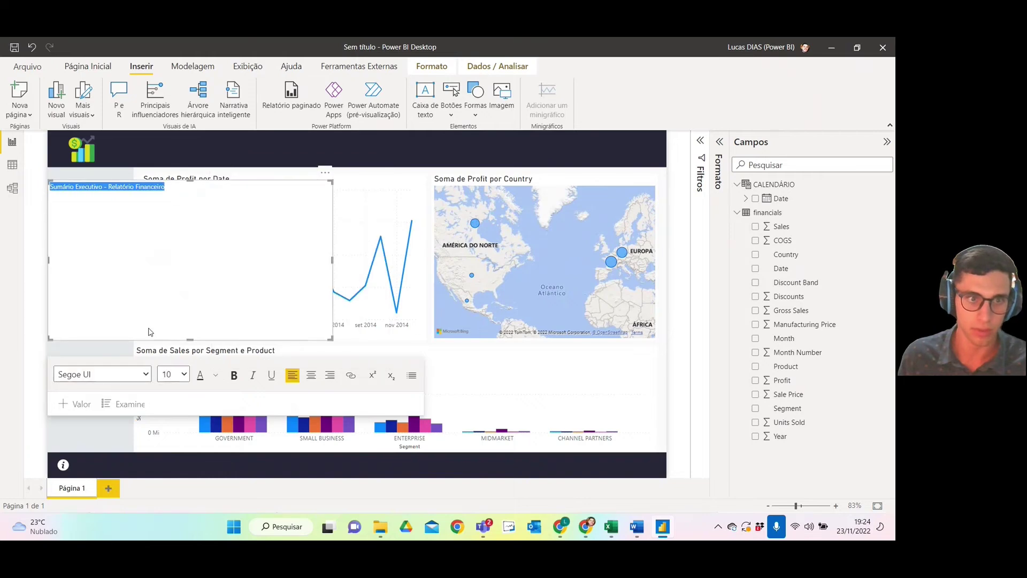
pyautogui.click(187, 378)
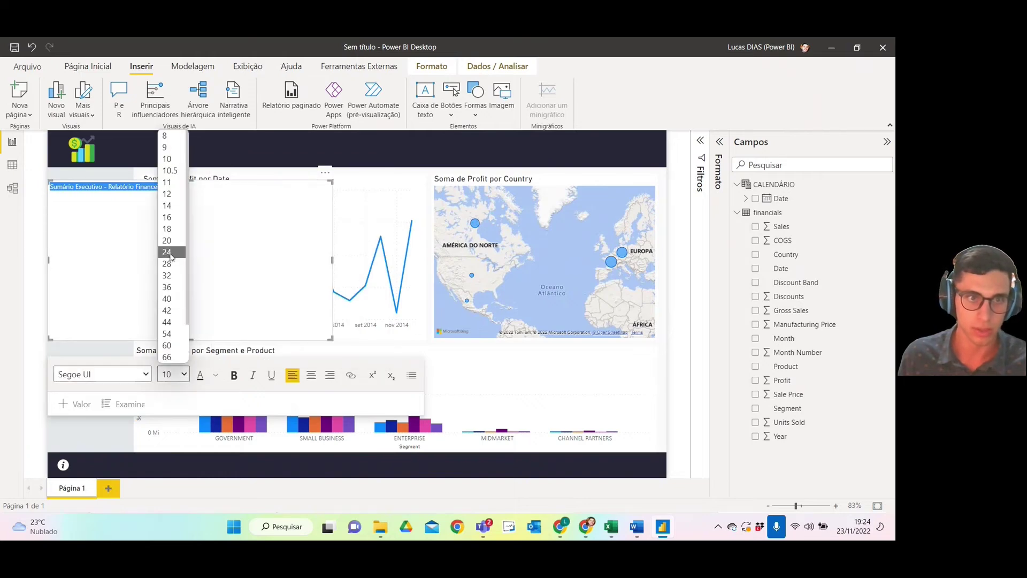
pyautogui.click(173, 261)
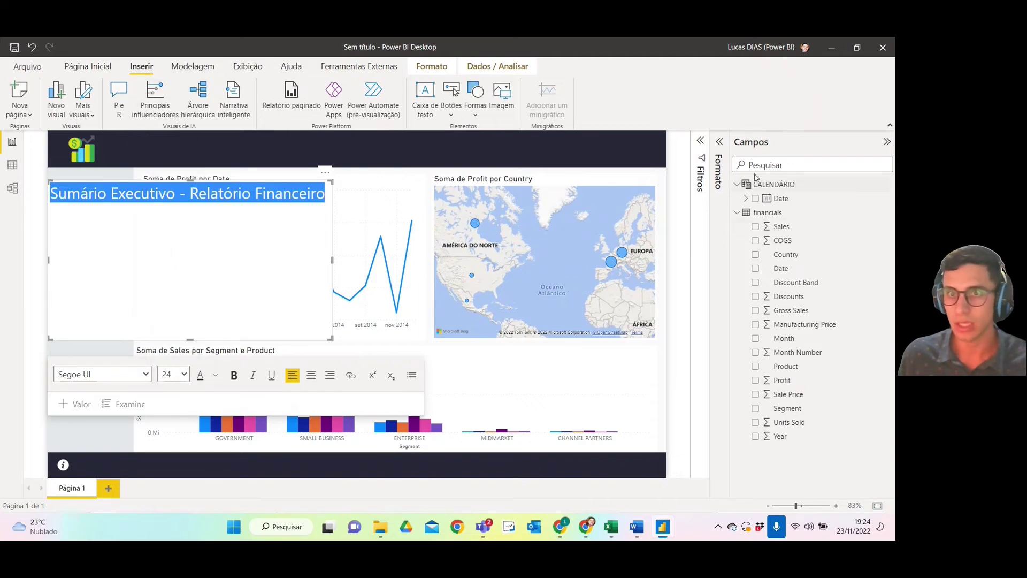
# - Turn off the background of the title text box in its effects settings
pyautogui.click(721, 146)
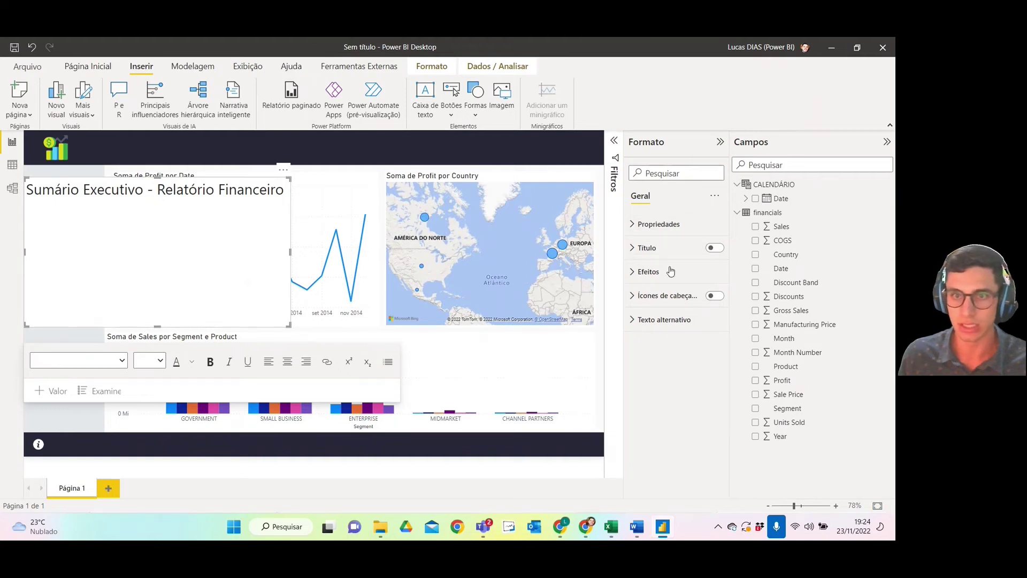
pyautogui.click(639, 272)
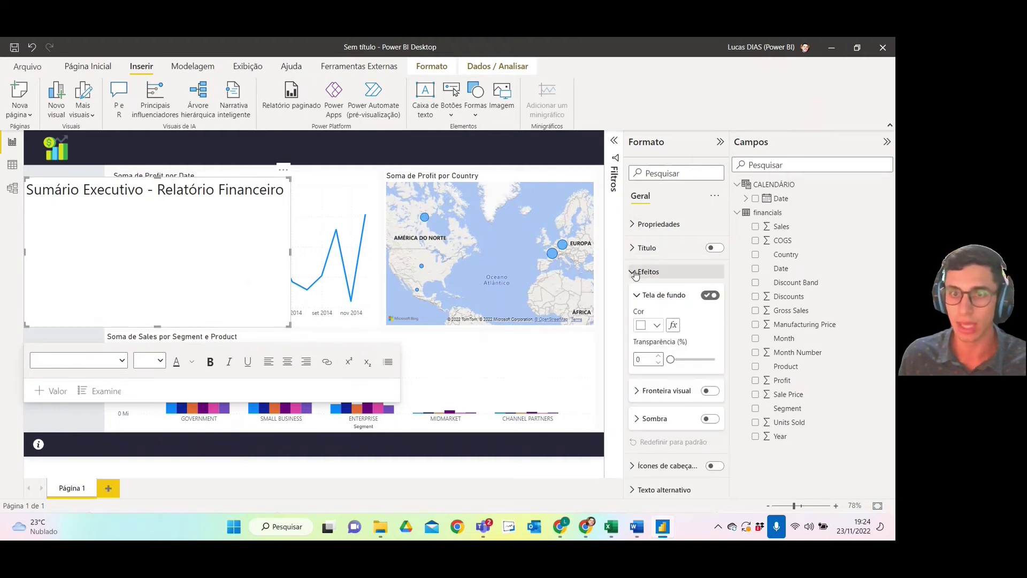
pyautogui.click(710, 295)
# - Format the whole title text as white and bold
pyautogui.click(30, 188)
pyautogui.moveTo(30, 188); pyautogui.dragTo(292, 197)
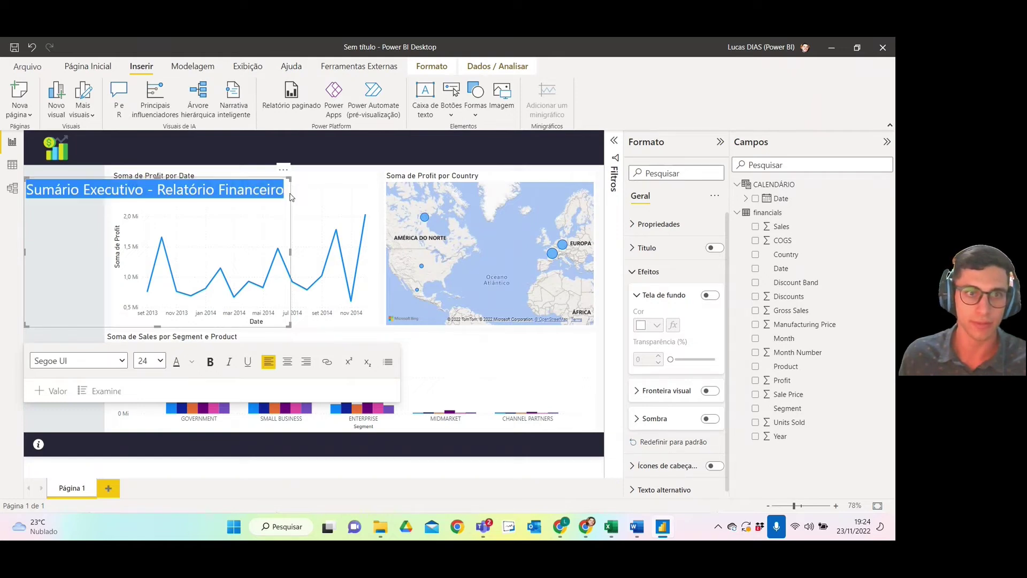
pyautogui.click(191, 362)
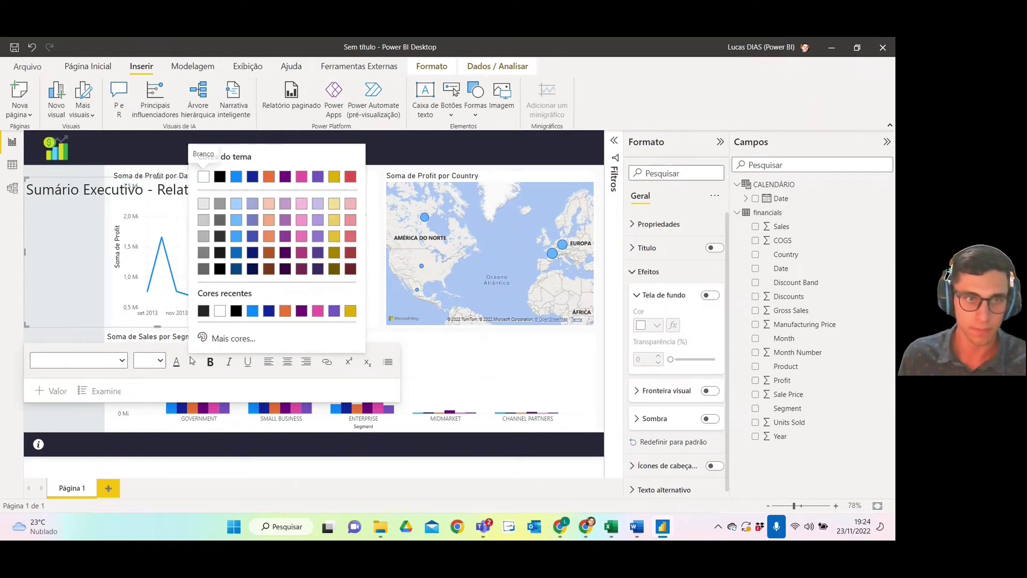
pyautogui.click(206, 180)
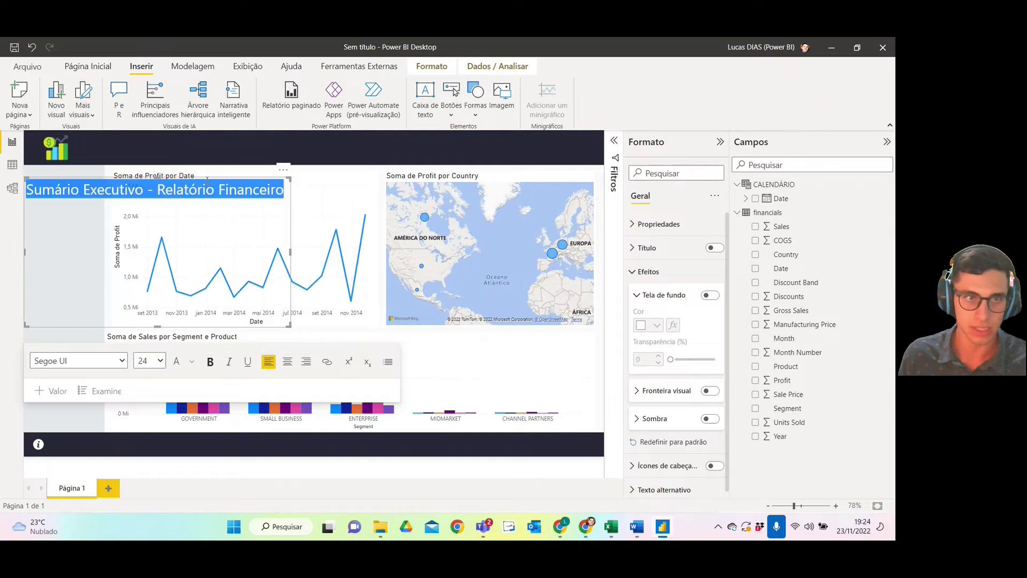
pyautogui.click(211, 363)
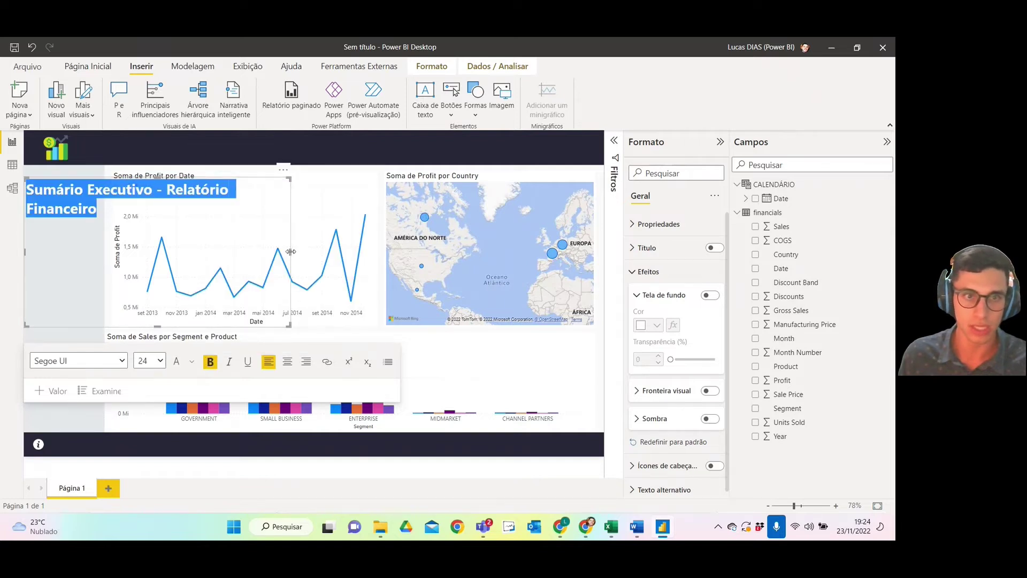
# - Resize the title text box to fit its text on one line and place it in the dark header beside the logo
pyautogui.moveTo(291, 251); pyautogui.dragTo(334, 250)
pyautogui.moveTo(176, 326); pyautogui.dragTo(179, 204)
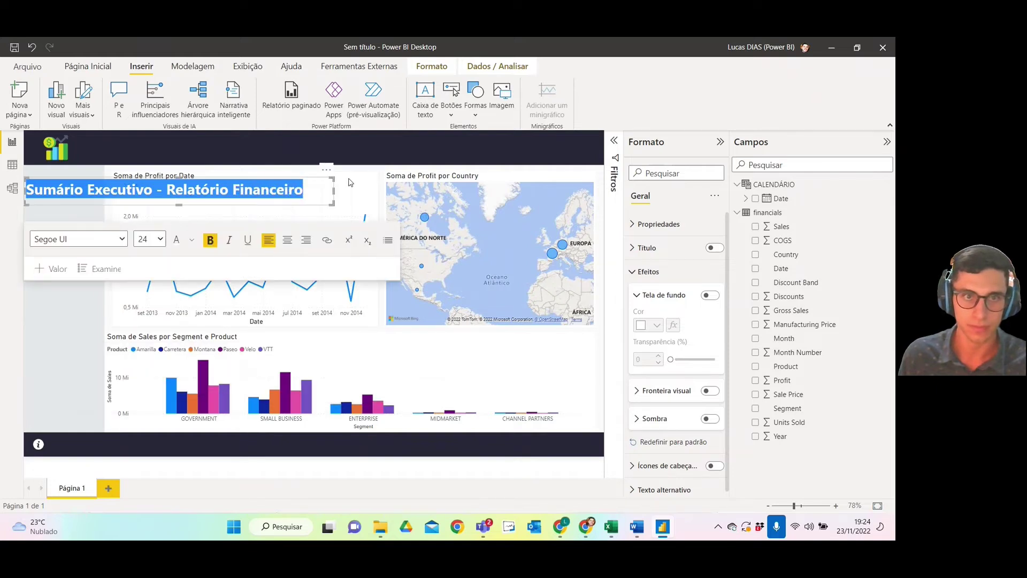
pyautogui.moveTo(342, 180); pyautogui.dragTo(376, 130)
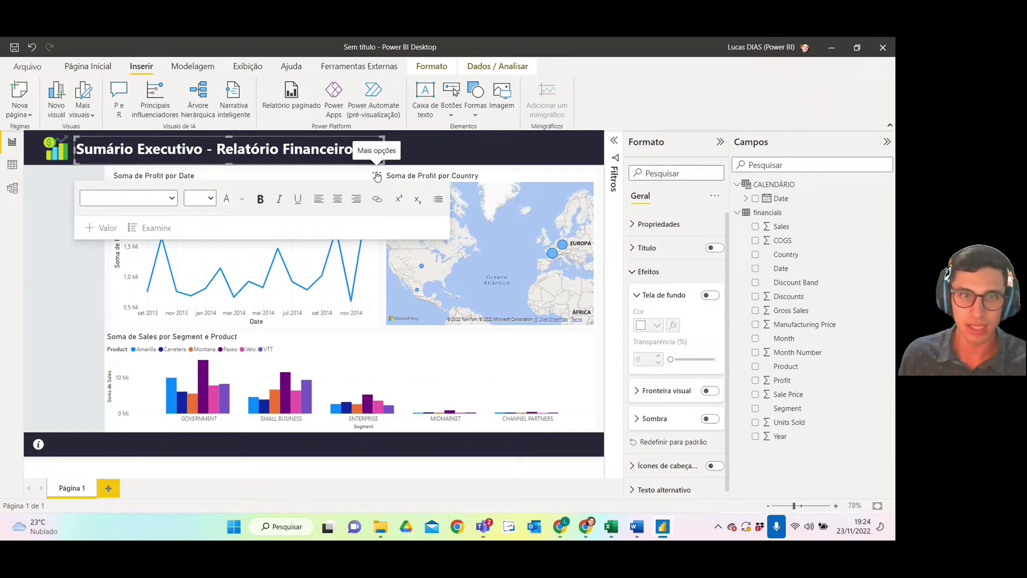
pyautogui.moveTo(379, 171)
pyautogui.mouseDown()
pyautogui.moveTo(409, 171)
pyautogui.moveTo(397, 170)
pyautogui.mouseUp()
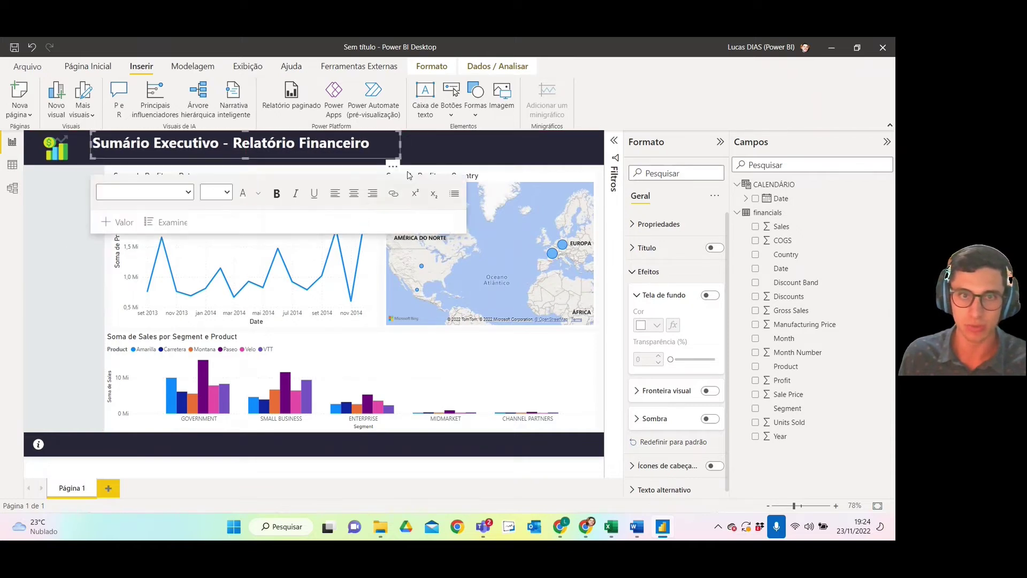
pyautogui.click(549, 177)
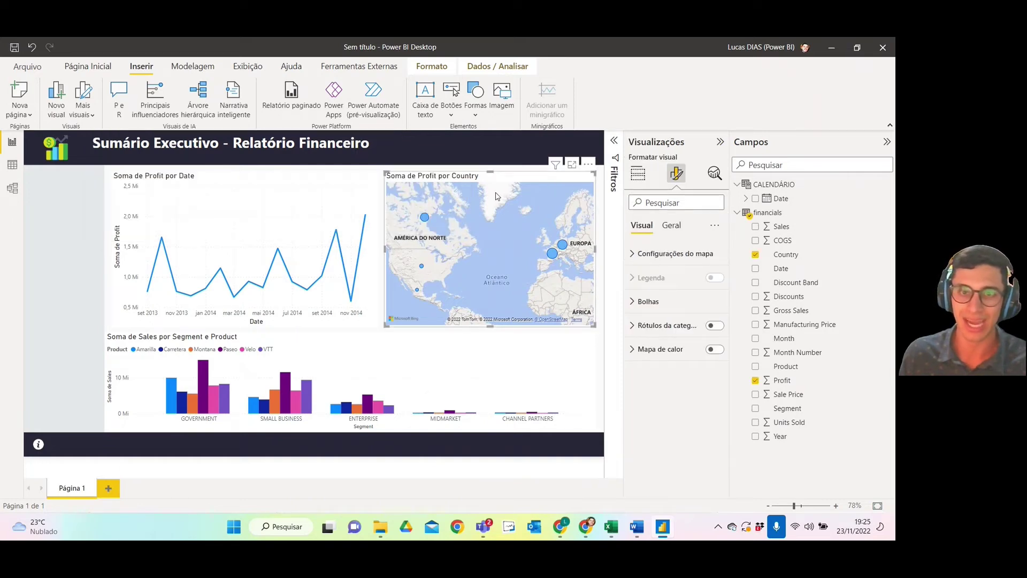
pyautogui.click(386, 146)
pyautogui.moveTo(394, 163); pyautogui.dragTo(387, 170)
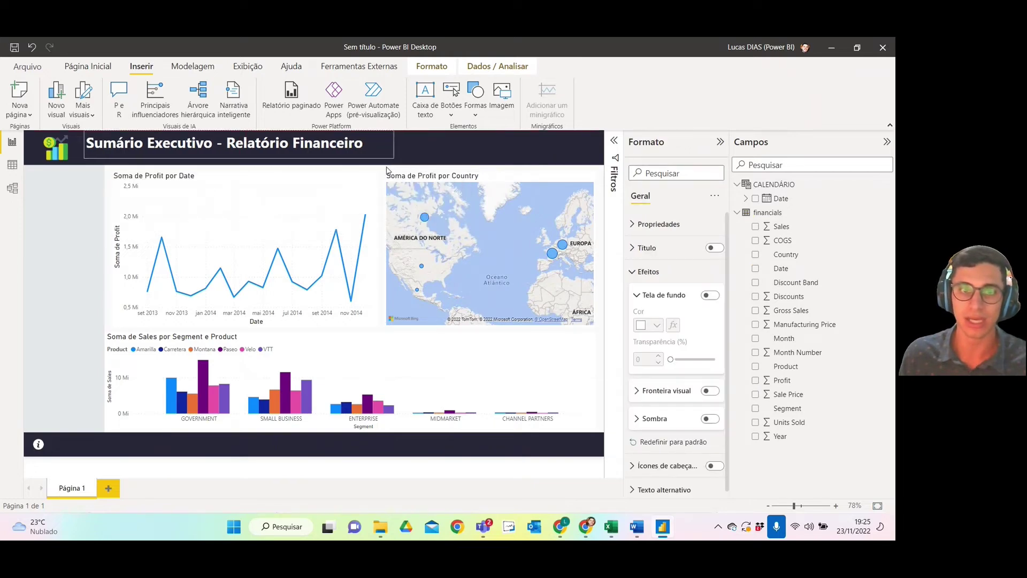
pyautogui.click(375, 152)
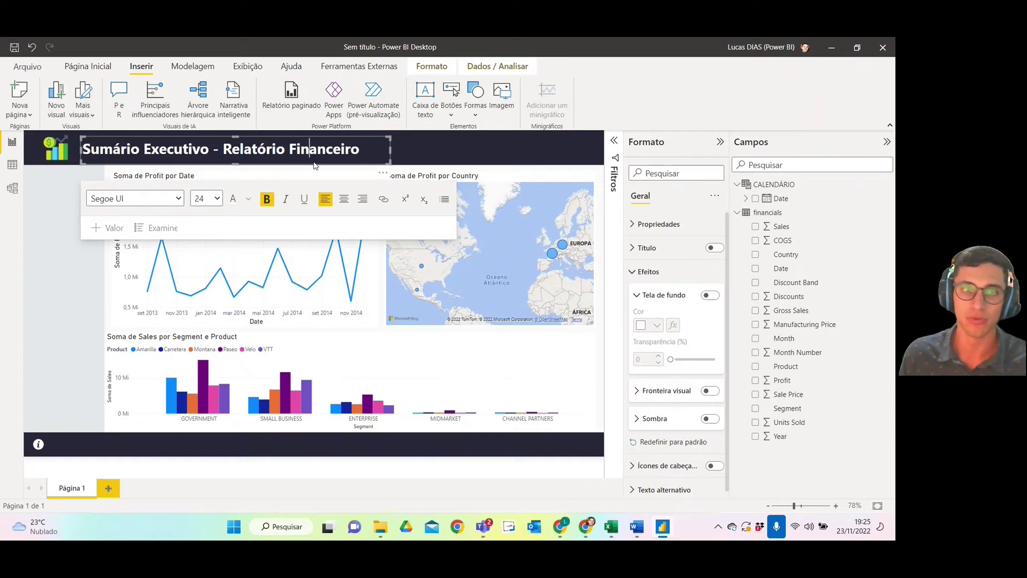
pyautogui.moveTo(382, 173)
pyautogui.mouseDown()
pyautogui.moveTo(388, 166)
pyautogui.moveTo(378, 172)
pyautogui.mouseUp()
pyautogui.click(55, 225)
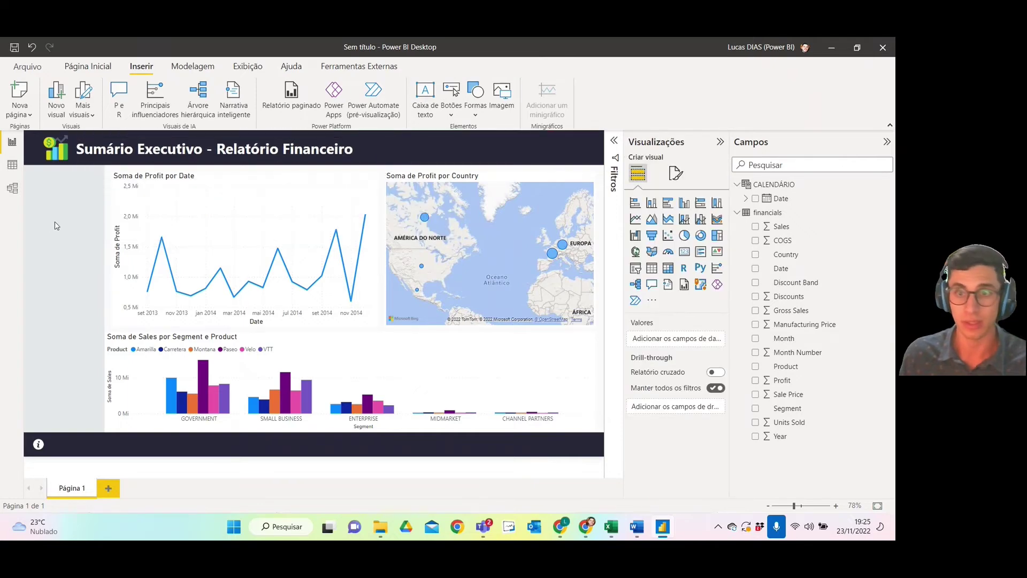
# - Add a slicer on the CALENDÁRIO table's Date field, sized as a narrow column beside the charts and above the footer
pyautogui.click(636, 269)
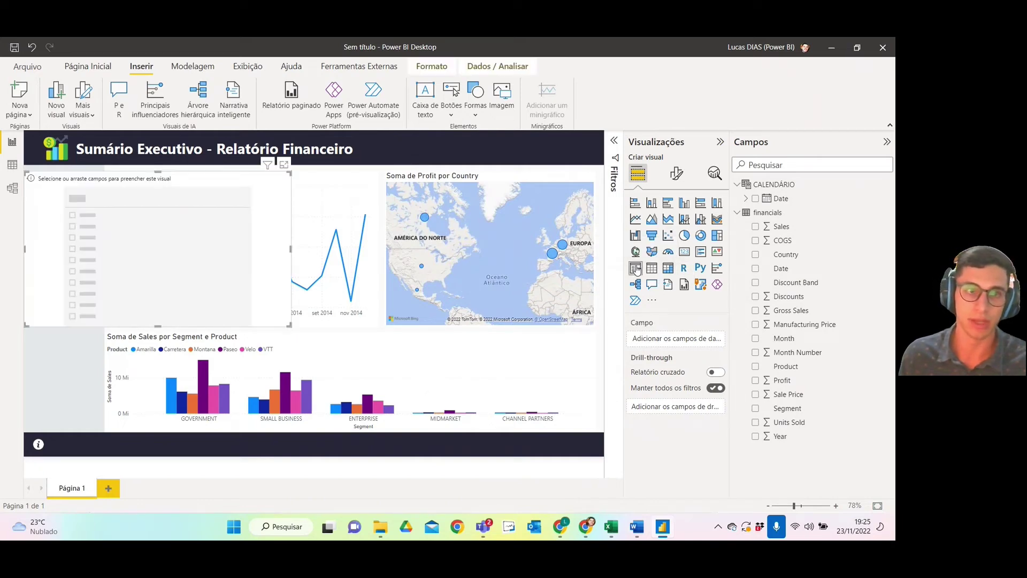
pyautogui.moveTo(289, 327); pyautogui.dragTo(95, 422)
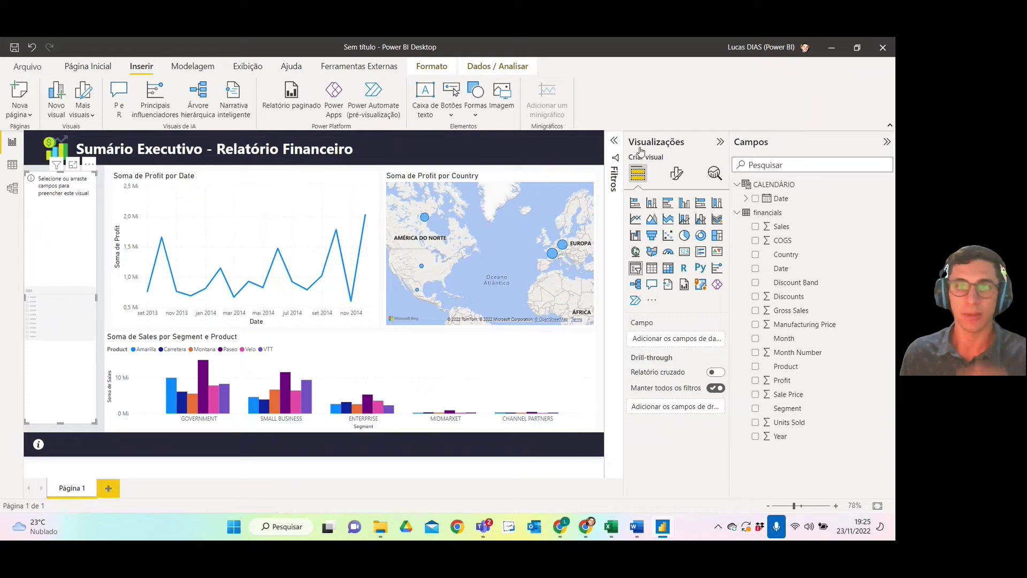
pyautogui.click(613, 143)
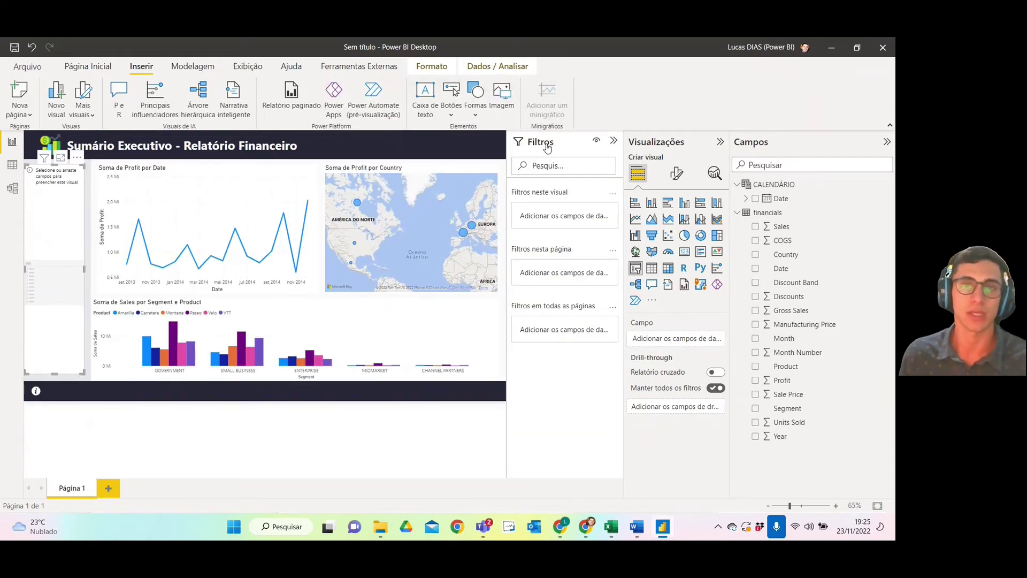
pyautogui.click(614, 140)
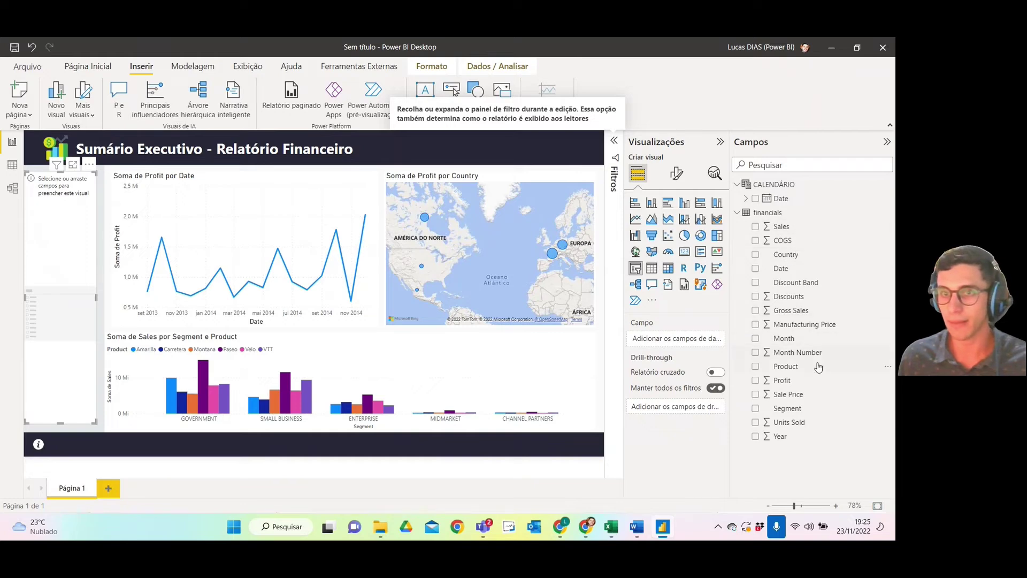
pyautogui.moveTo(800, 203); pyautogui.dragTo(691, 342)
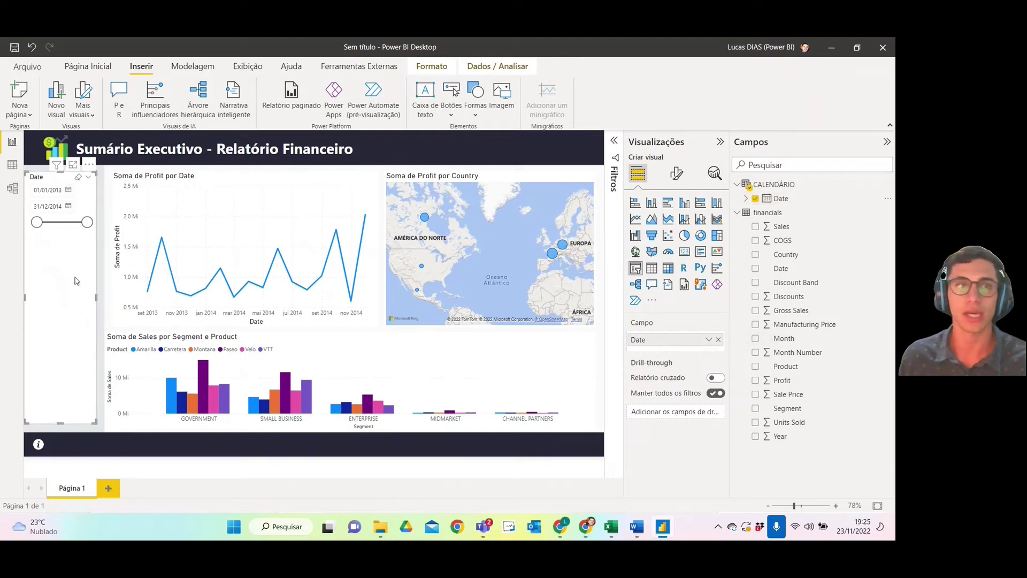
# - Change the date slicer to the Lista style and switch its Date field to the date hierarchy
pyautogui.click(90, 180)
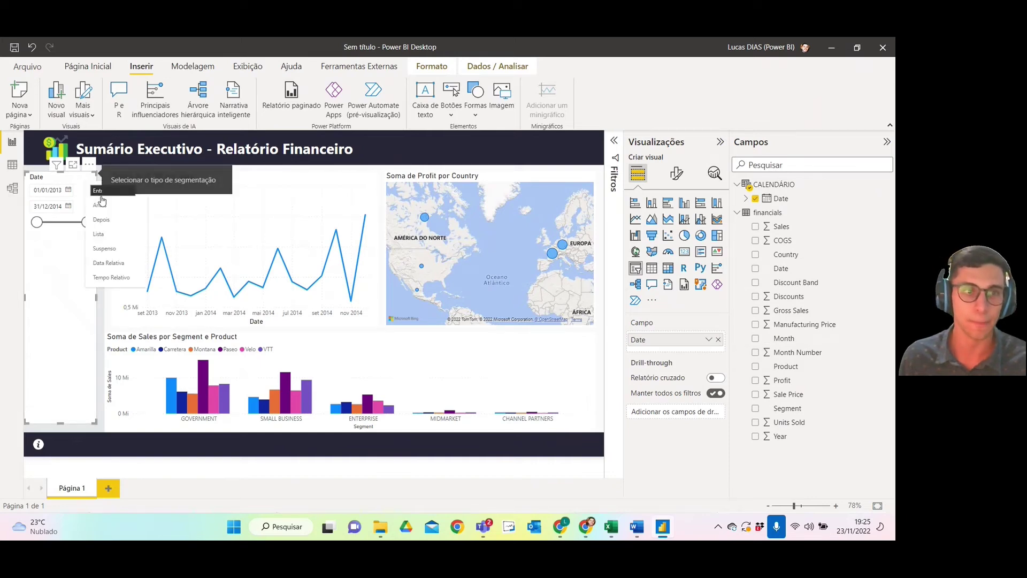
pyautogui.click(99, 234)
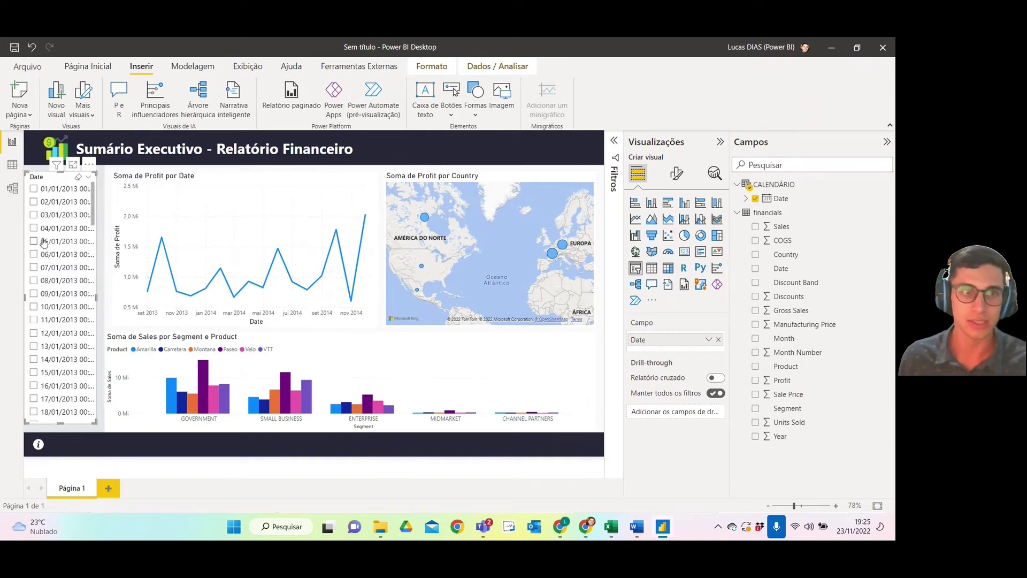
pyautogui.click(708, 340)
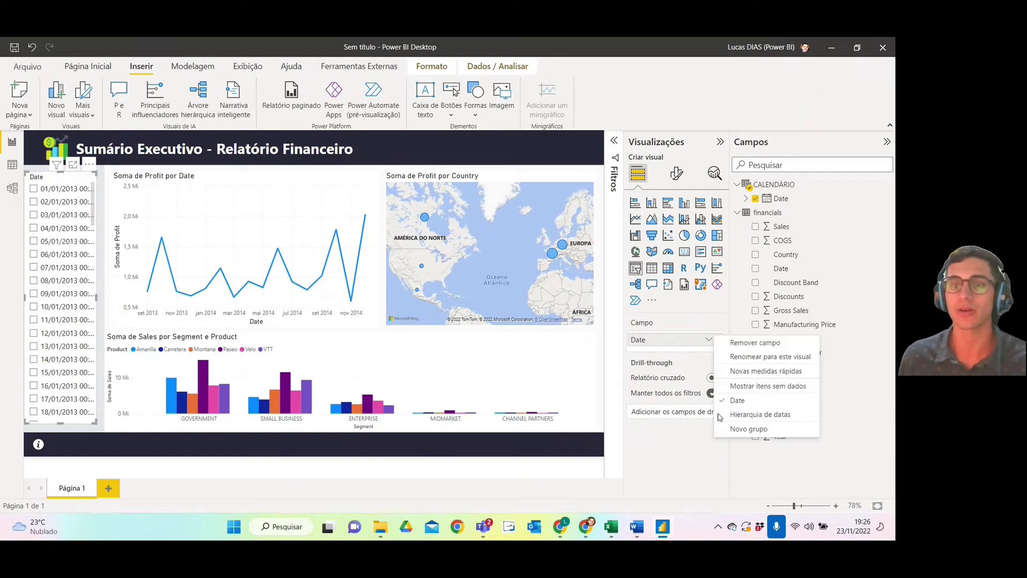
pyautogui.click(734, 419)
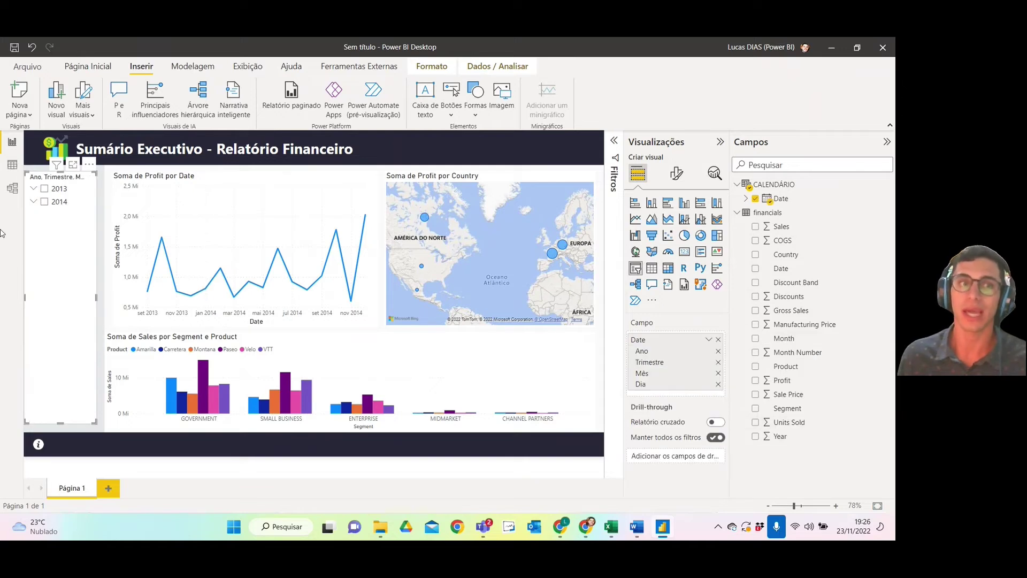
# - Check the slicer's levels under 2014, and remove the Trimestre and Dia levels from its date hierarchy
pyautogui.click(35, 203)
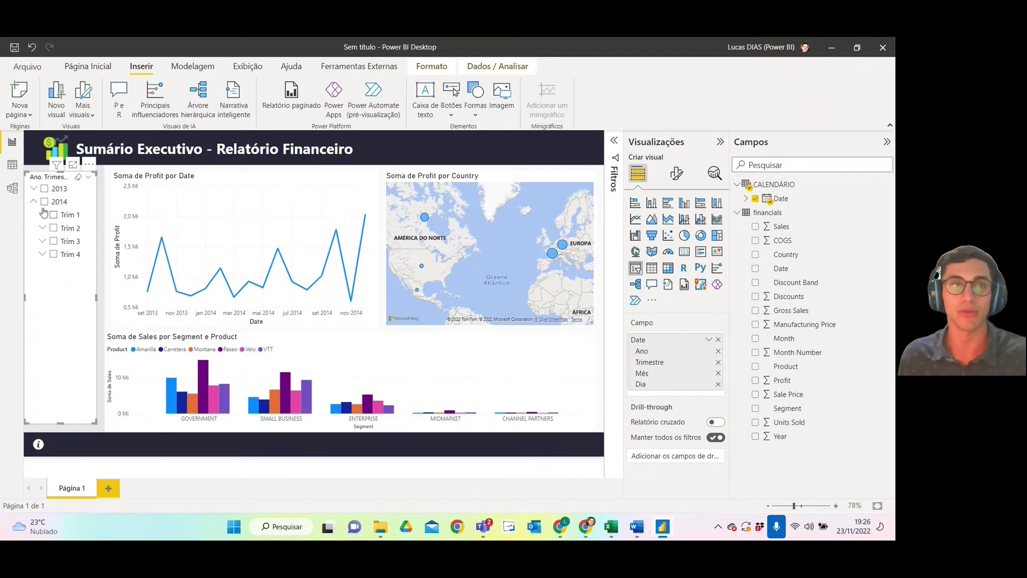
pyautogui.click(43, 215)
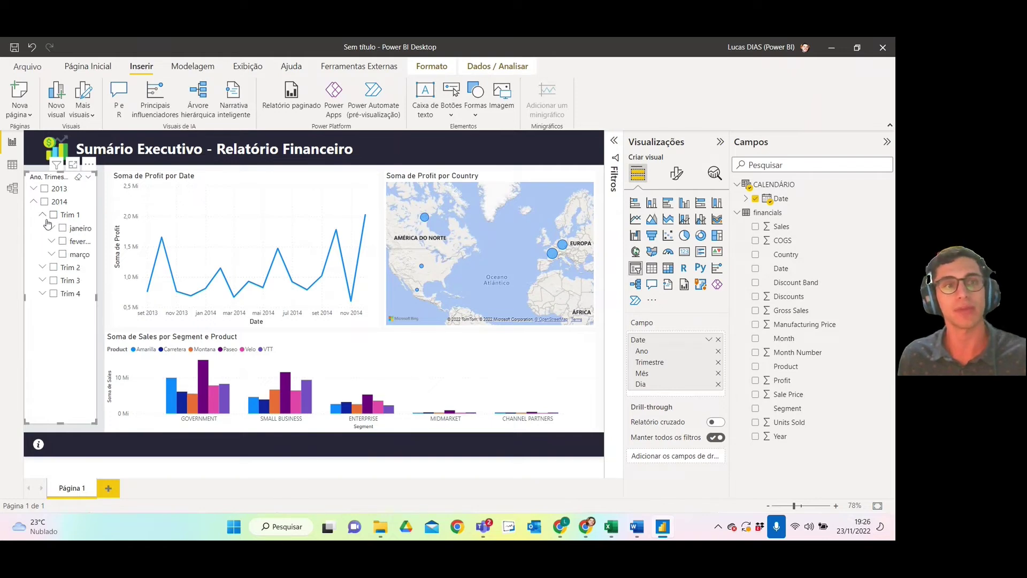
pyautogui.click(51, 229)
pyautogui.click(51, 229)
pyautogui.click(44, 215)
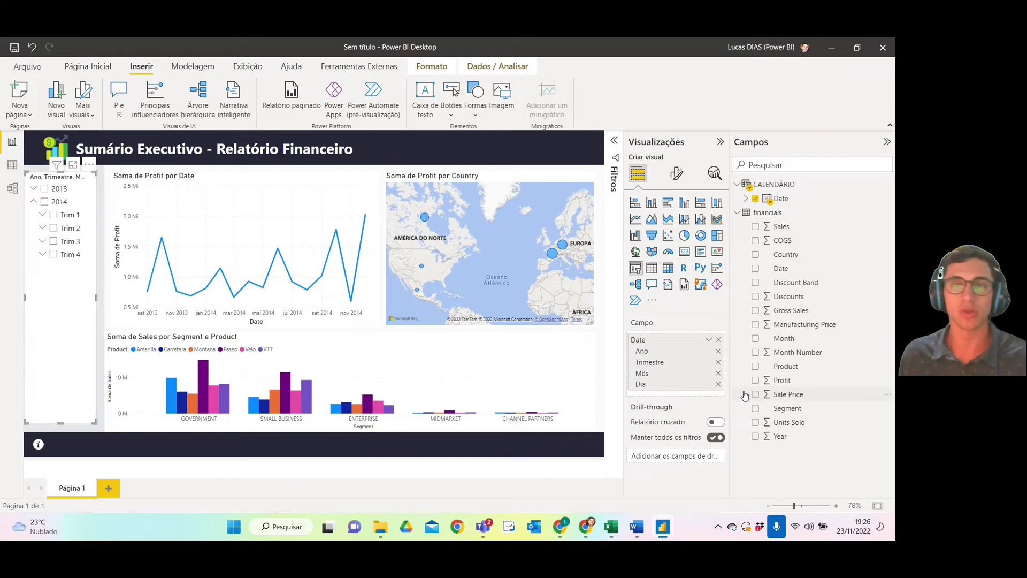
pyautogui.click(718, 363)
pyautogui.click(719, 373)
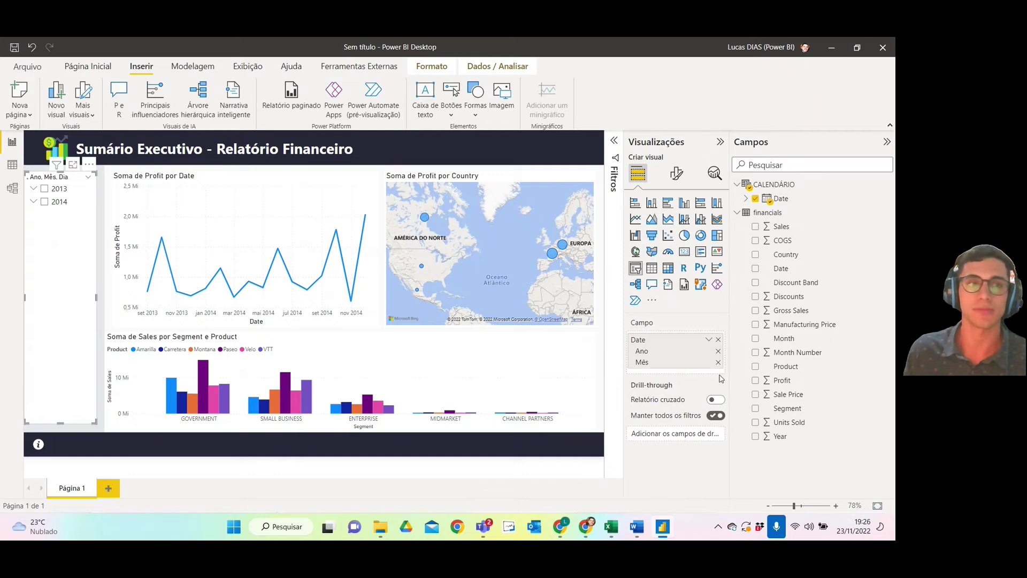
# - Expand the months of 2013 and 2014 in the slicer and lower the slicer's upper edge slightly
pyautogui.click(34, 190)
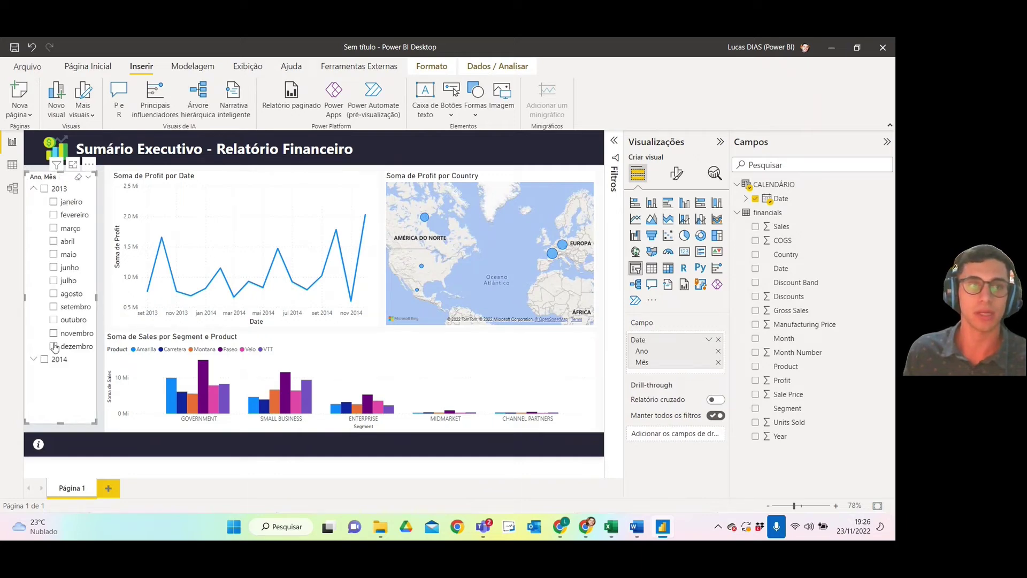
pyautogui.click(34, 359)
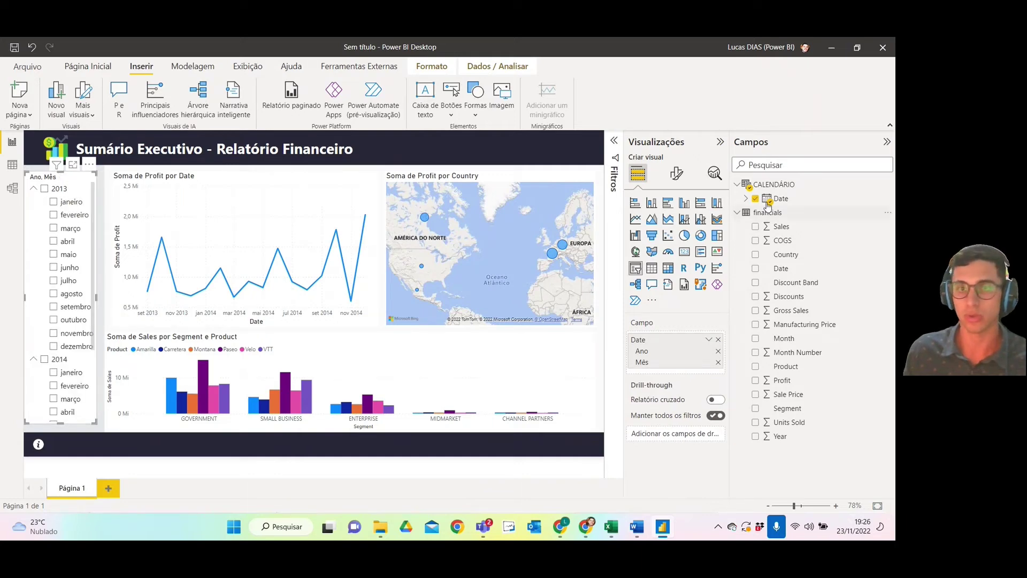
pyautogui.moveTo(60, 173); pyautogui.dragTo(60, 177)
pyautogui.scroll(-5, 56, 265)
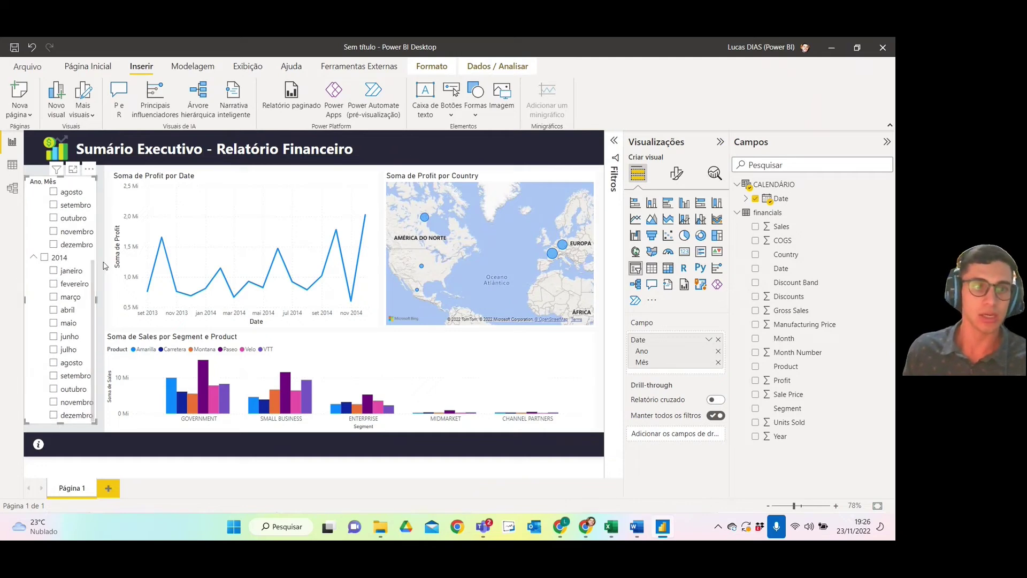
pyautogui.click(460, 148)
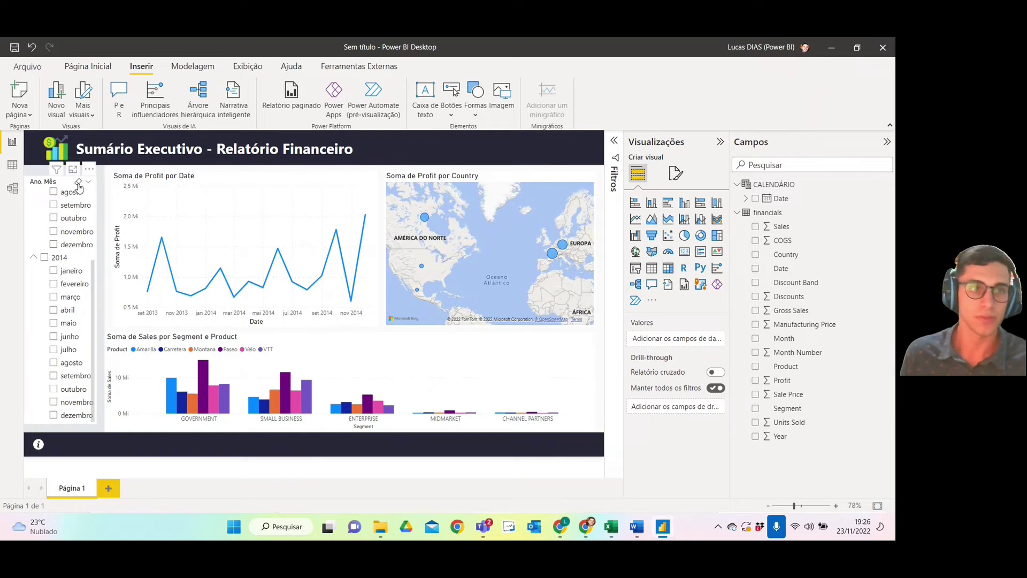
pyautogui.click(720, 141)
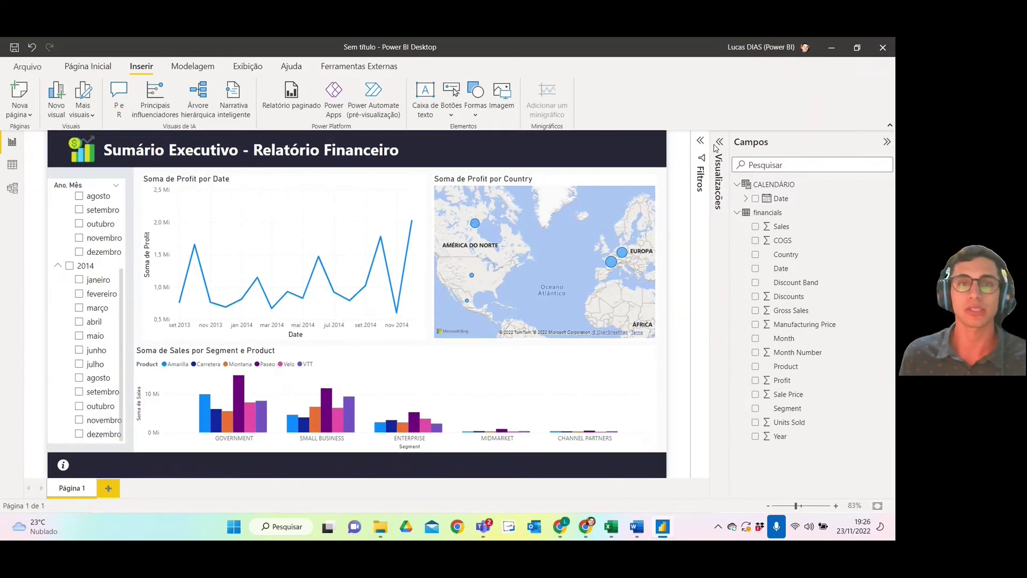
# - Move and stretch the year-month slicer so it fills the whole column between the header band and the footer
pyautogui.click(61, 190)
pyautogui.moveTo(60, 189); pyautogui.dragTo(61, 185)
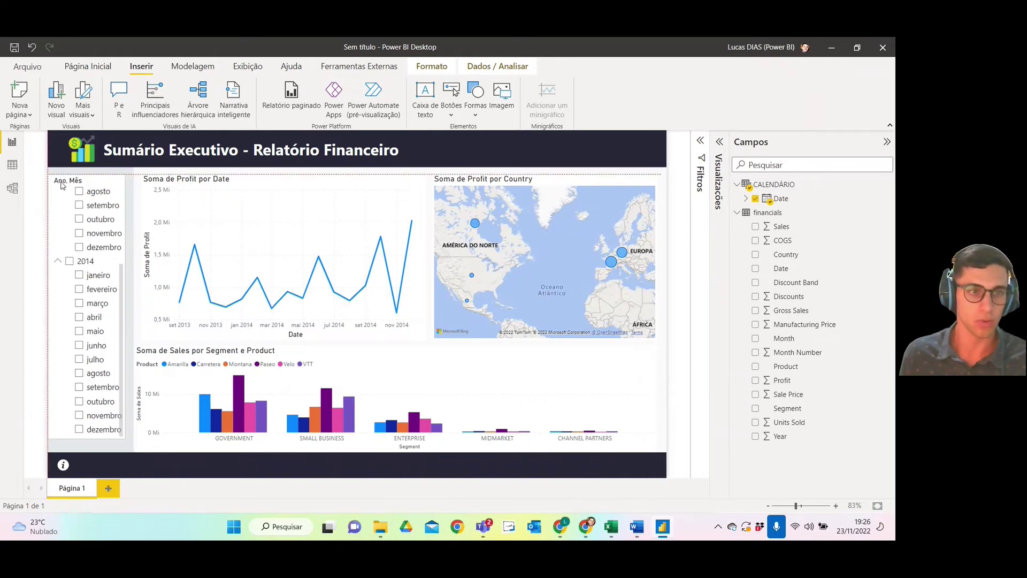
pyautogui.click(95, 75)
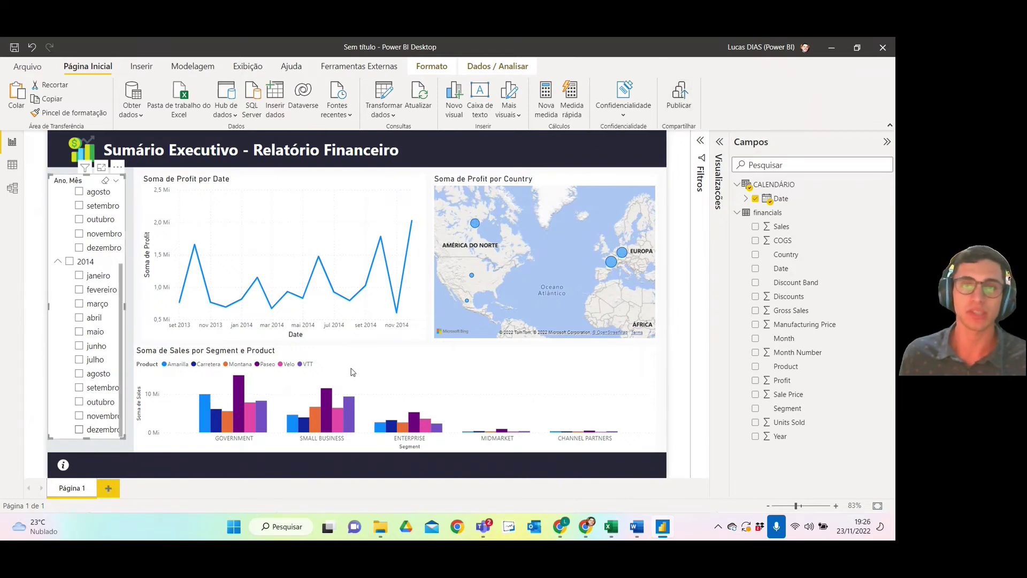
pyautogui.moveTo(105, 439); pyautogui.dragTo(88, 449)
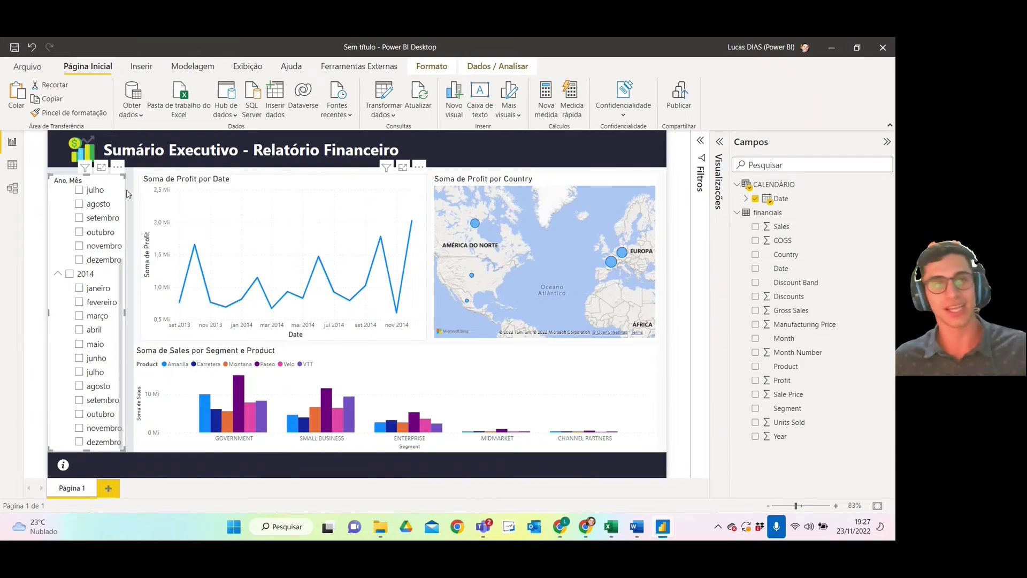
pyautogui.scroll(3, 98, 229)
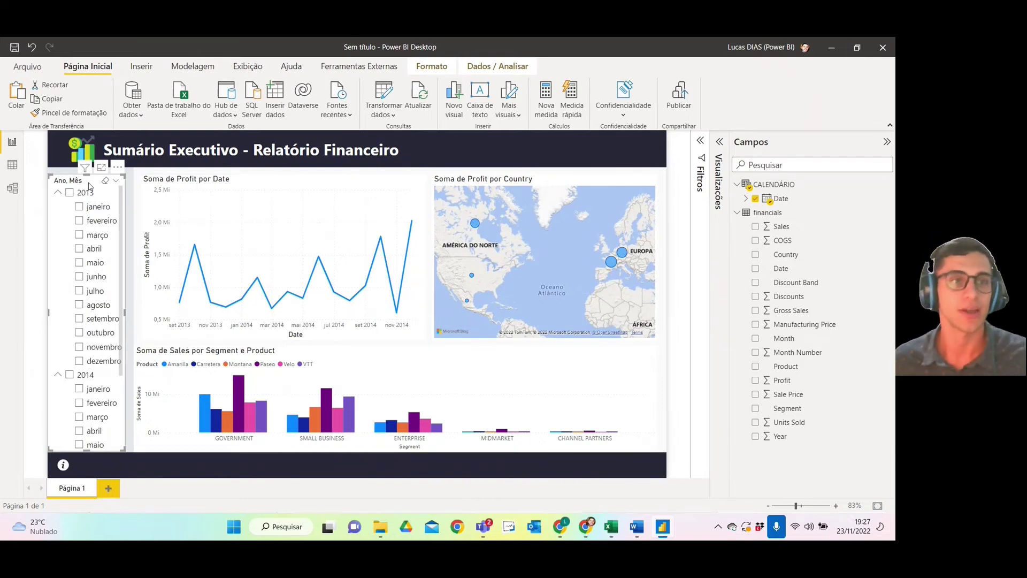
pyautogui.moveTo(89, 175); pyautogui.dragTo(90, 177)
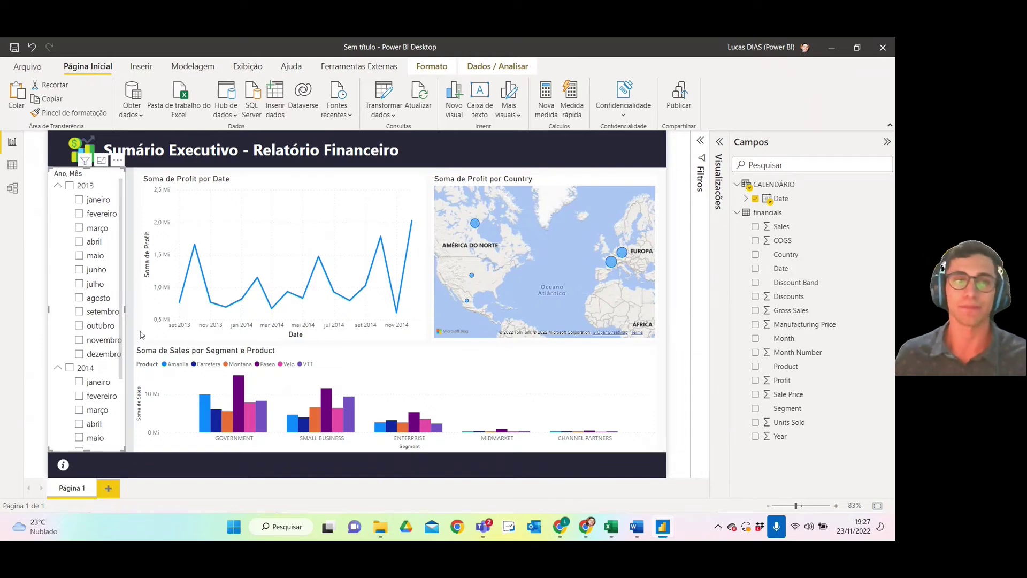
pyautogui.click(33, 278)
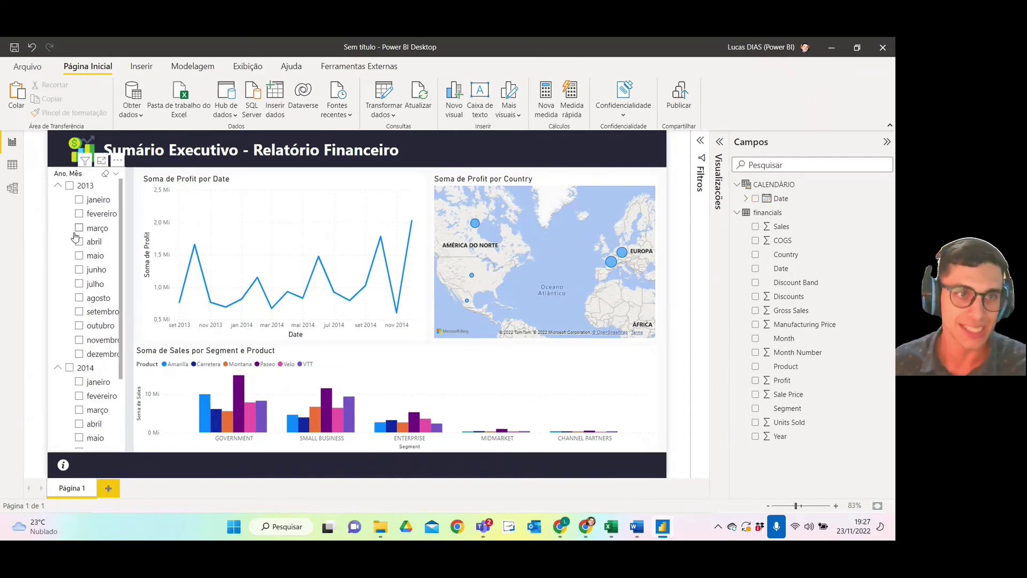
# - Turn off the background (Tela de fundo) effect of the year-month slicer
pyautogui.click(58, 179)
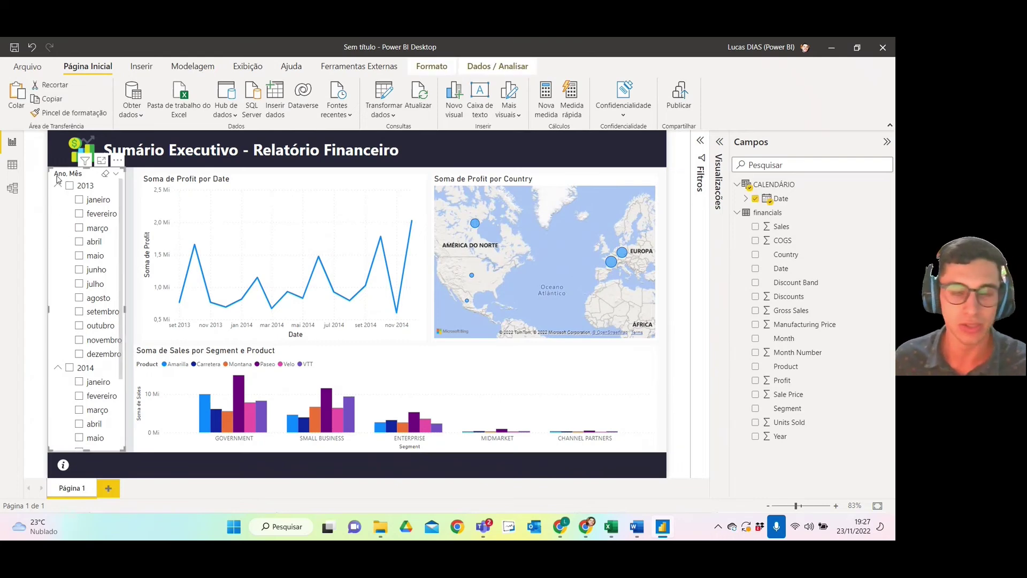
pyautogui.click(719, 157)
pyautogui.click(678, 175)
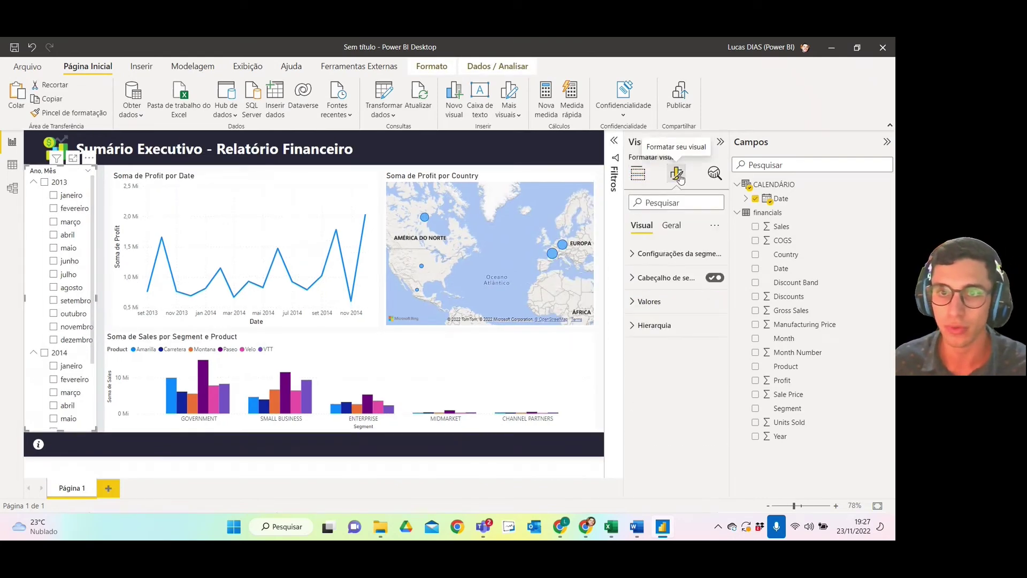
pyautogui.click(671, 226)
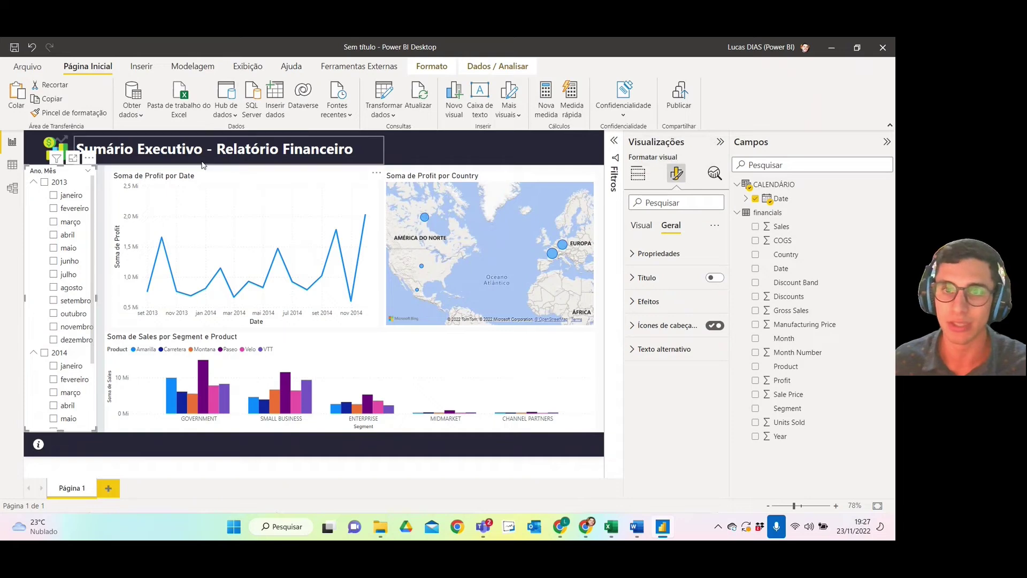
pyautogui.click(638, 303)
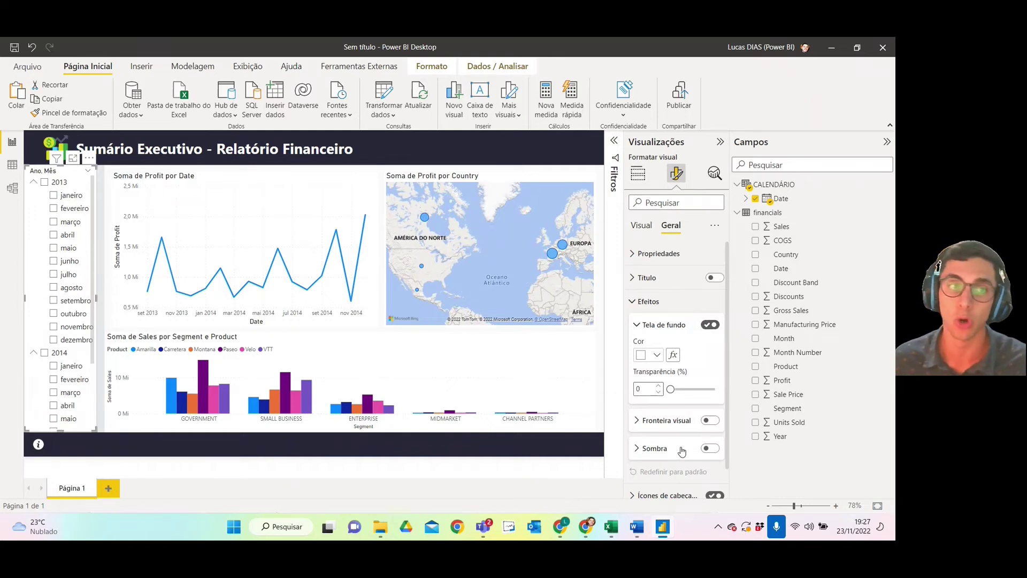
pyautogui.click(711, 325)
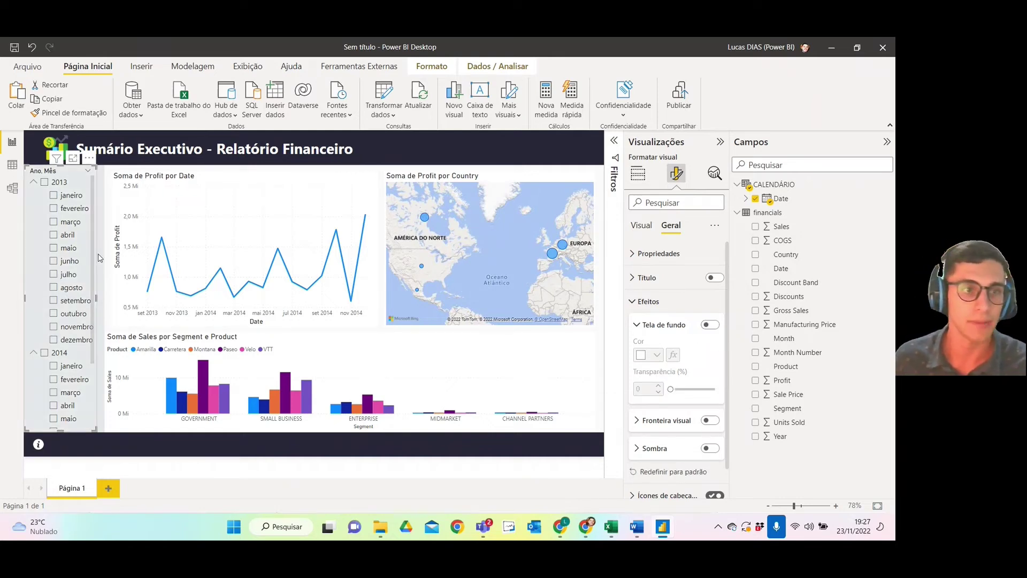
pyautogui.click(652, 303)
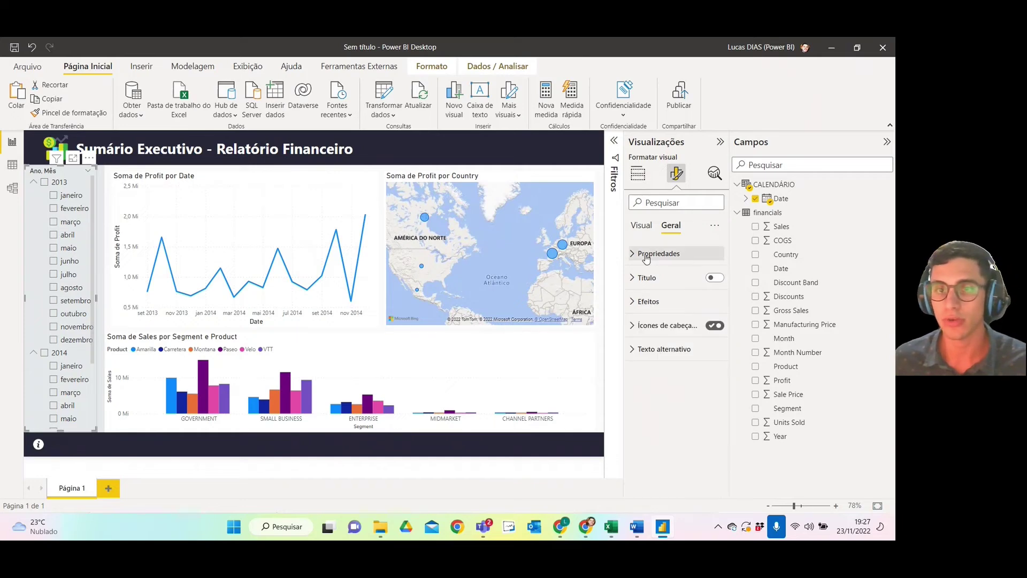
# - Set the font size of the slicer's values to 10
pyautogui.click(642, 224)
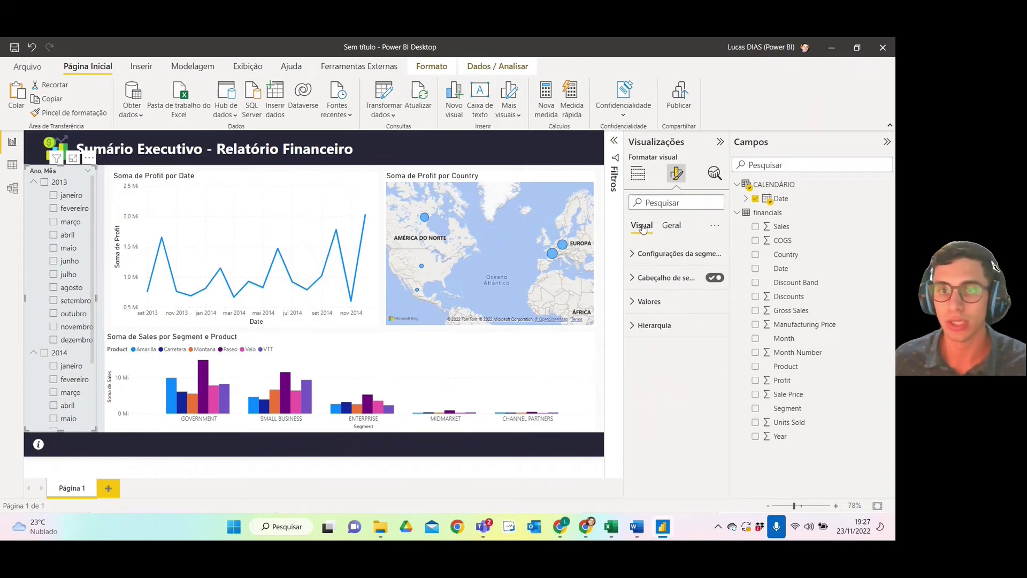
pyautogui.click(635, 303)
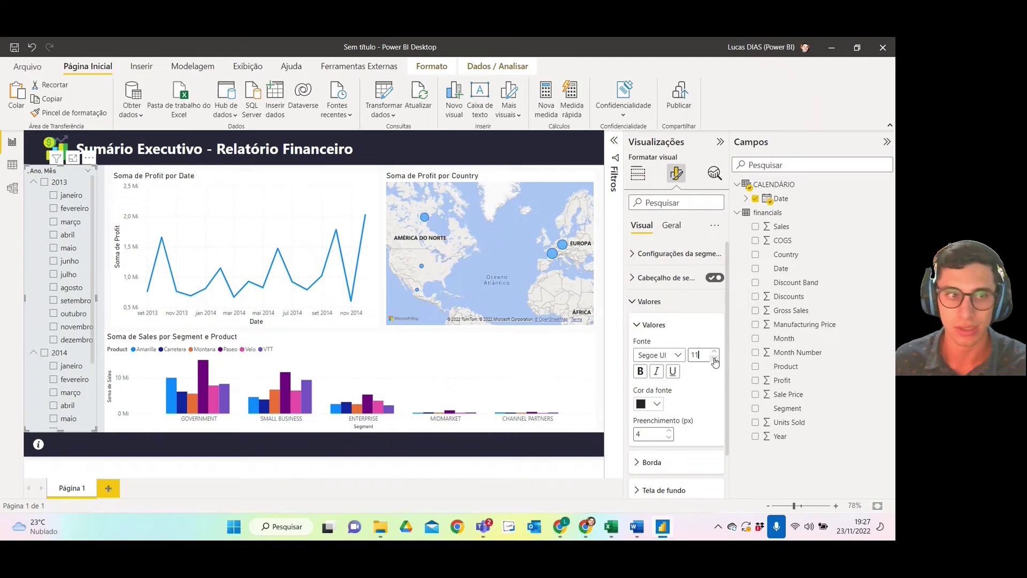
pyautogui.click(714, 358)
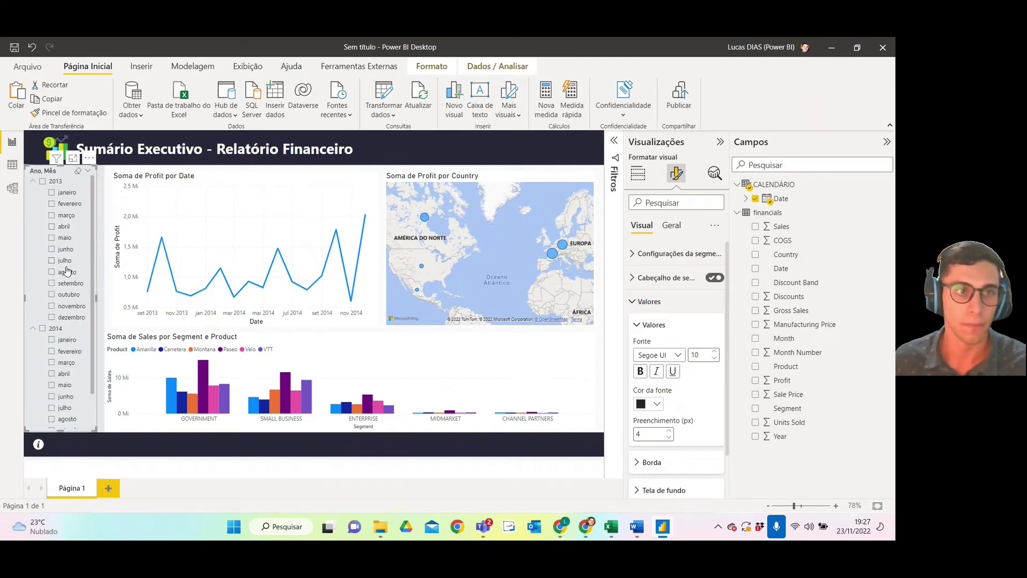
pyautogui.click(715, 358)
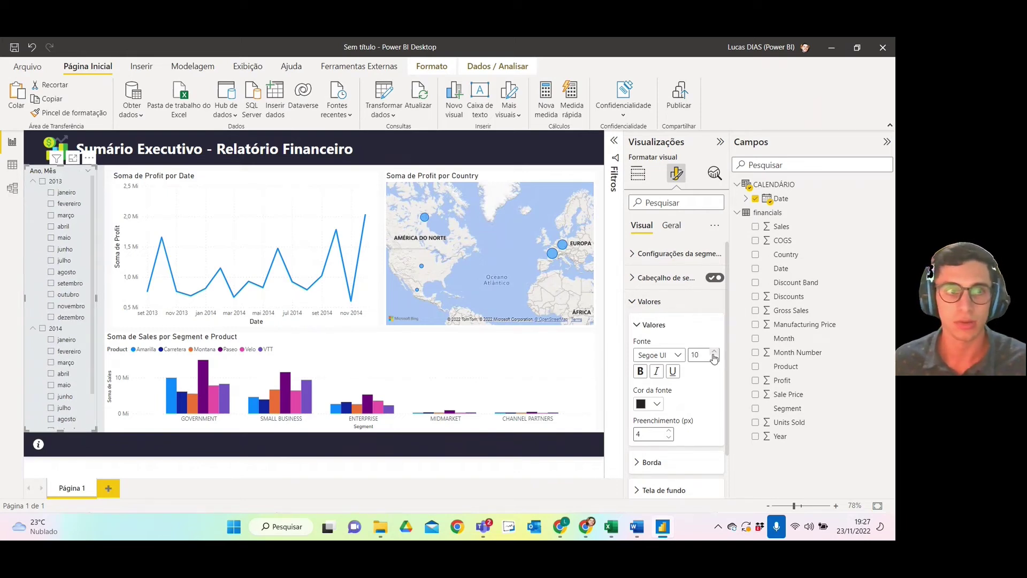
# - Examine the formatting options of the Soma de Profit por Date line chart, including its X-axis settings, with the fields list collapsed
pyautogui.click(142, 178)
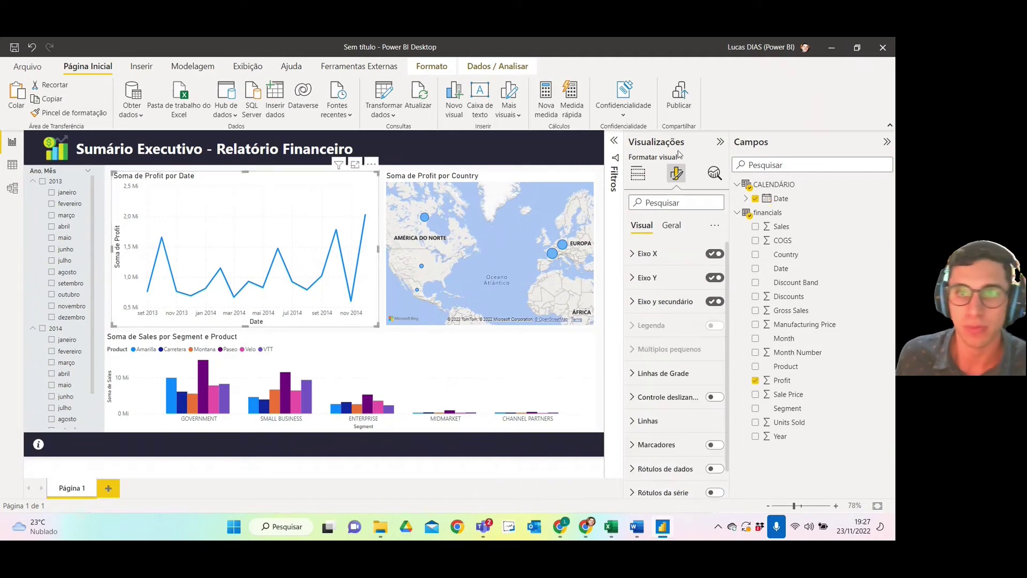
pyautogui.click(887, 142)
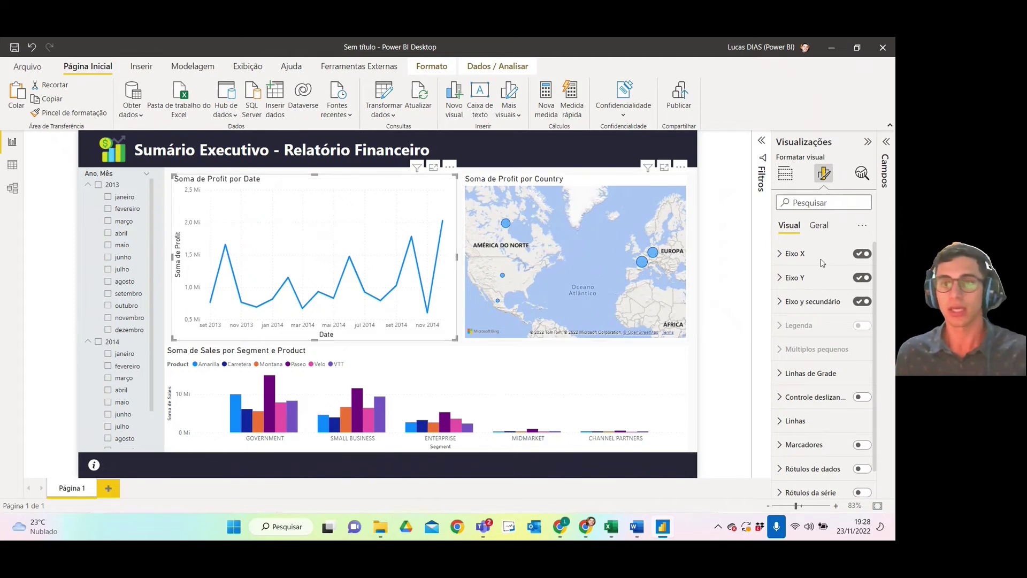
pyautogui.click(782, 256)
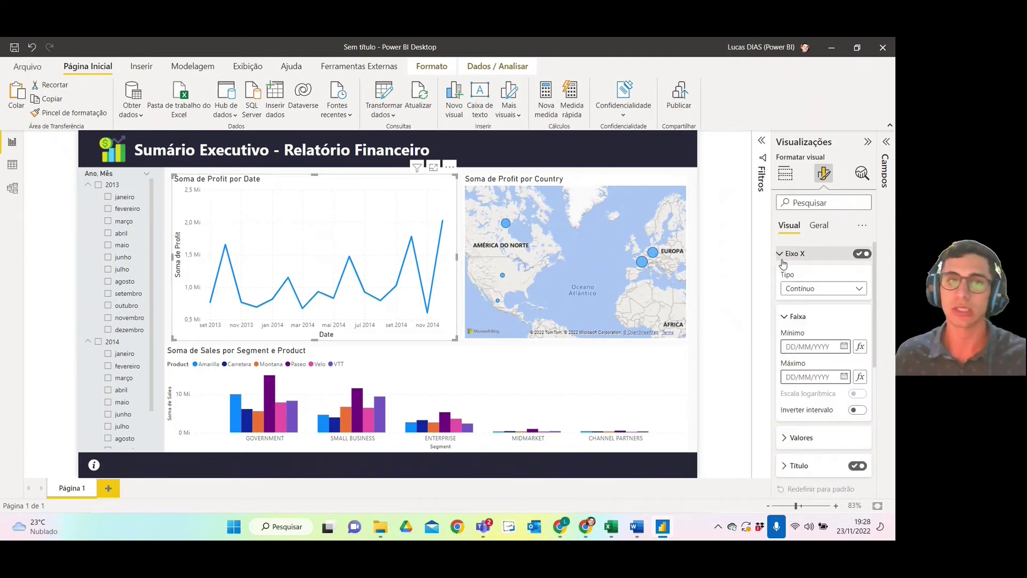
pyautogui.scroll(-5, 802, 353)
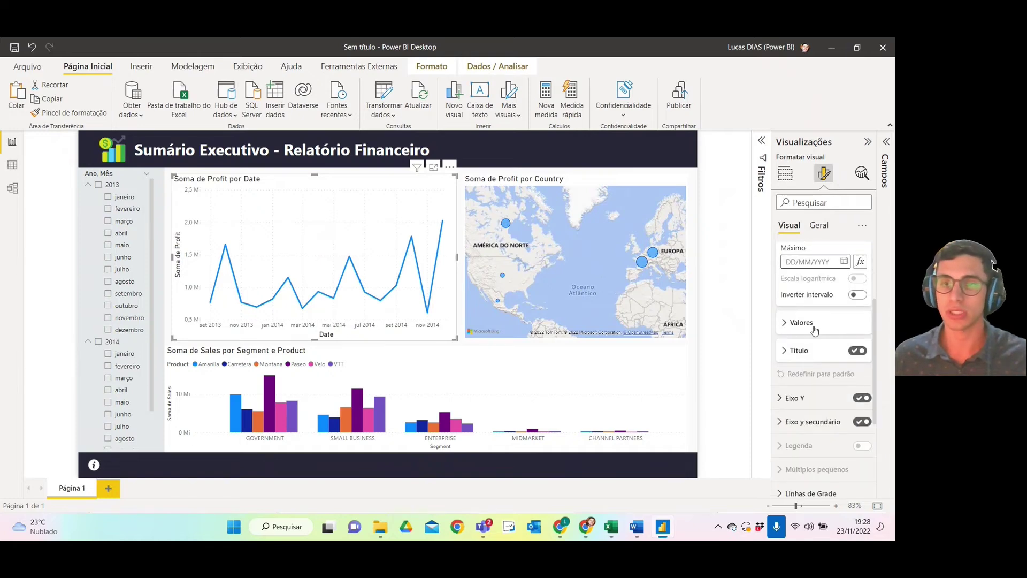
pyautogui.scroll(3, 811, 329)
pyautogui.click(783, 255)
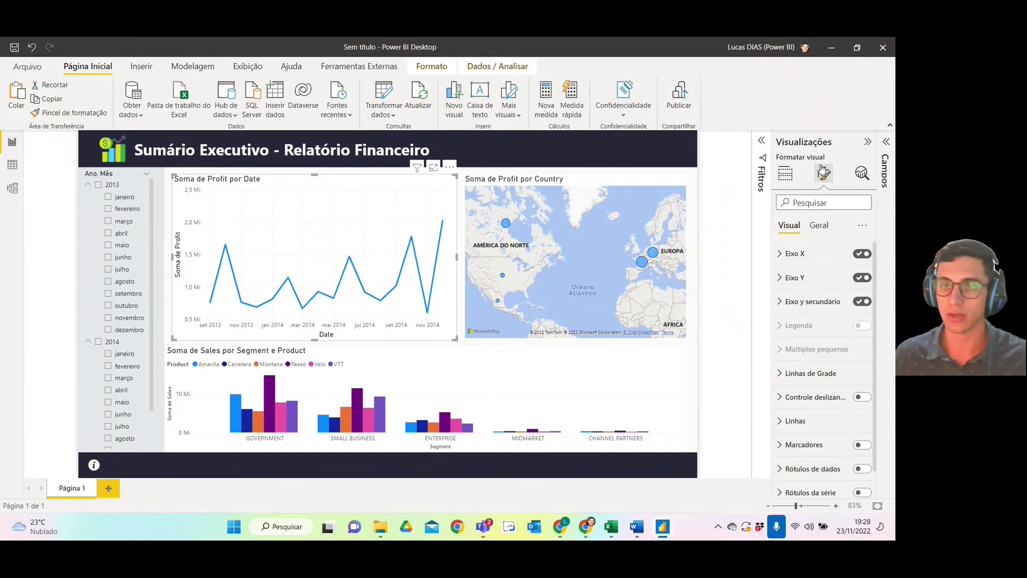
pyautogui.click(787, 255)
pyautogui.click(787, 255)
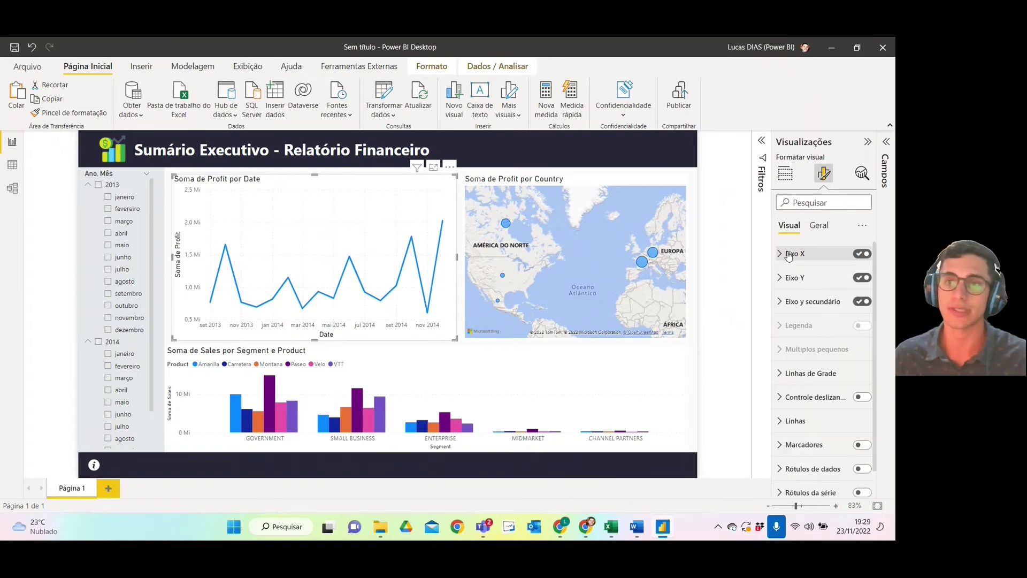
pyautogui.click(786, 256)
pyautogui.click(785, 256)
pyautogui.scroll(-1, 784, 276)
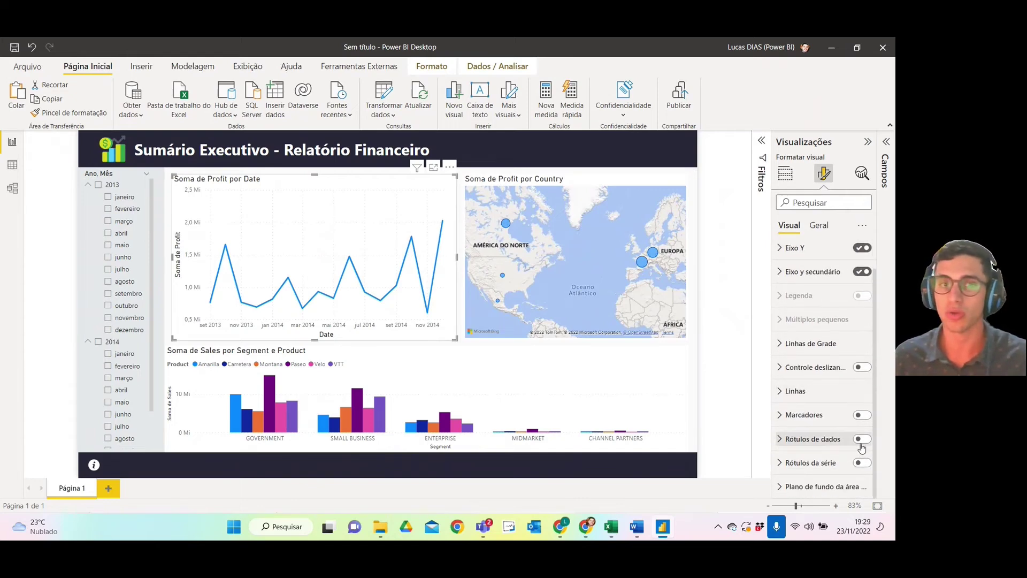
pyautogui.scroll(2, 850, 374)
# - Turn off the titles of the X axis and the Y axis on the Soma de Profit por Date line chart
pyautogui.click(790, 254)
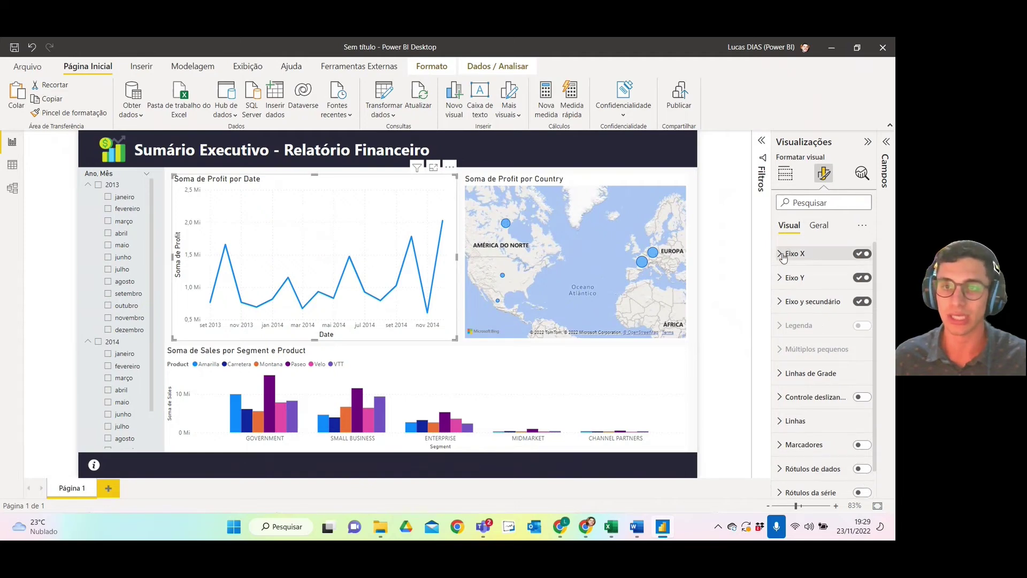
pyautogui.scroll(-3, 819, 319)
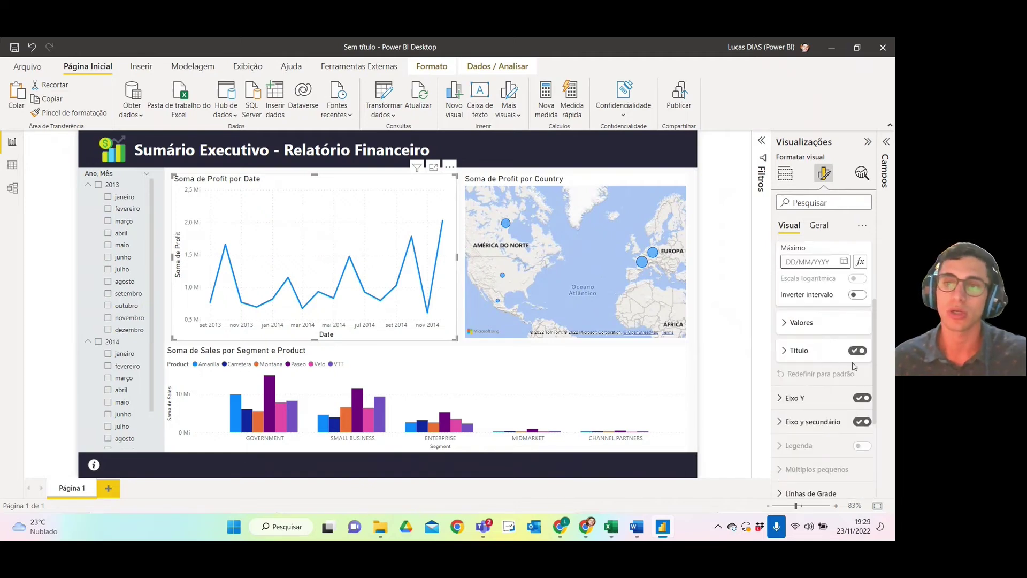
pyautogui.click(858, 351)
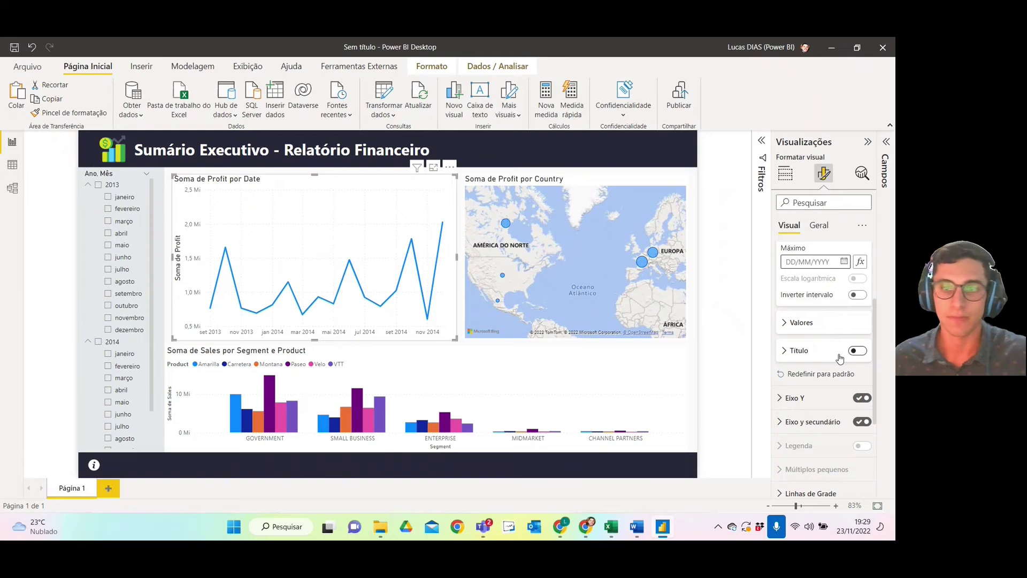
pyautogui.click(793, 398)
pyautogui.scroll(-4, 835, 423)
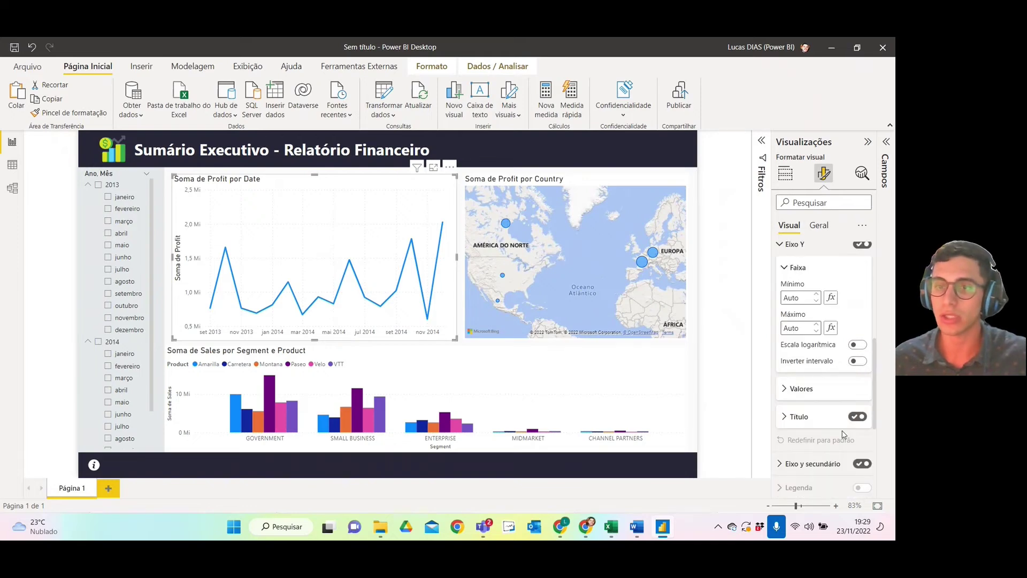
pyautogui.click(855, 420)
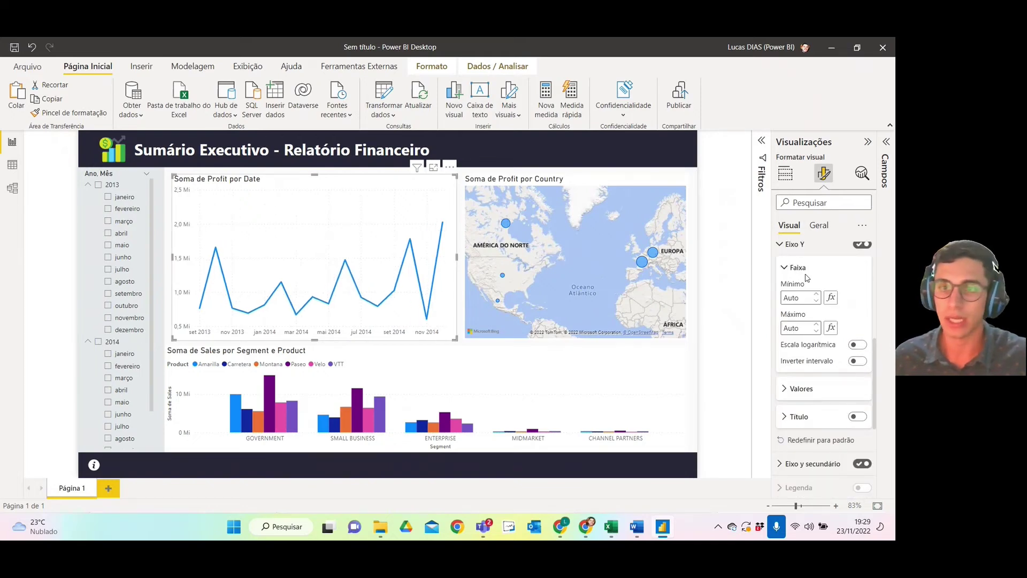
pyautogui.scroll(3, 795, 286)
pyautogui.click(782, 361)
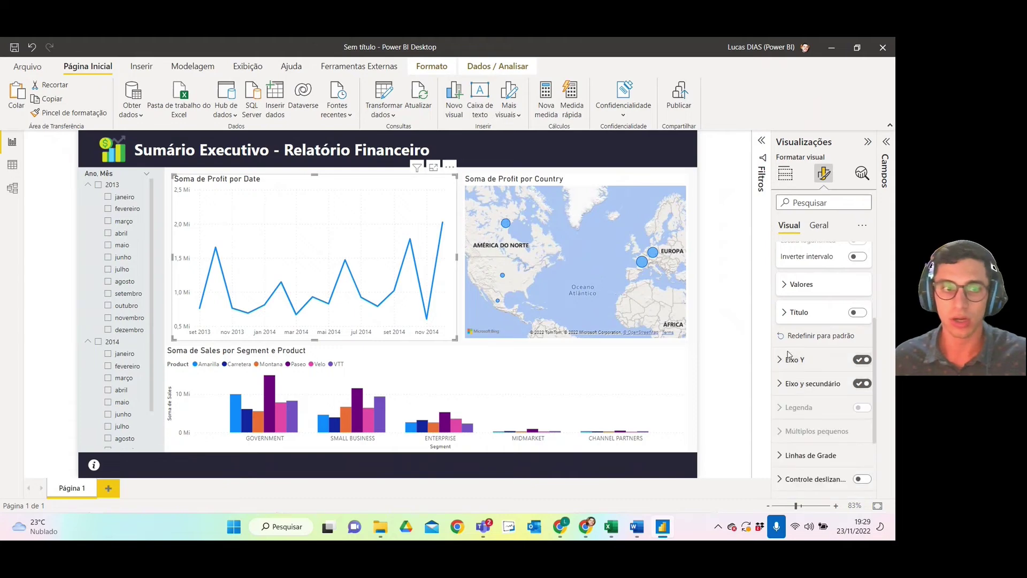
pyautogui.scroll(3, 786, 300)
pyautogui.click(788, 259)
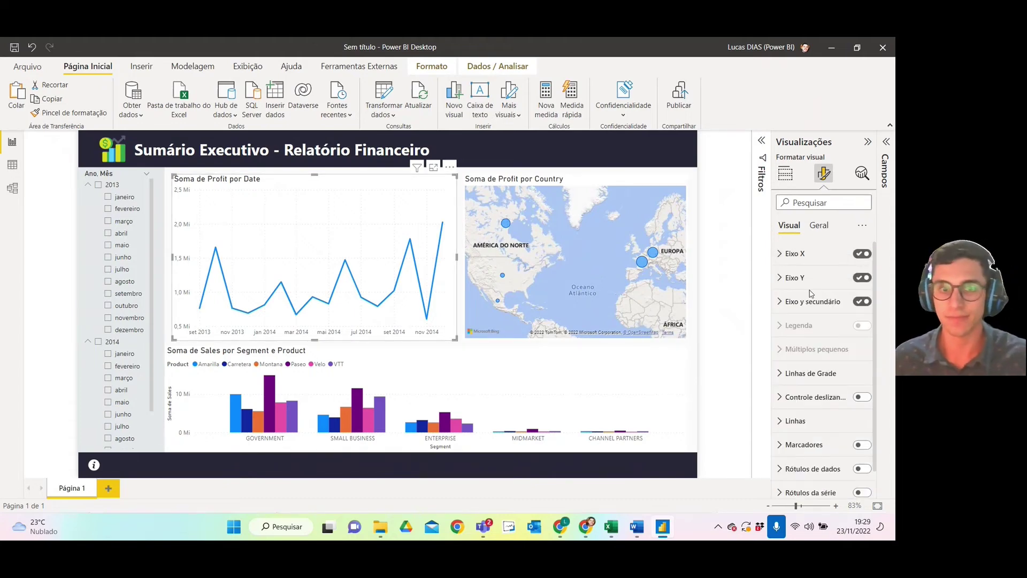
# - Switch the line chart's secondary Y axis off and back on, and check its settings and the chart's assigned fields
pyautogui.click(862, 301)
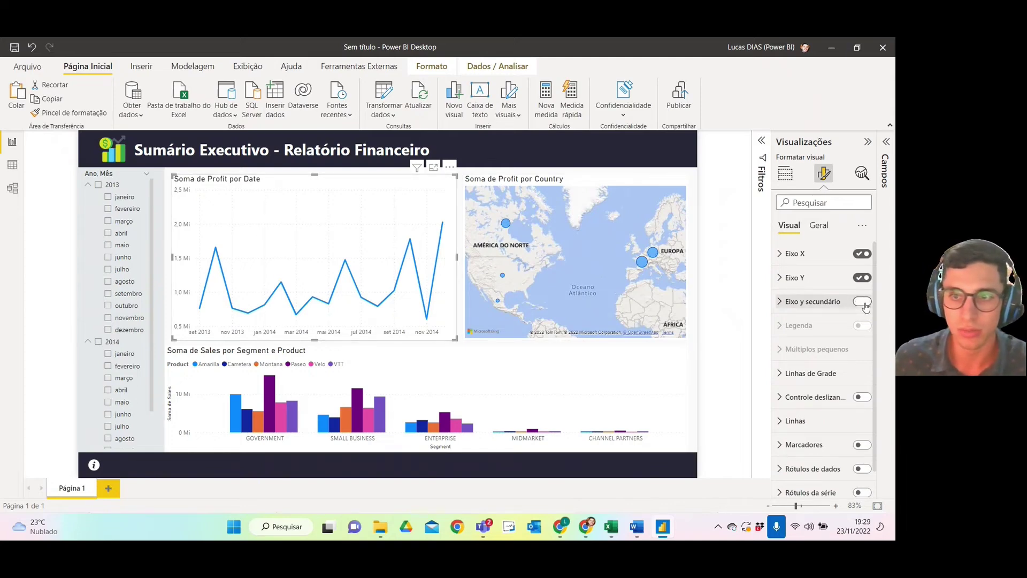
pyautogui.click(864, 303)
pyautogui.click(782, 306)
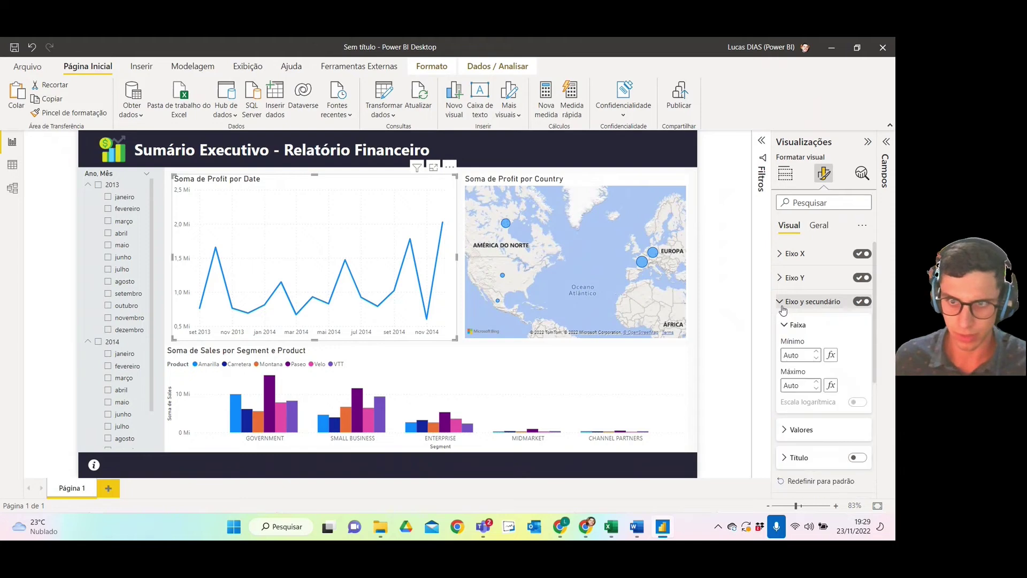
pyautogui.click(783, 307)
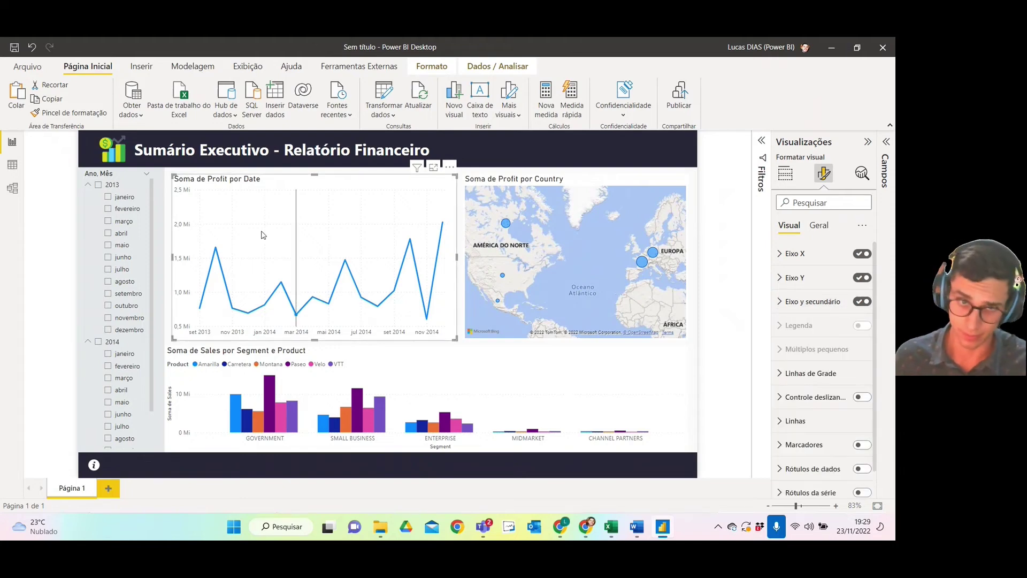
pyautogui.click(785, 173)
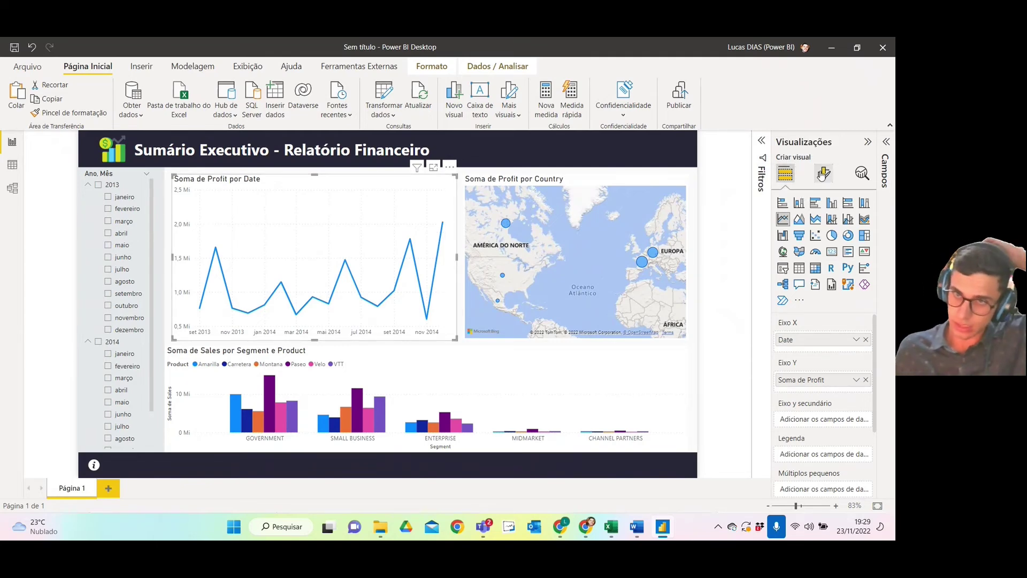
pyautogui.click(822, 174)
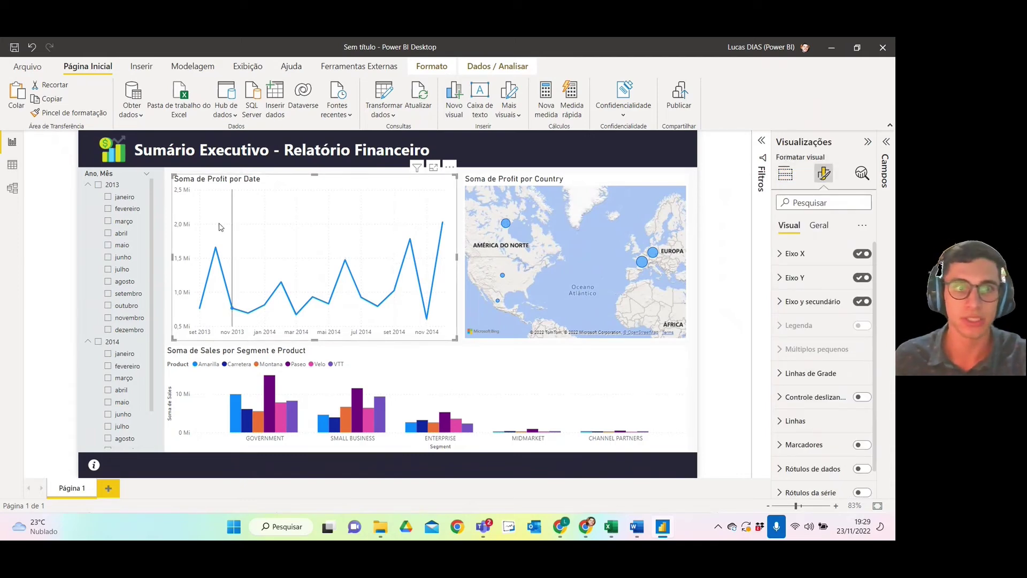
# - Turn on the markers and the data labels on the Soma de Profit por Date line chart
pyautogui.scroll(-1, 839, 347)
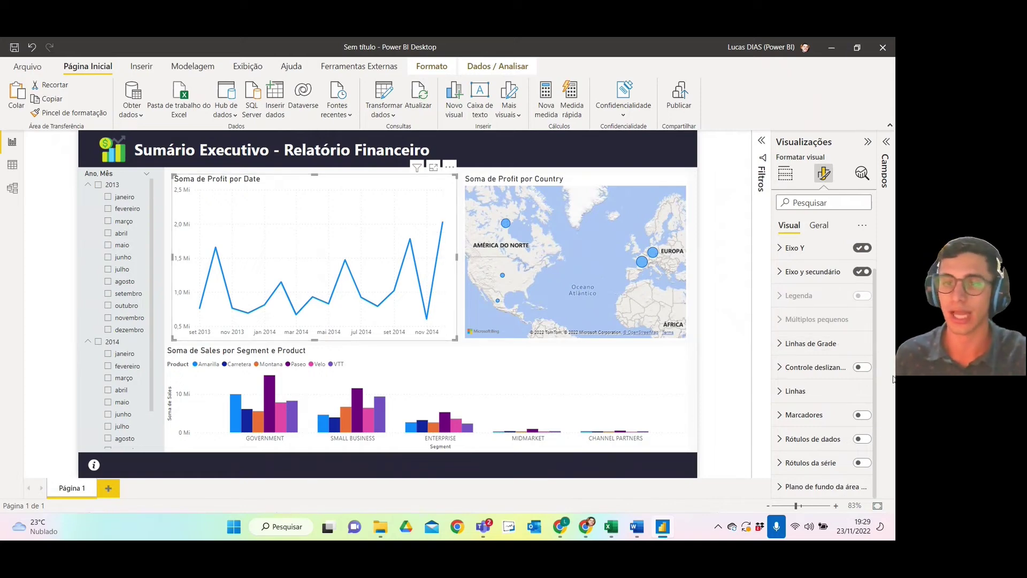
pyautogui.click(861, 415)
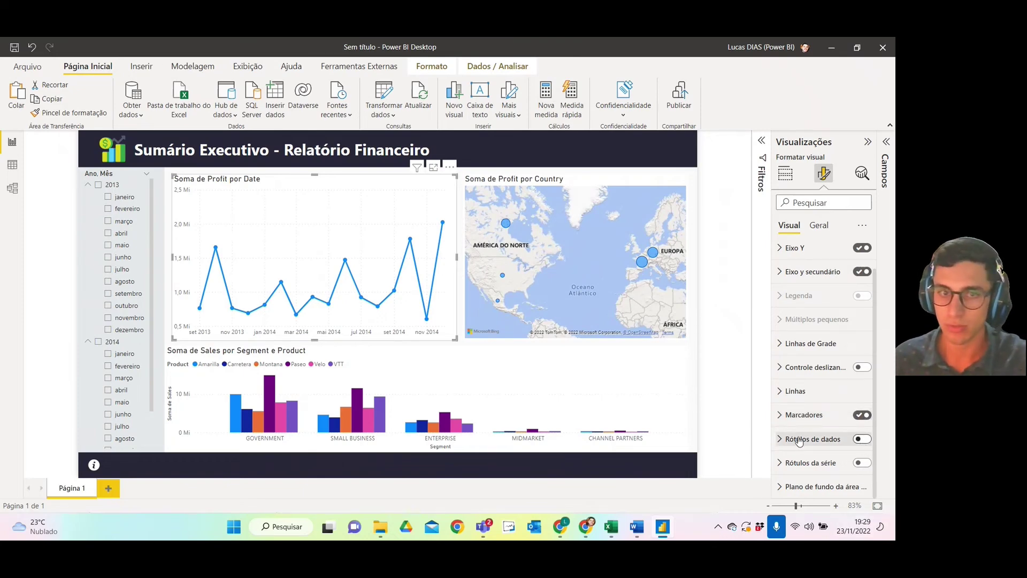
pyautogui.moveTo(259, 267)
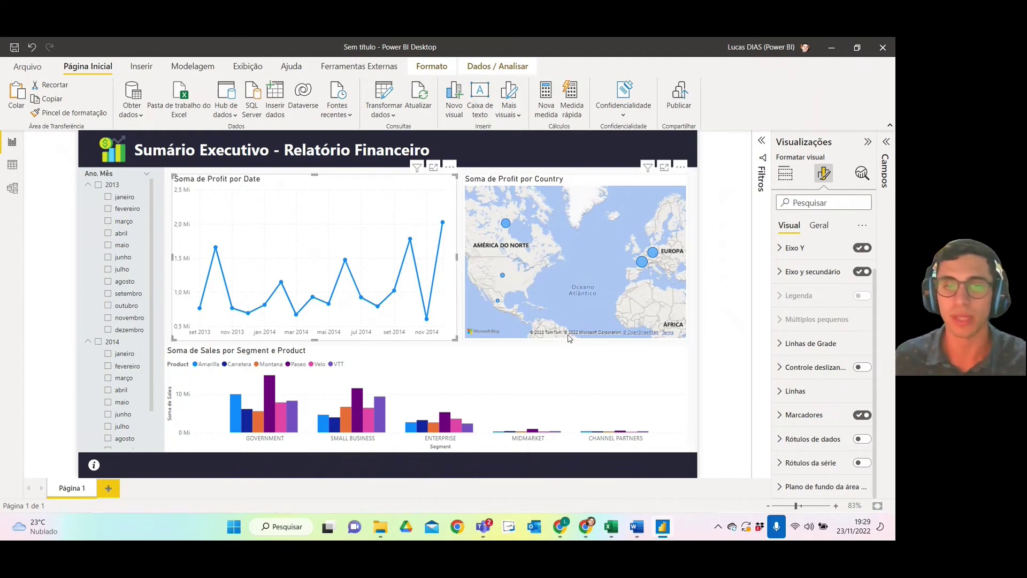
pyautogui.click(863, 439)
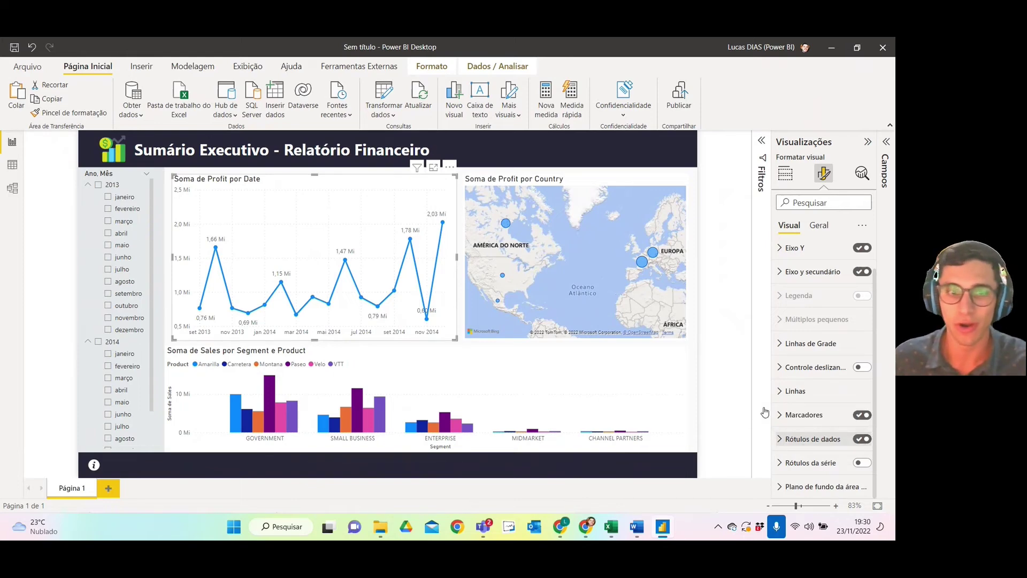
# - Set the line chart's data label position to Acima and the label density to 85%
pyautogui.click(781, 439)
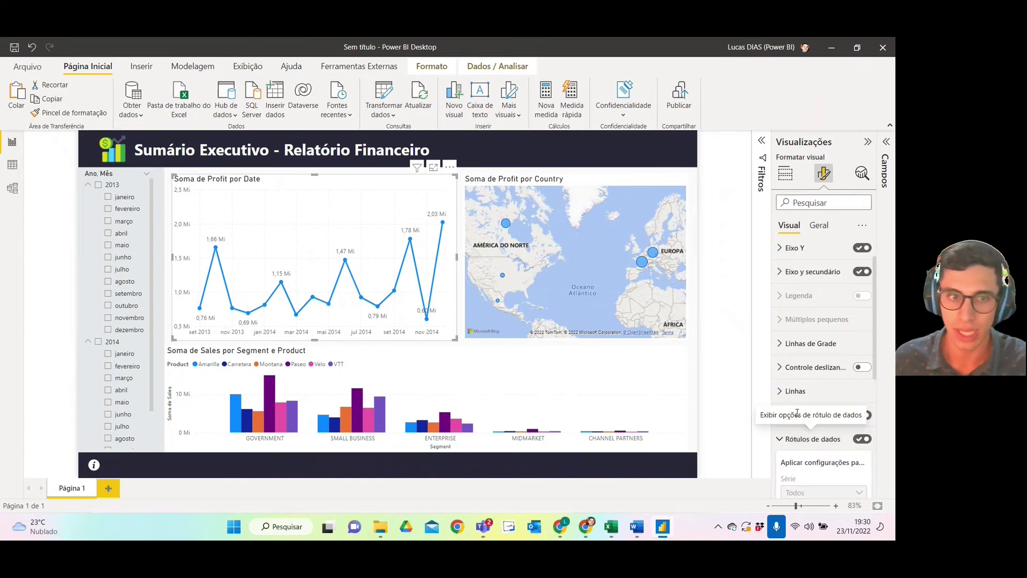
pyautogui.scroll(-5, 812, 428)
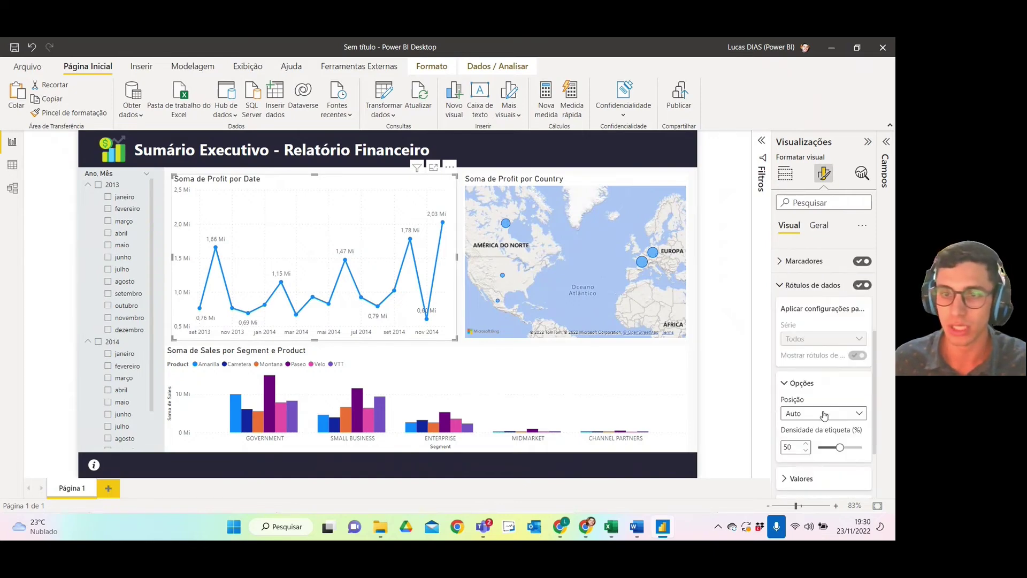
pyautogui.click(824, 414)
pyautogui.click(821, 443)
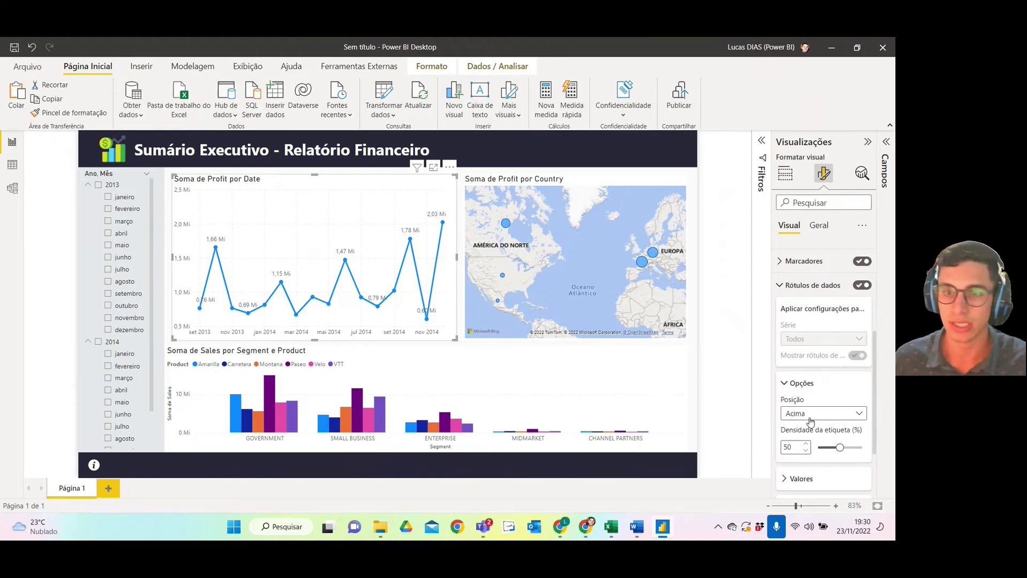
pyautogui.moveTo(841, 448); pyautogui.dragTo(855, 450)
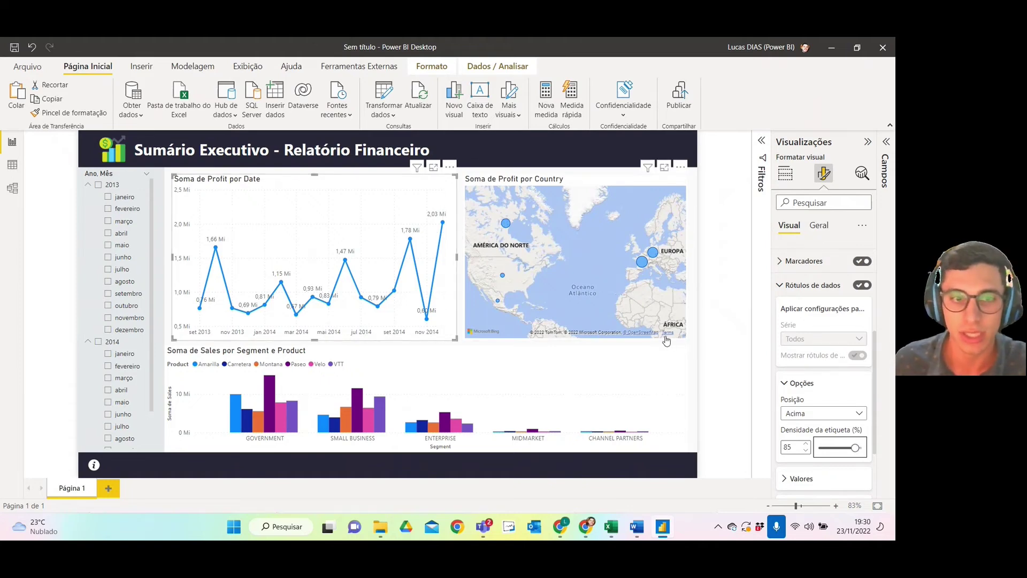
pyautogui.click(791, 286)
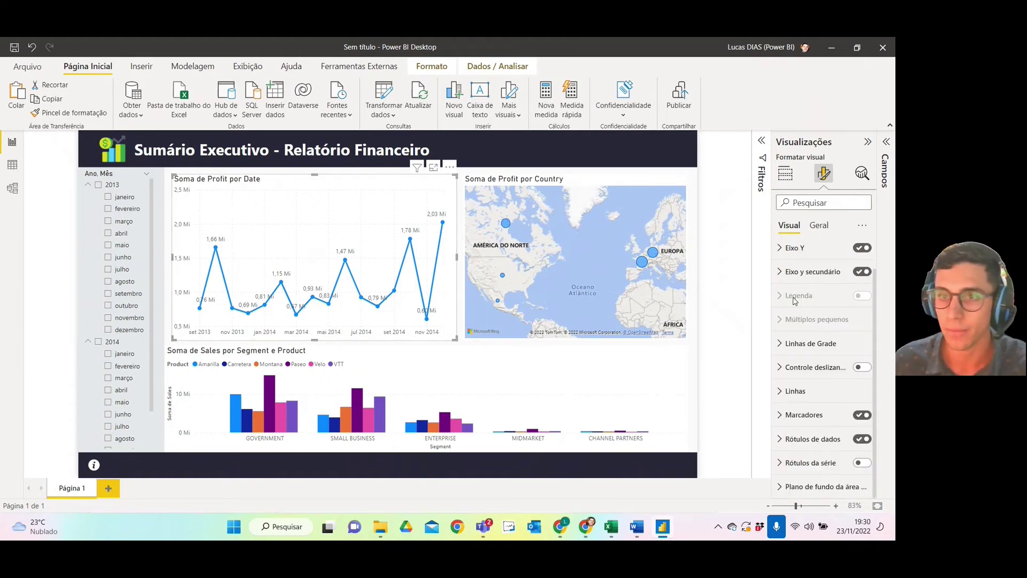
# - Turn on the background behind the line chart's data labels and show its color and transparency settings
pyautogui.click(797, 439)
pyautogui.scroll(-4, 801, 392)
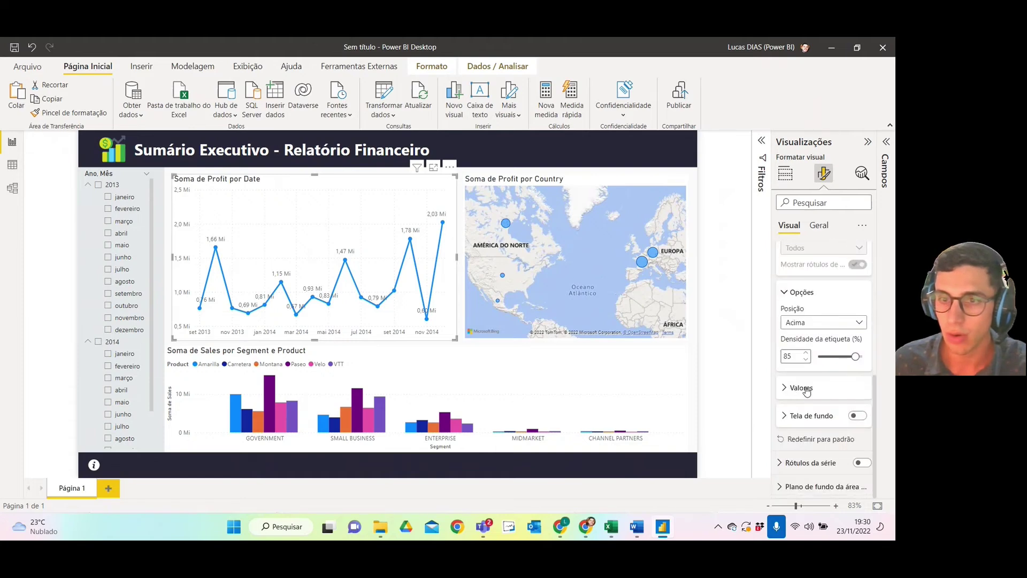
pyautogui.click(857, 416)
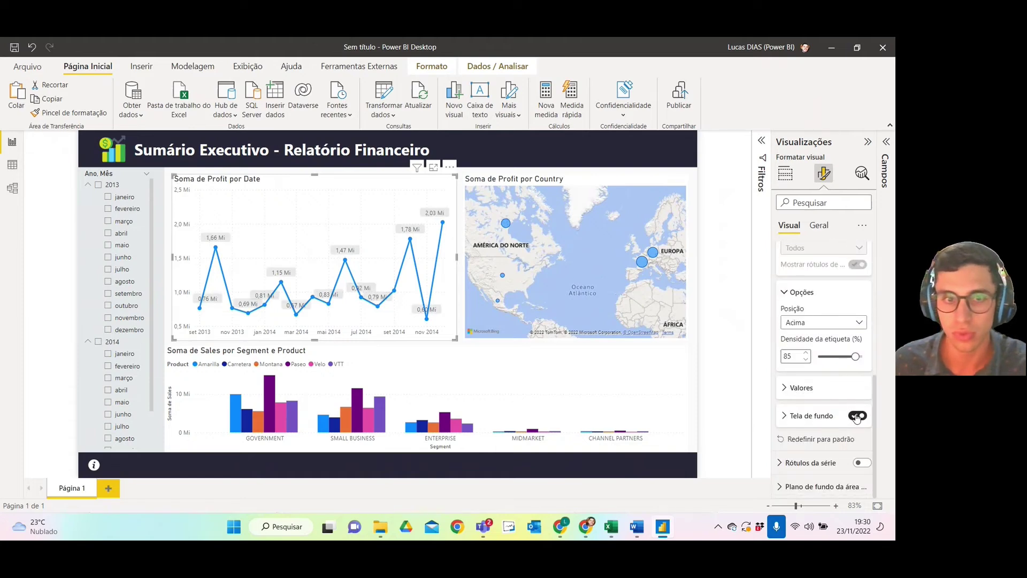
pyautogui.click(788, 422)
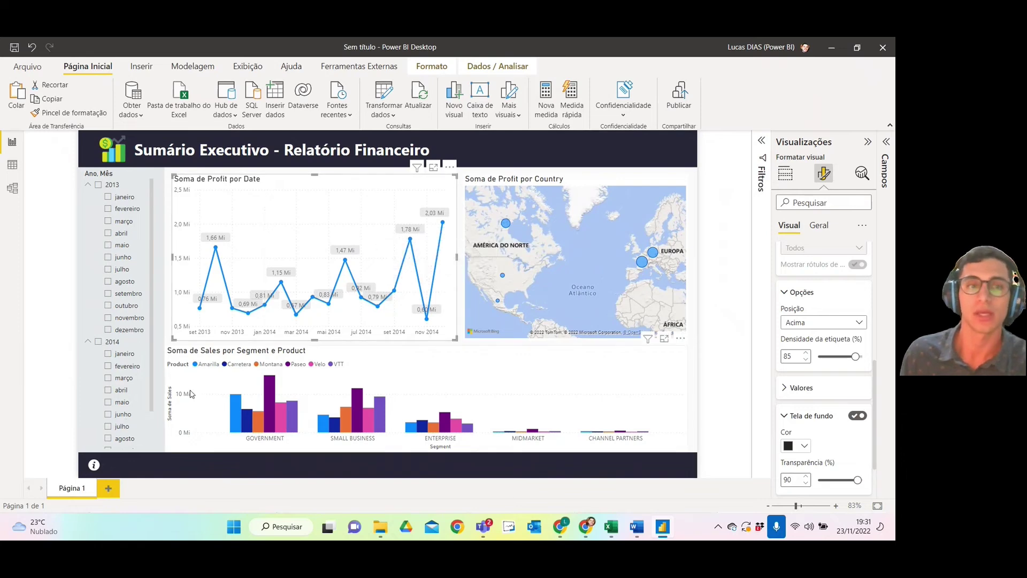
# - Align the left edge of the Soma de Sales por Segment e Product column chart with the line chart and nudge its top edge up
pyautogui.click(195, 355)
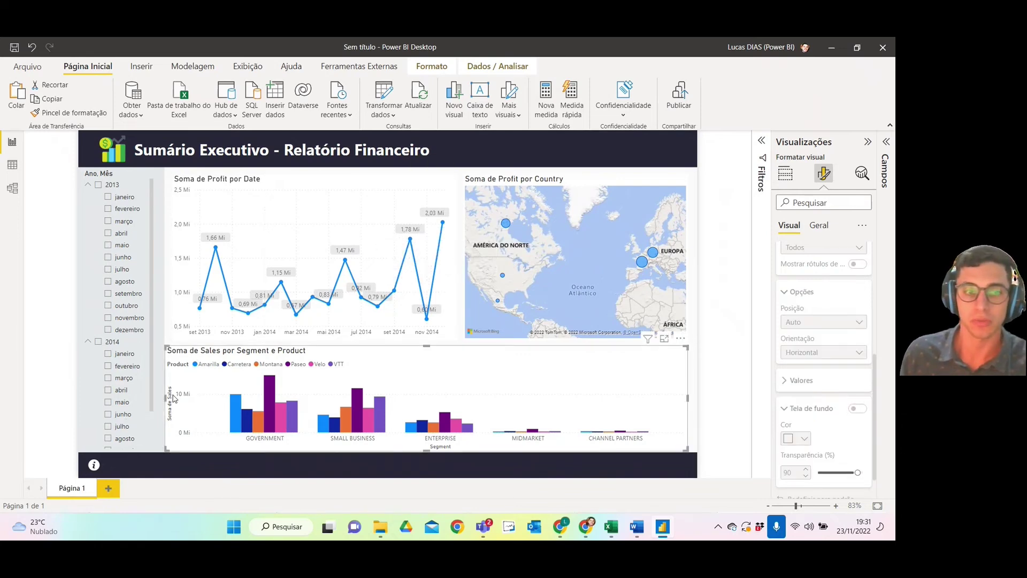
pyautogui.moveTo(169, 400); pyautogui.dragTo(176, 401)
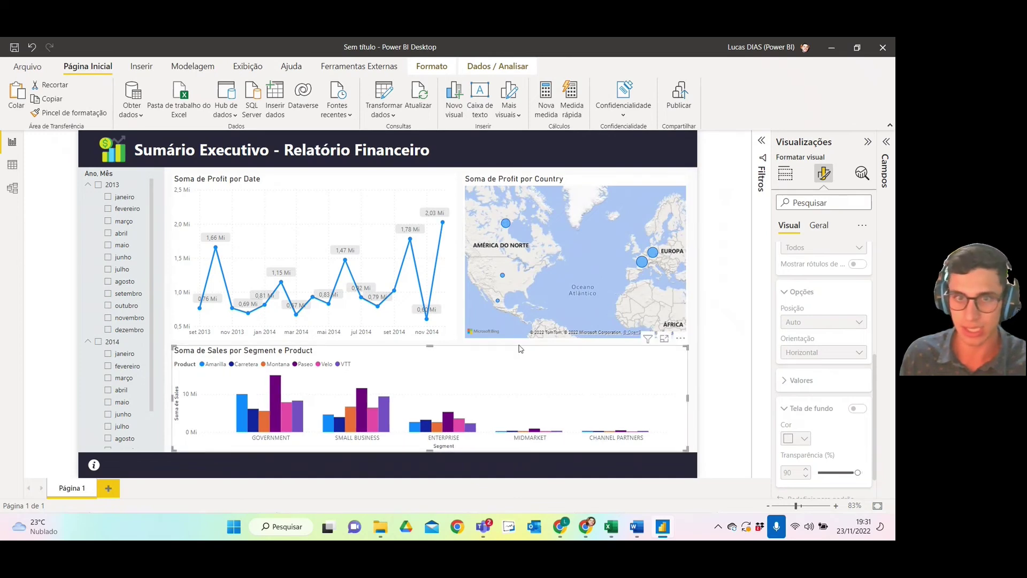
pyautogui.moveTo(442, 353); pyautogui.dragTo(442, 351)
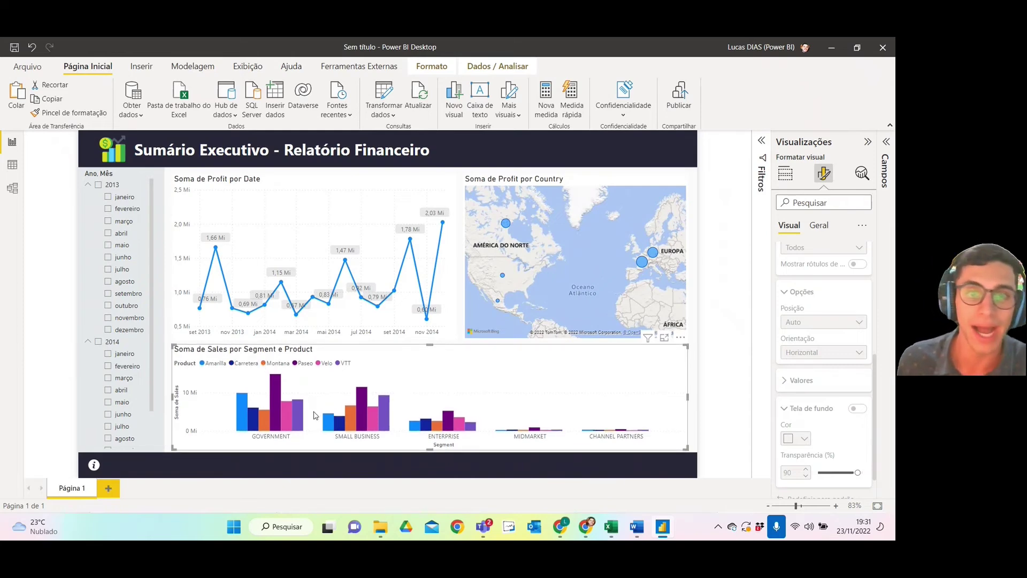
# - Shorten the line chart and the map to the same lower edge, and extend the column chart upward to a height of about 241
pyautogui.click(347, 339)
pyautogui.moveTo(315, 340); pyautogui.dragTo(315, 326)
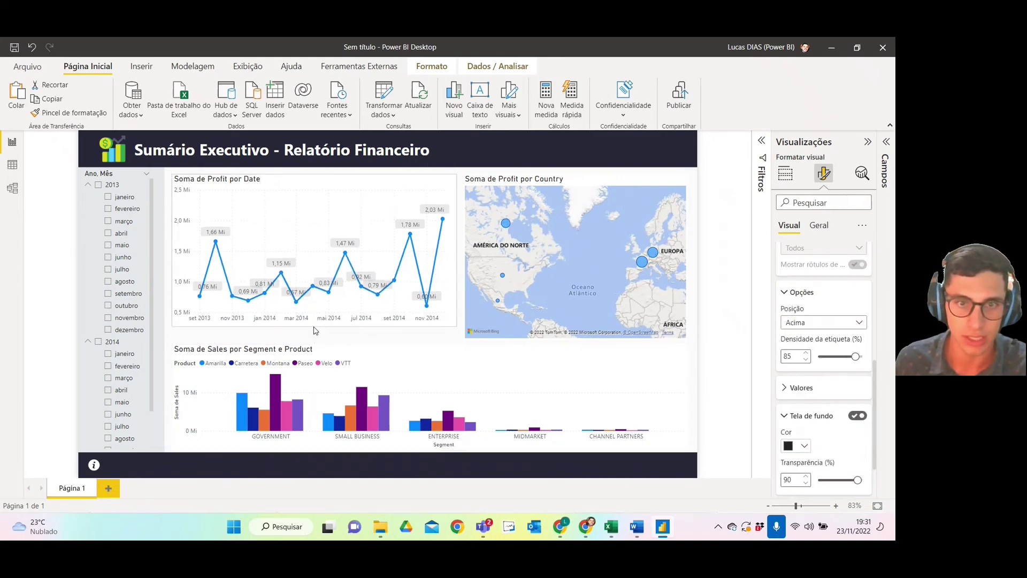
pyautogui.click(502, 339)
pyautogui.moveTo(575, 341); pyautogui.dragTo(571, 326)
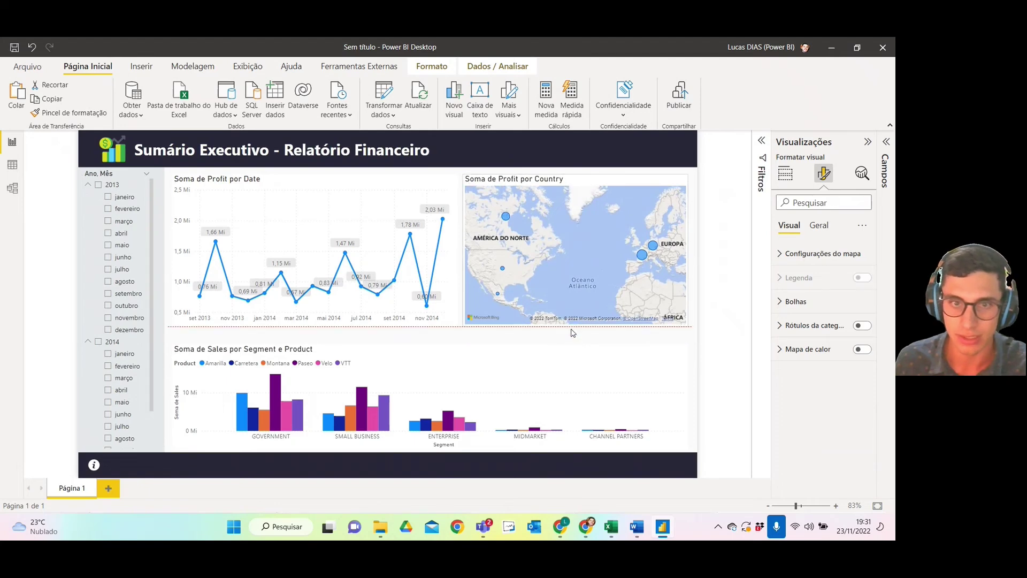
pyautogui.click(475, 349)
pyautogui.moveTo(430, 345); pyautogui.dragTo(430, 335)
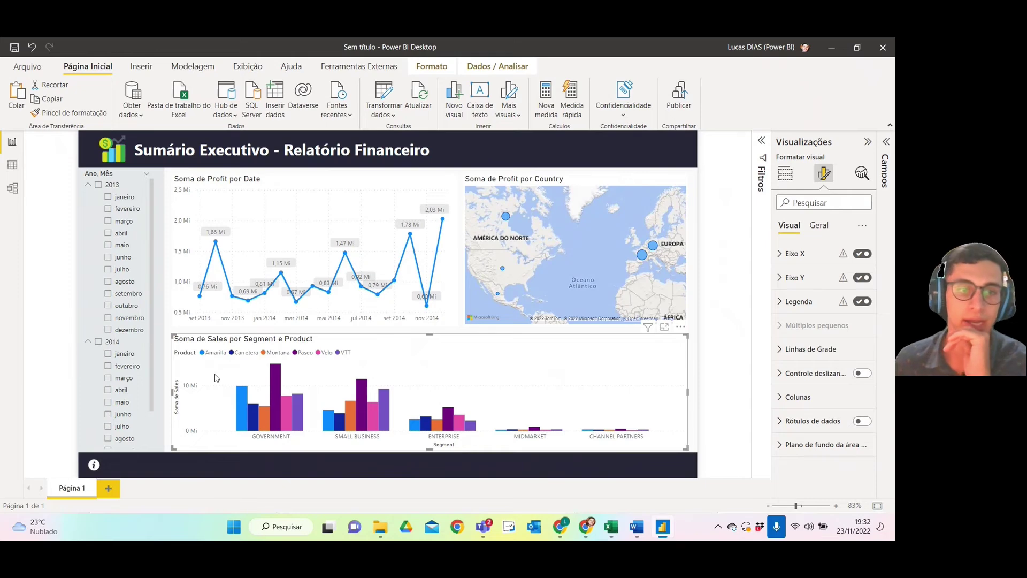
# - Turn off the titles of the Y axis and the X axis on the Soma de Sales por Segment e Product column chart
pyautogui.click(780, 279)
pyautogui.click(857, 450)
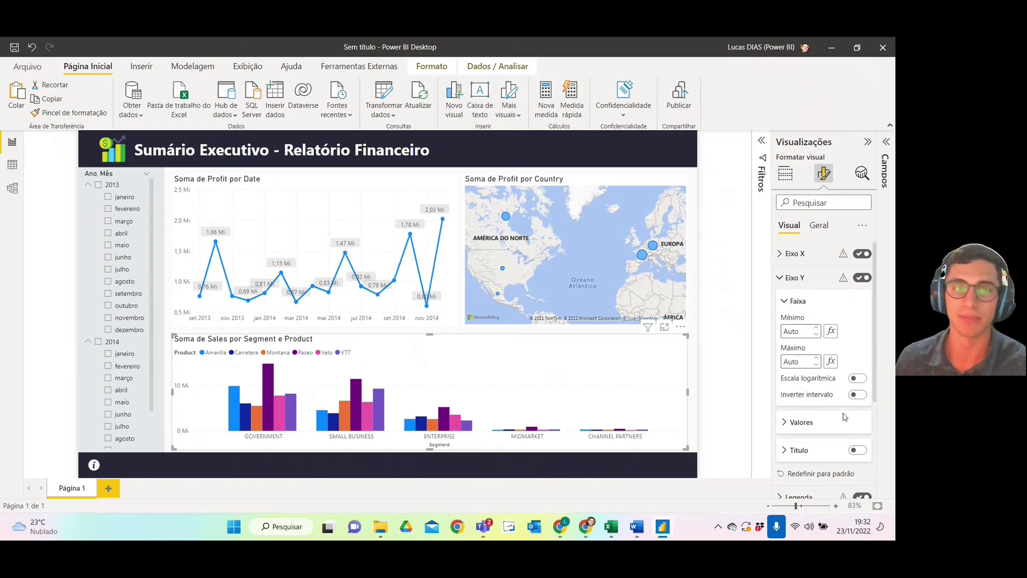
pyautogui.click(786, 277)
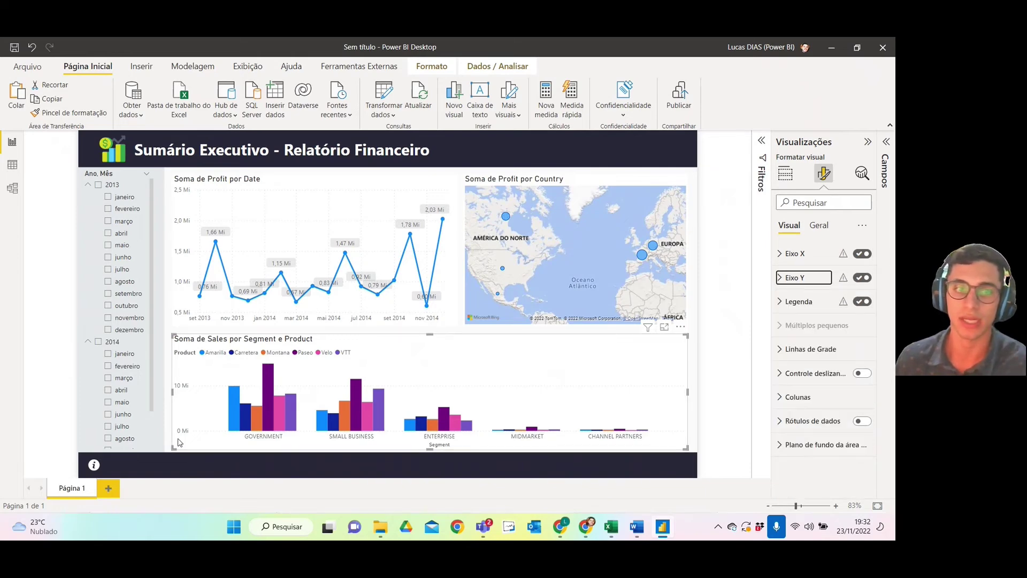
pyautogui.moveTo(271, 390)
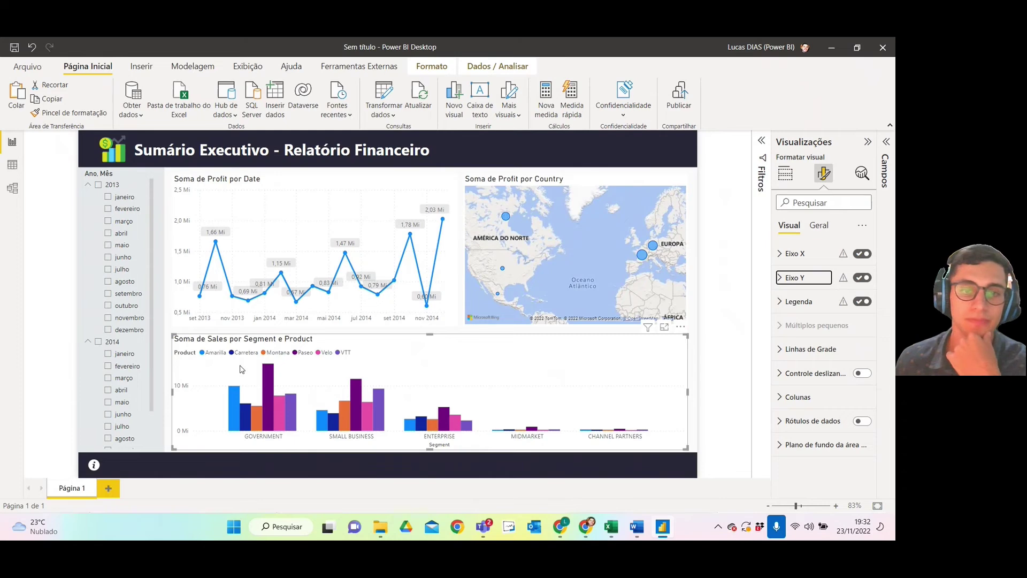
pyautogui.click(785, 255)
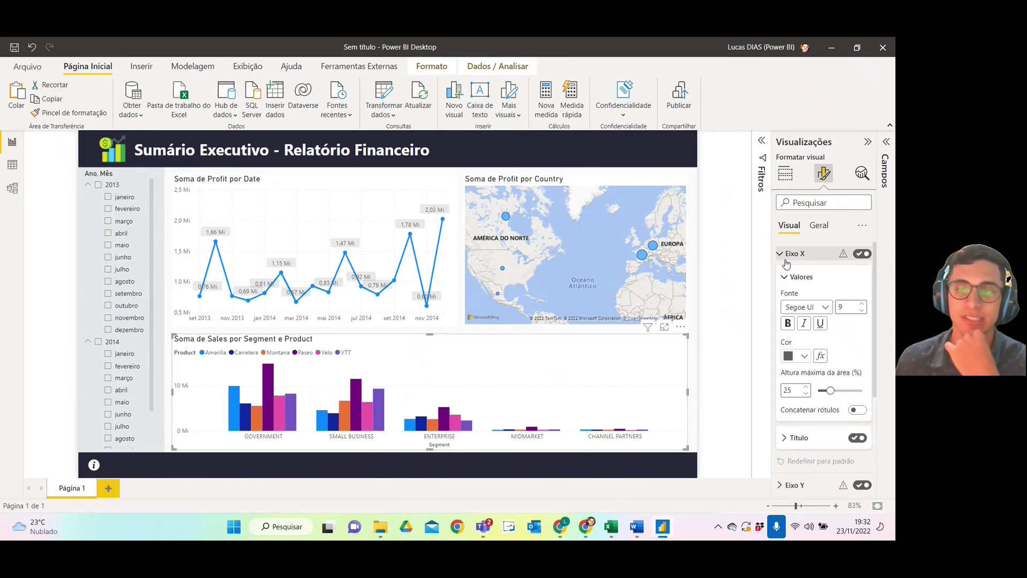
pyautogui.click(854, 440)
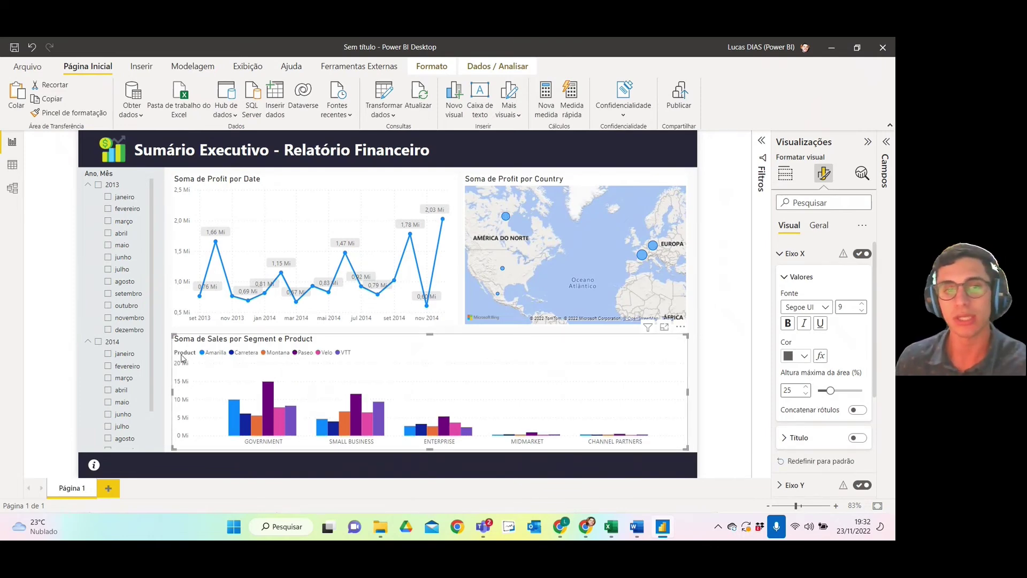
pyautogui.click(793, 253)
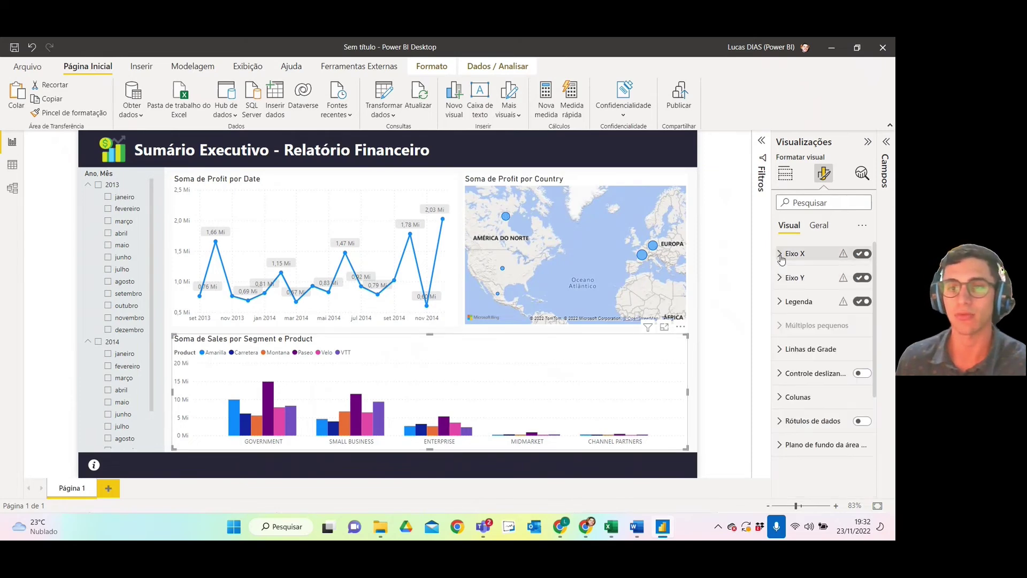
# - Set the font size of the column chart's legend text to 11
pyautogui.click(797, 301)
pyautogui.click(796, 412)
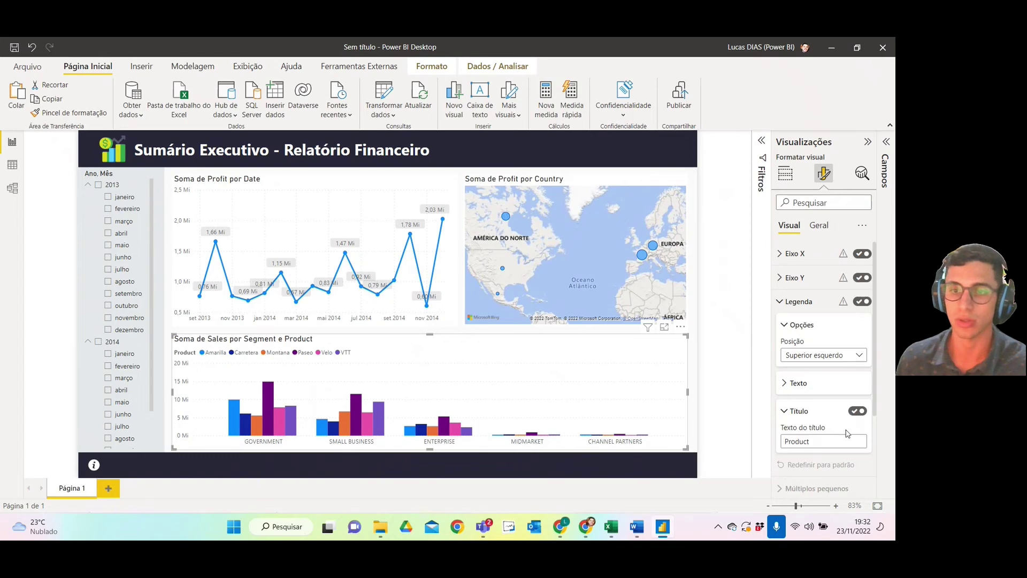
pyautogui.scroll(-1, 826, 417)
pyautogui.scroll(1, 822, 412)
pyautogui.click(797, 383)
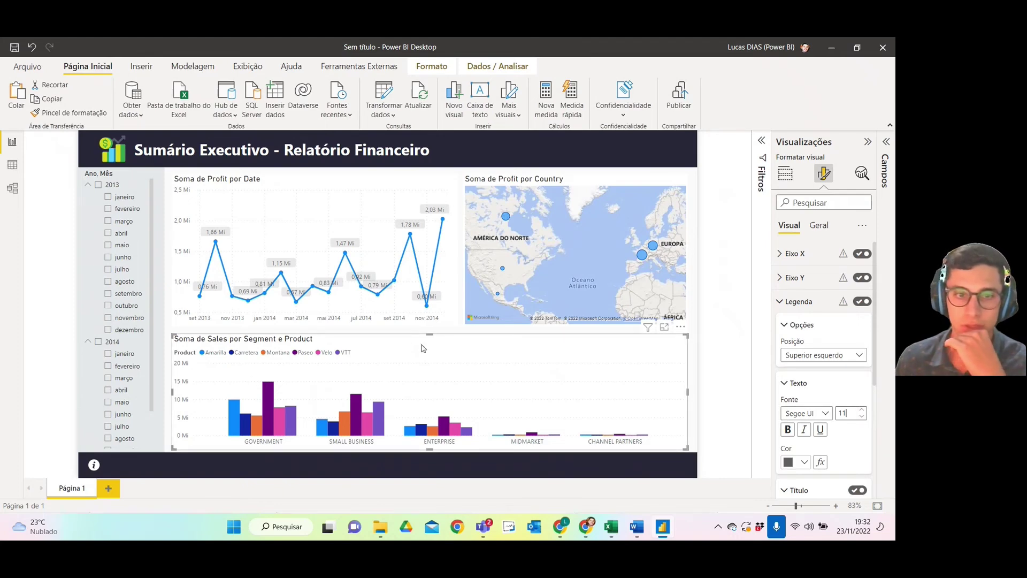
pyautogui.scroll(-3, 797, 305)
pyautogui.scroll(2, 798, 311)
# - Turn off the Responsivo option in the column chart's advanced properties
pyautogui.click(818, 225)
pyautogui.click(802, 254)
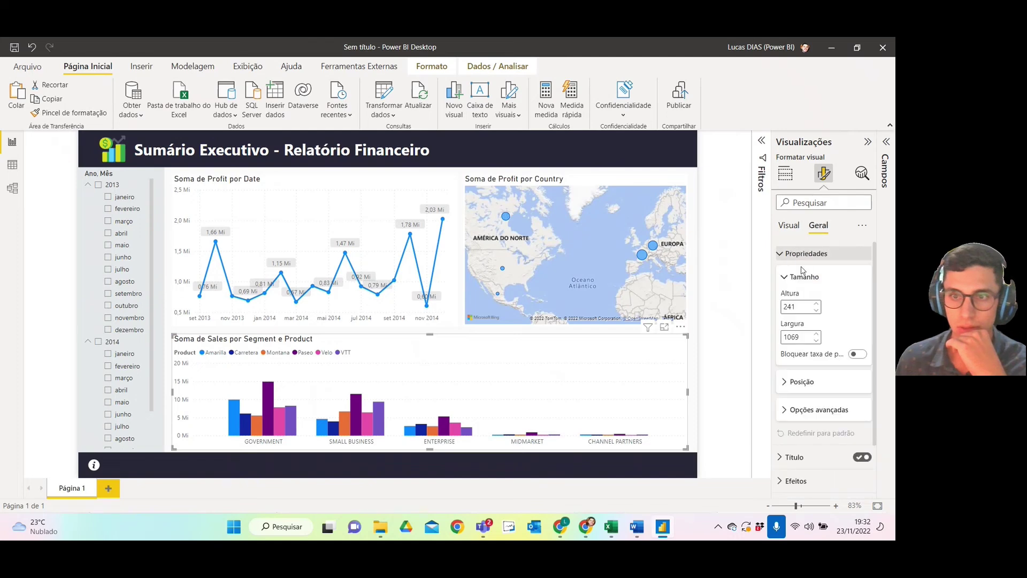
pyautogui.click(795, 383)
pyautogui.click(795, 383)
pyautogui.click(801, 416)
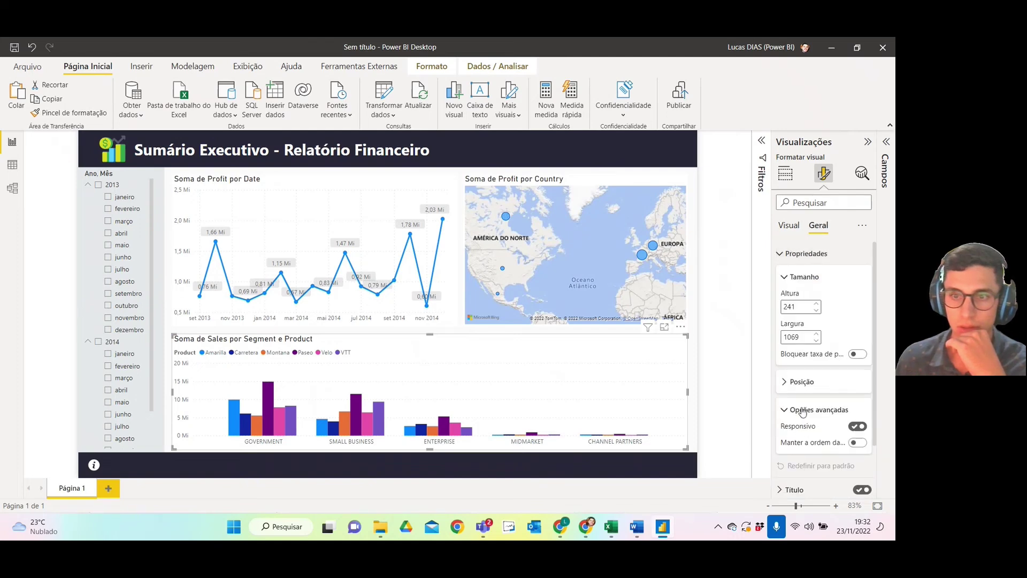
pyautogui.click(858, 427)
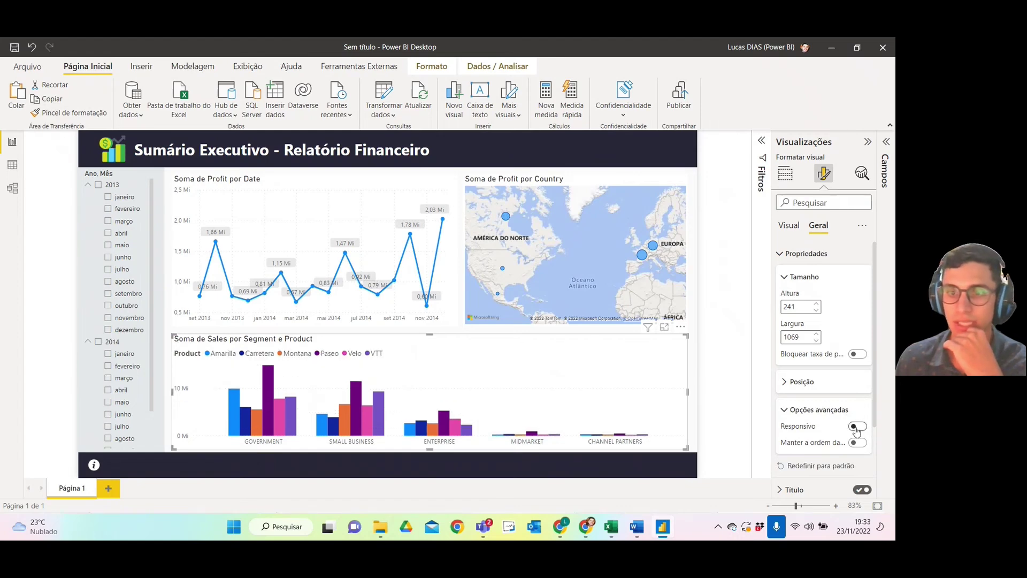
pyautogui.click(857, 427)
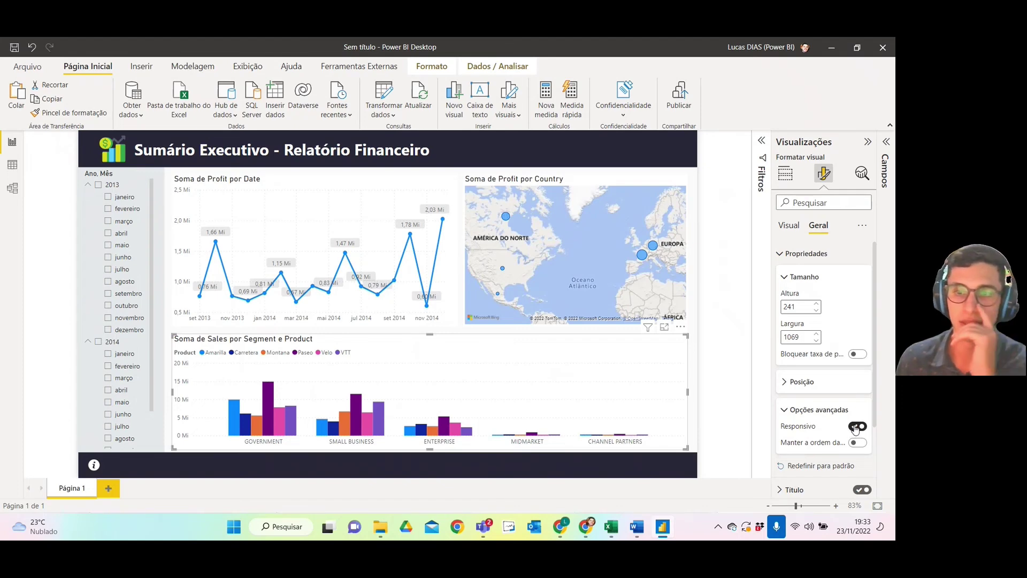
pyautogui.click(856, 428)
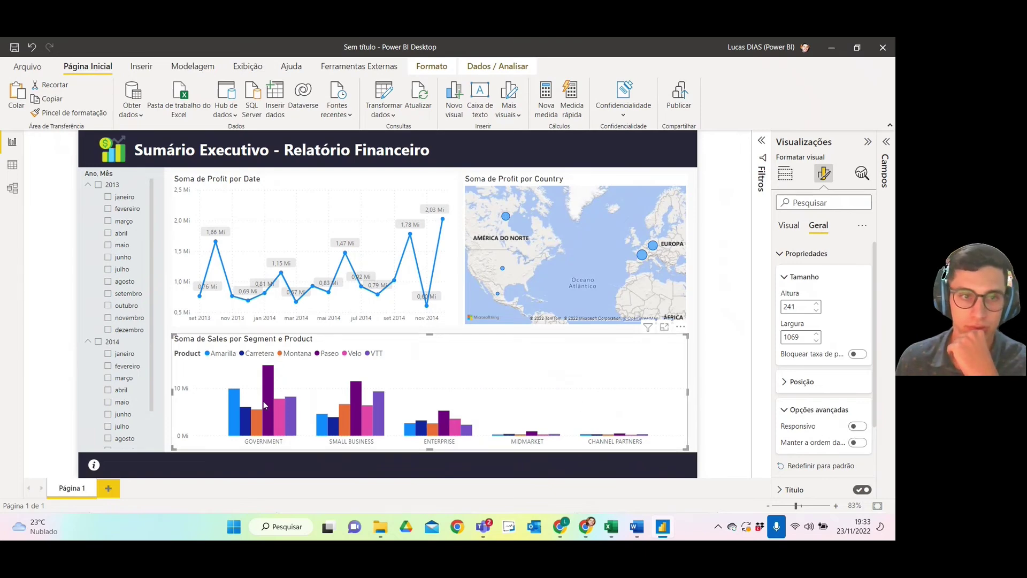
# - Change the title text of the column chart's legend to "Product:"
pyautogui.click(793, 227)
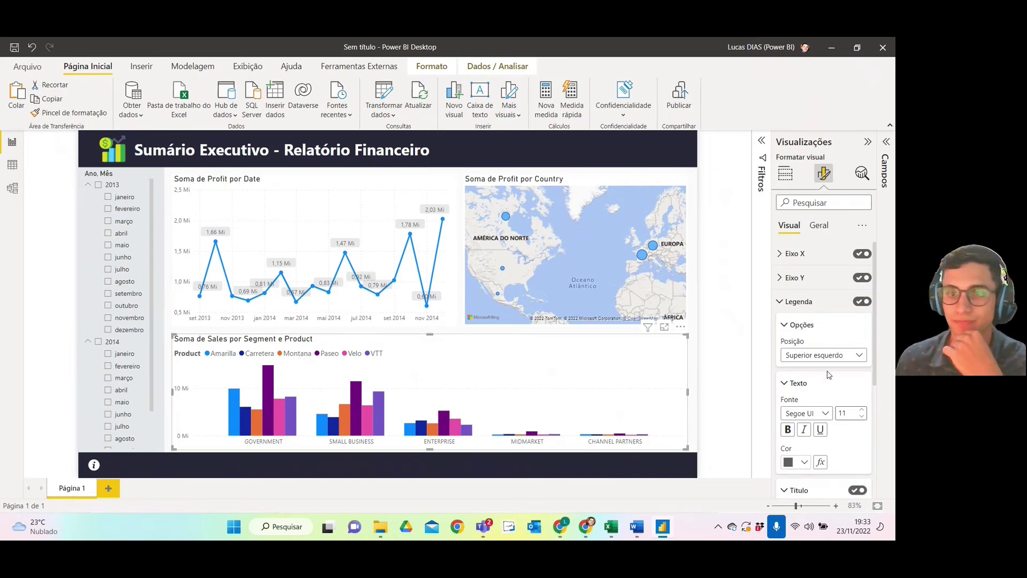
pyautogui.scroll(-3, 808, 374)
pyautogui.click(824, 444)
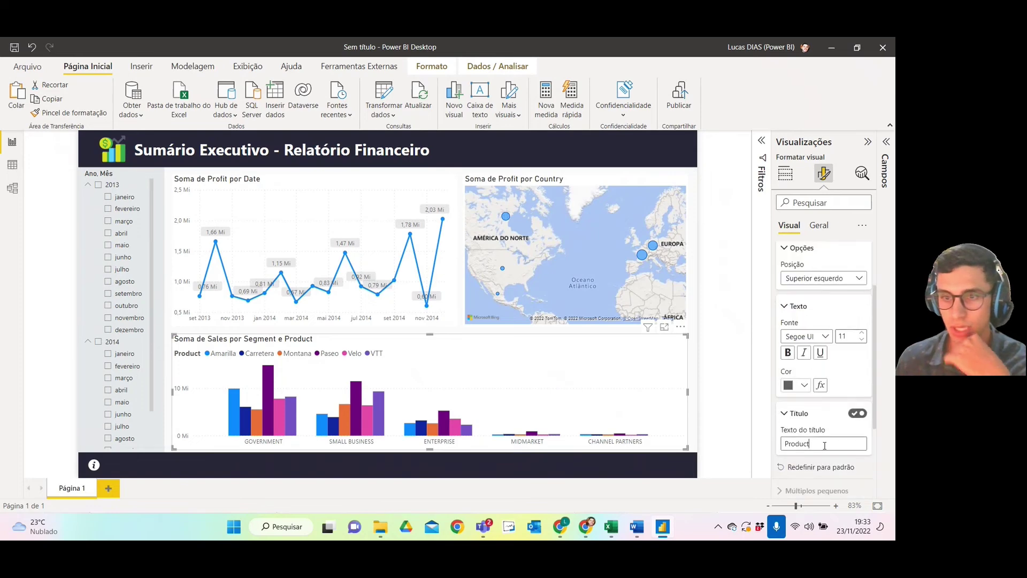
pyautogui.write(':')
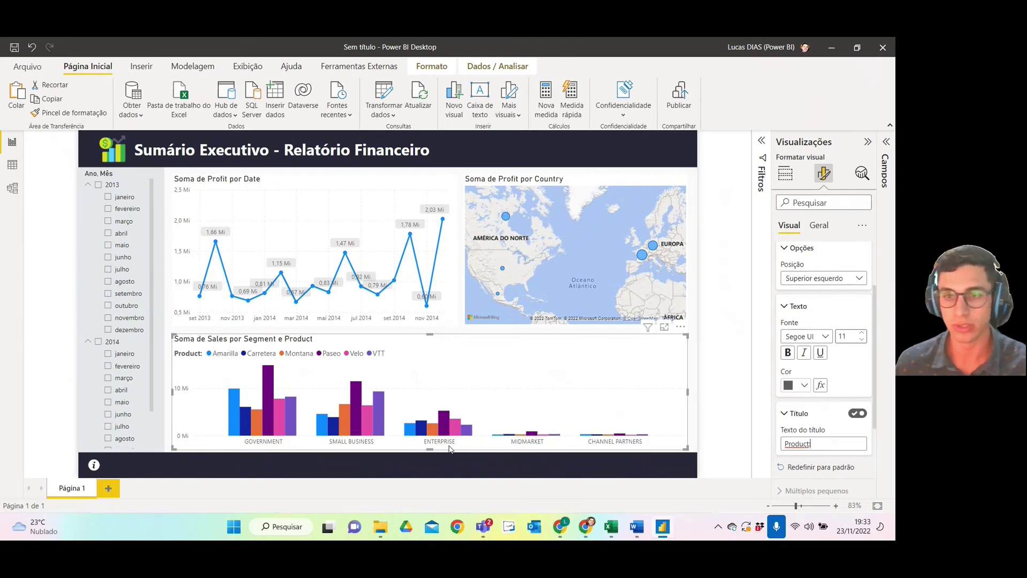
pyautogui.scroll(2, 802, 308)
pyautogui.click(792, 301)
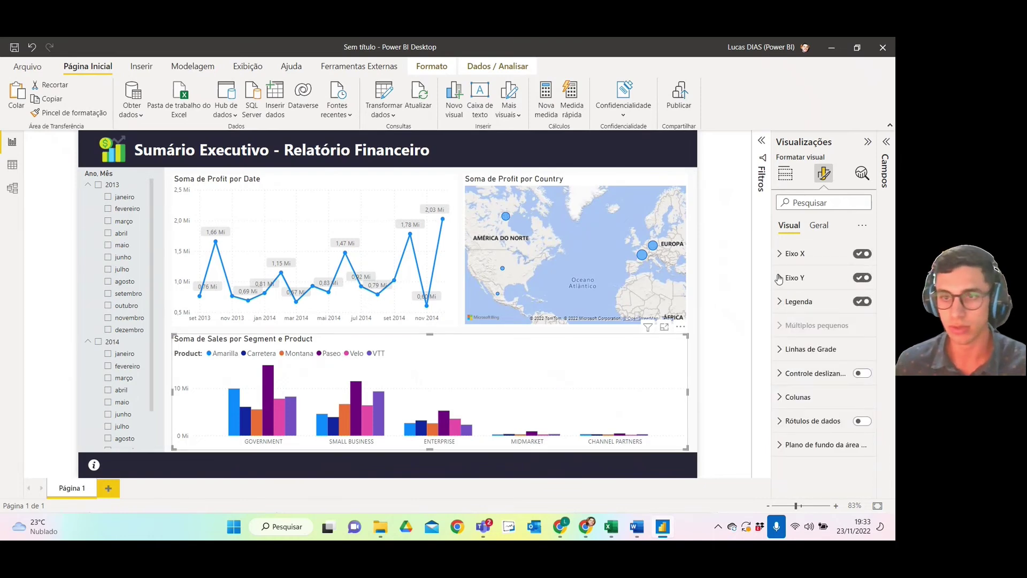
# - Make the column chart's X axis labels bold and set their font size to 10
pyautogui.click(782, 254)
pyautogui.scroll(-1, 807, 342)
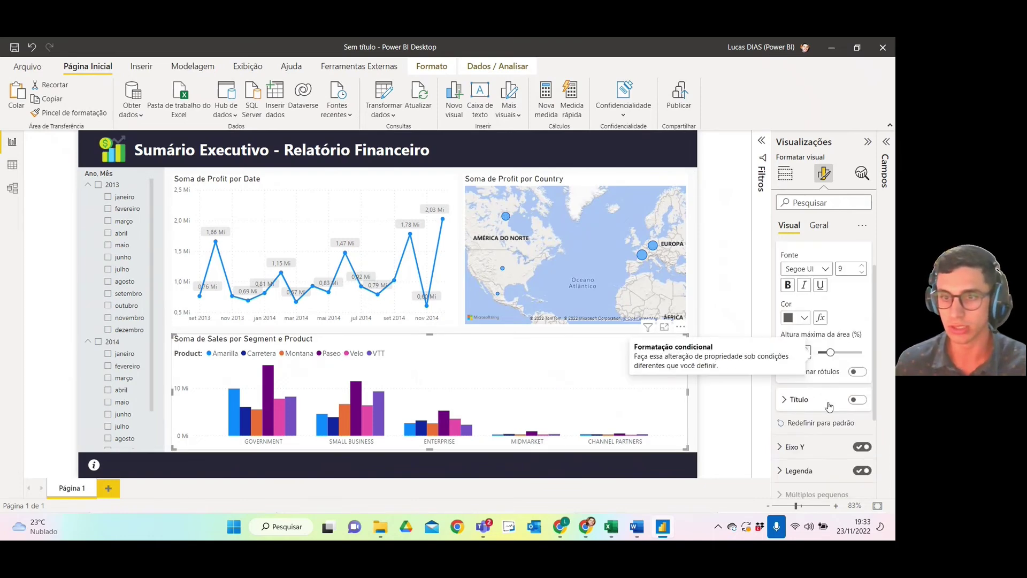
pyautogui.scroll(1, 818, 361)
pyautogui.click(787, 323)
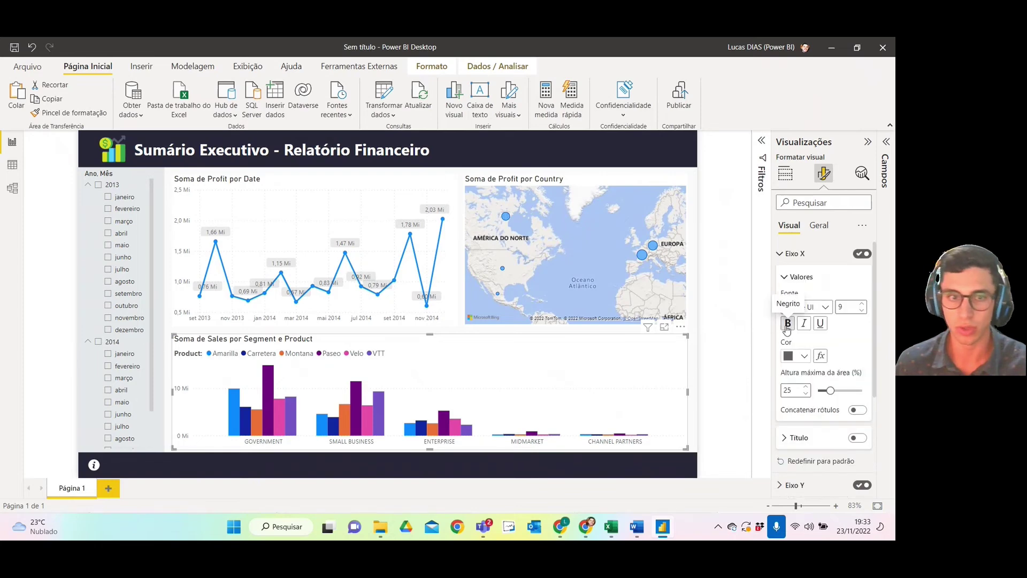
pyautogui.click(861, 304)
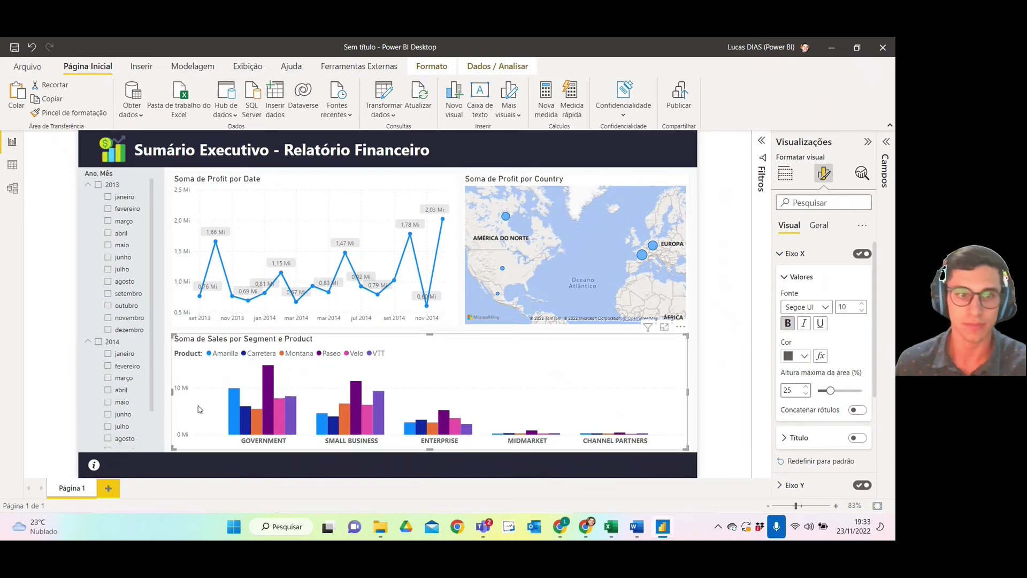
# - Turn on the data labels of the Soma de Sales por Segment e Product column chart and expand their settings
pyautogui.scroll(-3, 809, 409)
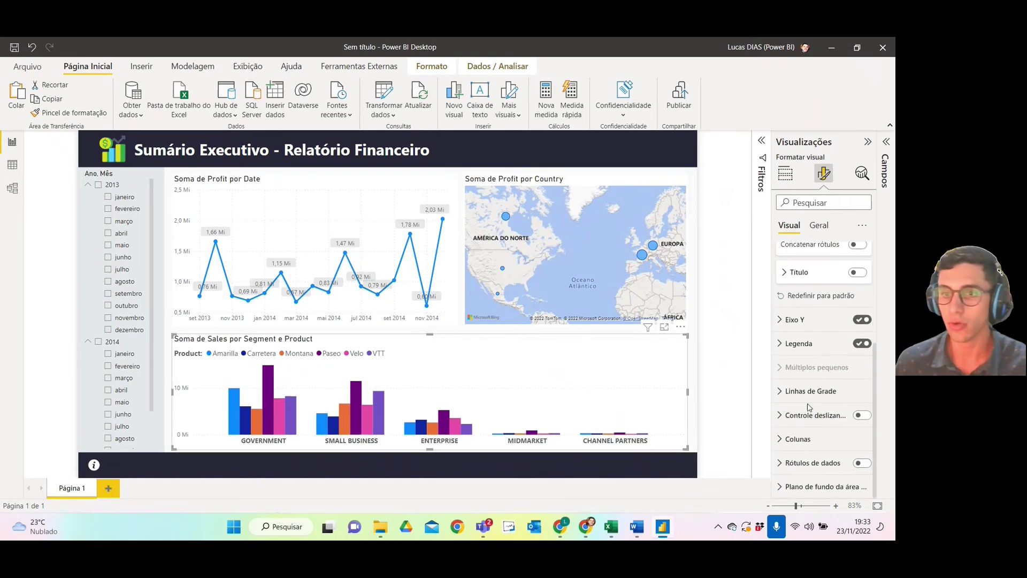
pyautogui.click(862, 464)
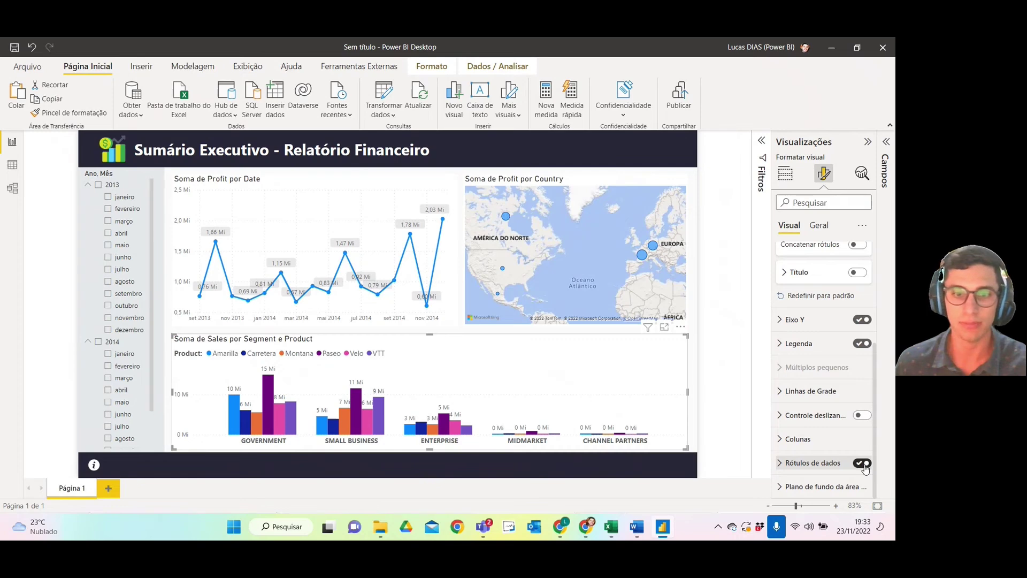
pyautogui.click(802, 463)
# - Examine the position and orientation options available for the column chart's data labels
pyautogui.scroll(-3, 813, 427)
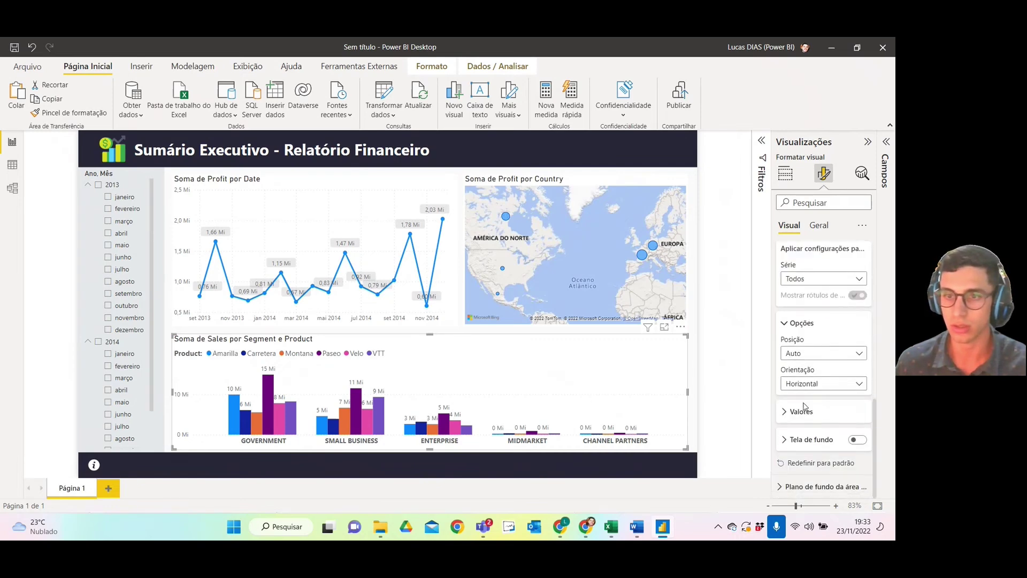
pyautogui.click(802, 411)
pyautogui.scroll(-1, 817, 369)
pyautogui.click(812, 373)
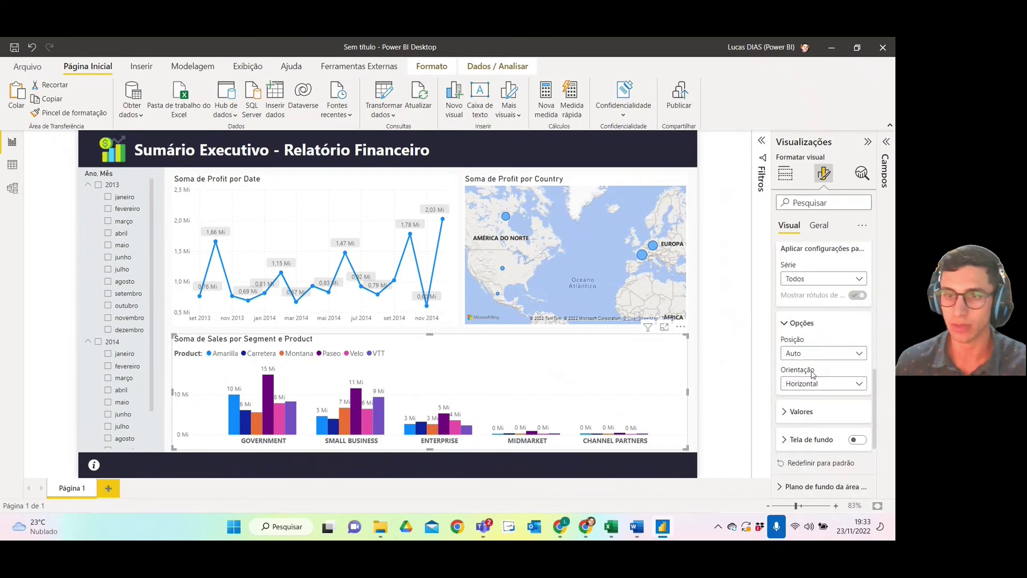
pyautogui.scroll(2, 811, 373)
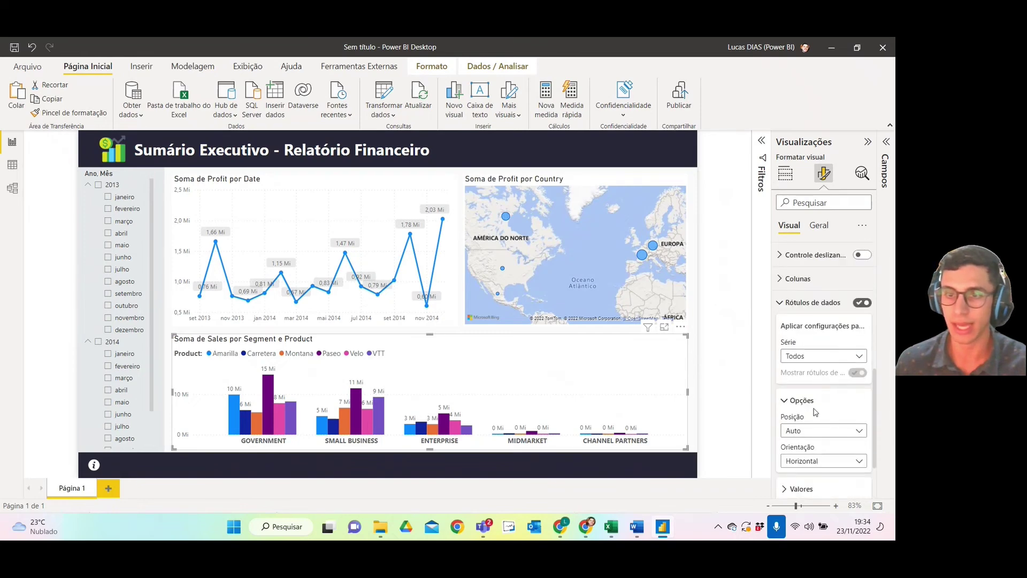
pyautogui.scroll(-2, 815, 412)
pyautogui.scroll(3, 817, 404)
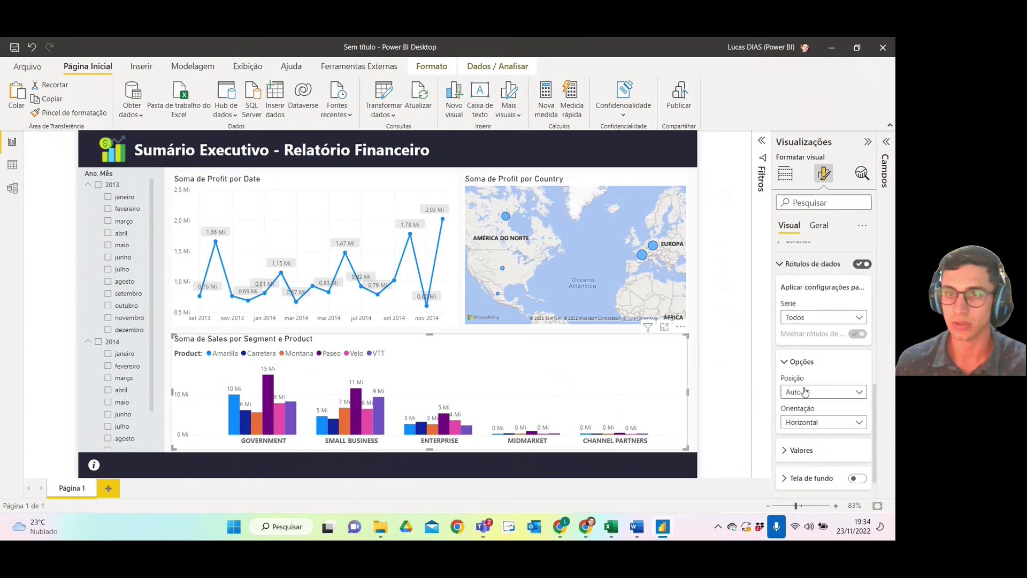
pyautogui.scroll(8, 786, 348)
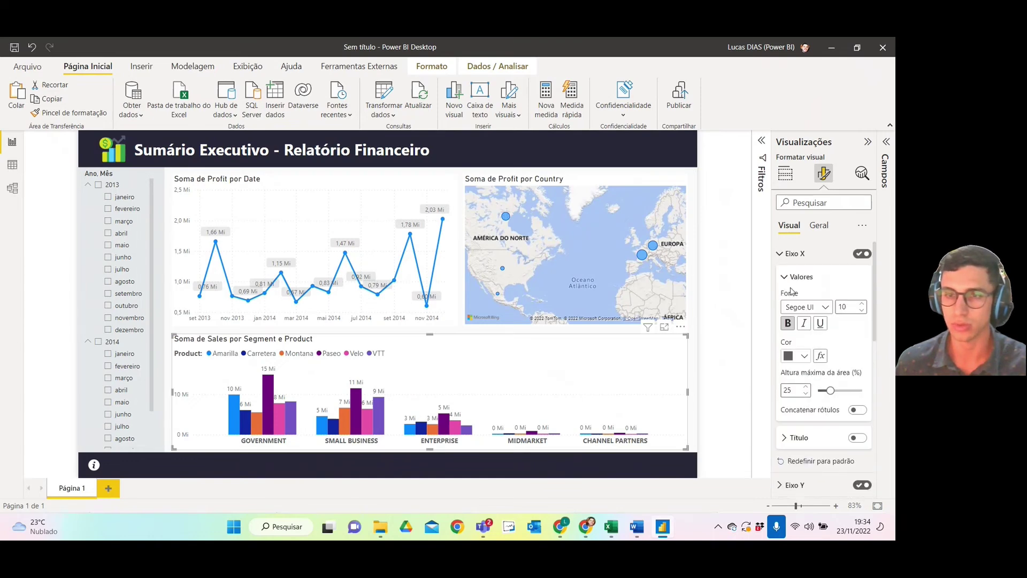
pyautogui.click(791, 256)
pyautogui.scroll(-5, 817, 410)
pyautogui.scroll(-1, 817, 410)
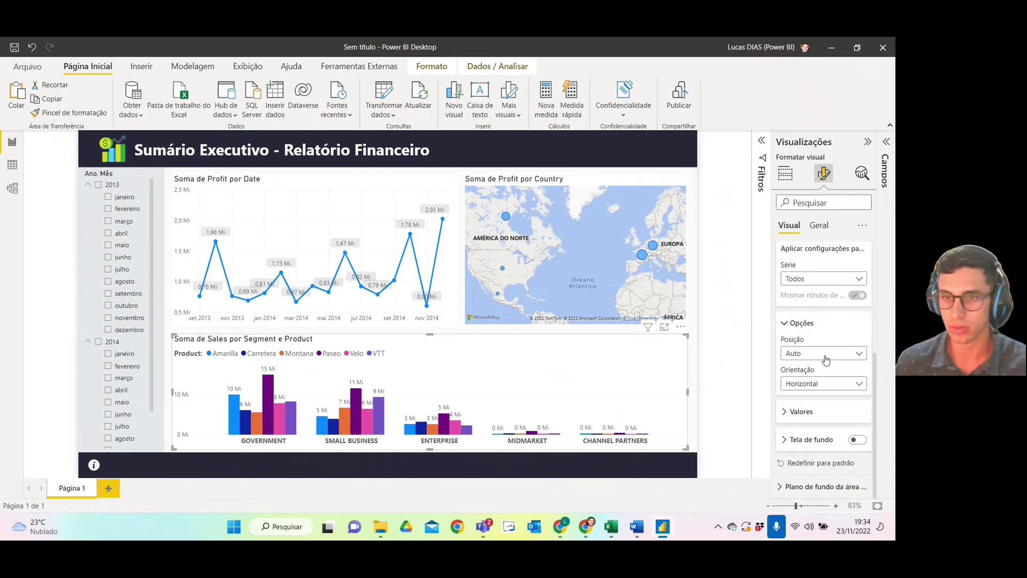
pyautogui.click(828, 355)
pyautogui.click(828, 367)
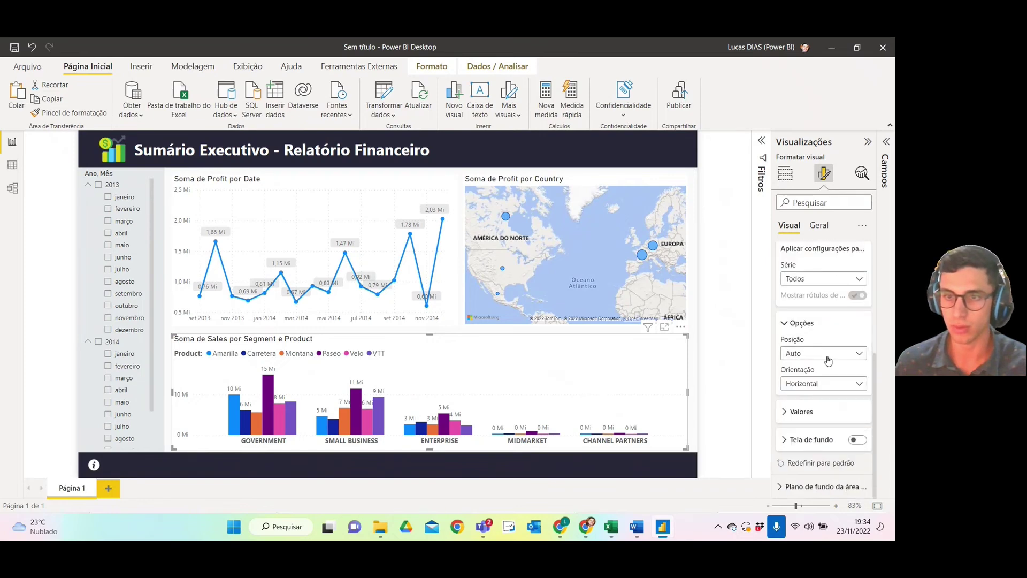
pyautogui.click(835, 389)
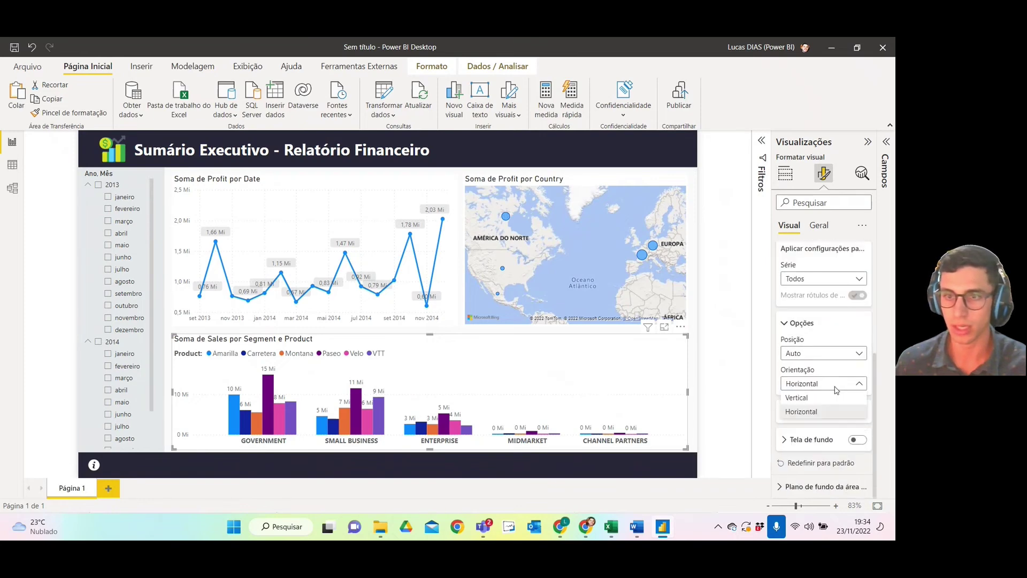
pyautogui.click(837, 389)
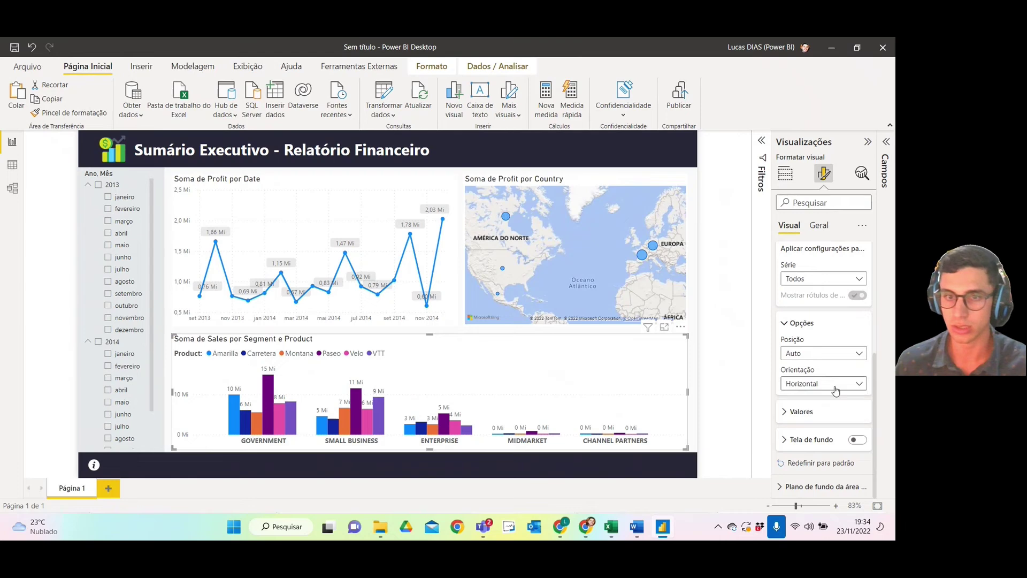
# - Try the data label values with display units Milhares, and with Nenhum and 0 decimal places
pyautogui.click(785, 414)
pyautogui.scroll(-3, 786, 415)
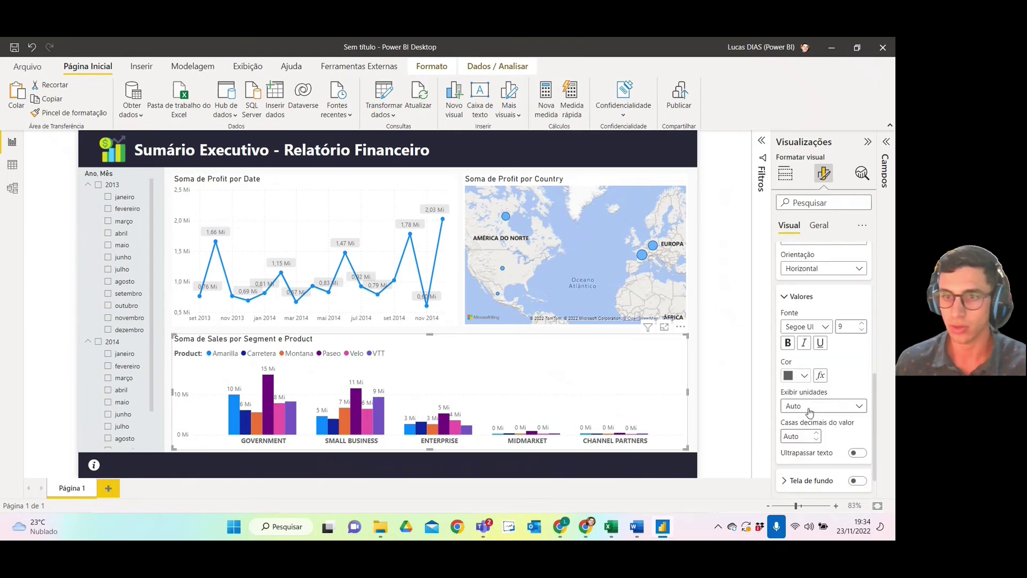
pyautogui.click(810, 406)
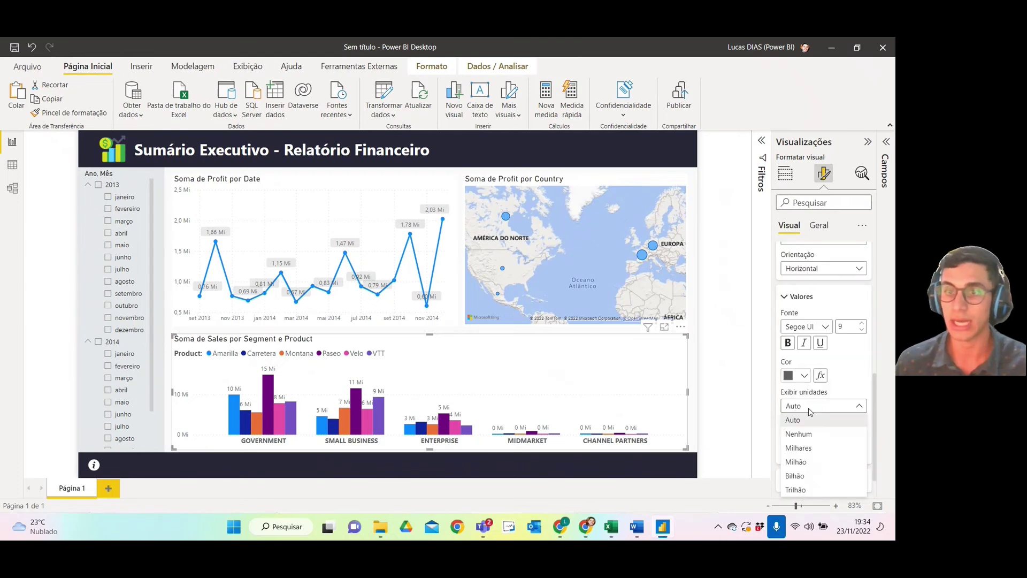
pyautogui.click(823, 448)
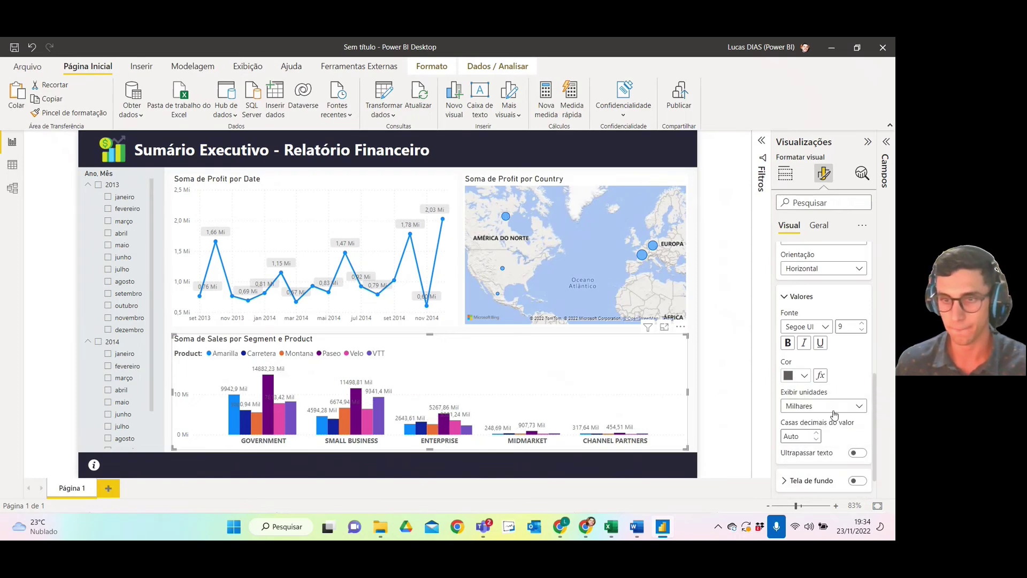
pyautogui.click(834, 415)
pyautogui.click(817, 441)
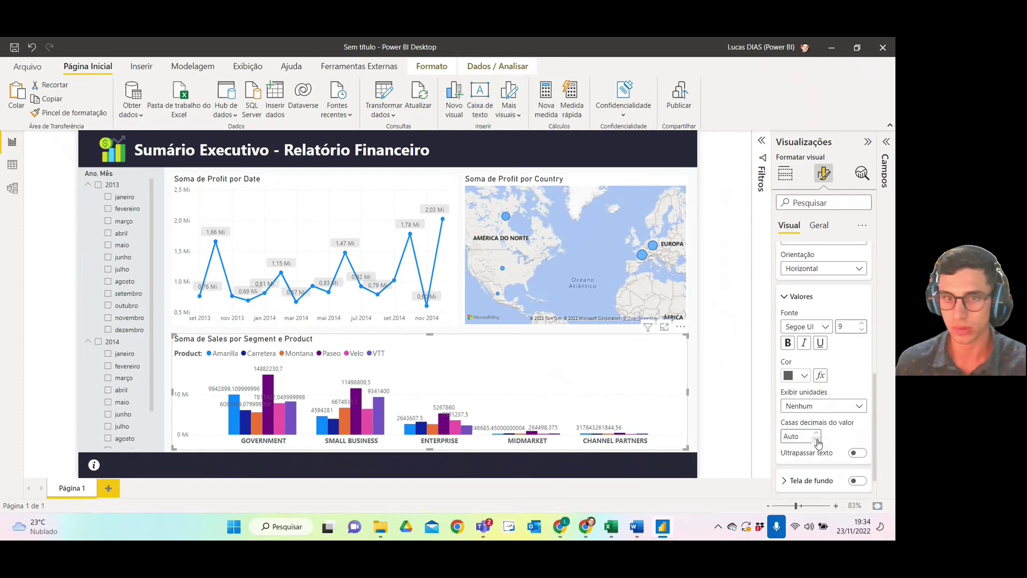
pyautogui.click(817, 440)
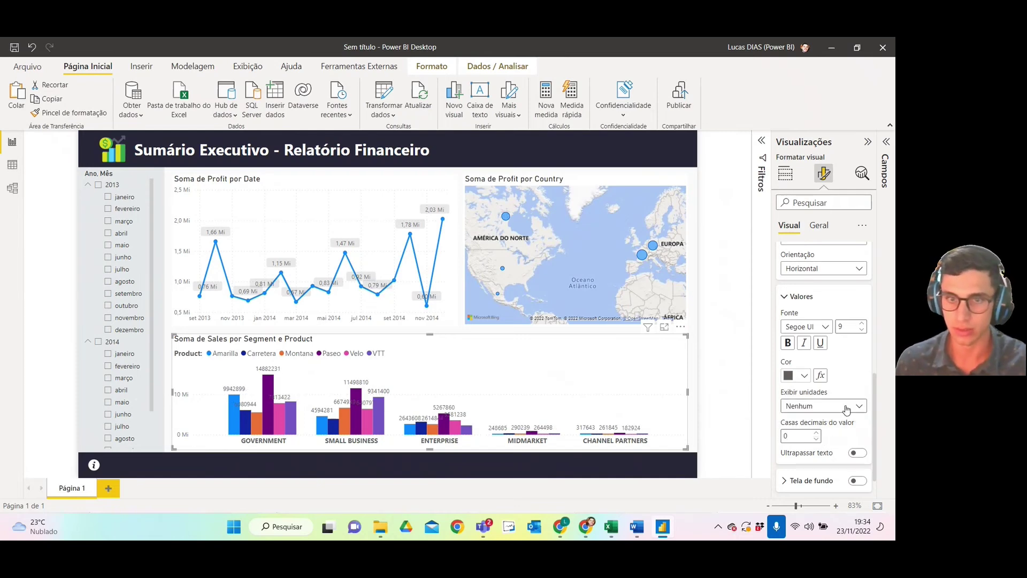
# - Try the data label values in Milhão units with 2 decimal places
pyautogui.click(846, 409)
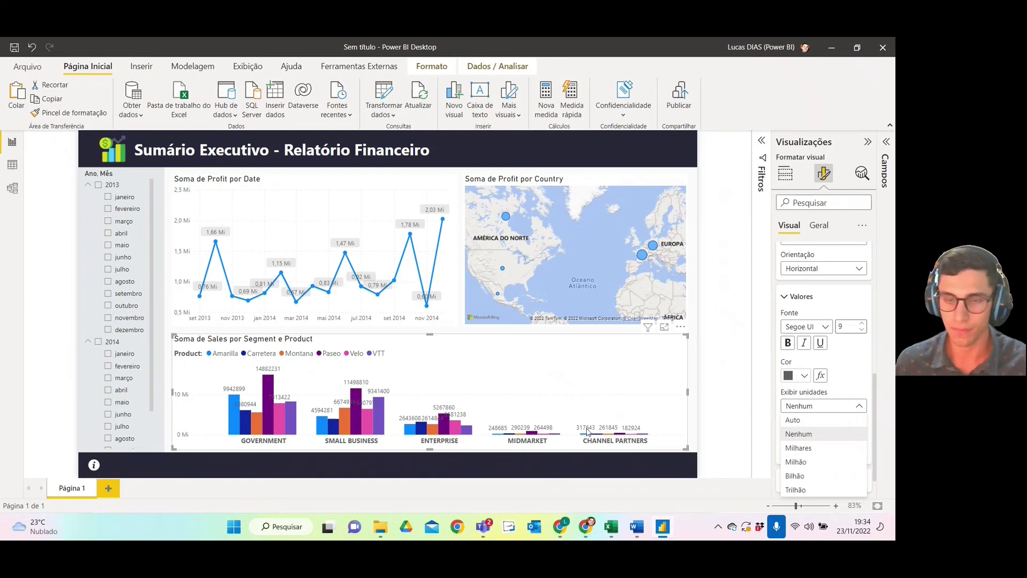
pyautogui.click(802, 463)
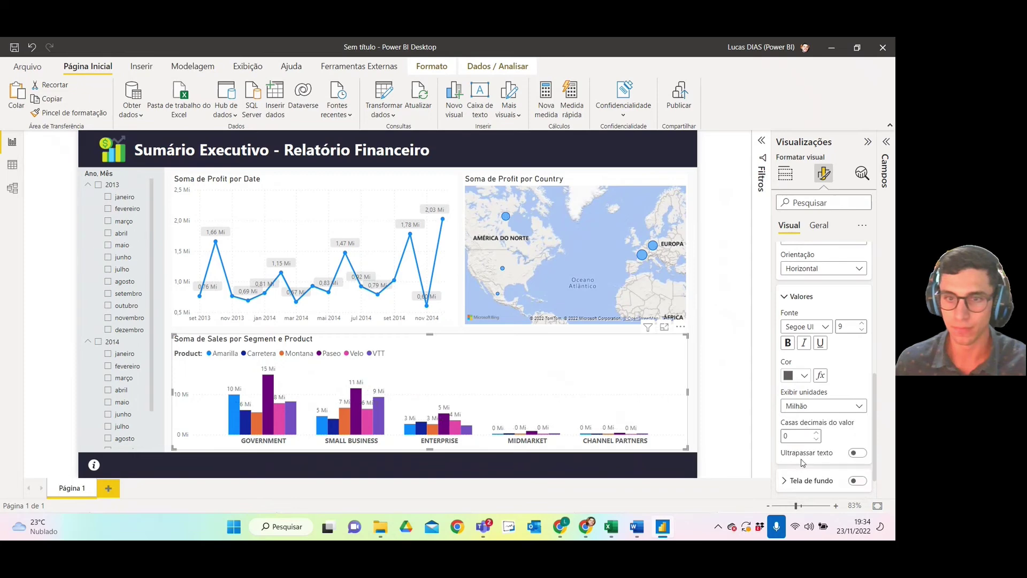
pyautogui.write('2')
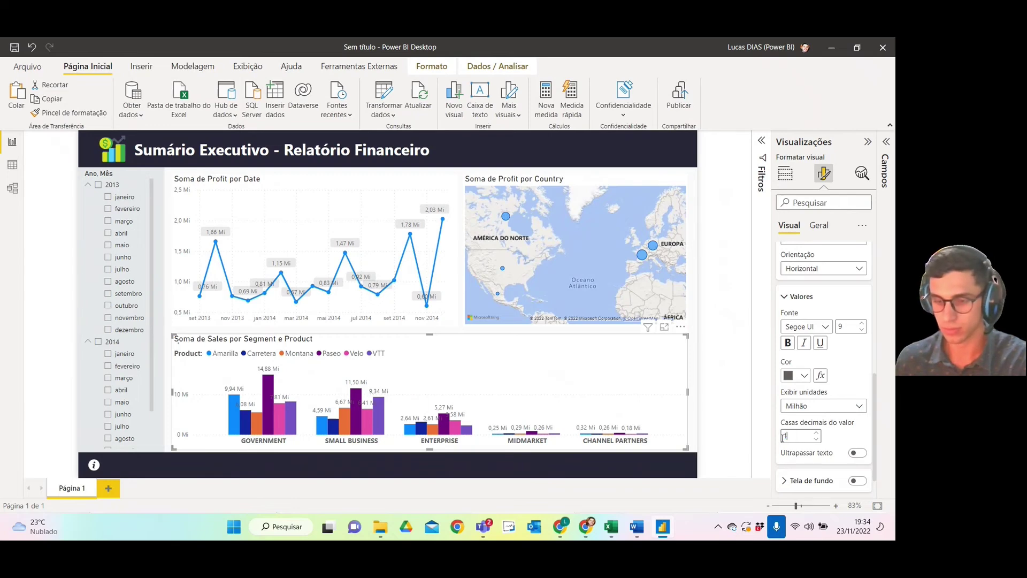
# - Try the data label values in Milhares units with 0 decimal places
pyautogui.click(854, 407)
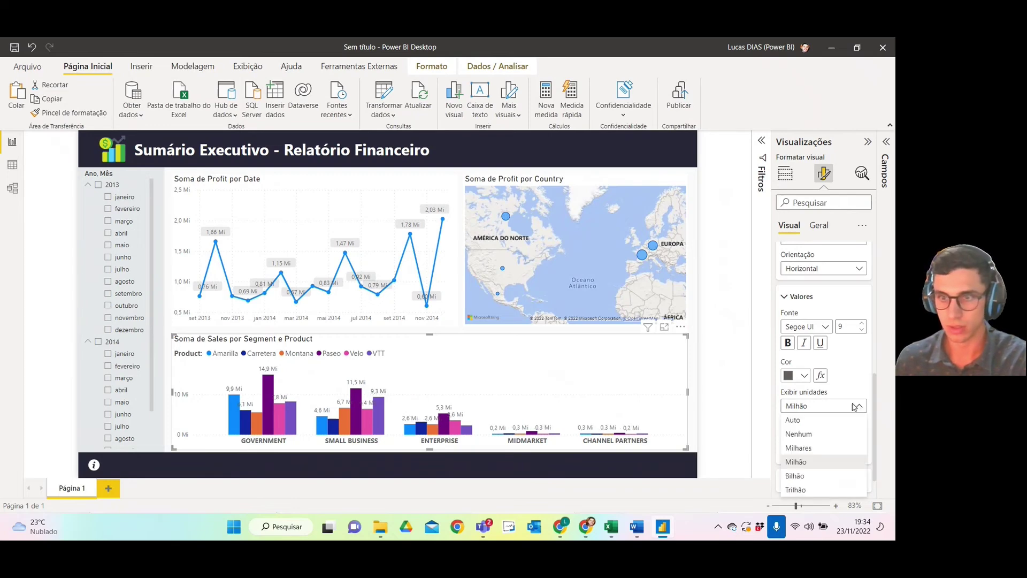
pyautogui.click(823, 447)
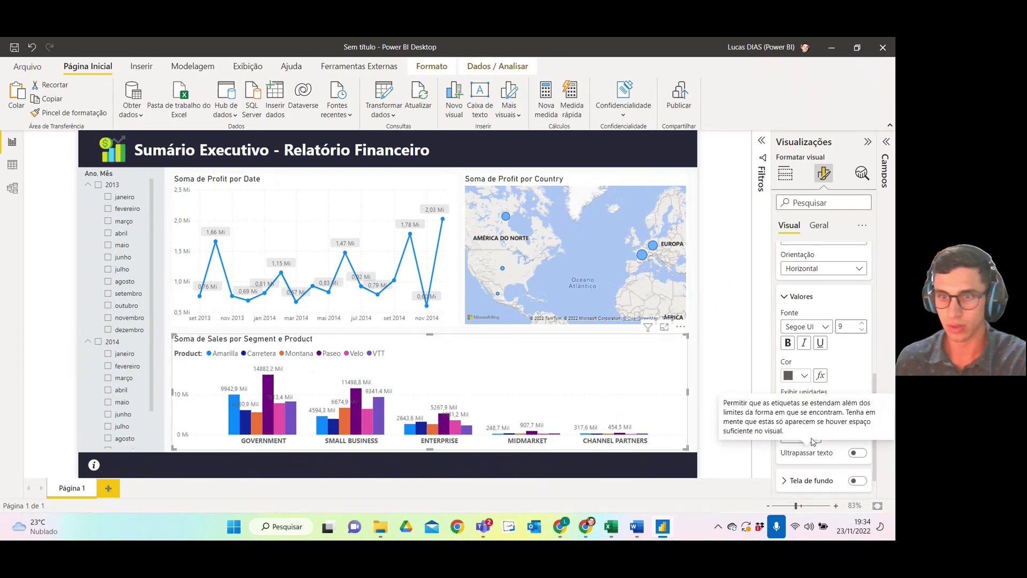
pyautogui.write('0')
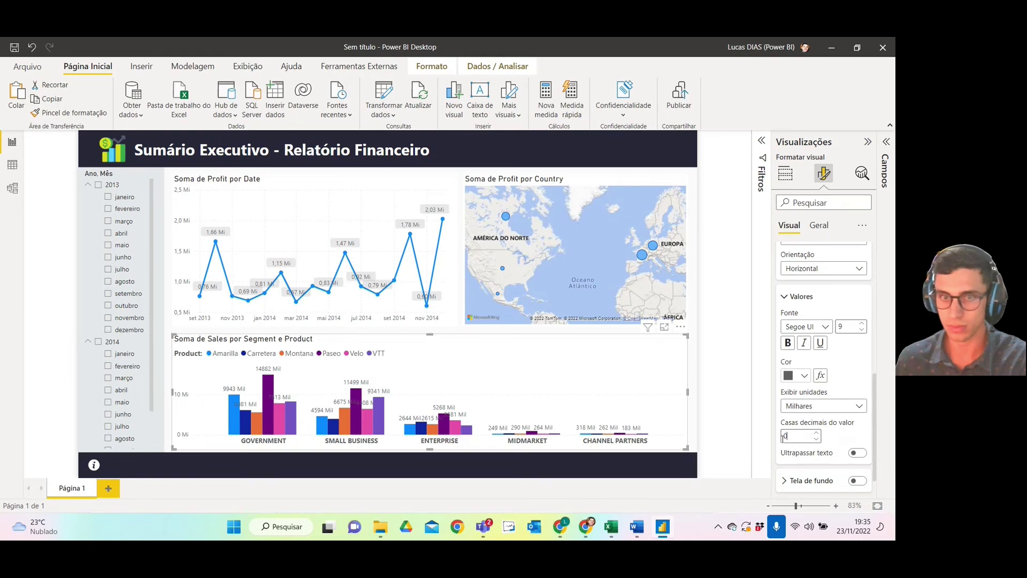
# - Set the data labels' display units to Auto and their decimal places to 1
pyautogui.click(831, 406)
pyautogui.click(817, 465)
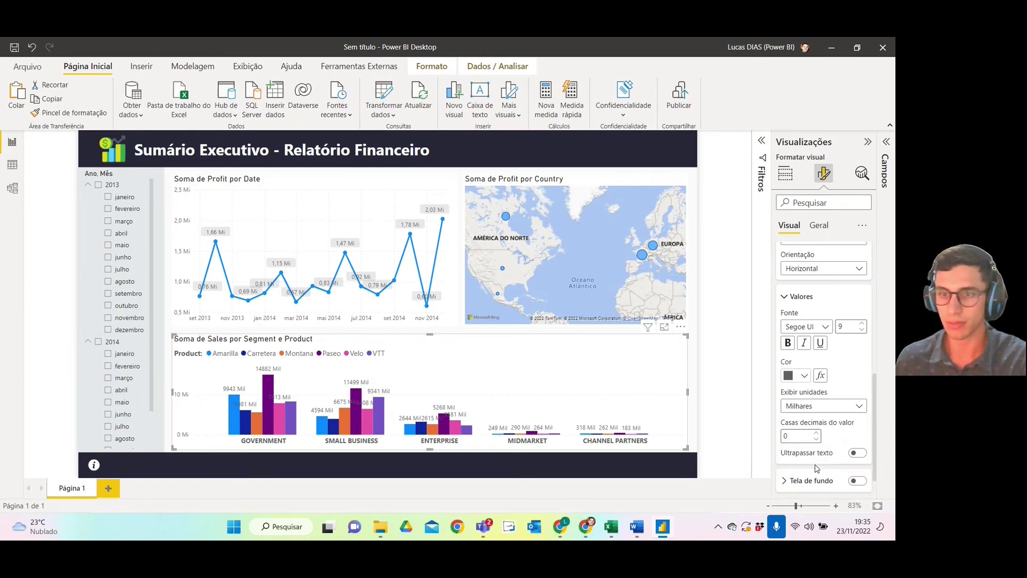
pyautogui.click(811, 408)
pyautogui.click(810, 407)
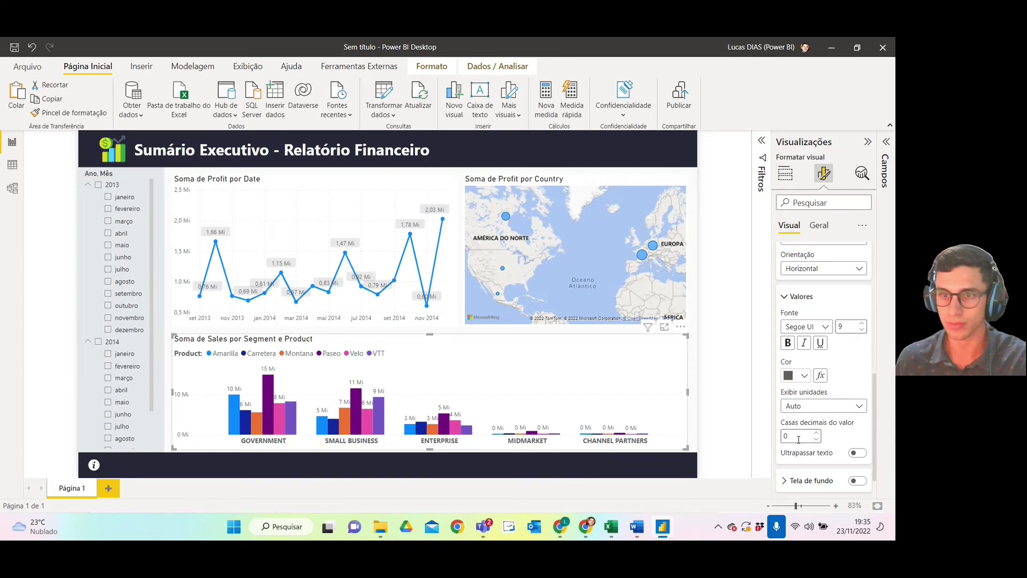
pyautogui.write('1')
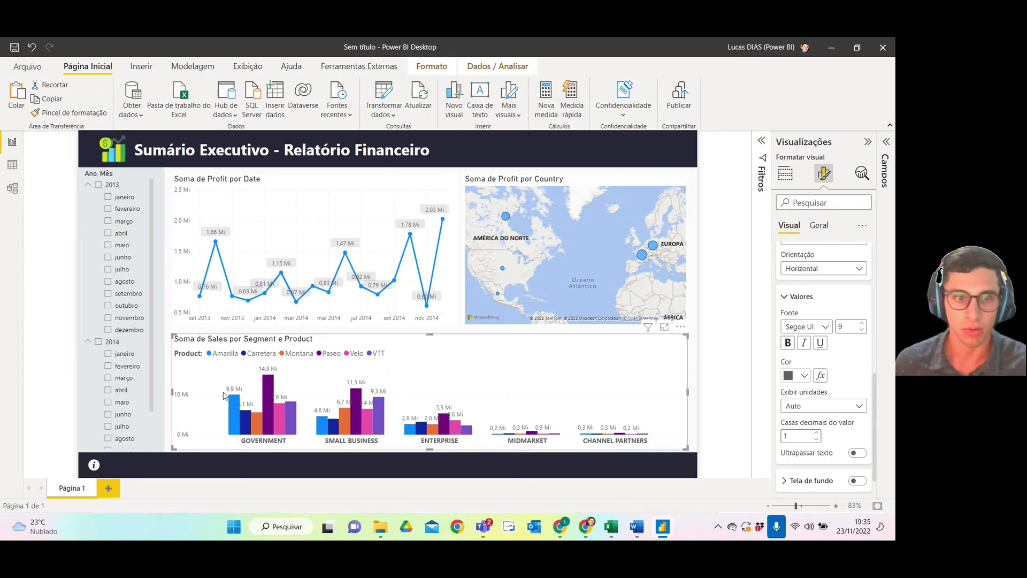
# - Turn off the column chart's Y axis and collapse its settings
pyautogui.scroll(5, 788, 262)
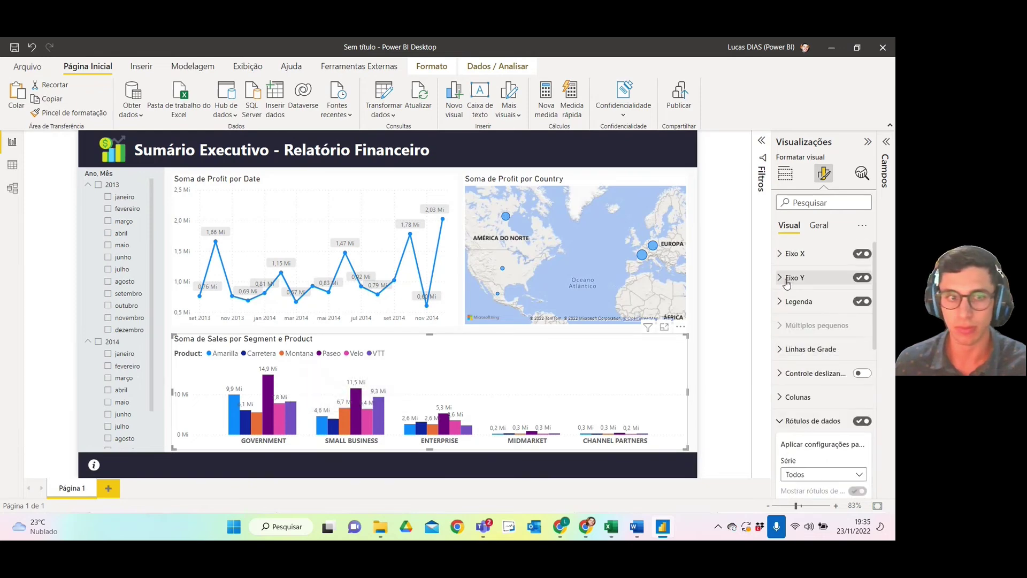
pyautogui.click(786, 280)
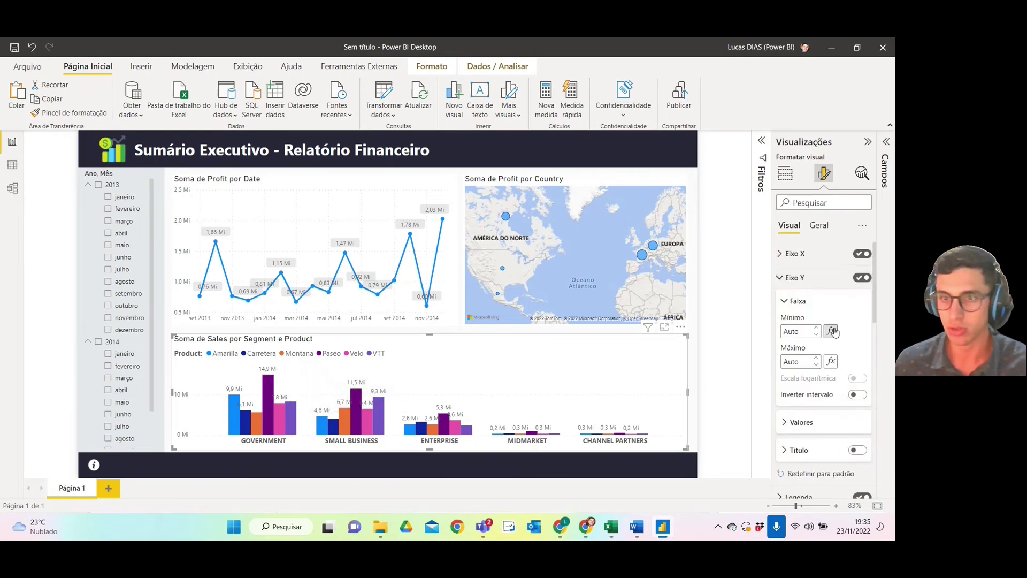
pyautogui.click(859, 277)
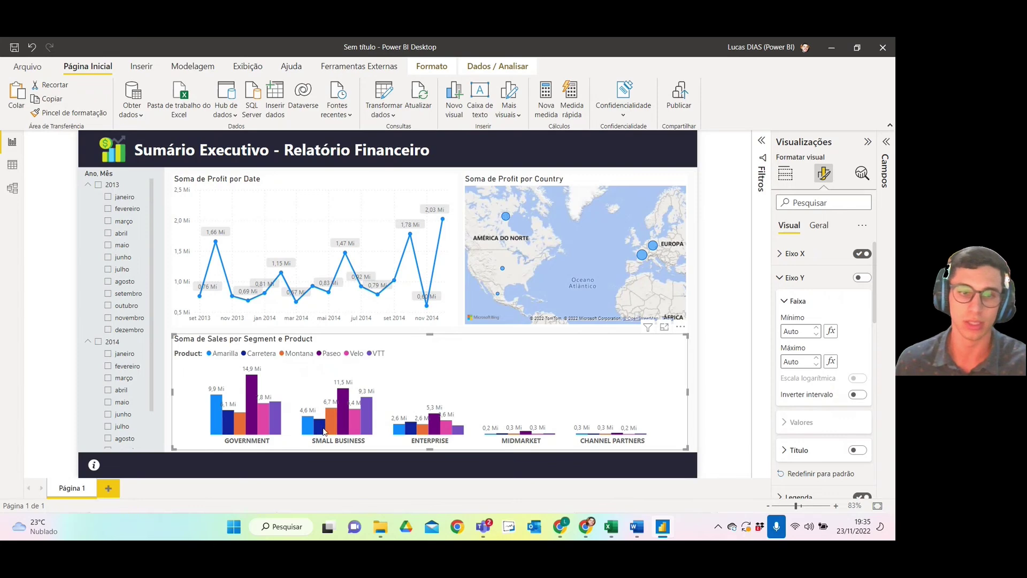
pyautogui.moveTo(320, 428)
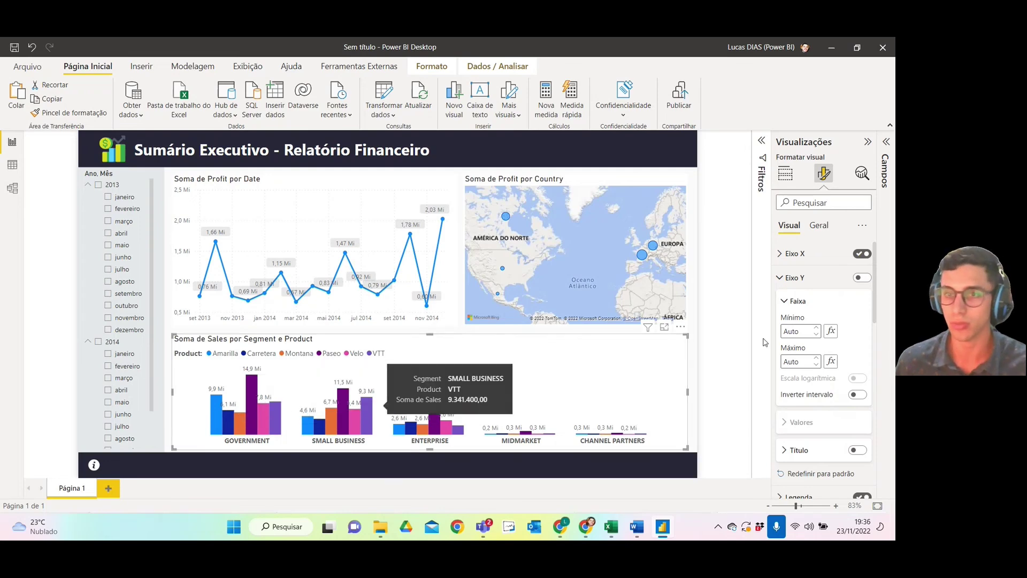
pyautogui.click(786, 278)
# - Turn on text overflow (Ultrapassar texto) for the column chart's data label values
pyautogui.scroll(-5, 791, 409)
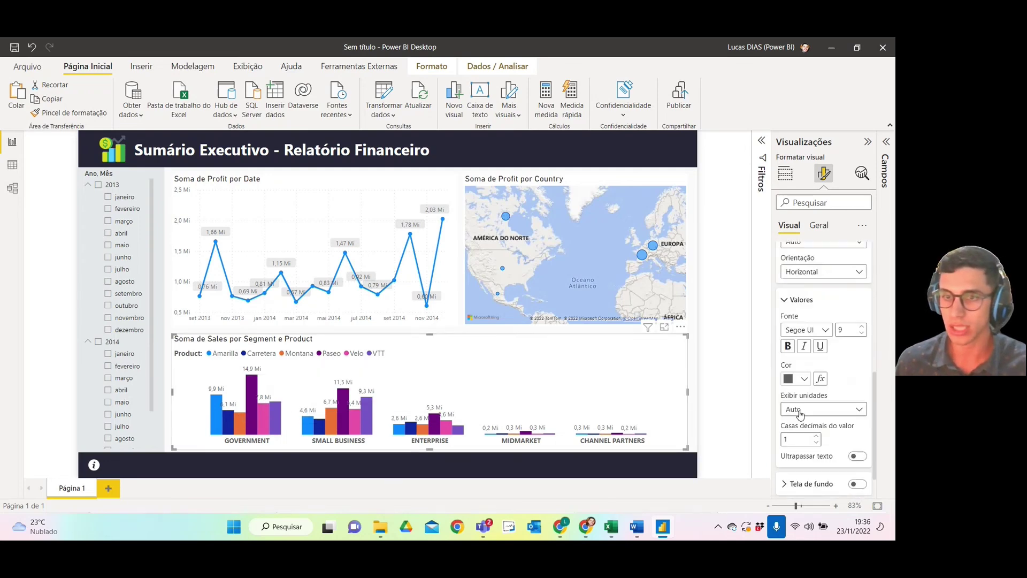
pyautogui.scroll(3, 813, 417)
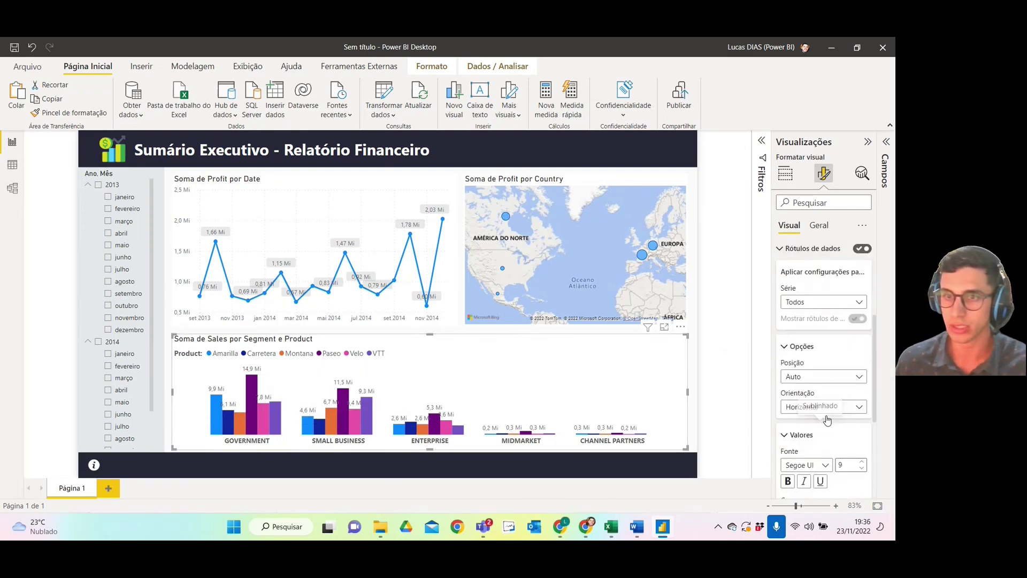
pyautogui.scroll(-3, 814, 342)
pyautogui.scroll(-3, 814, 341)
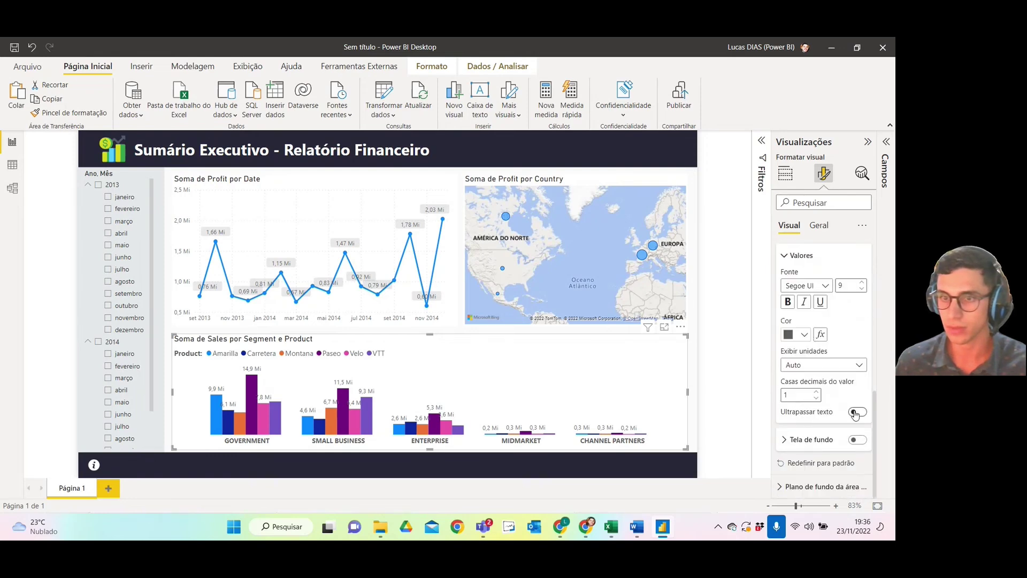
pyautogui.click(856, 413)
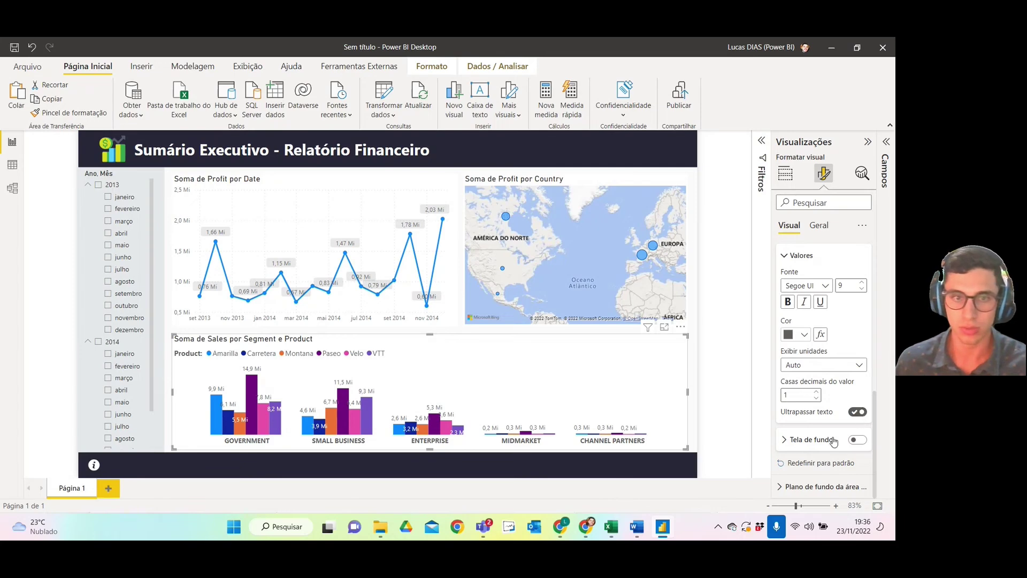
# - Set the orientation of the column chart's data labels to Vertical
pyautogui.scroll(3, 833, 442)
pyautogui.scroll(1, 831, 440)
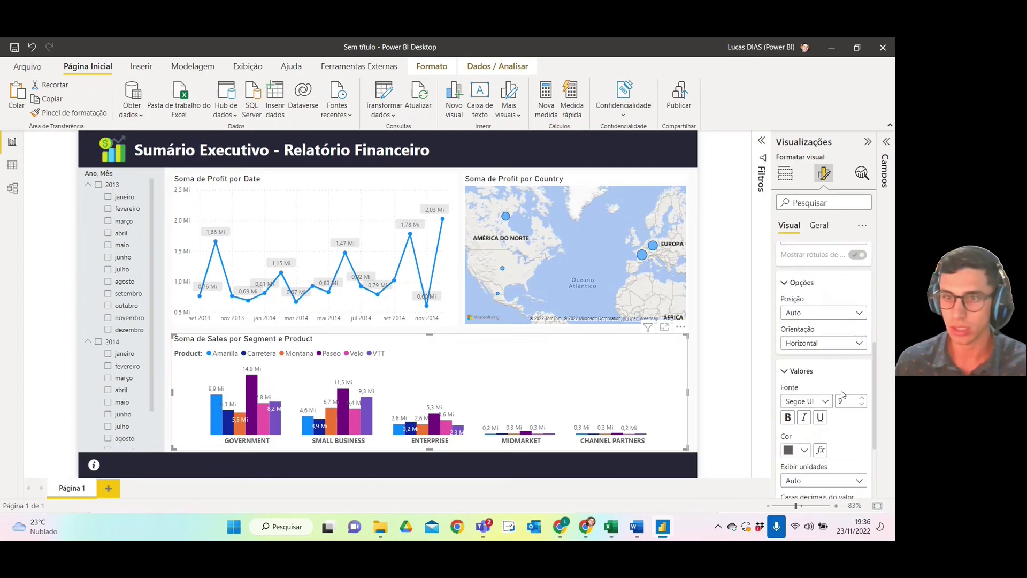
pyautogui.click(828, 344)
pyautogui.click(822, 360)
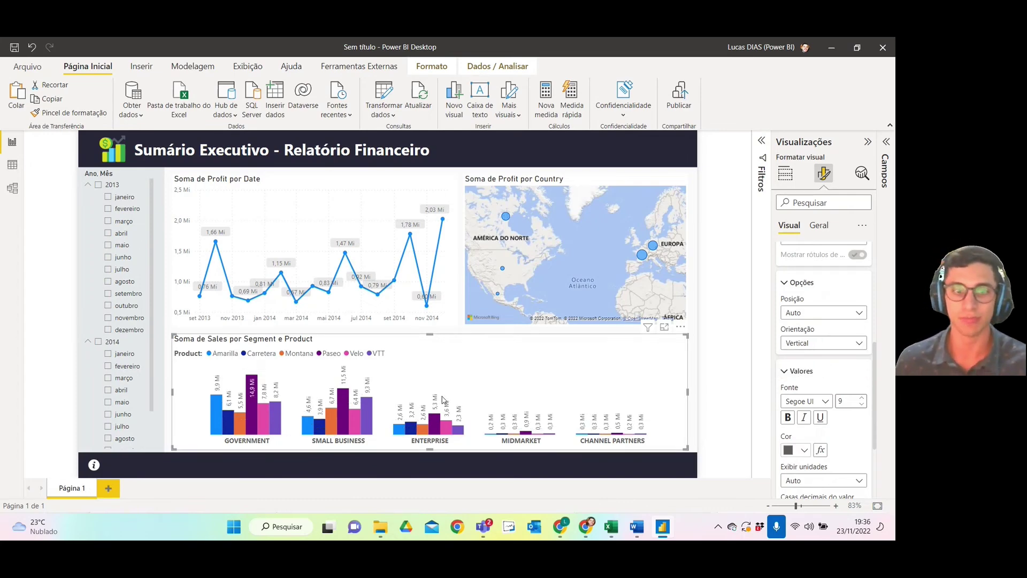
pyautogui.scroll(-3, 813, 396)
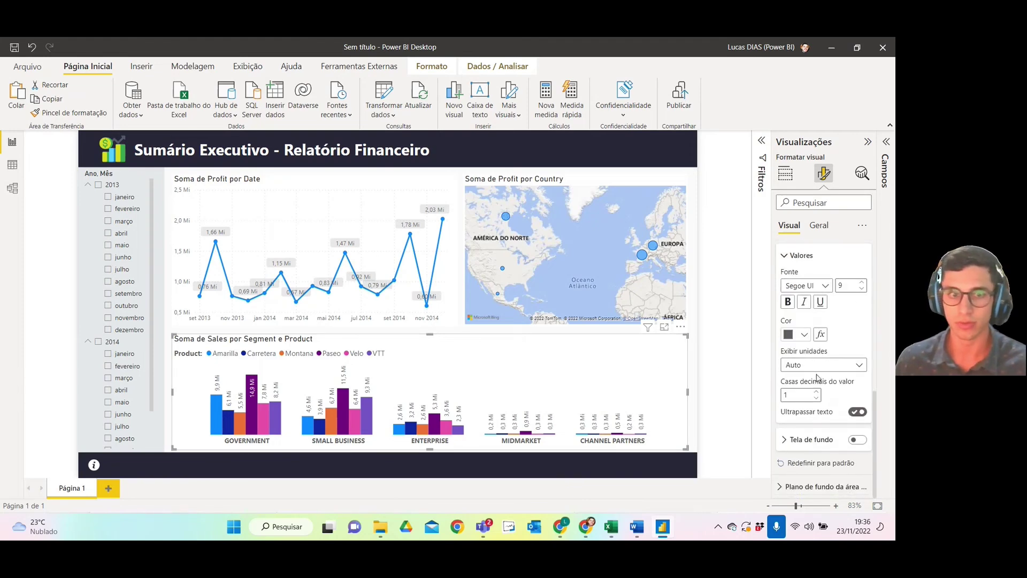
pyautogui.scroll(4, 817, 377)
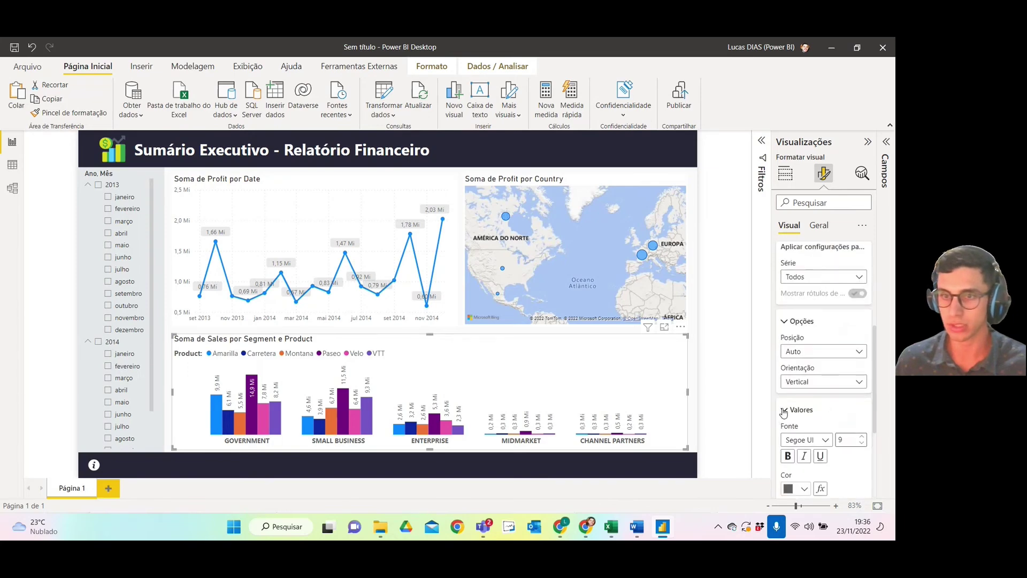
# - Try the Extremidade externa position for the column chart's data labels, and return the position to Auto
pyautogui.click(785, 411)
pyautogui.click(816, 354)
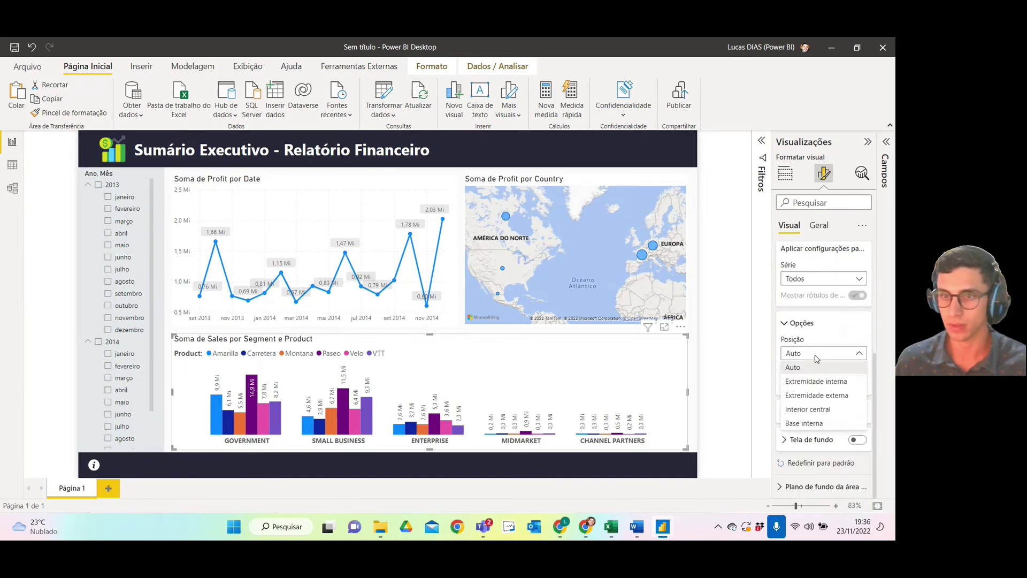
pyautogui.click(812, 399)
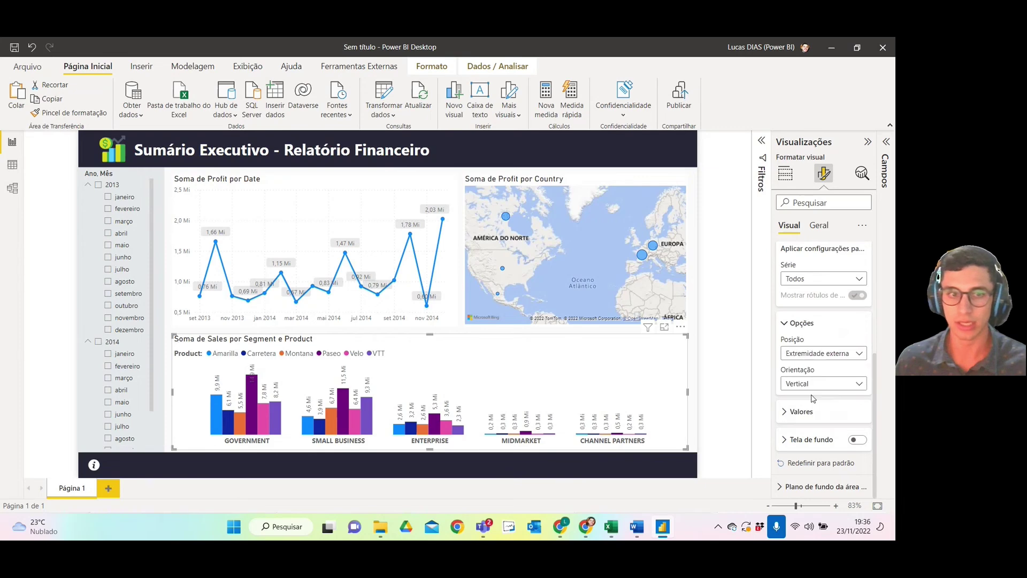
pyautogui.click(814, 356)
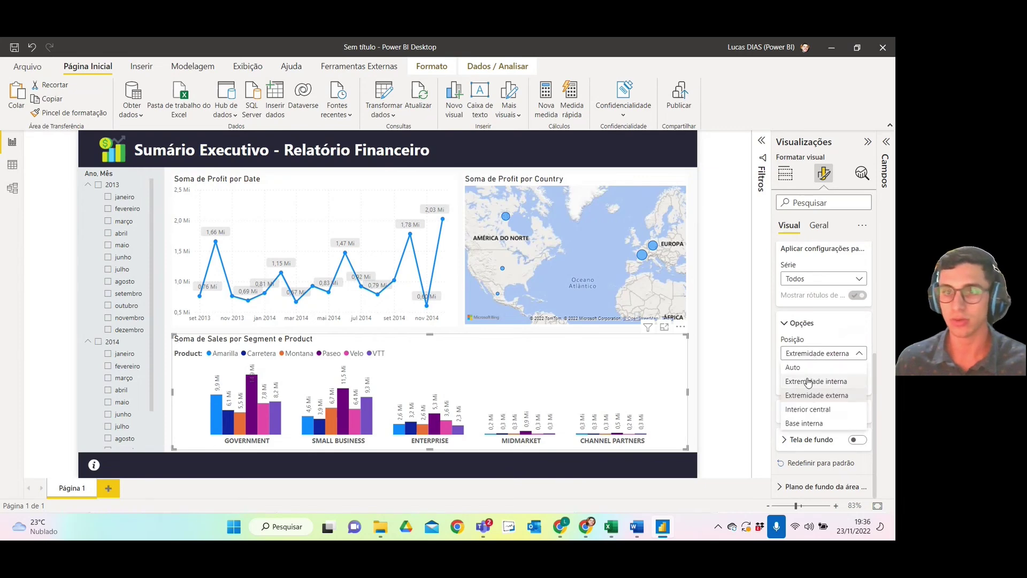
pyautogui.click(808, 369)
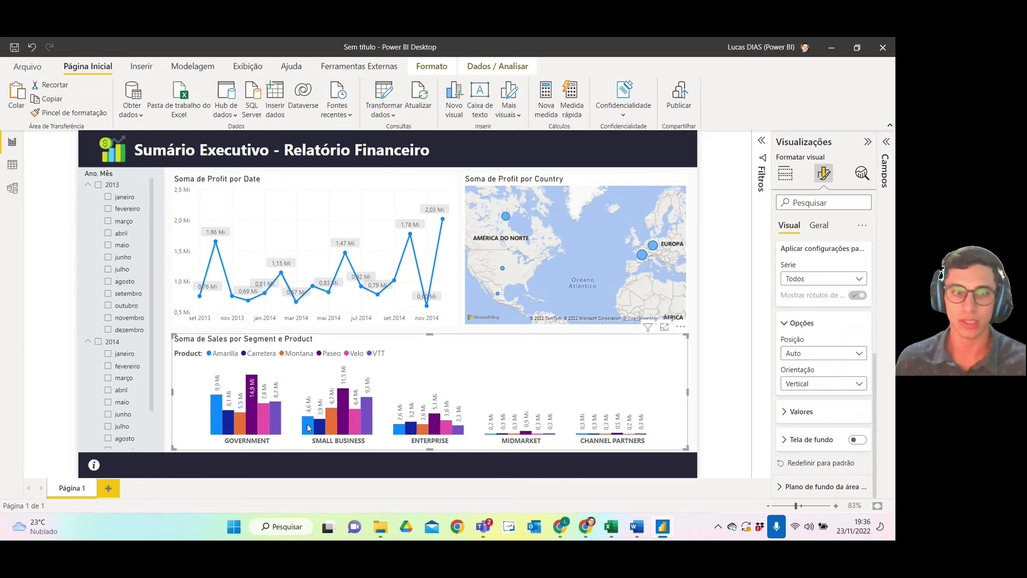
pyautogui.scroll(3, 782, 299)
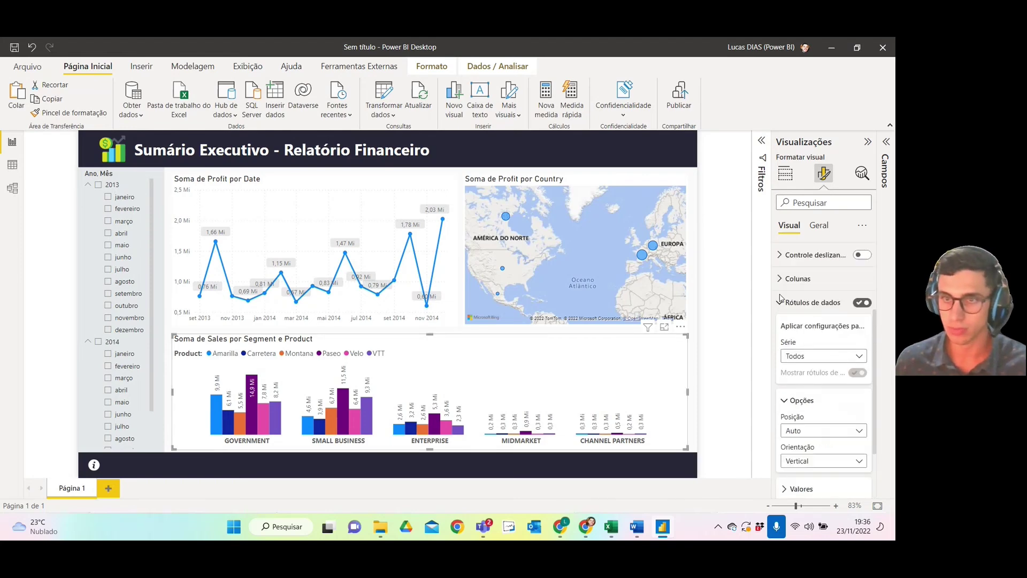
pyautogui.click(785, 301)
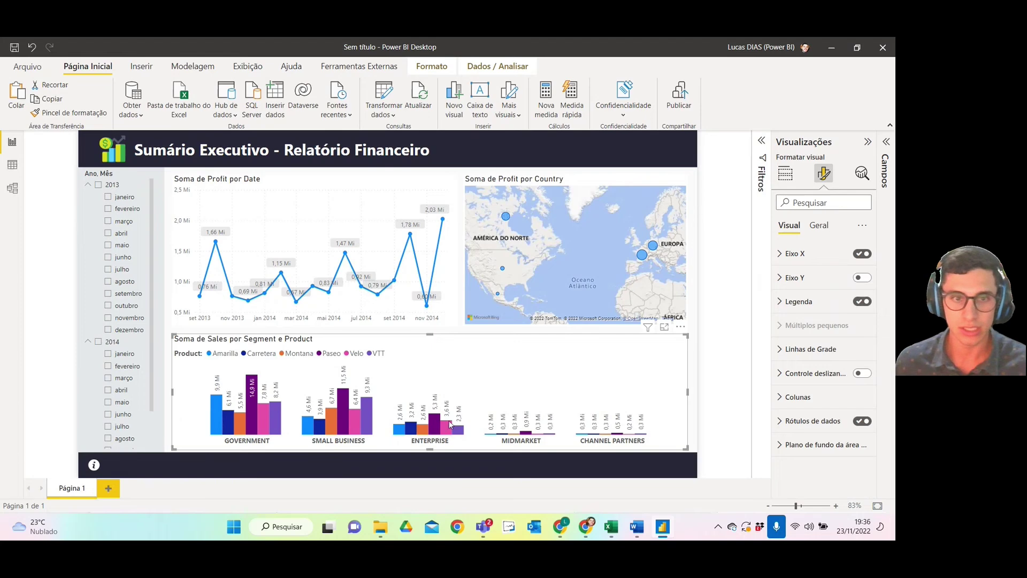
# - Try a background (Tela de fundo) behind the column chart's data labels, and turn it off again
pyautogui.moveTo(366, 406)
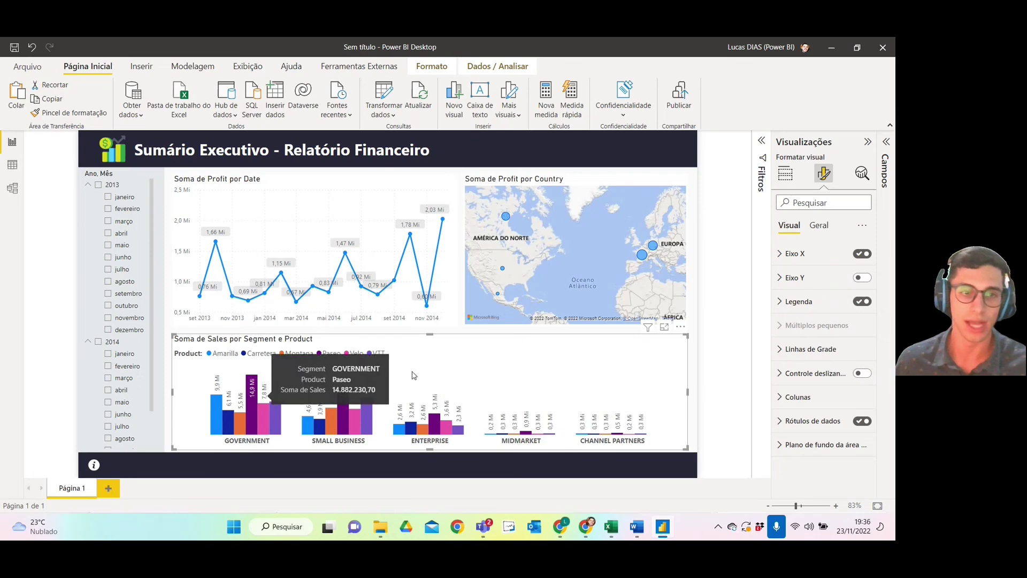
pyautogui.click(786, 420)
pyautogui.scroll(-3, 807, 377)
pyautogui.click(858, 440)
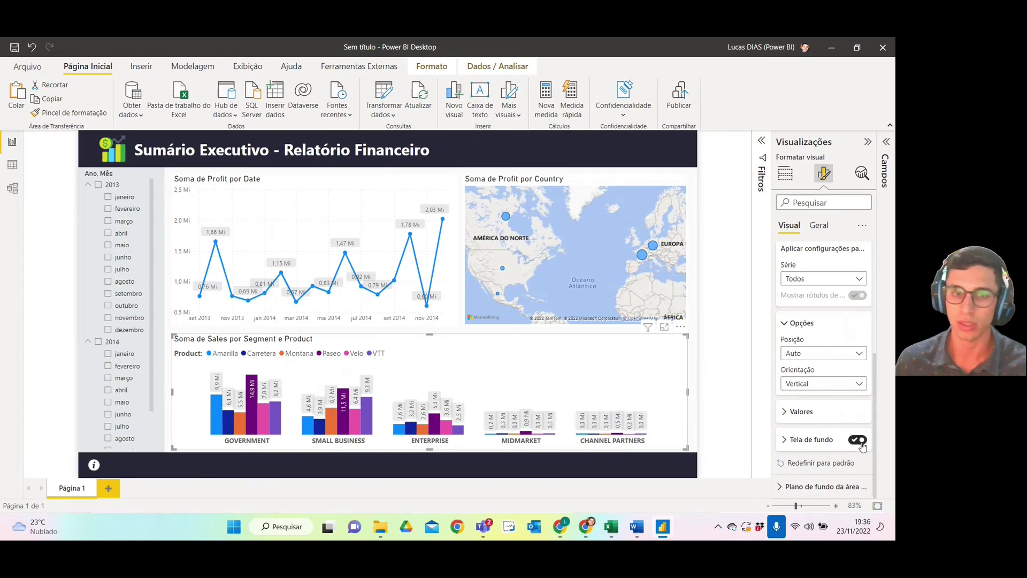
pyautogui.click(860, 441)
# - Try bold data label values at font size 8 on the column chart, and remove the bold
pyautogui.click(787, 411)
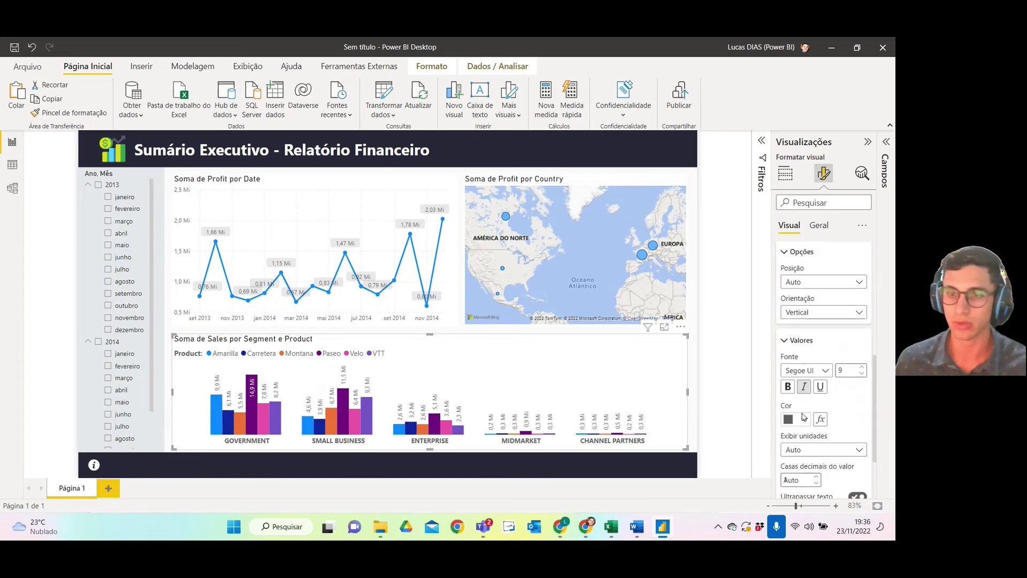
pyautogui.click(793, 306)
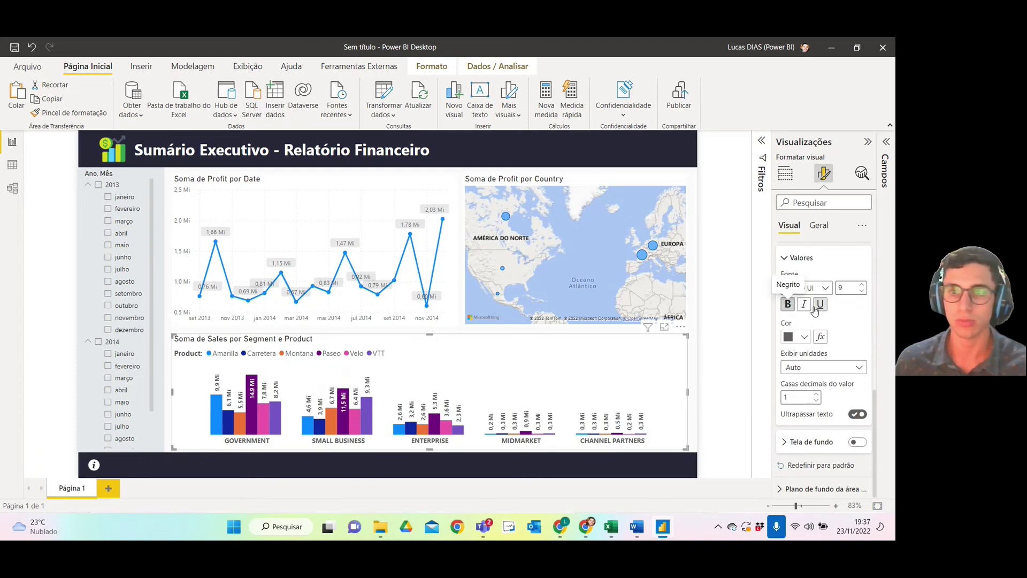
pyautogui.click(862, 284)
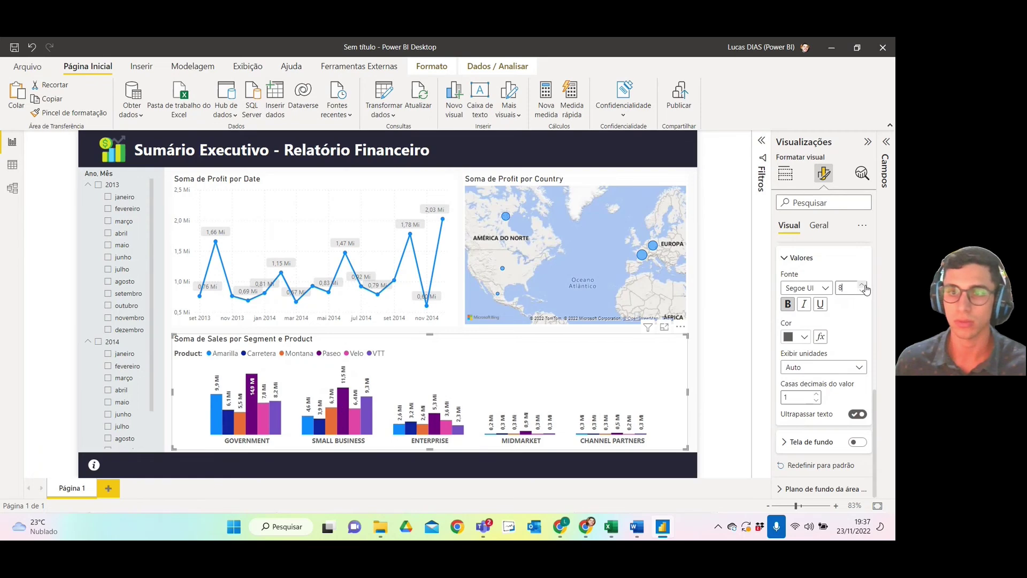
pyautogui.click(788, 305)
# - Try black as the colour of the column chart's data label values, and undo the change
pyautogui.click(803, 336)
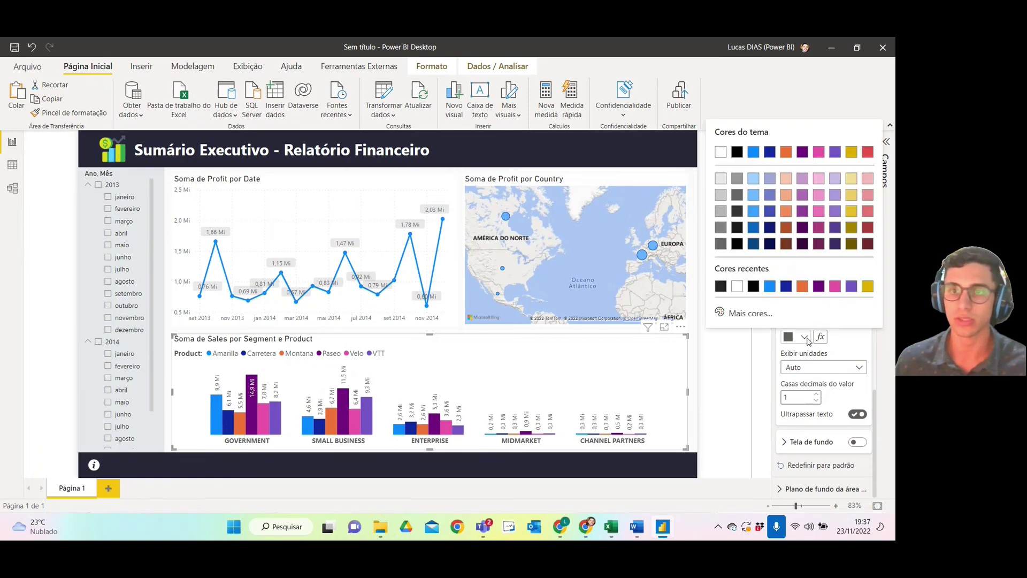
pyautogui.click(740, 154)
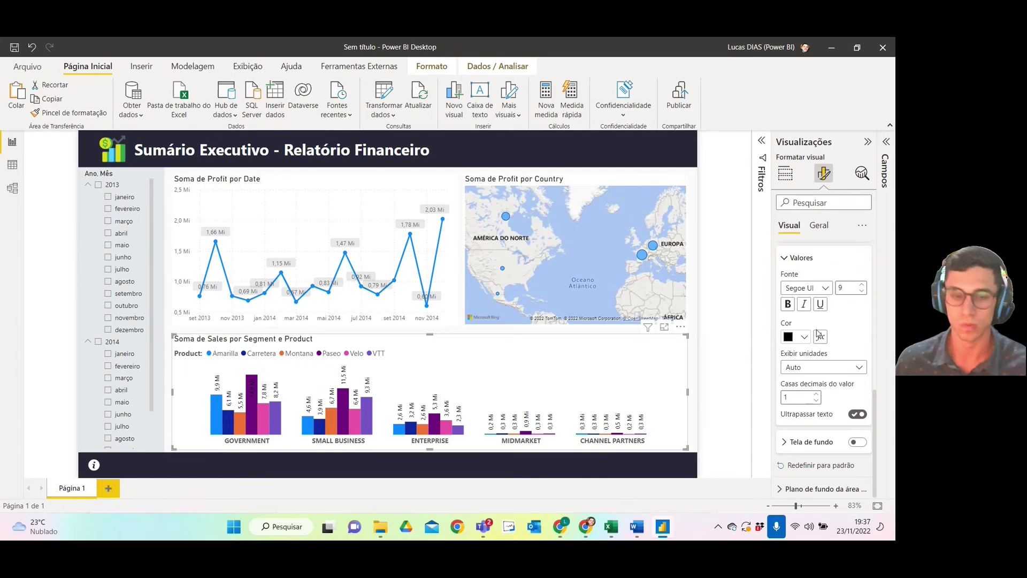
pyautogui.hotkey('ctrl', 'z')
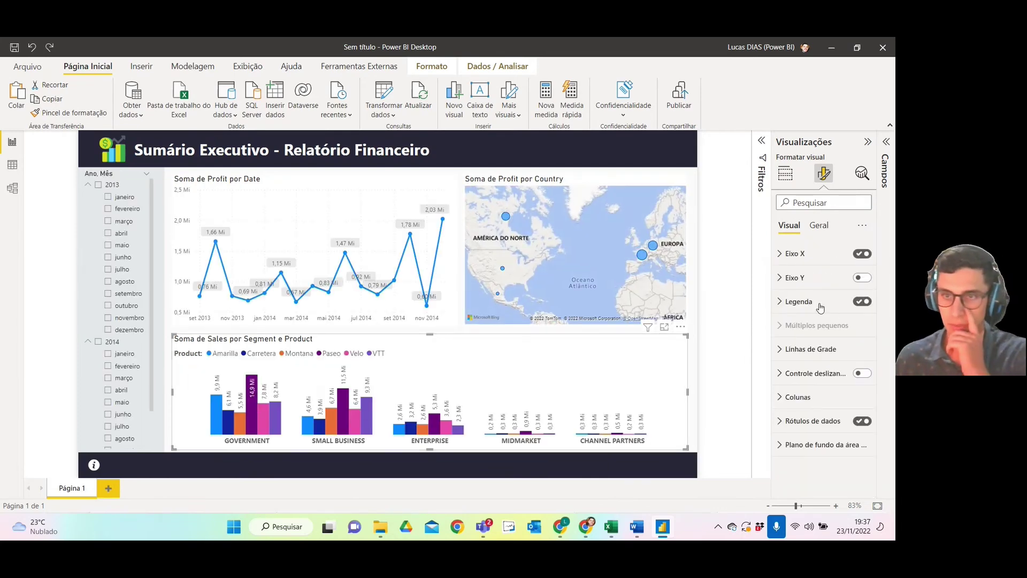
# - Make the column chart's data label values bold
pyautogui.click(786, 415)
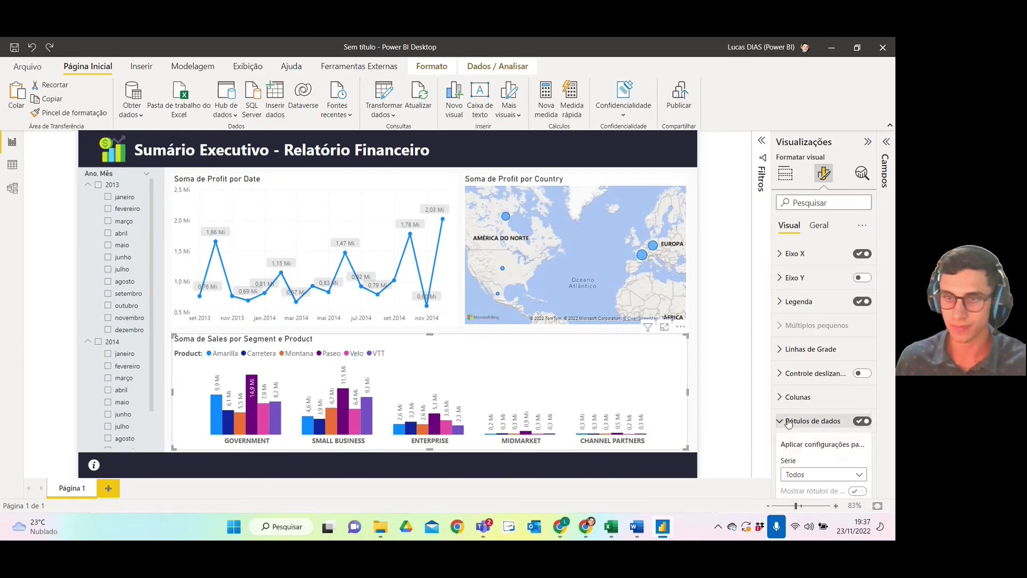
pyautogui.scroll(-2, 791, 415)
pyautogui.click(801, 413)
pyautogui.scroll(-3, 800, 412)
pyautogui.click(787, 342)
# - Turn on the category labels for the Profit by Country map
pyautogui.click(521, 186)
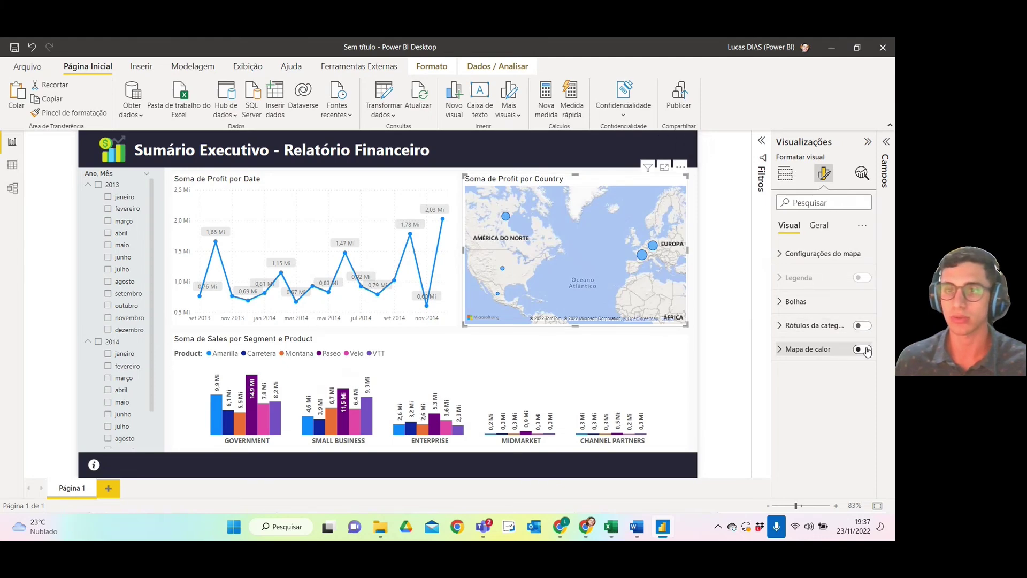
pyautogui.click(782, 303)
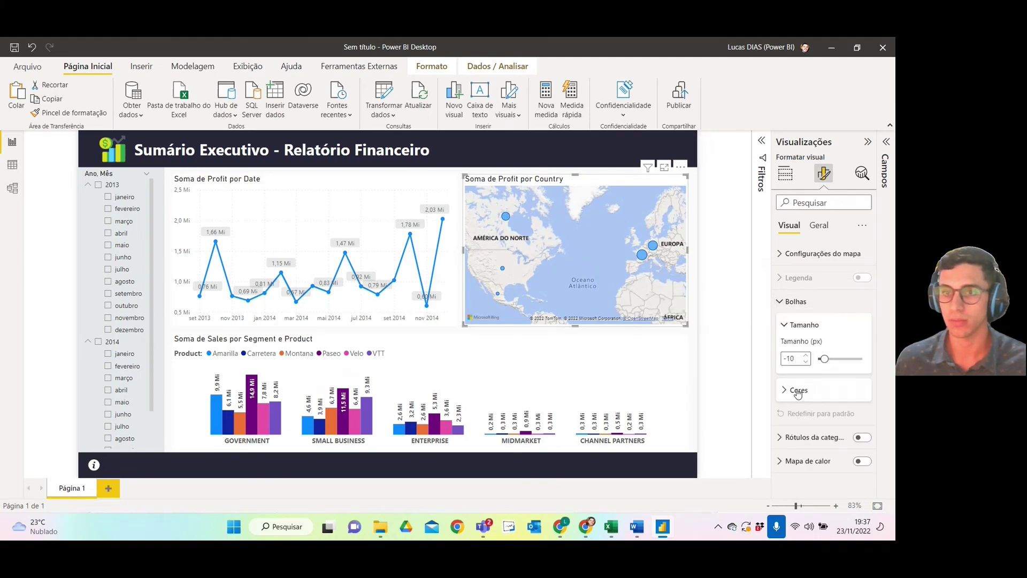
pyautogui.click(861, 437)
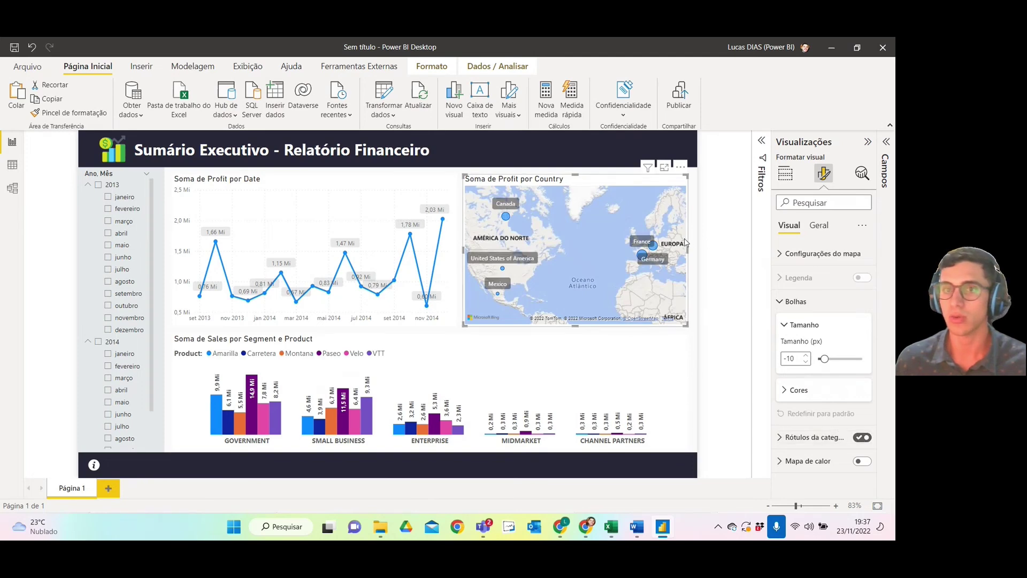
# - Turn off the background of the map's category labels and set their text colour to black
pyautogui.click(792, 438)
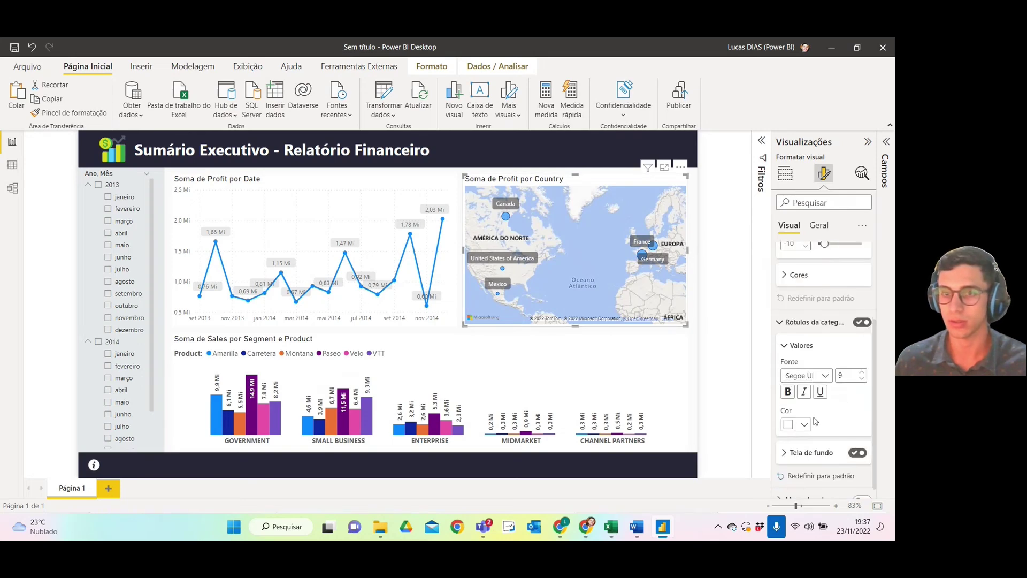
pyautogui.click(856, 453)
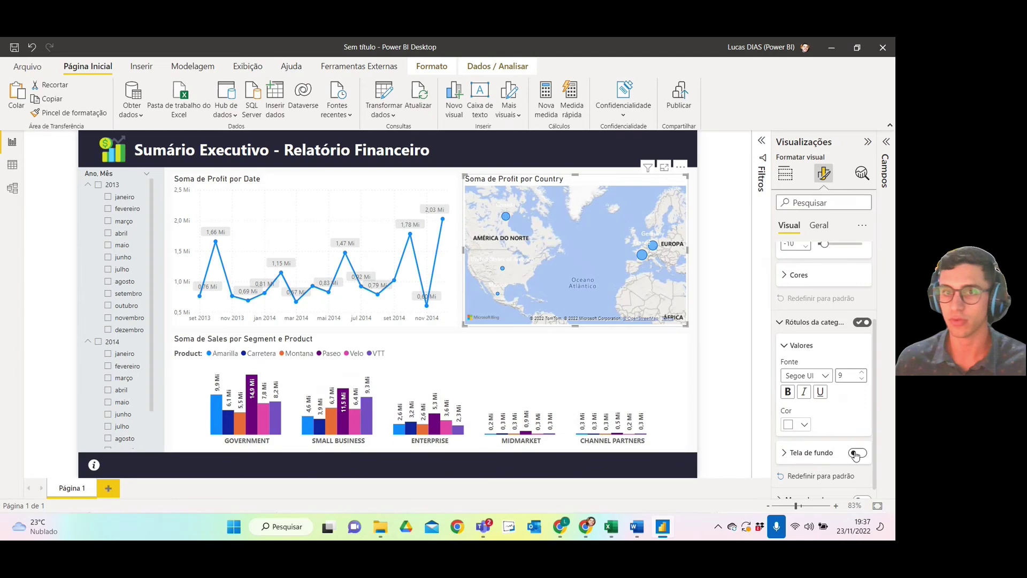
pyautogui.click(801, 428)
pyautogui.click(738, 245)
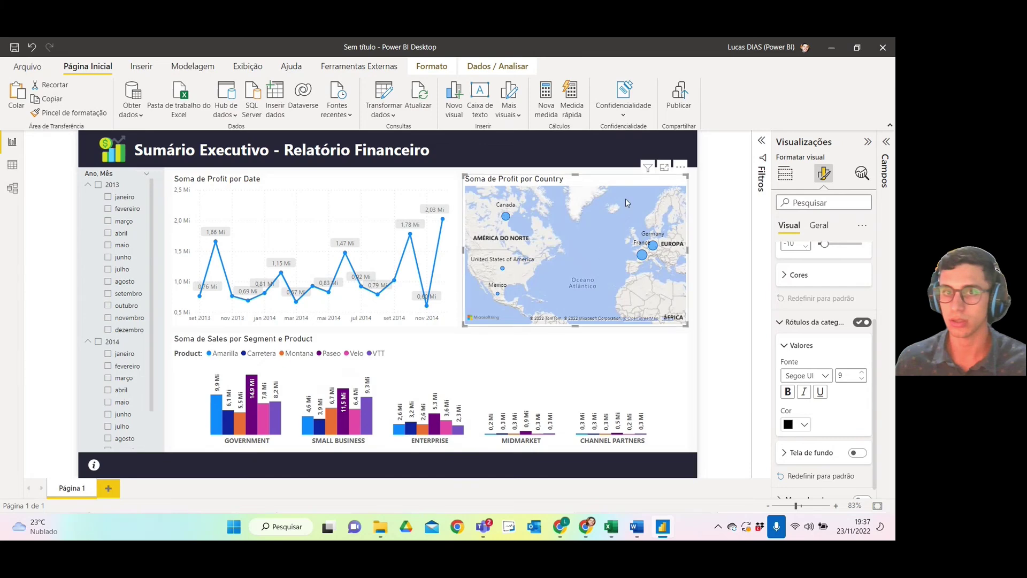
# - Try the Escuro style on the Profit by Country map
pyautogui.scroll(3, 824, 320)
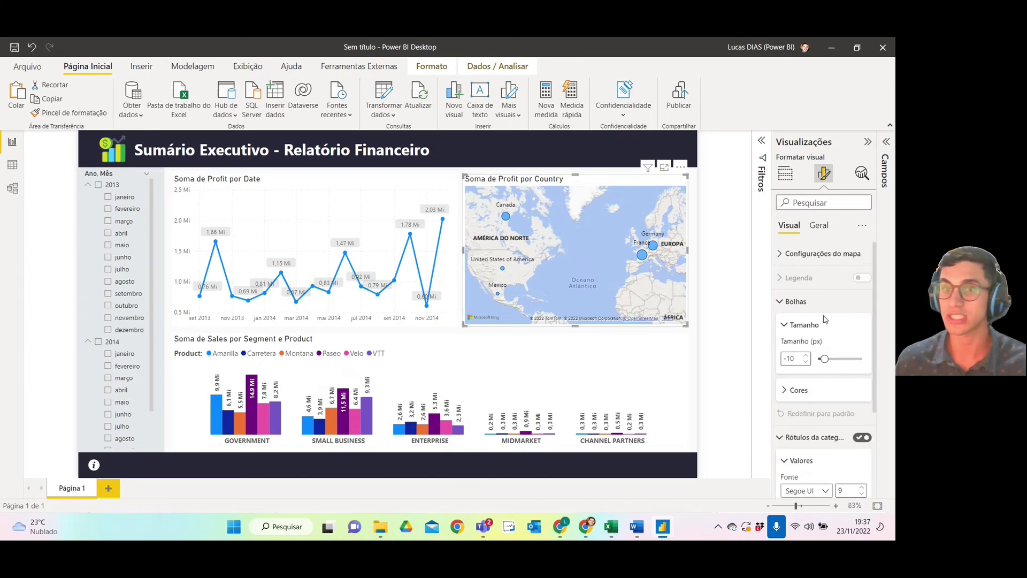
pyautogui.click(792, 257)
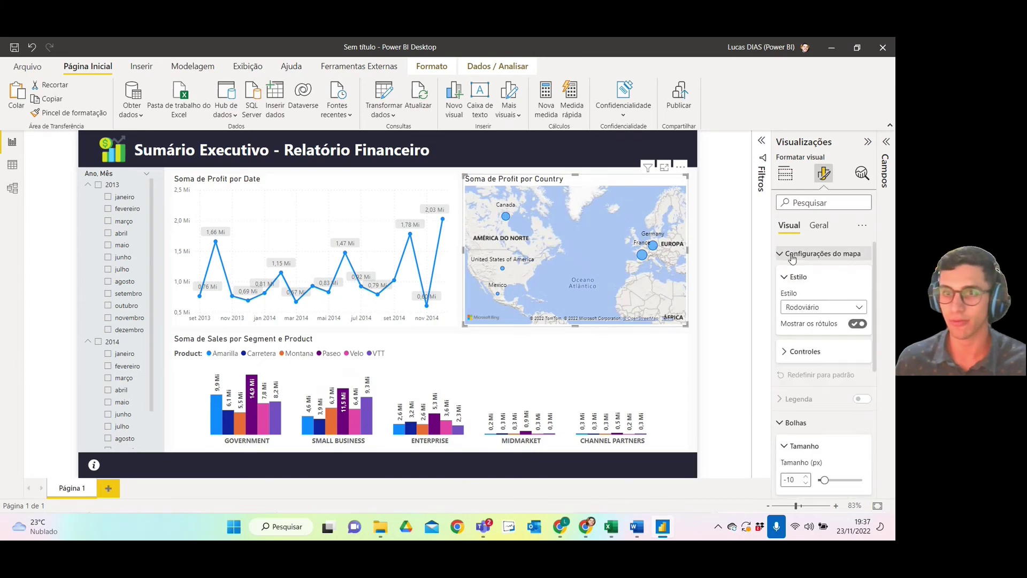
pyautogui.click(815, 310)
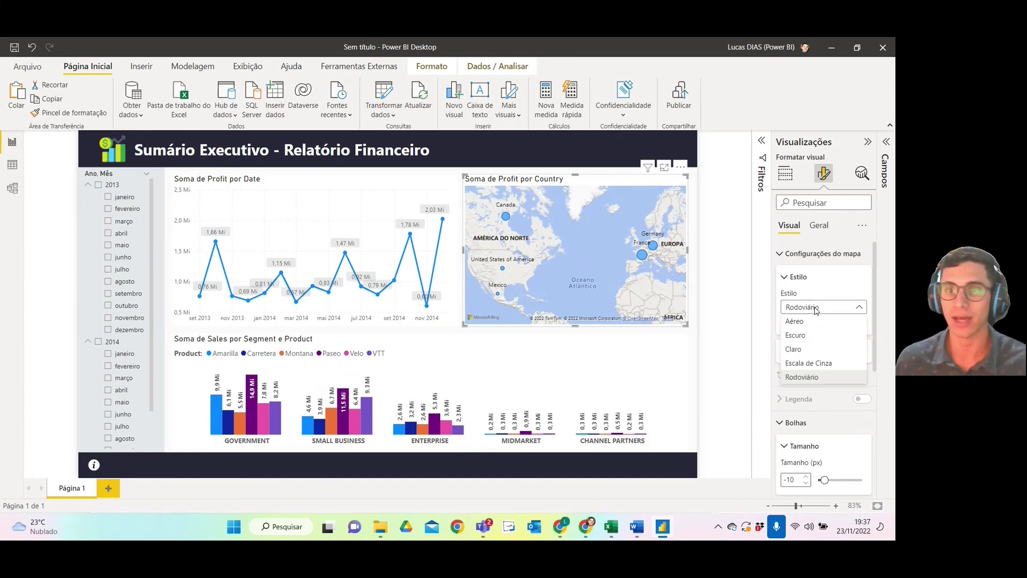
pyautogui.click(798, 335)
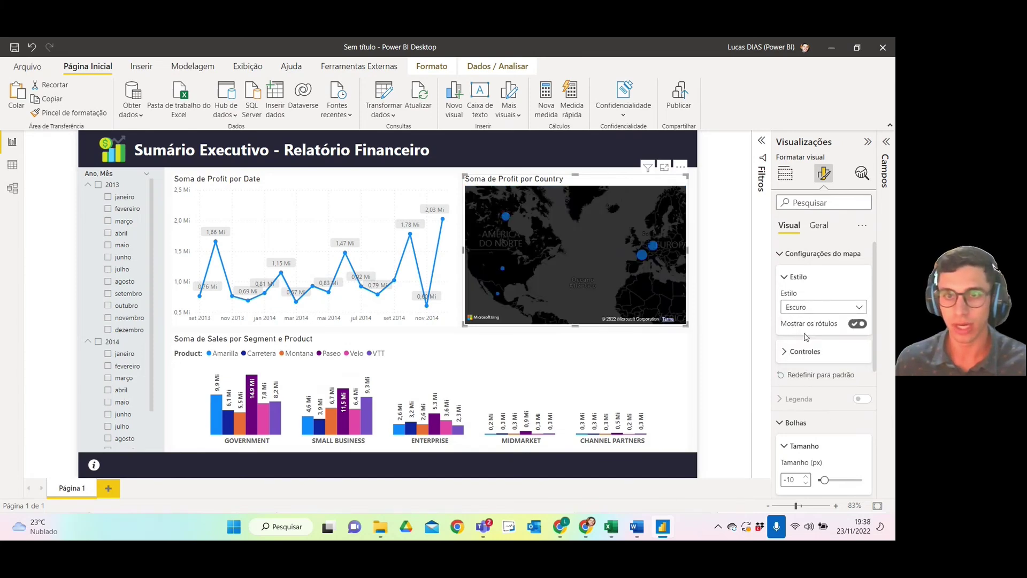
# - Try the Claro and Aéreo styles on the Profit by Country map and settle on Escala de Cinza
pyautogui.click(815, 309)
pyautogui.click(814, 350)
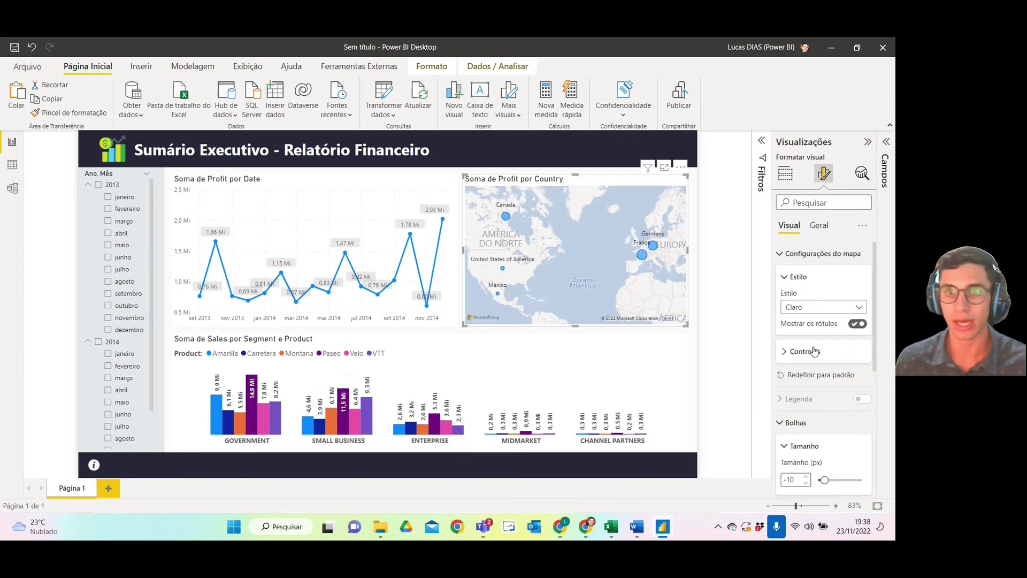
pyautogui.click(806, 314)
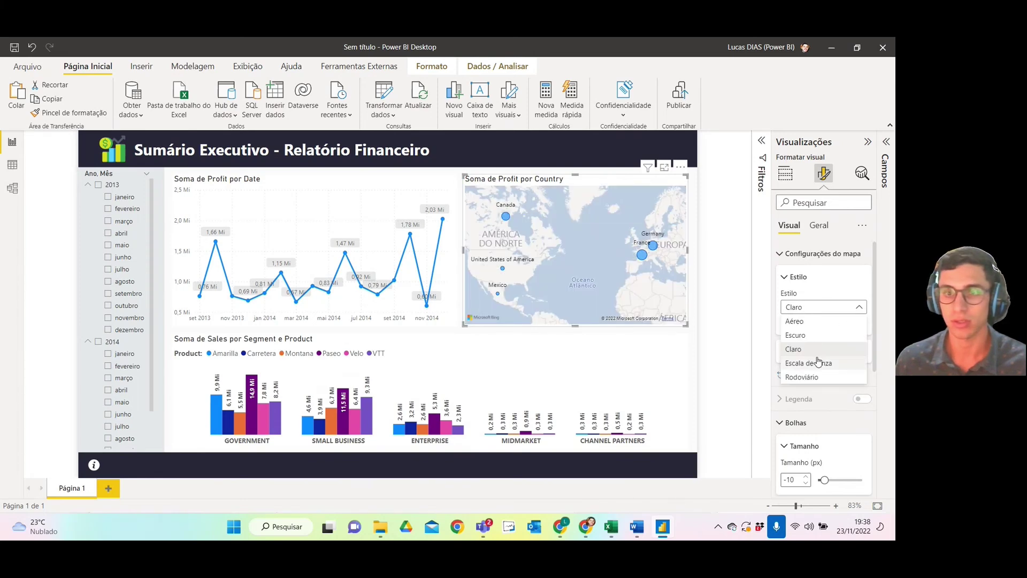
pyautogui.click(817, 362)
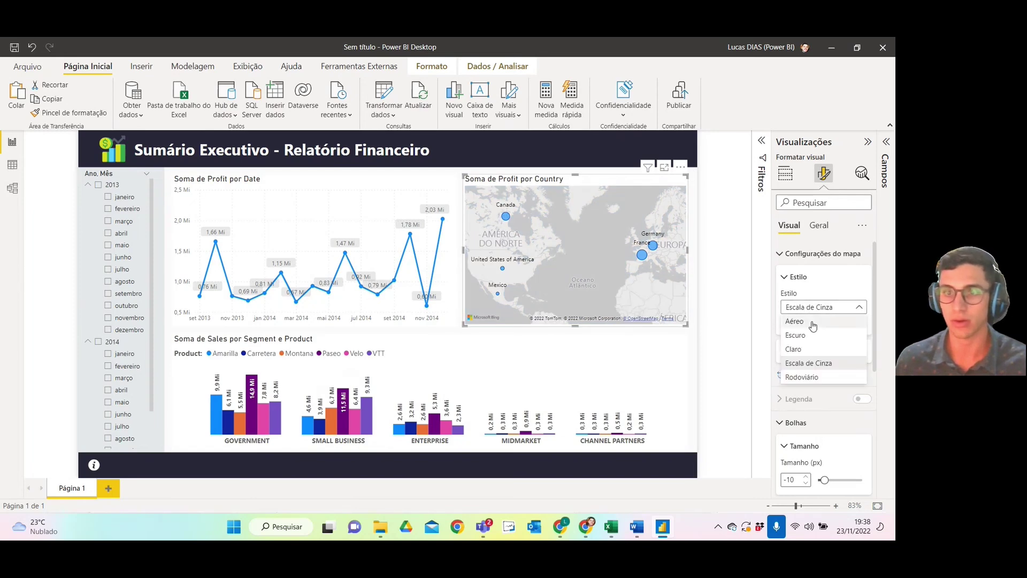
pyautogui.click(811, 322)
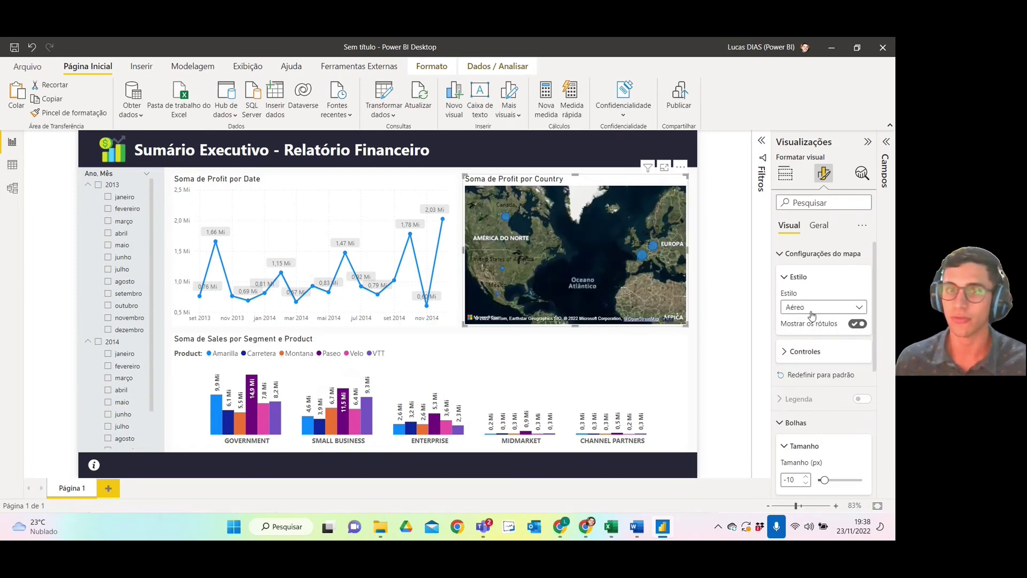
pyautogui.click(806, 309)
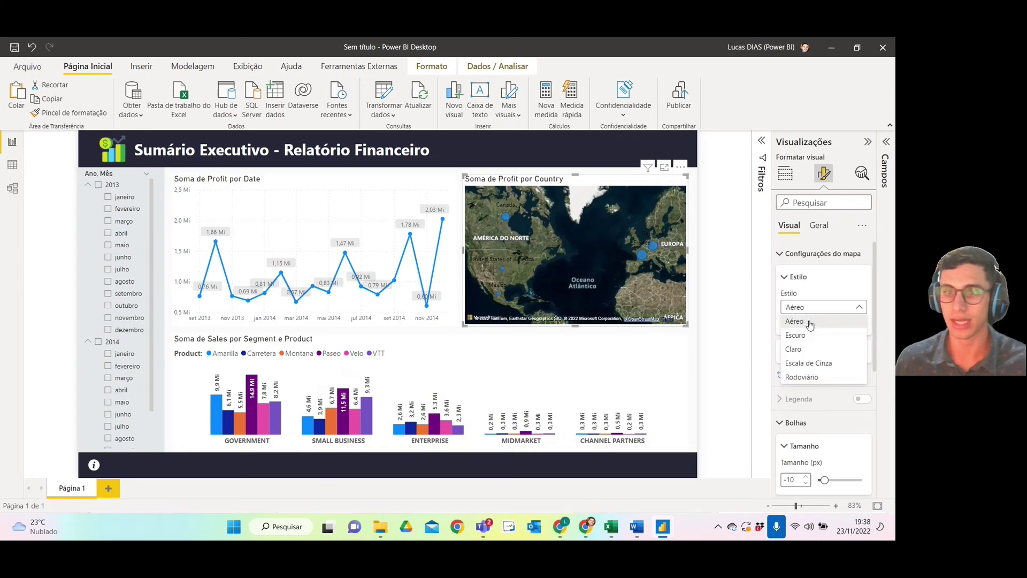
pyautogui.click(808, 363)
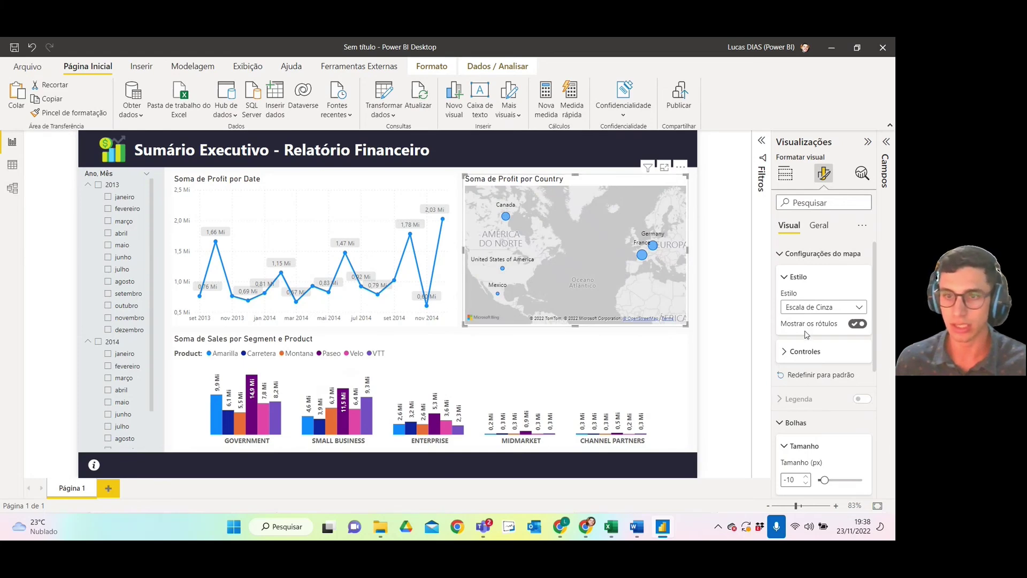
# - Make the map's category labels bold, with their background turned off
pyautogui.scroll(-2, 807, 334)
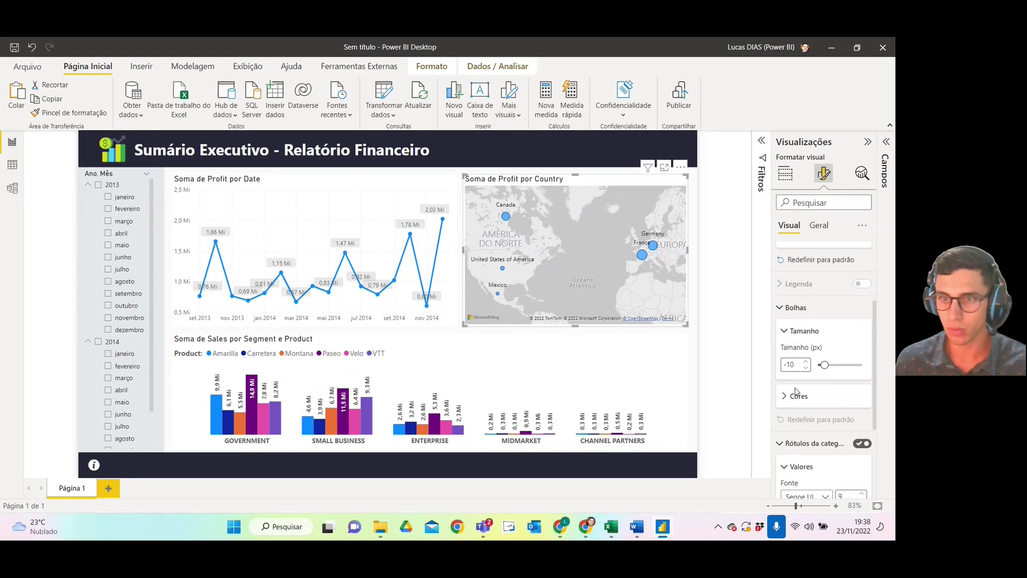
pyautogui.scroll(-2, 795, 392)
pyautogui.click(858, 440)
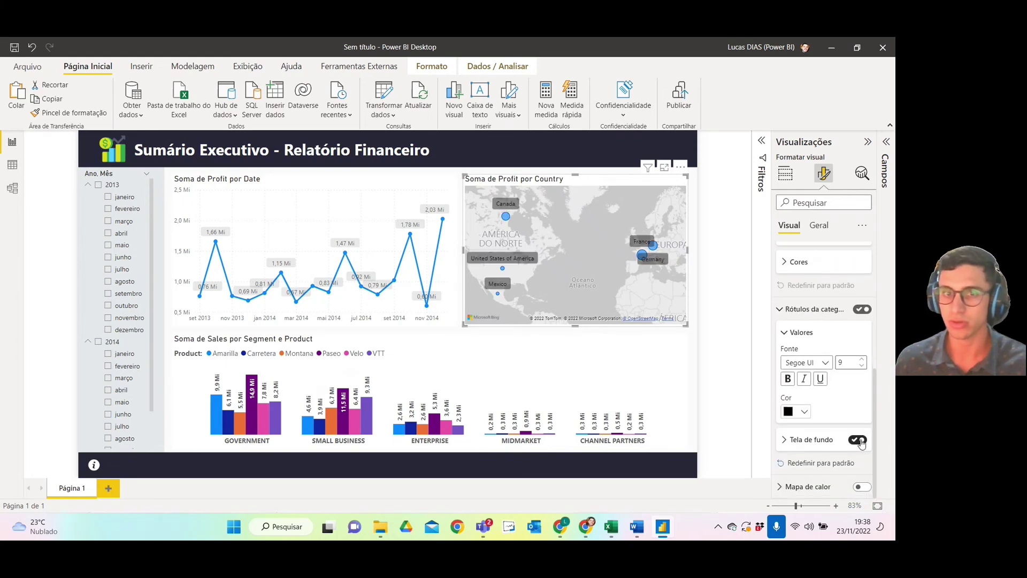
pyautogui.click(858, 440)
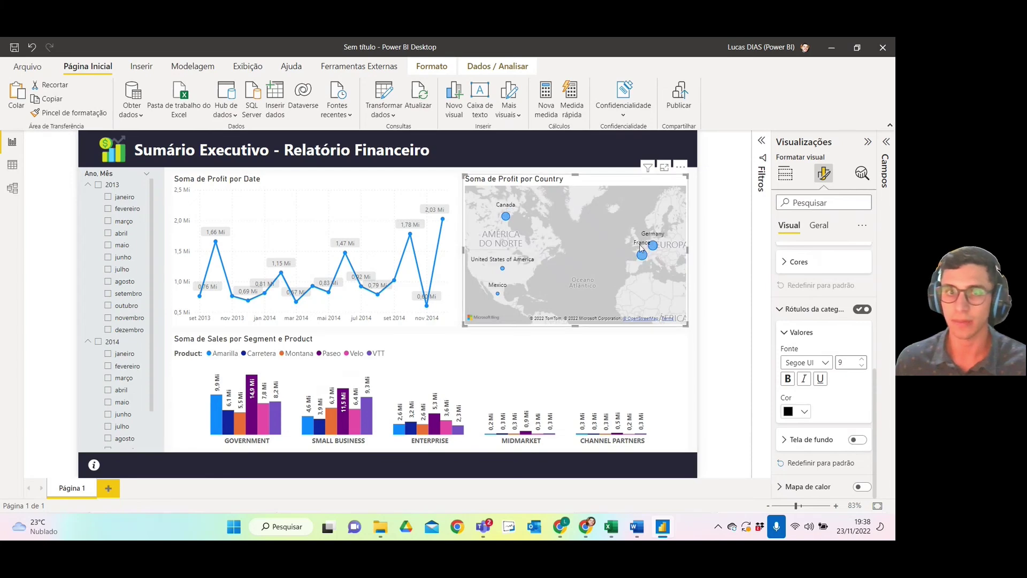
pyautogui.click(791, 383)
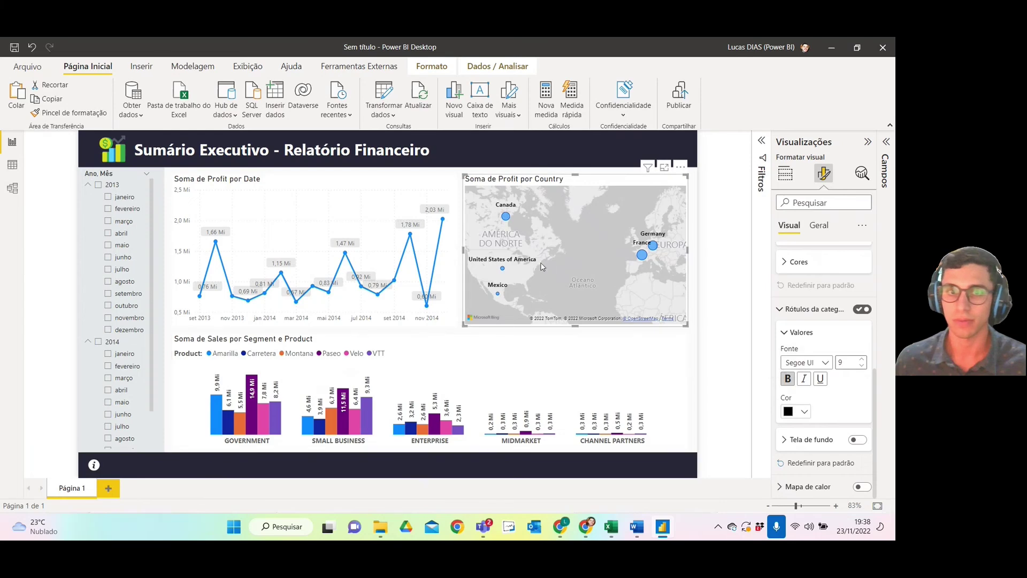
# - Review the map's heat map, bubble, category label, controls and general formatting options
pyautogui.click(789, 487)
pyautogui.scroll(-2, 825, 459)
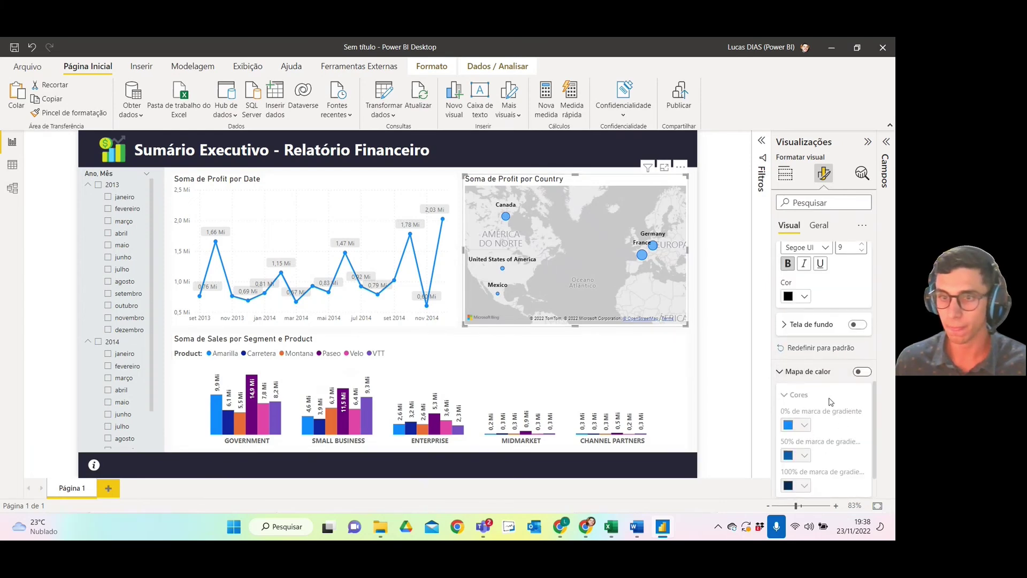
pyautogui.click(830, 380)
pyautogui.scroll(2, 832, 406)
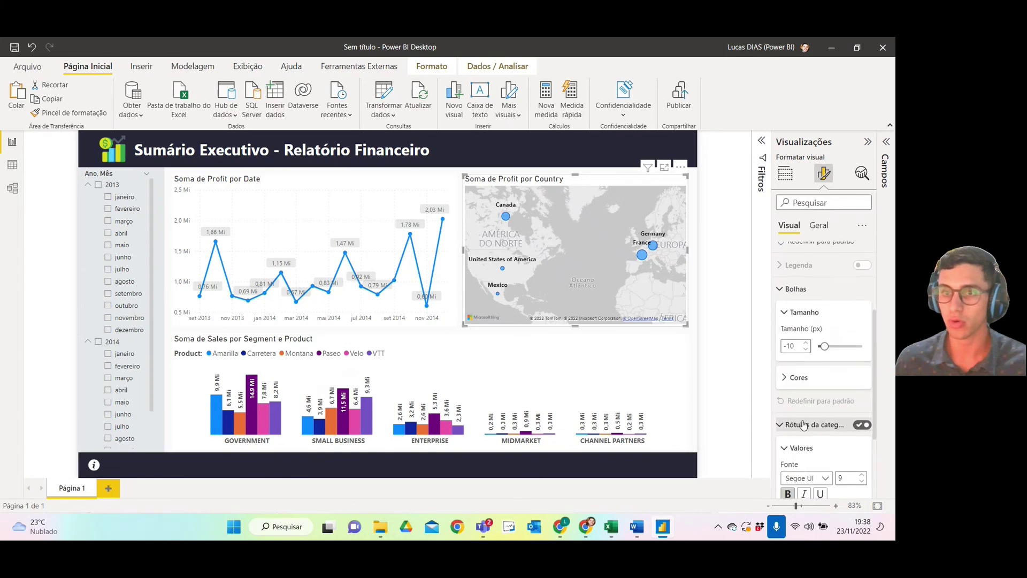
pyautogui.click(824, 425)
pyautogui.click(824, 461)
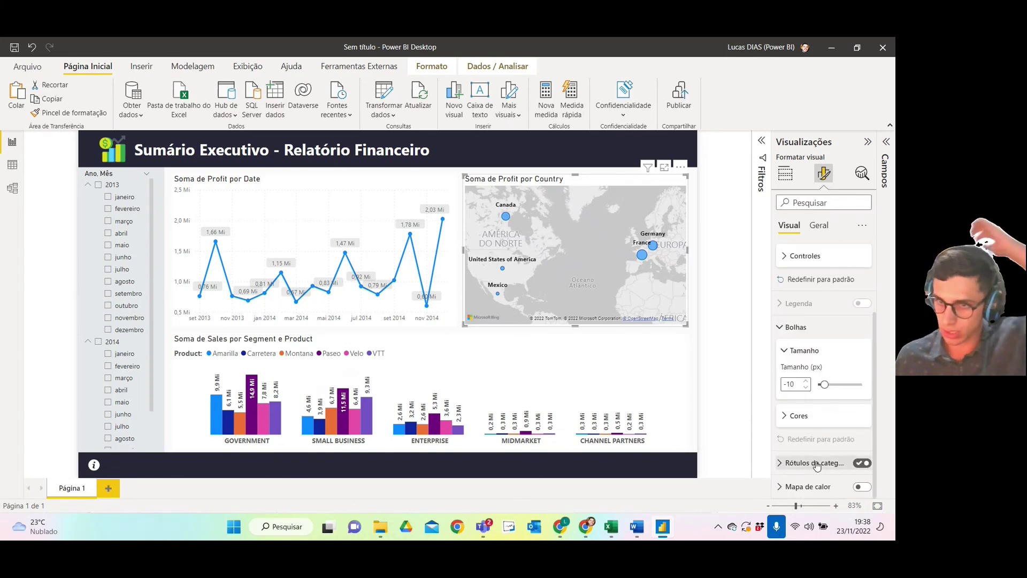
pyautogui.scroll(-3, 826, 457)
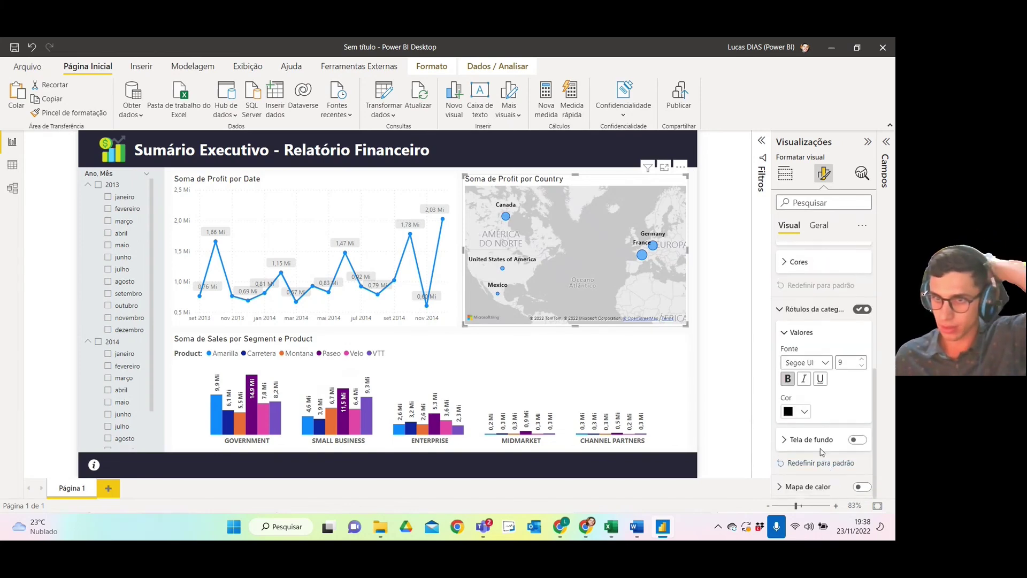
pyautogui.click(810, 317)
pyautogui.scroll(2, 828, 356)
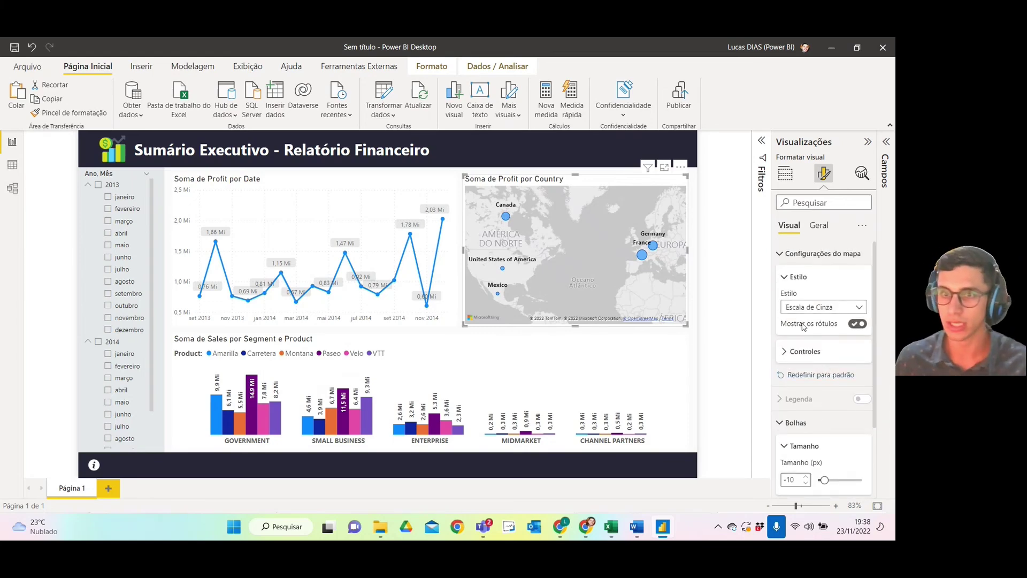
pyautogui.click(801, 353)
pyautogui.click(800, 353)
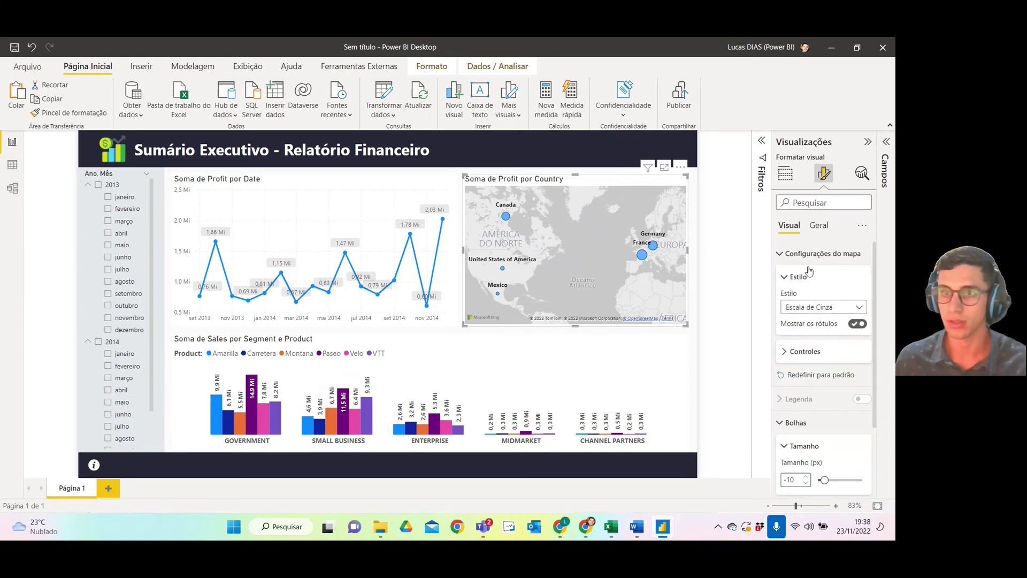
pyautogui.click(817, 225)
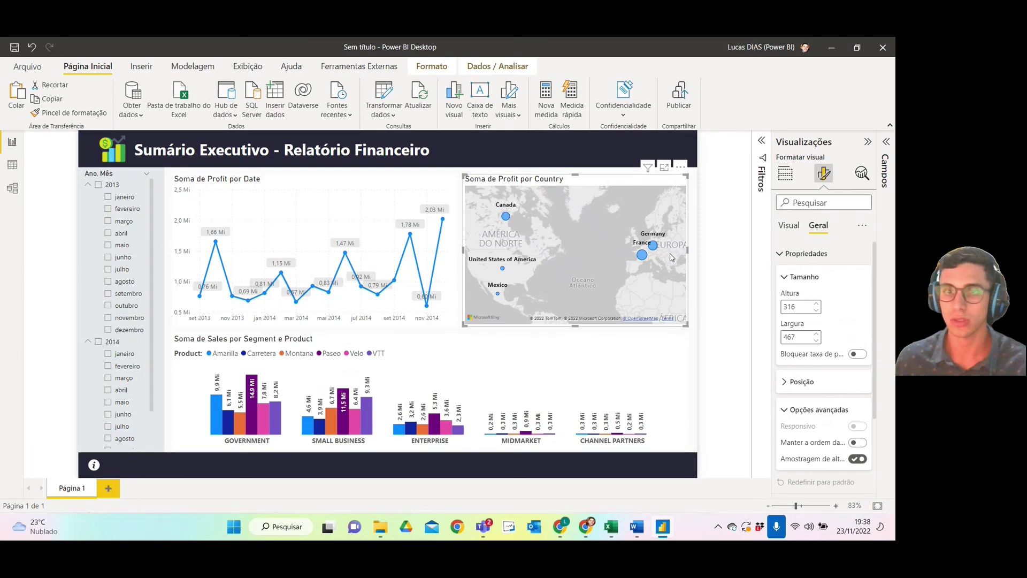
# - Check the profit tooltips for France and Canada on the map and leave no visual selected
pyautogui.moveTo(655, 249)
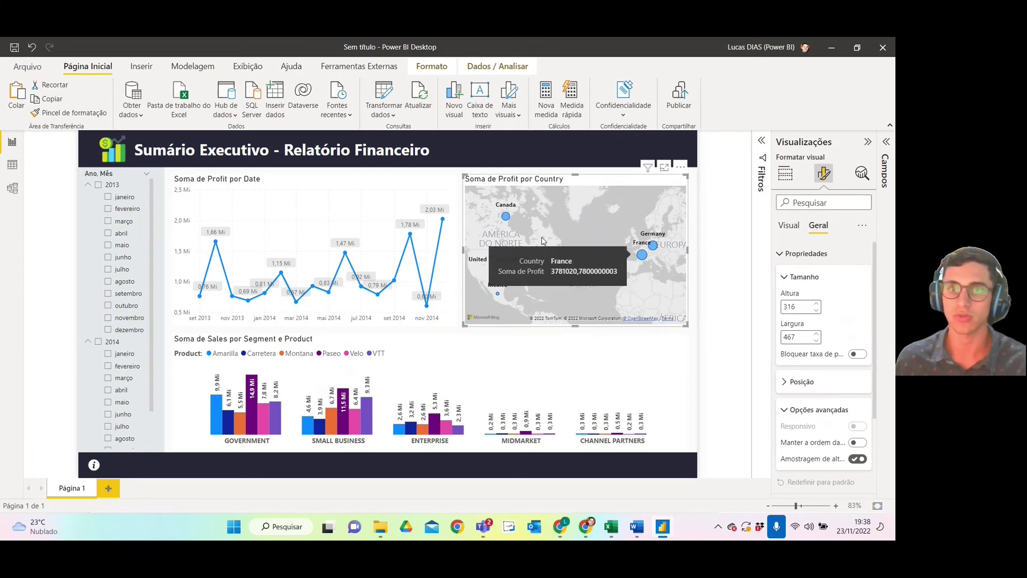
pyautogui.moveTo(509, 221)
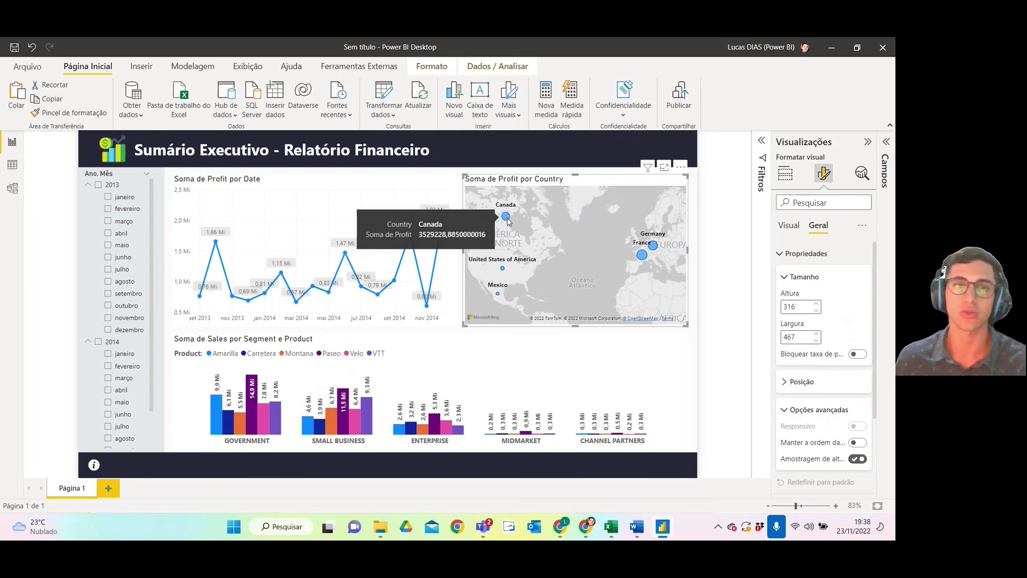
pyautogui.click(195, 189)
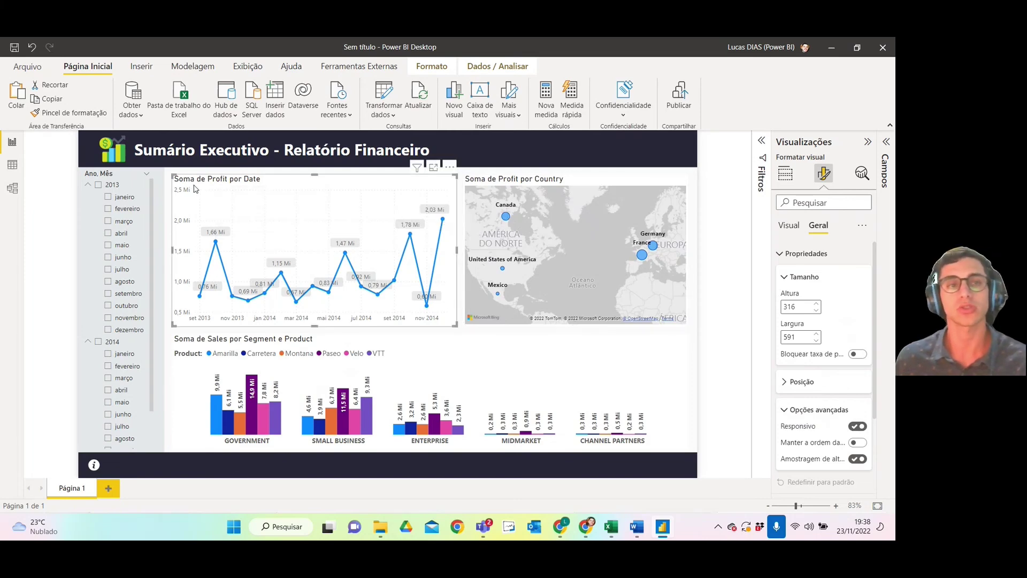
pyautogui.click(567, 144)
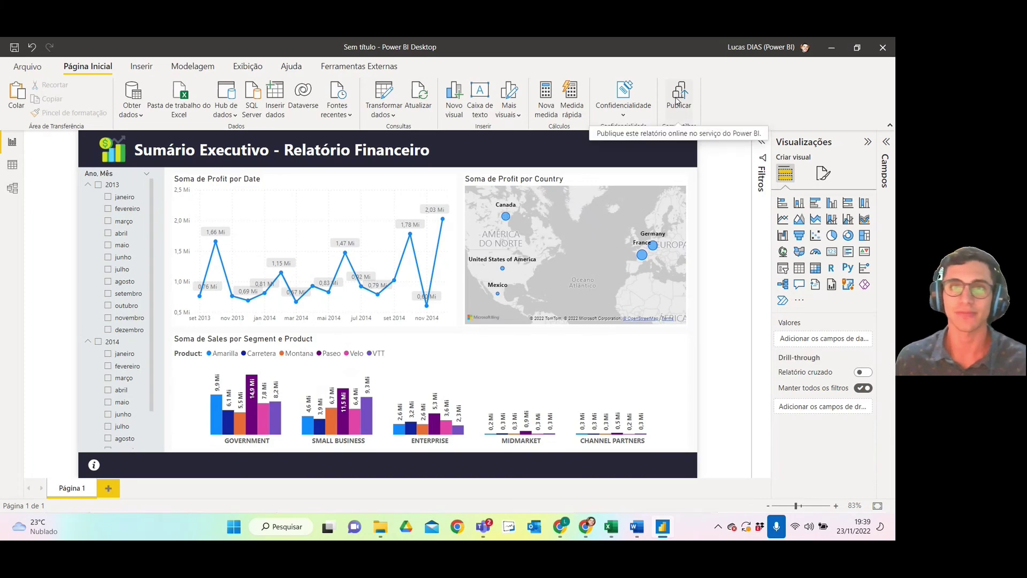
# - Start publishing the report and save it in Downloads as PBI training 23.11
pyautogui.click(18, 65)
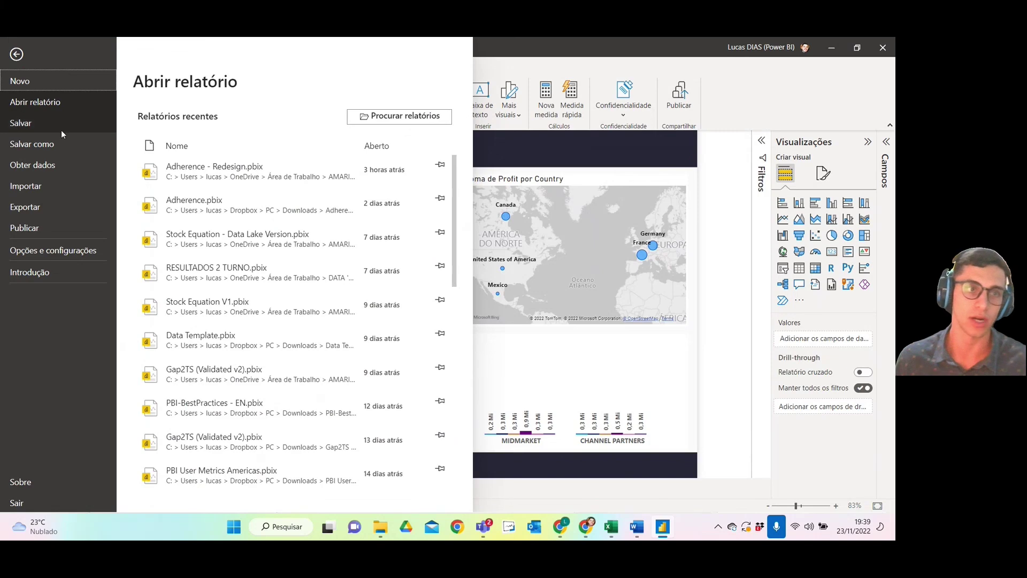
pyautogui.click(728, 82)
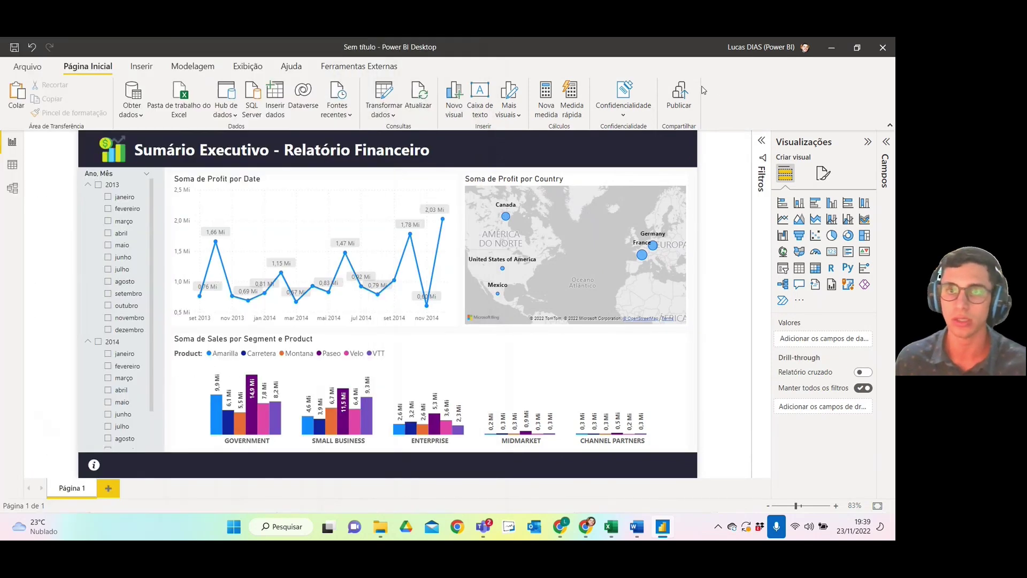
pyautogui.click(676, 100)
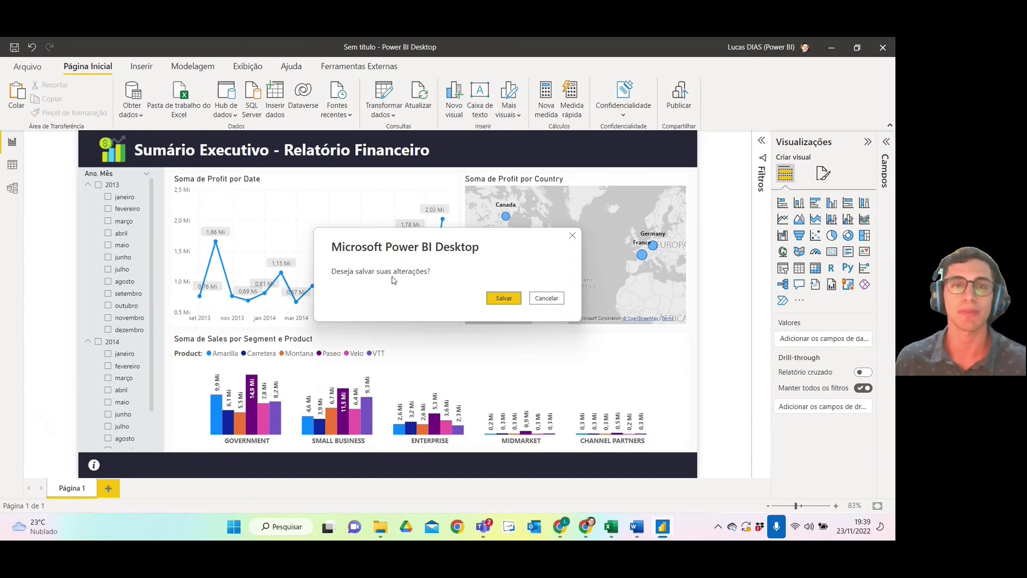
pyautogui.click(505, 303)
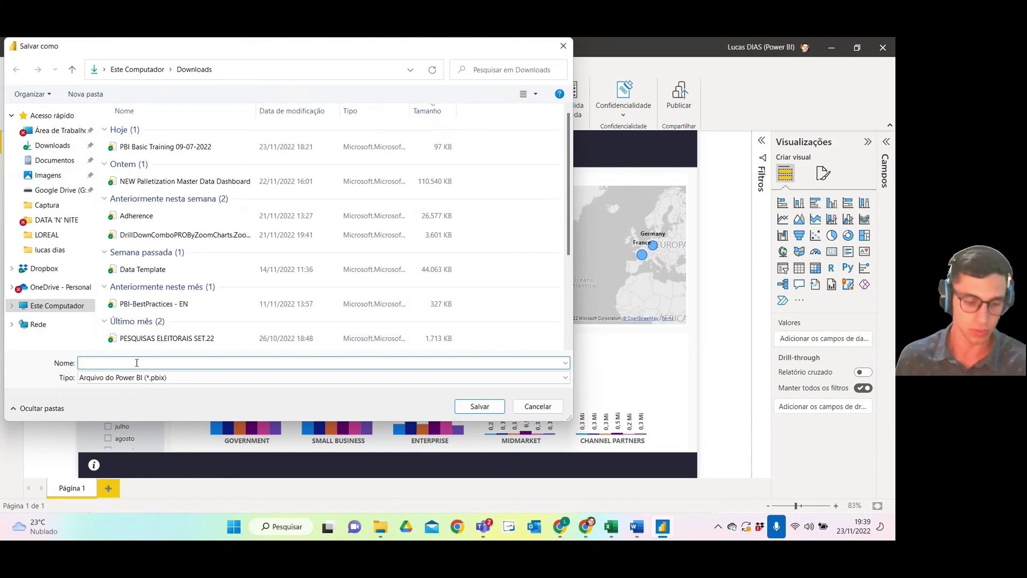
pyautogui.write('PB')
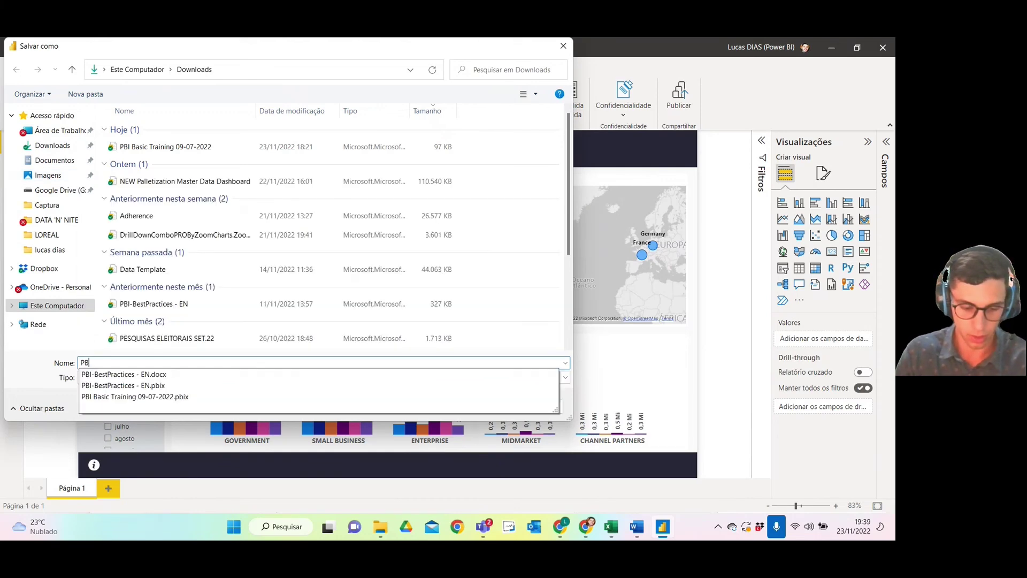
pyautogui.write('I training')
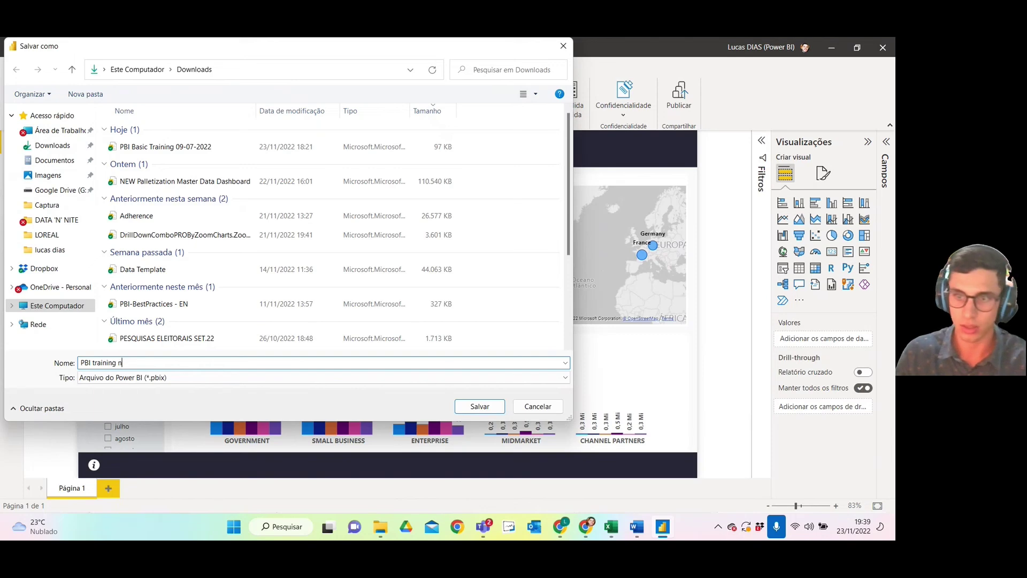
pyautogui.write(' 2')
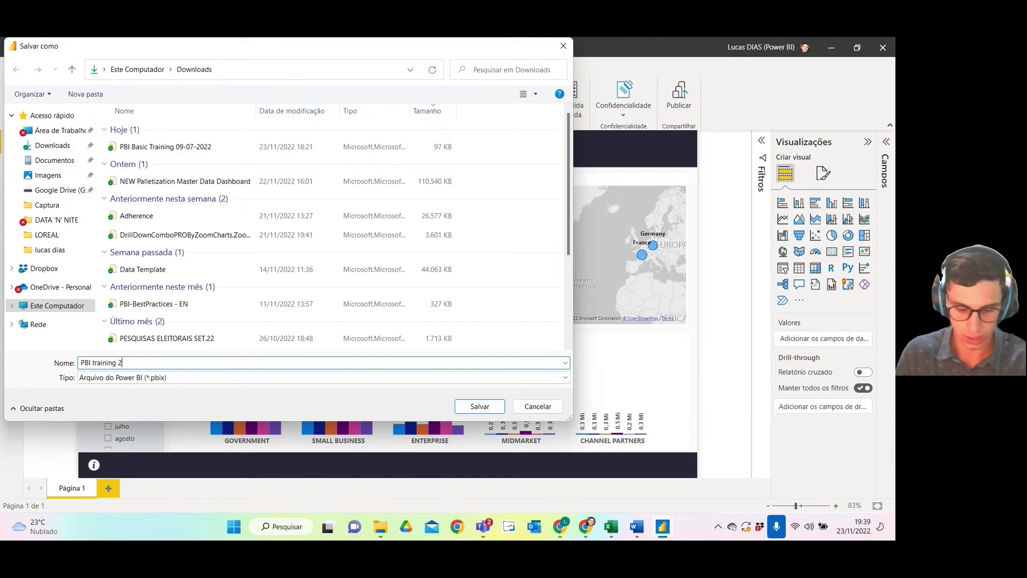
pyautogui.write('3.11')
pyautogui.press('Return')
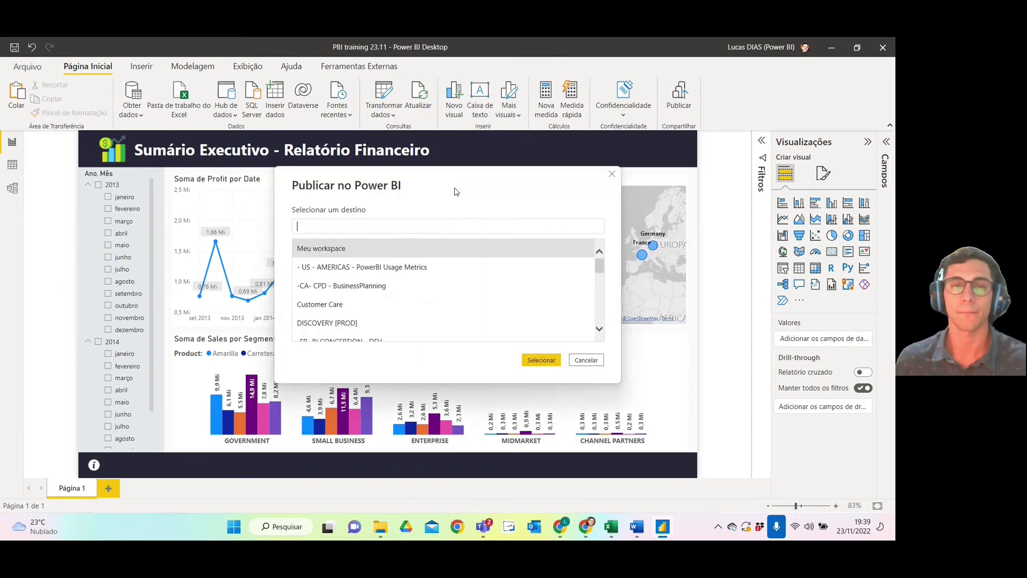
# - Look through the available publishing destinations and publish the report to Meu workspace
pyautogui.scroll(-1, 329, 278)
pyautogui.scroll(-3, 330, 273)
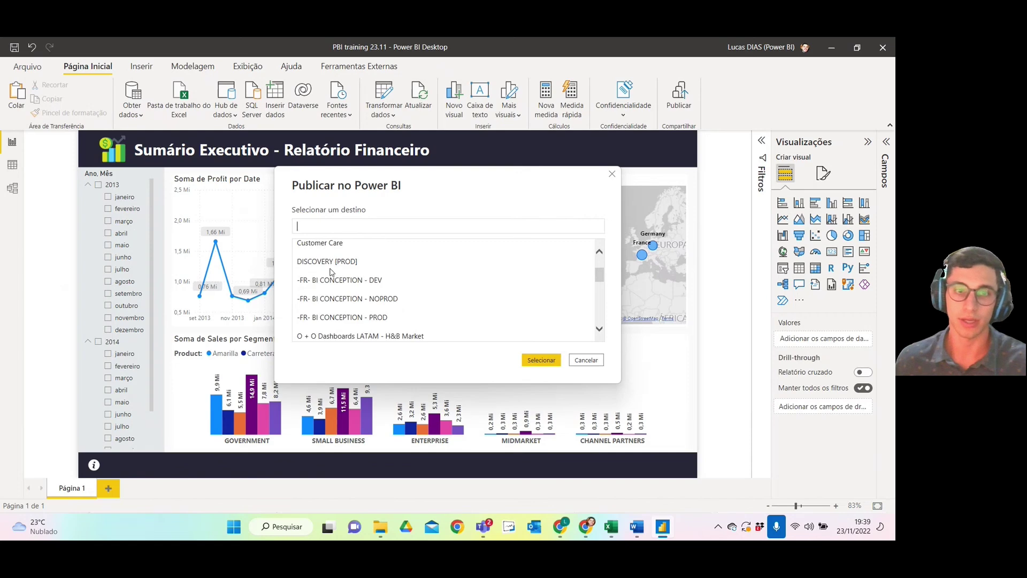
pyautogui.scroll(4, 331, 275)
pyautogui.scroll(-1, 331, 278)
pyautogui.scroll(-3, 332, 274)
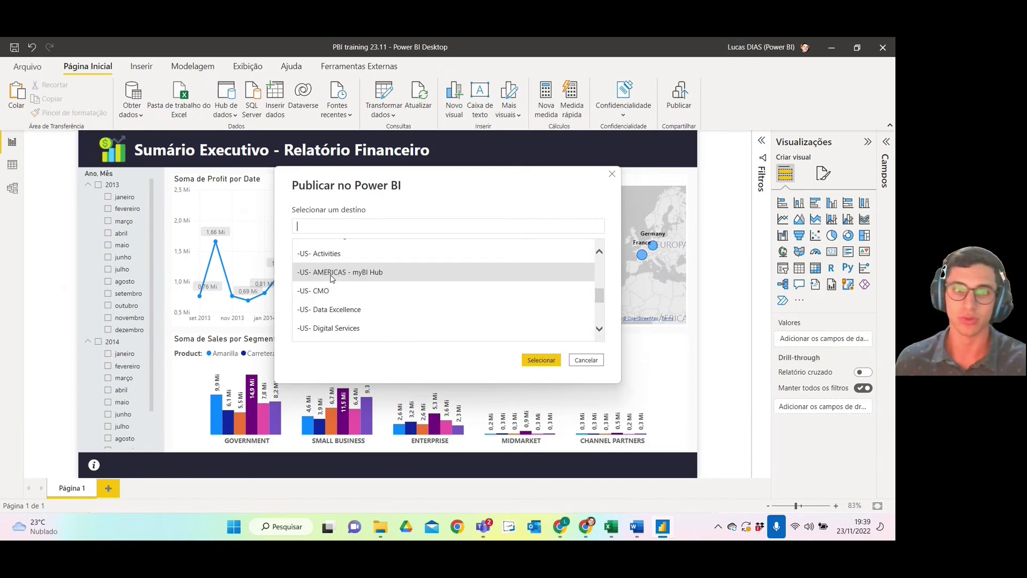
pyautogui.scroll(4, 332, 272)
pyautogui.click(540, 362)
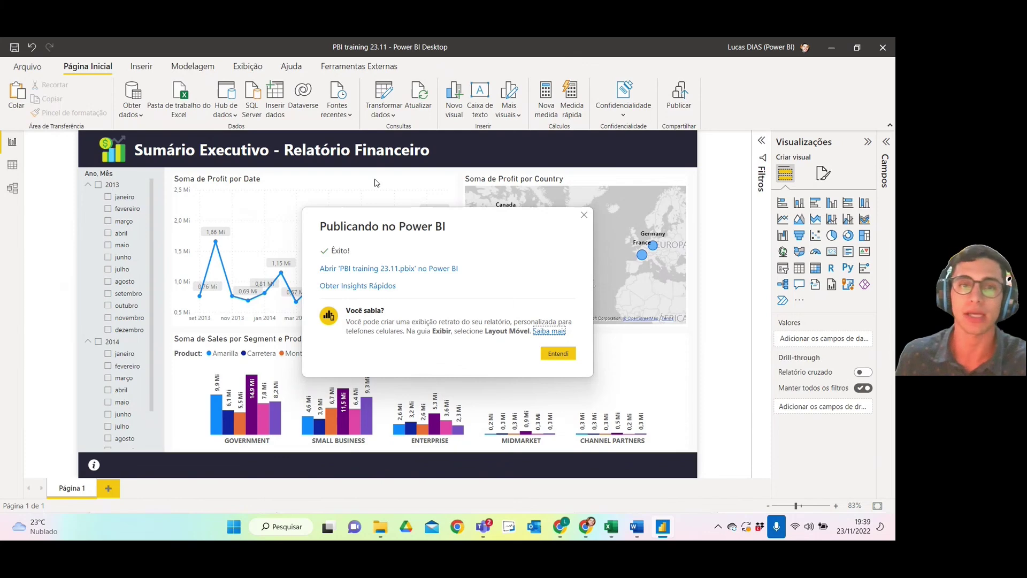
# - Try to open the published PBI training 23.11.pbix report online, and switch to the Chrome window showing OneDrive
pyautogui.click(409, 269)
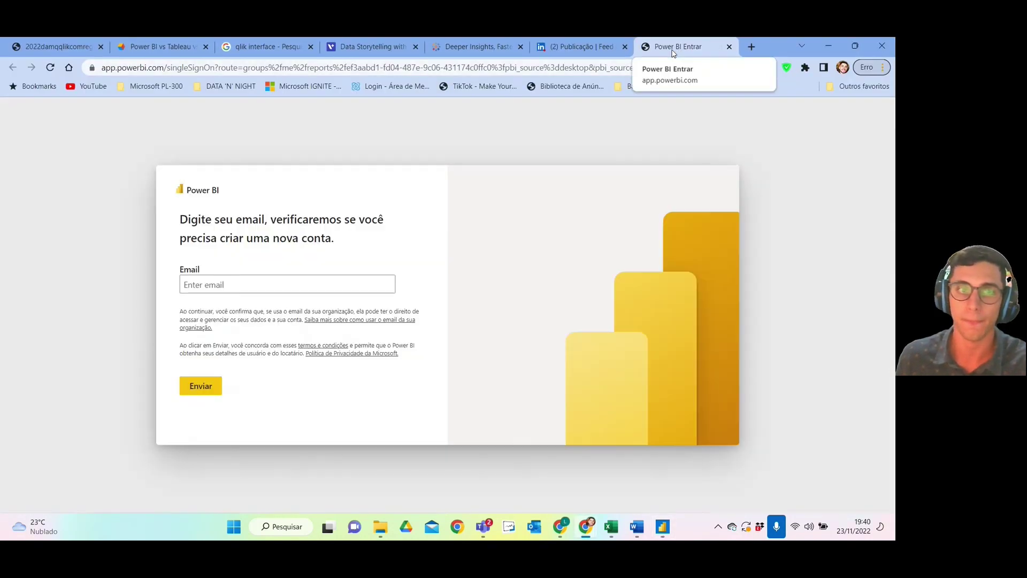
pyautogui.click(830, 47)
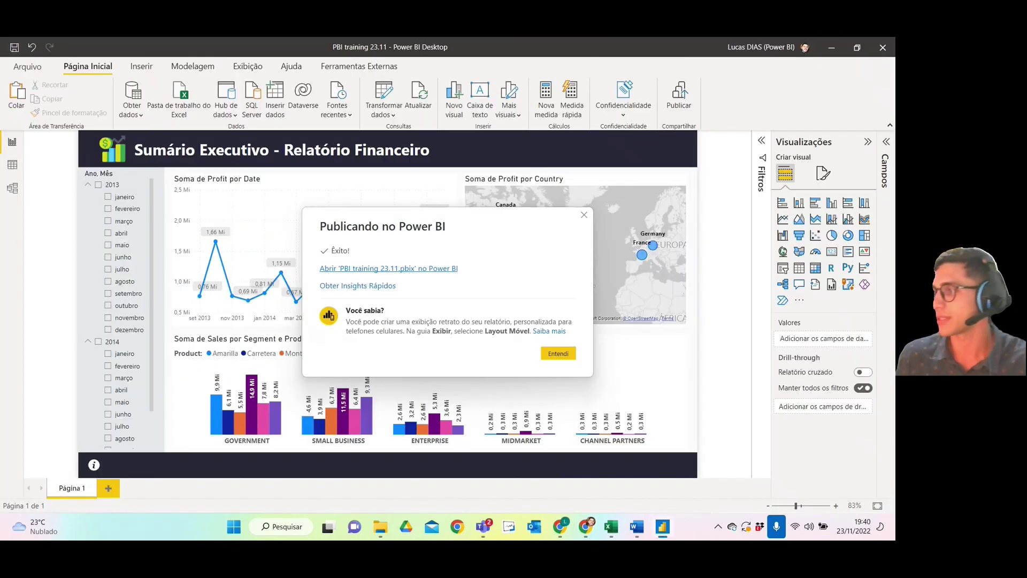
pyautogui.hotkey('alt', 'Tab')
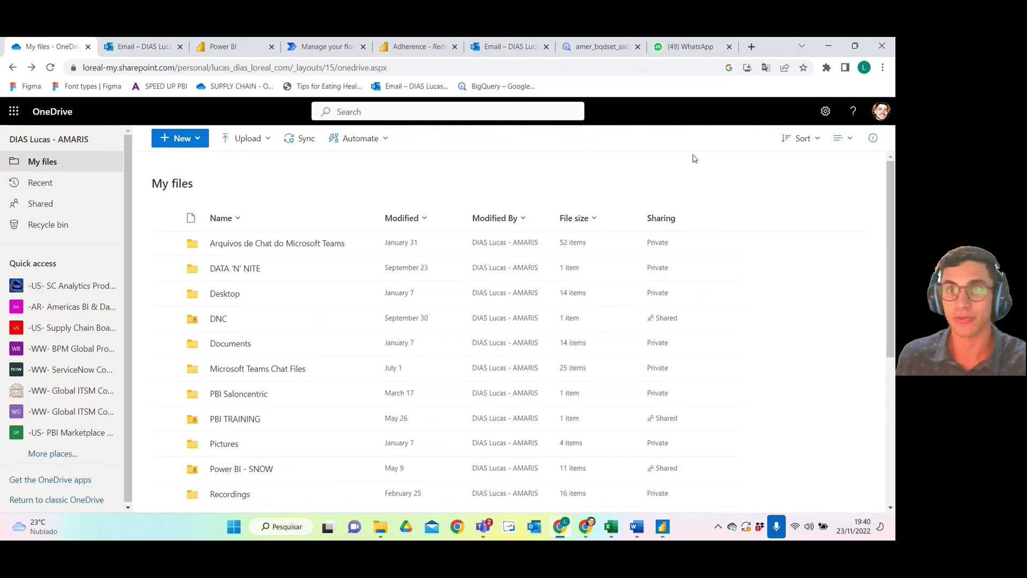
# - View the Adherence - Redesign report in Chrome, then return to the publishing confirmation in Power BI Desktop
pyautogui.click(416, 47)
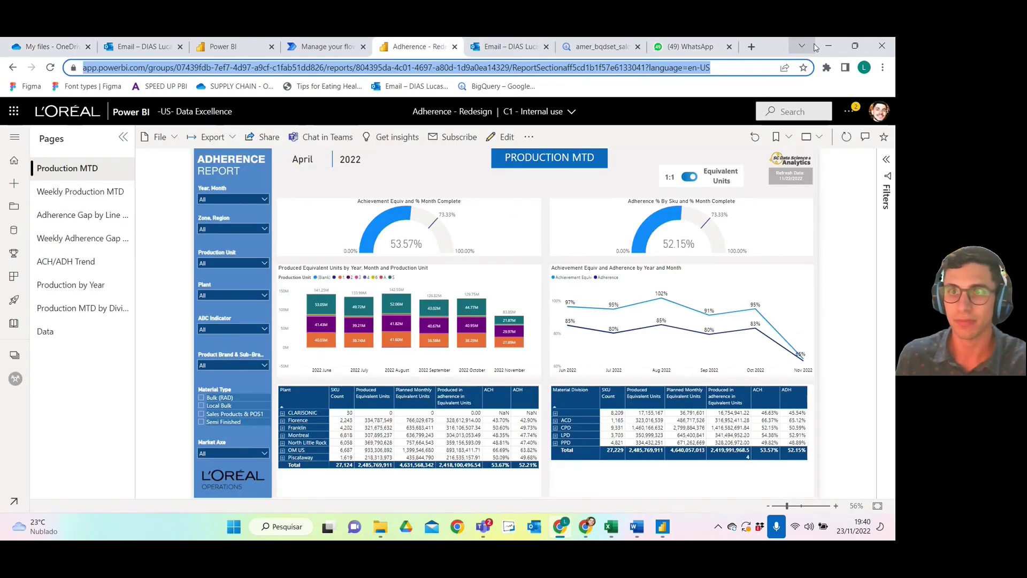
pyautogui.click(828, 47)
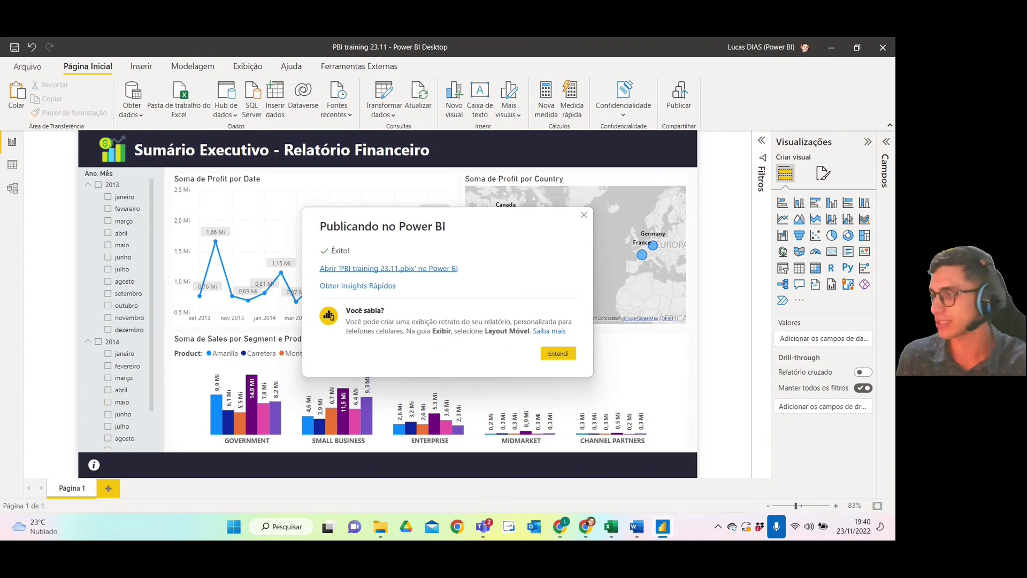
pyautogui.hotkey('alt', 'Tab')
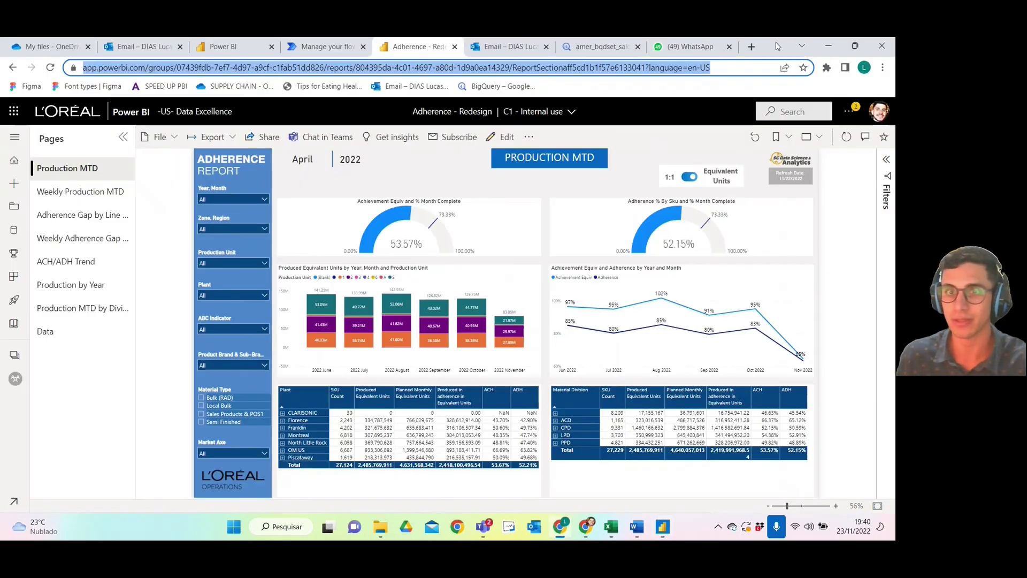
pyautogui.hotkey('alt', 'Tab')
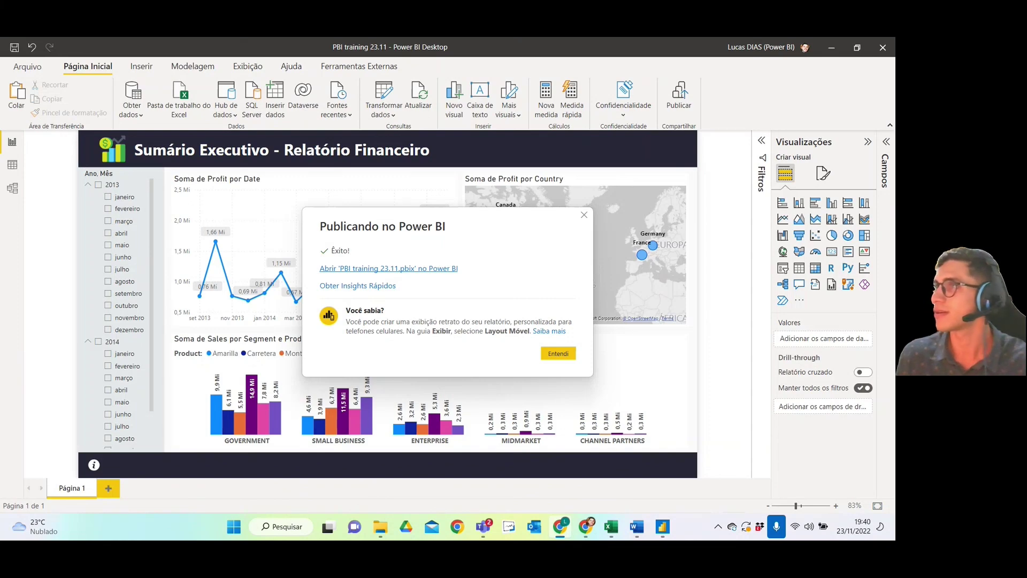
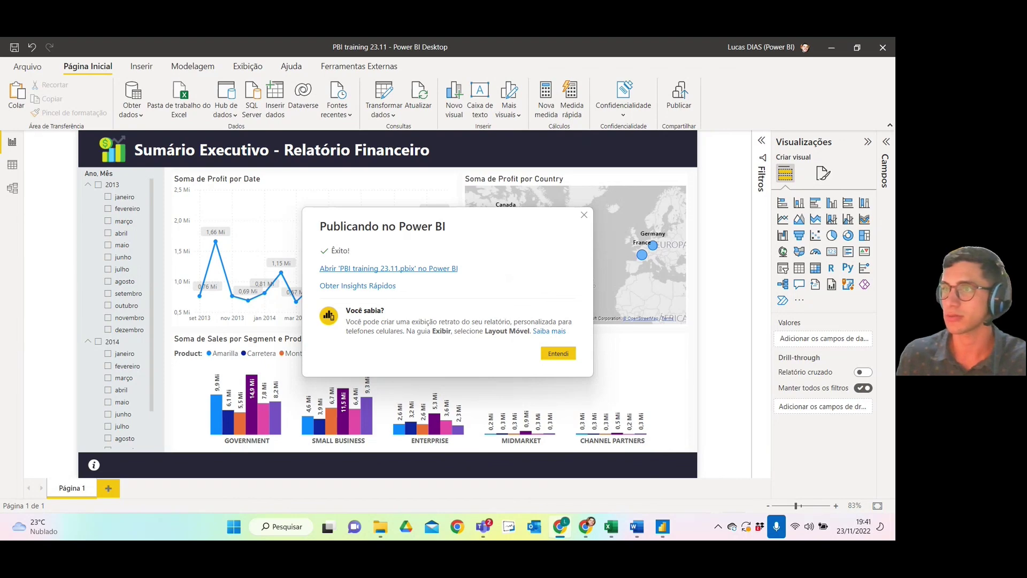
# - Switch to the Chrome window showing My workspace, view the options for adding content, and return to the workspace
pyautogui.moveTo(695, 535); pyautogui.dragTo(449, 93)
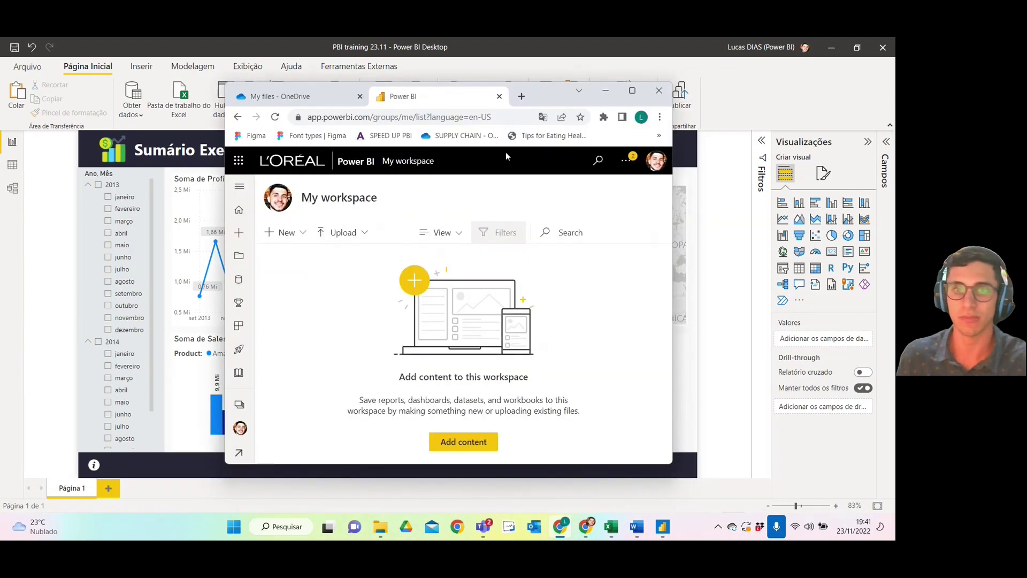
pyautogui.click(637, 96)
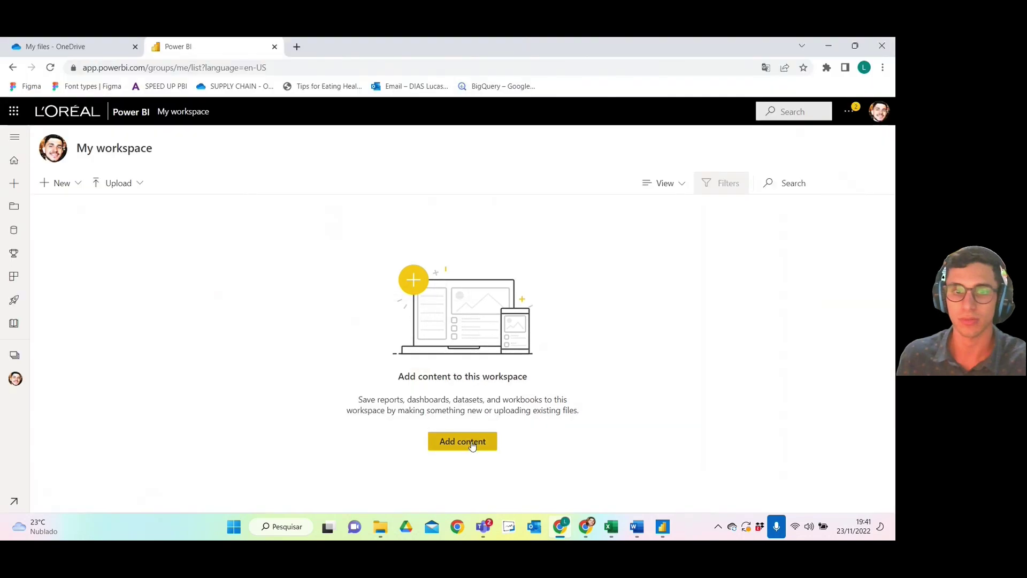
pyautogui.click(471, 443)
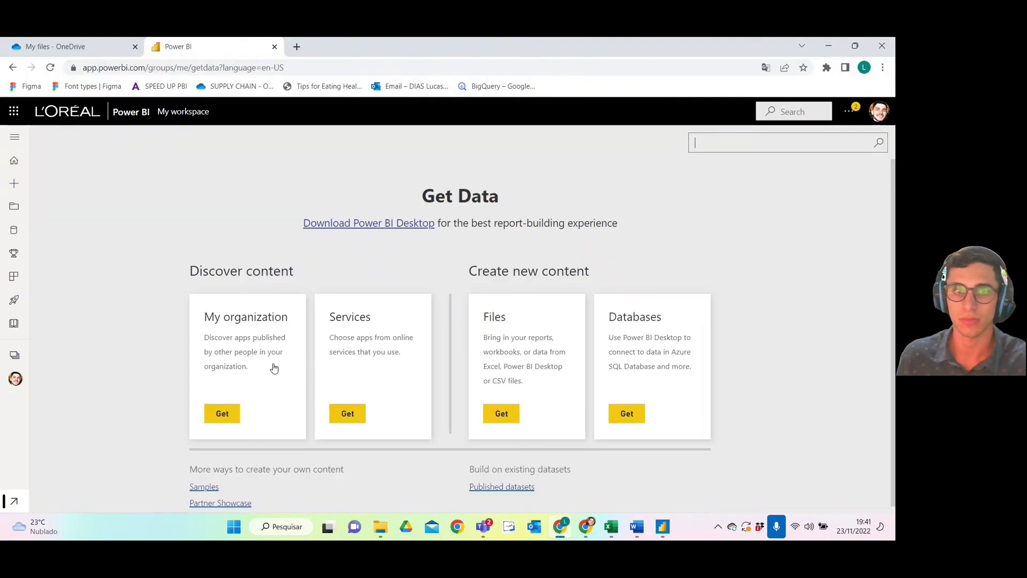
pyautogui.click(16, 379)
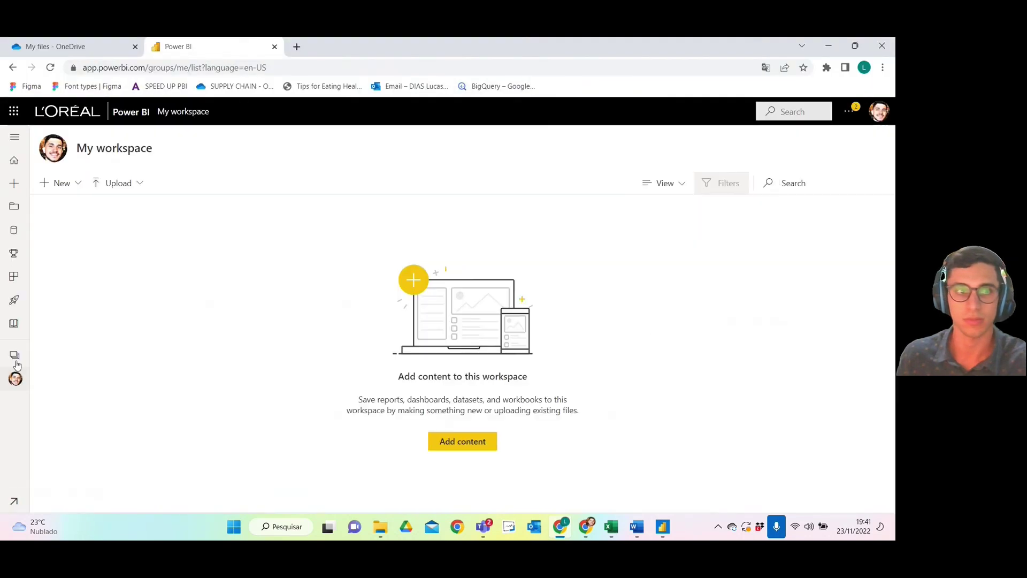
# - Look through the list of available workspaces and go back to My workspace
pyautogui.click(16, 354)
pyautogui.scroll(-5, 101, 355)
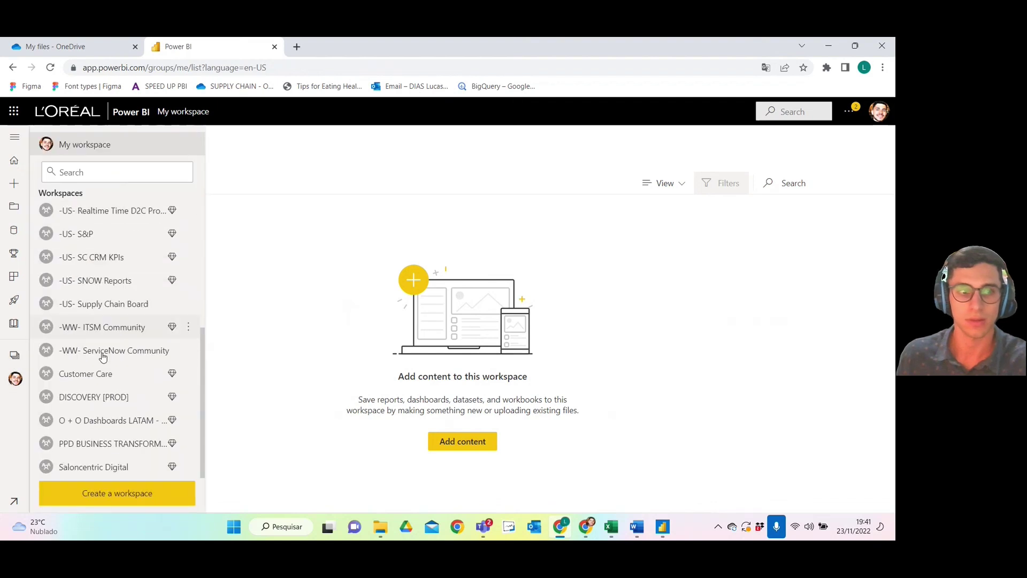
pyautogui.scroll(5, 110, 451)
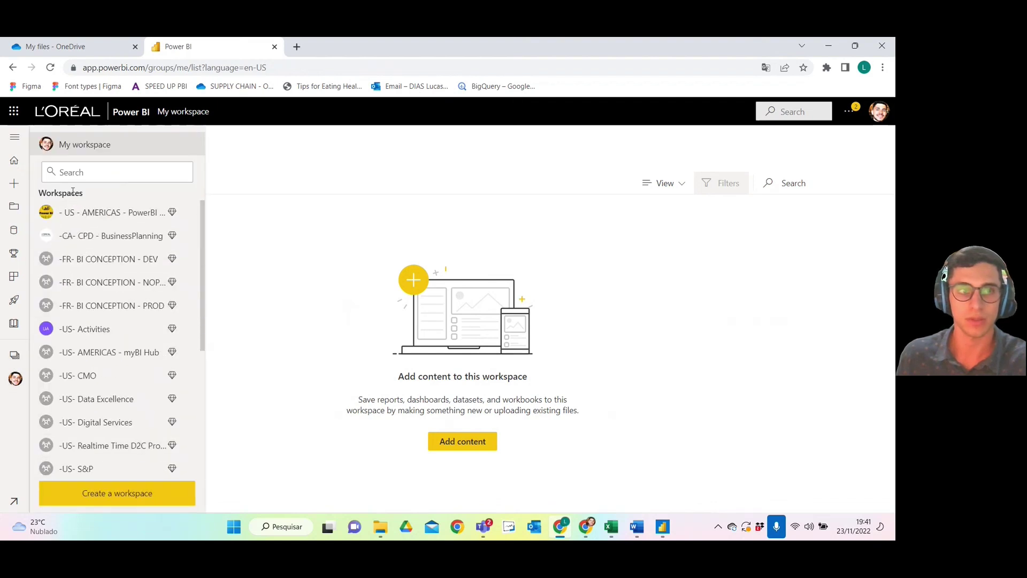
pyautogui.click(83, 143)
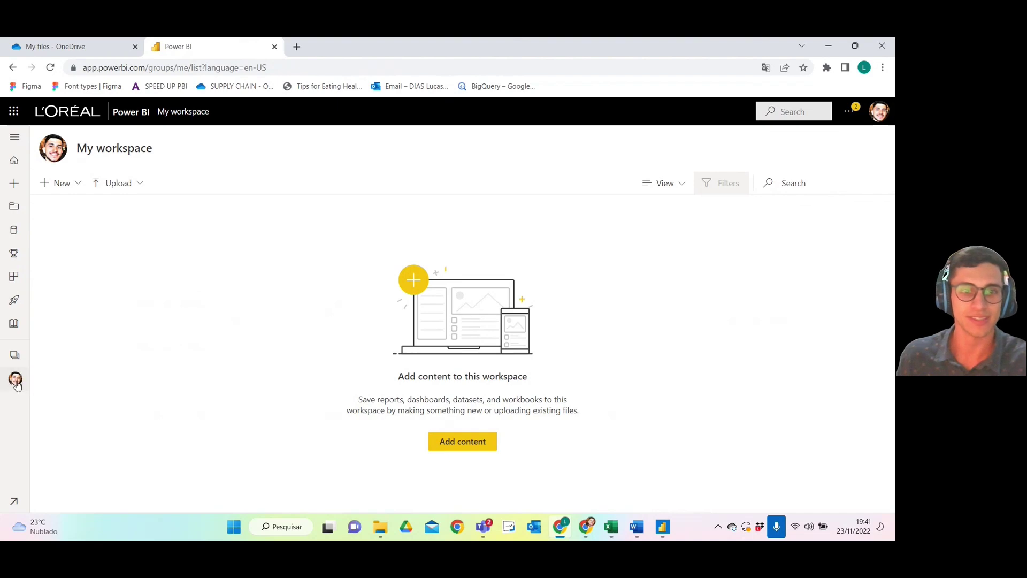
# - Return to Power BI Desktop, open the published PBI training 23.11.pbix online in a maximized window, and select its web address
pyautogui.moveTo(438, 42); pyautogui.dragTo(894, 54)
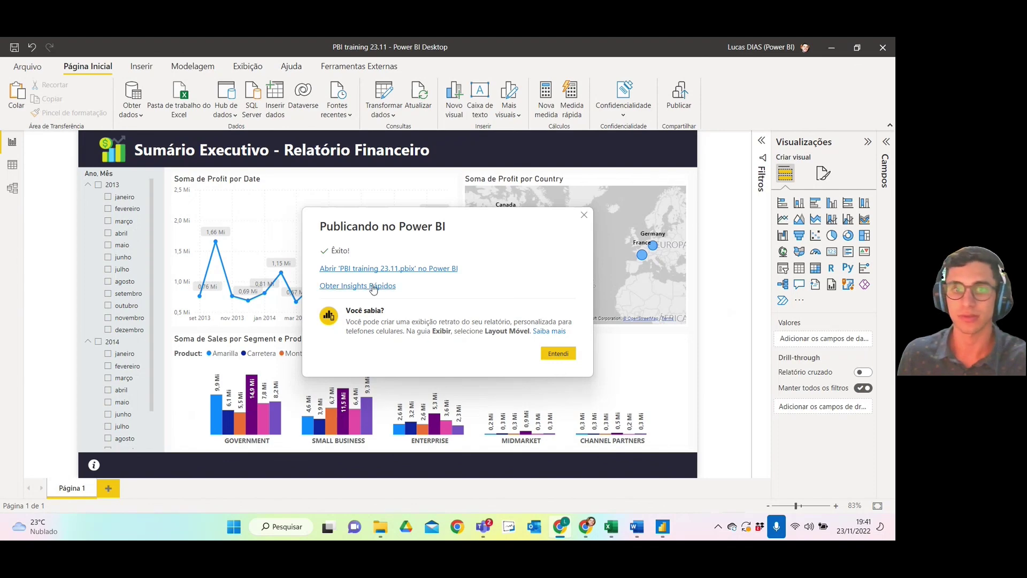
pyautogui.click(373, 269)
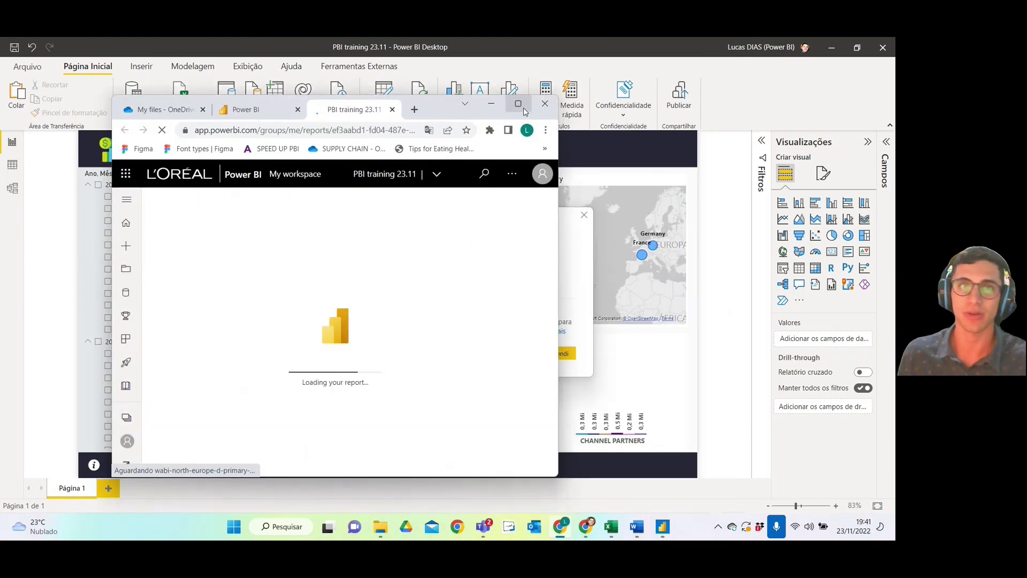
pyautogui.click(523, 109)
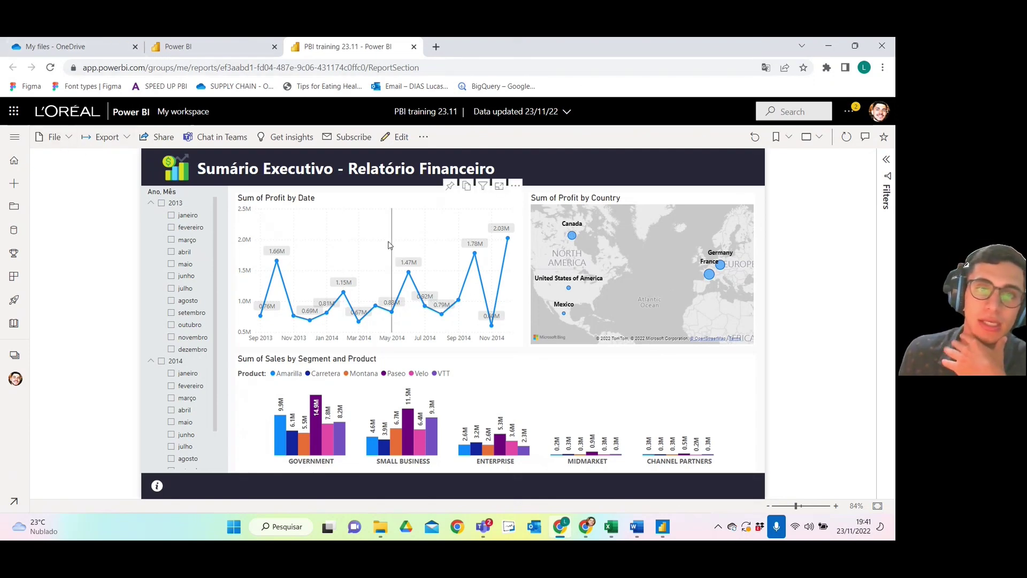
pyautogui.click(289, 73)
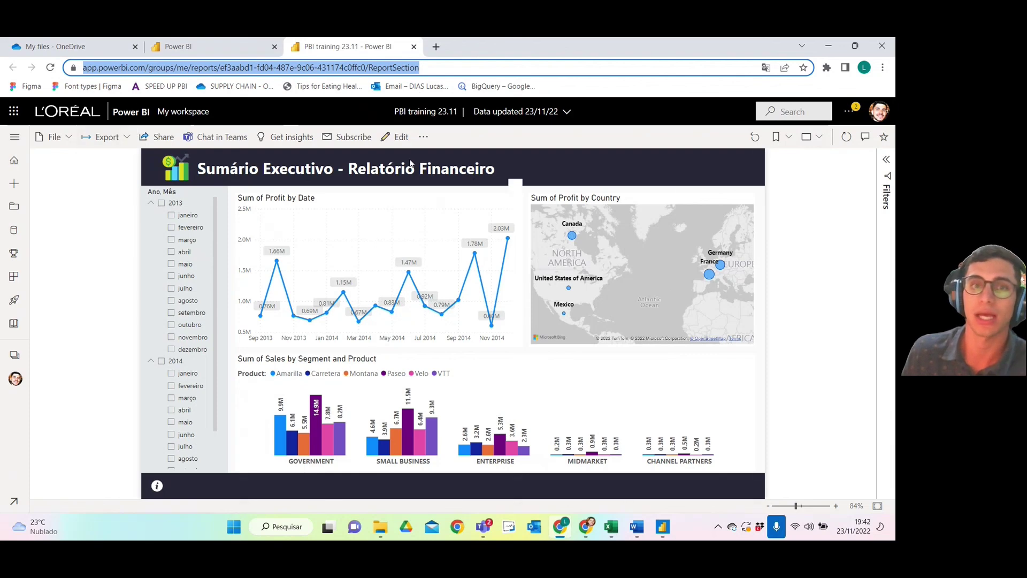
# - Put the online report into editing mode and collapse the Visualizations pane
pyautogui.click(400, 138)
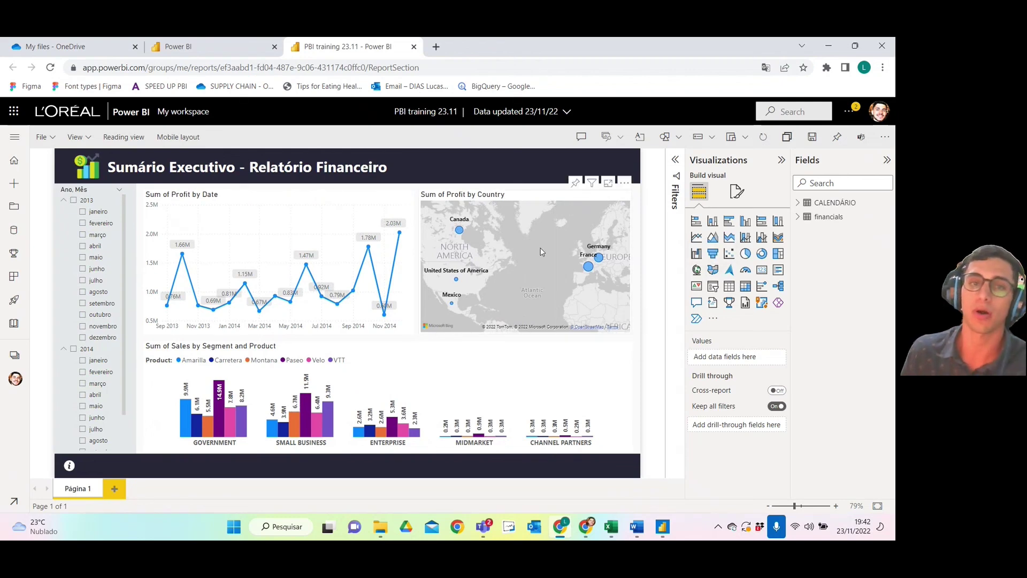
pyautogui.moveTo(400, 220)
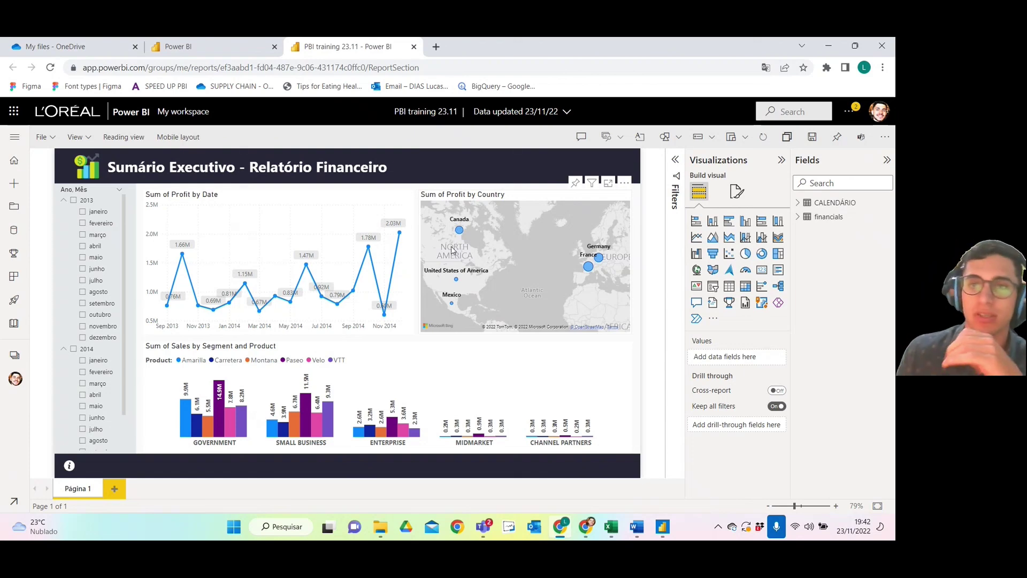
pyautogui.click(708, 162)
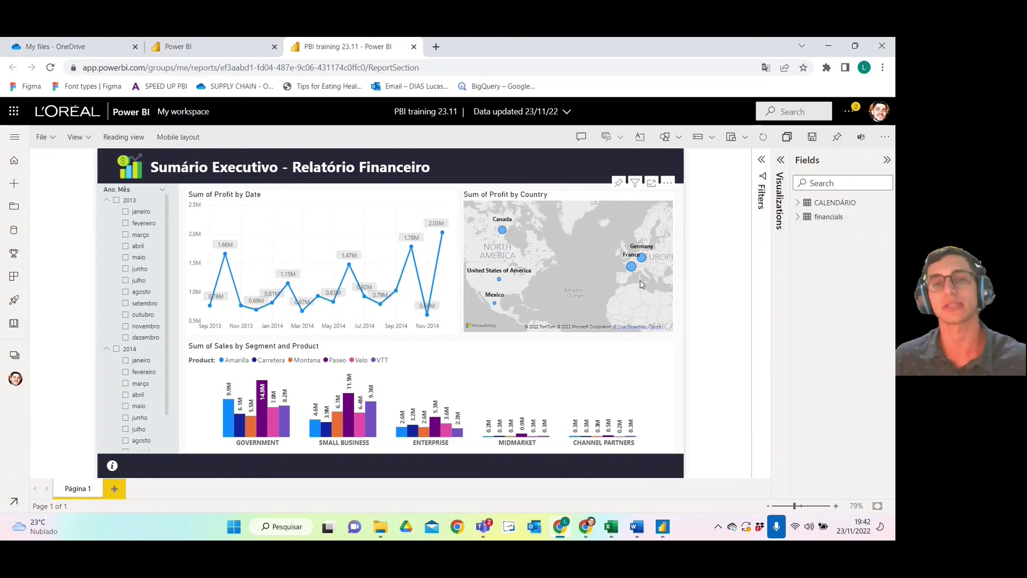